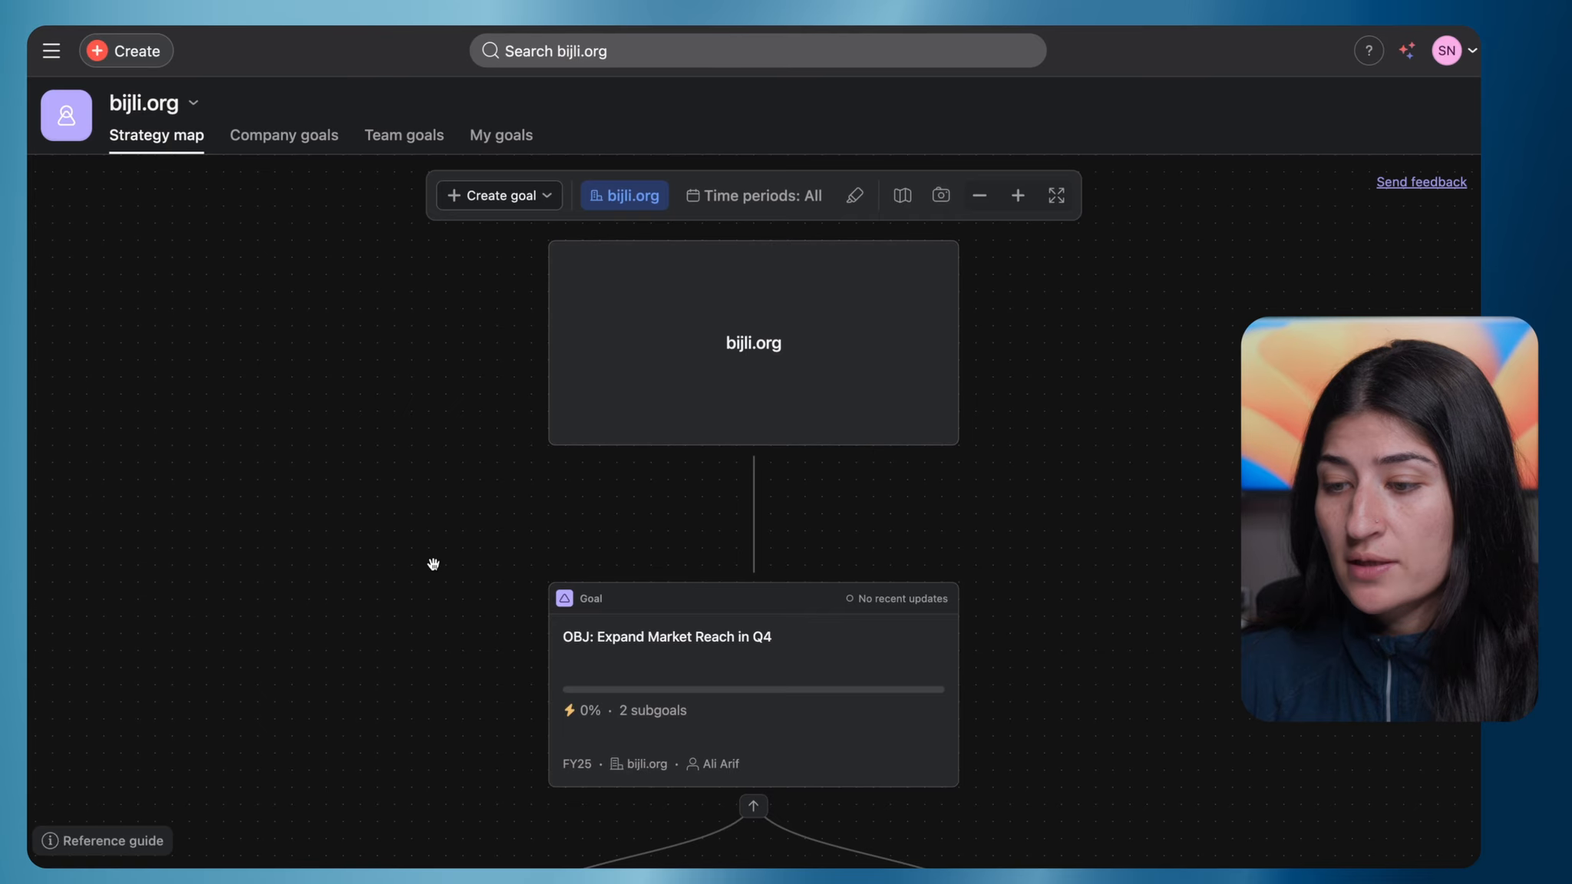
Step: Examine the strategy map, its team filter options and the details of the goal "OBJ: Expand Market Reach in Q4"
scroll(433, 564, up, 1)
scroll(433, 564, down, 2)
scroll(434, 564, left, 1)
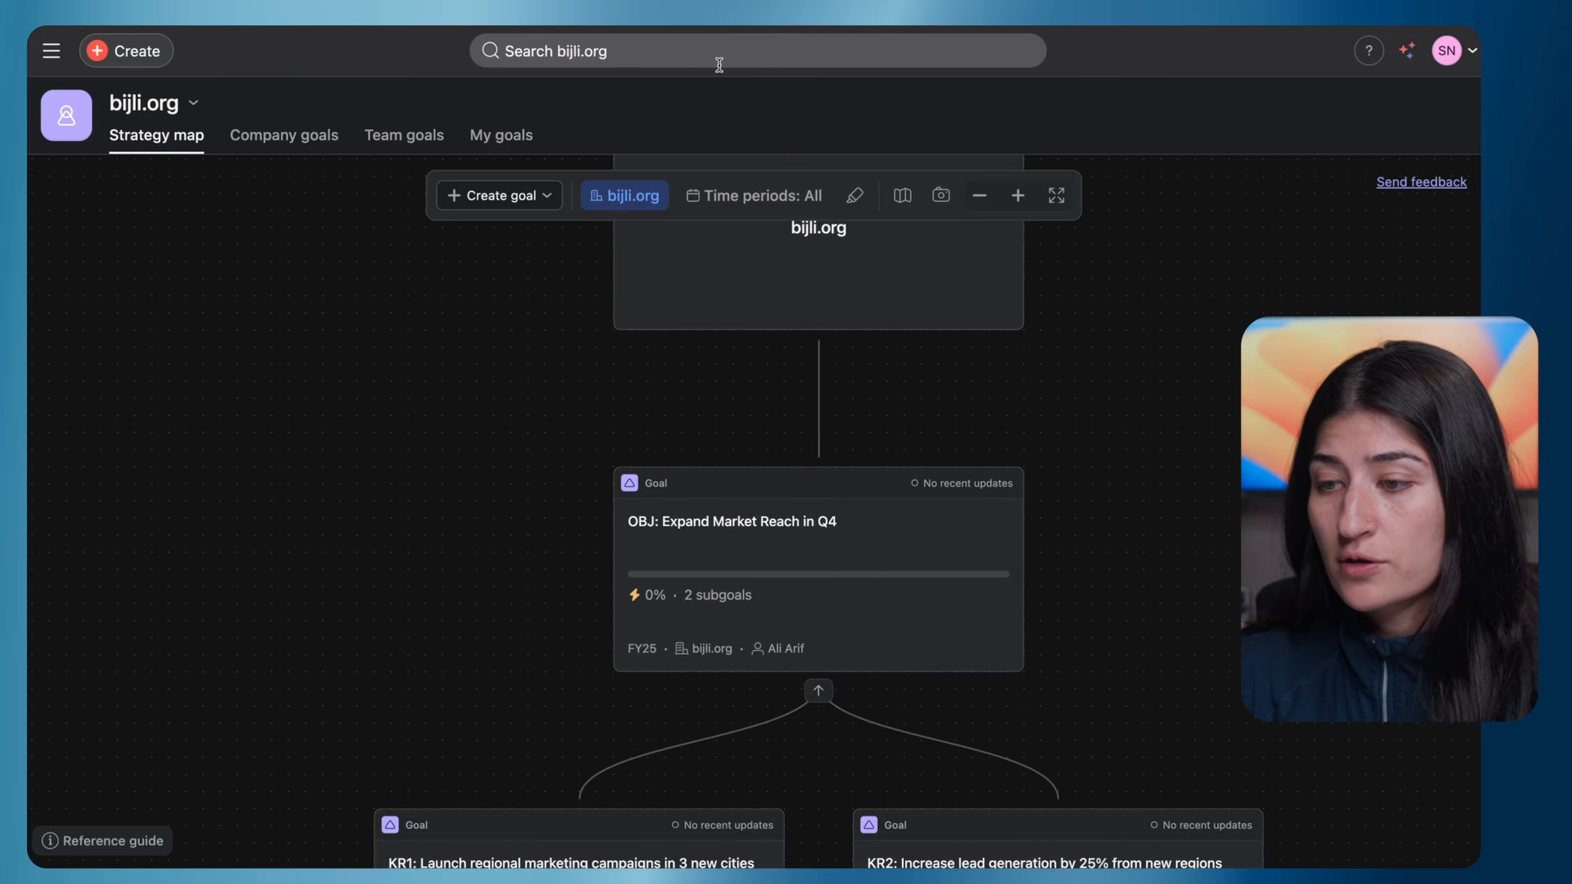
click(626, 194)
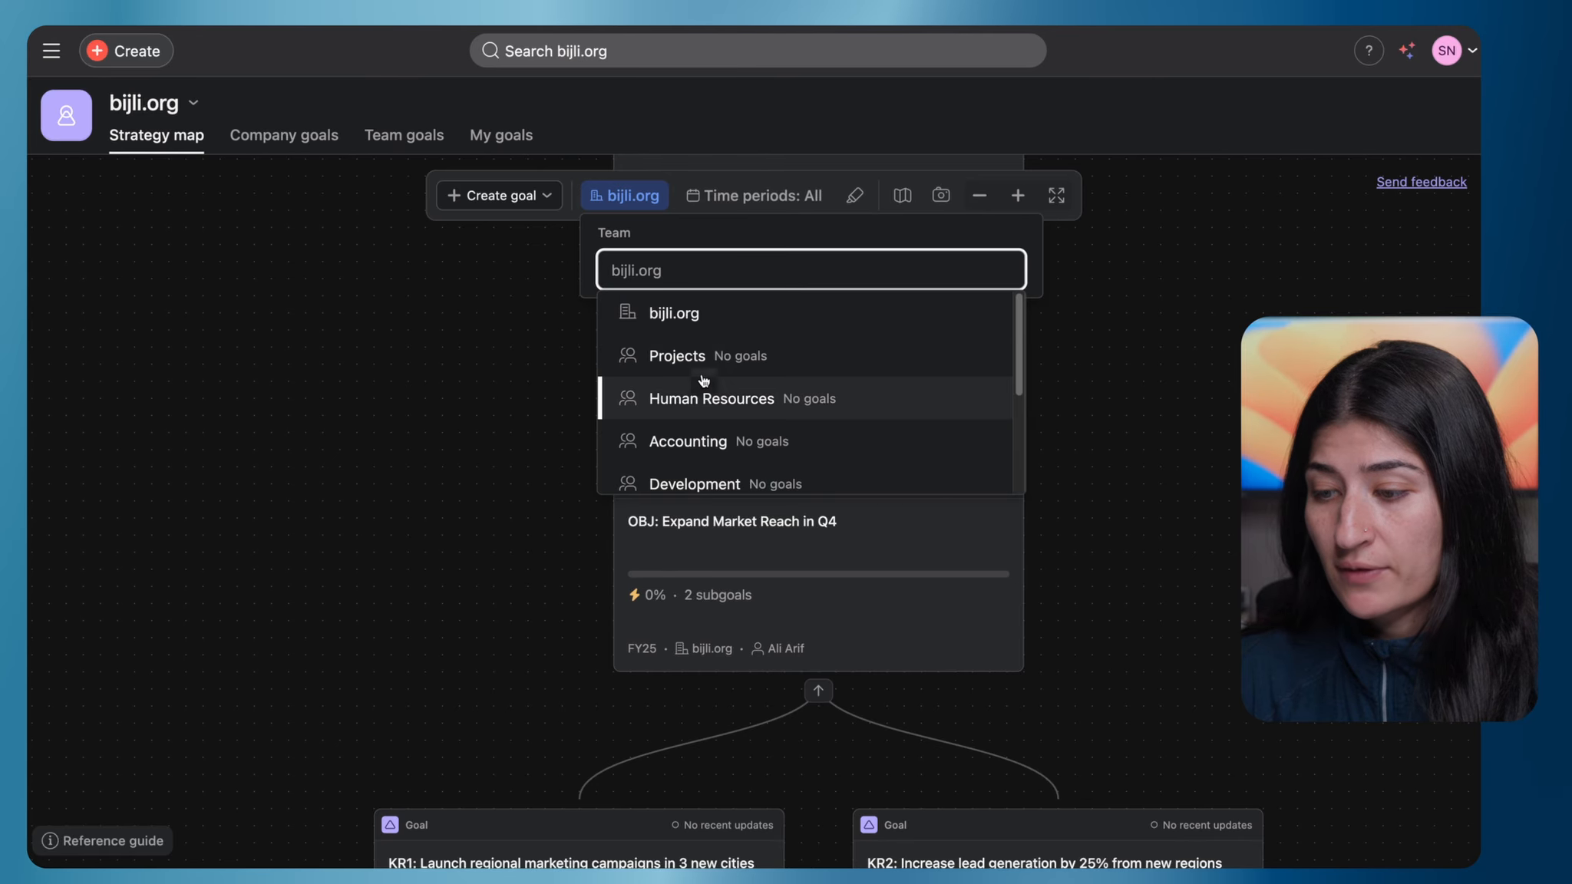
click(483, 518)
scroll(796, 530, up, 1)
scroll(796, 531, down, 5)
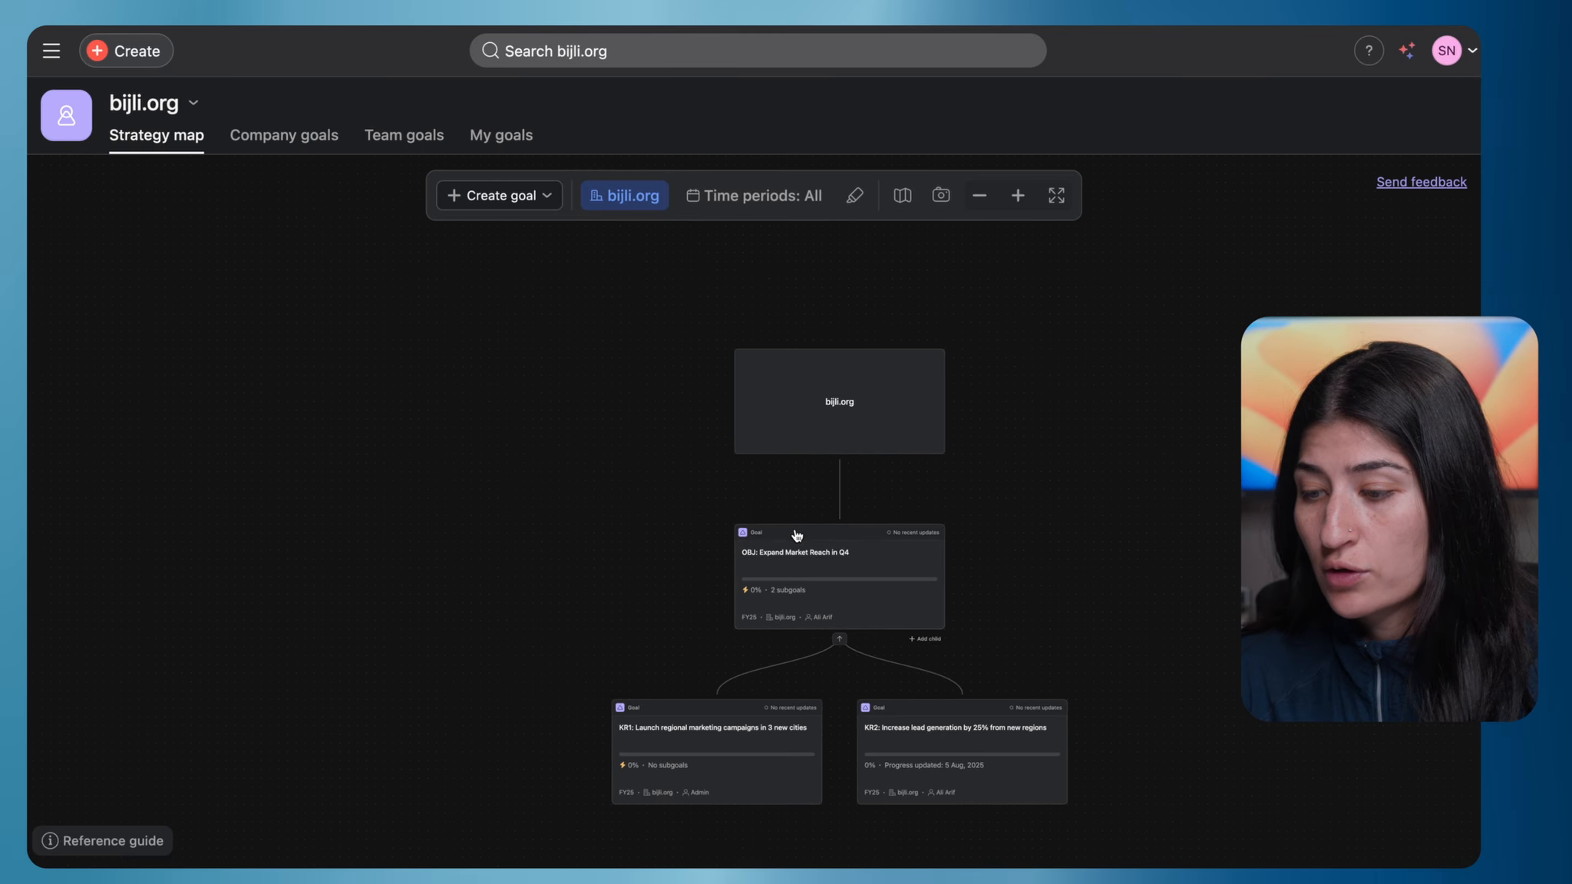
drag(601, 594, 264, 525)
click(514, 485)
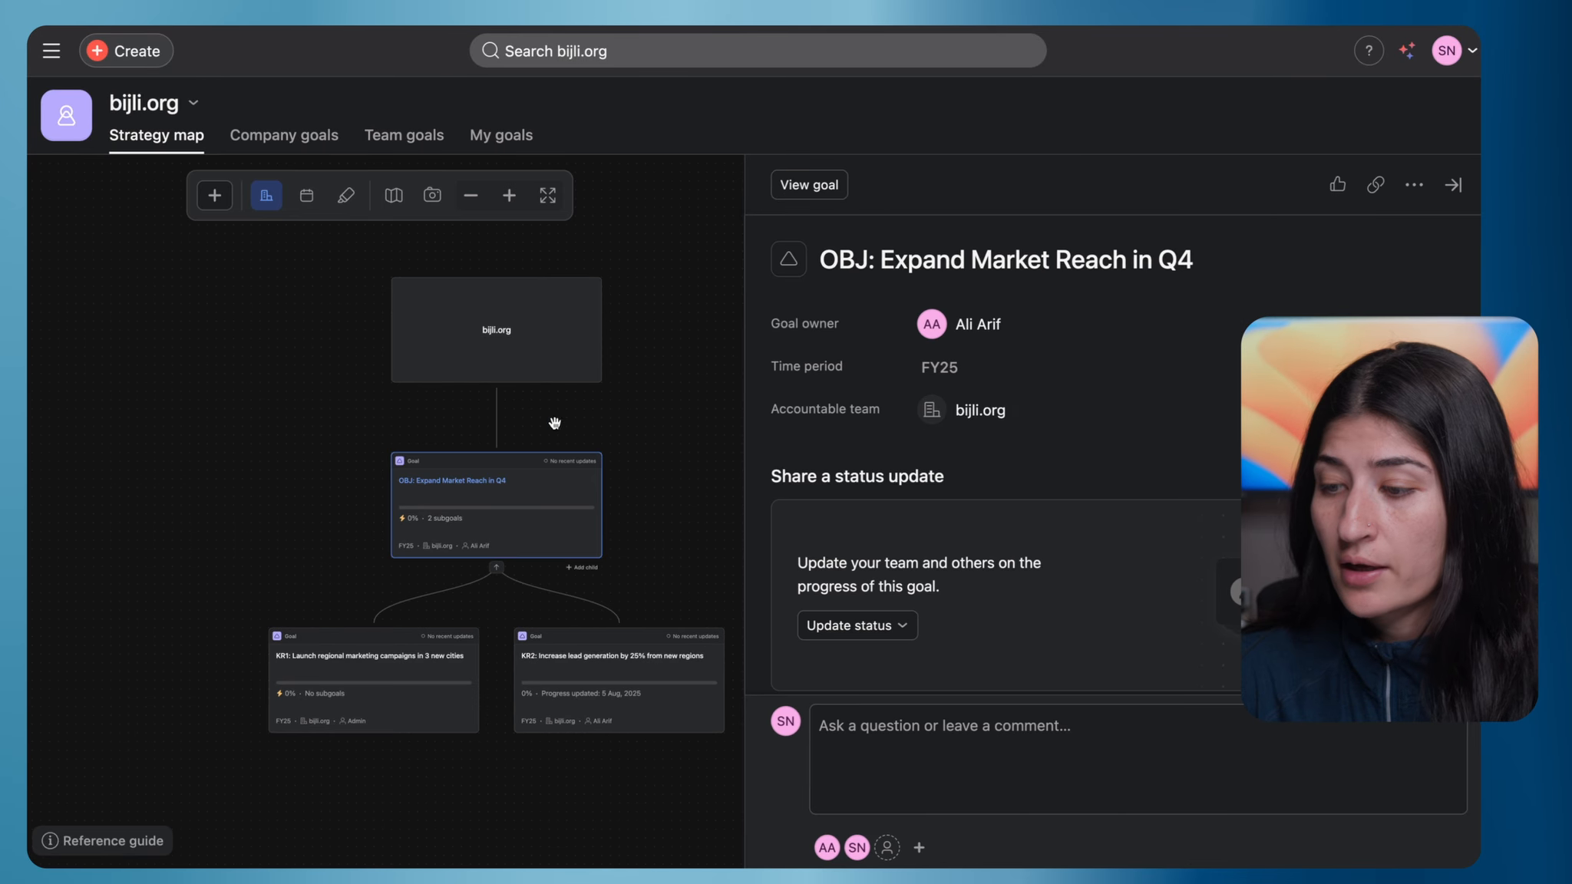
click(238, 340)
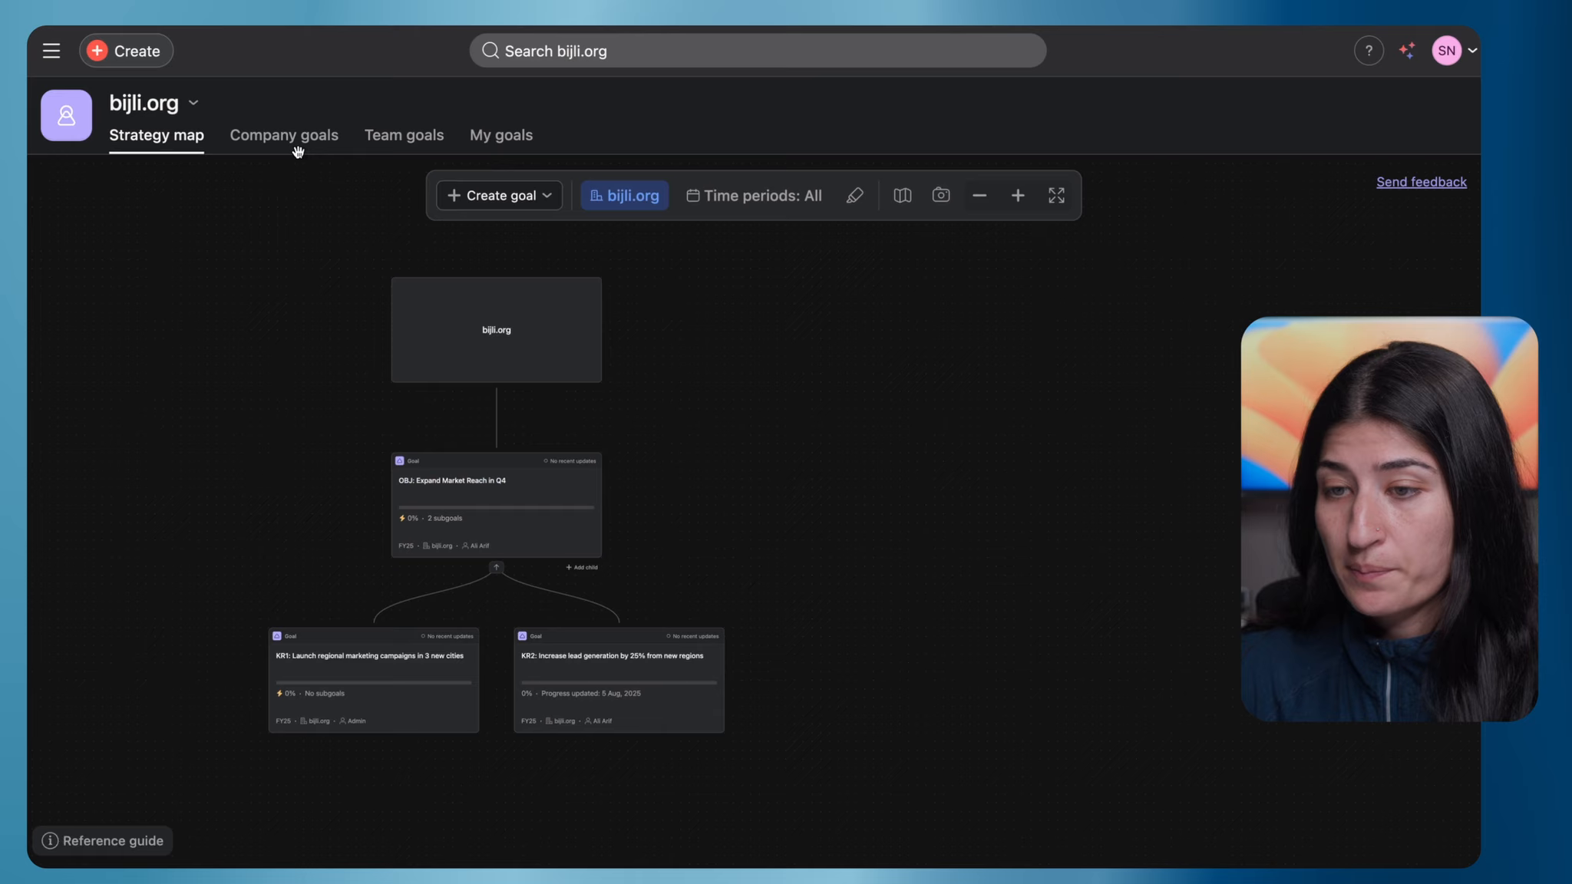
Step: Review the company goals and team goals lists, ending on the team goals
click(322, 146)
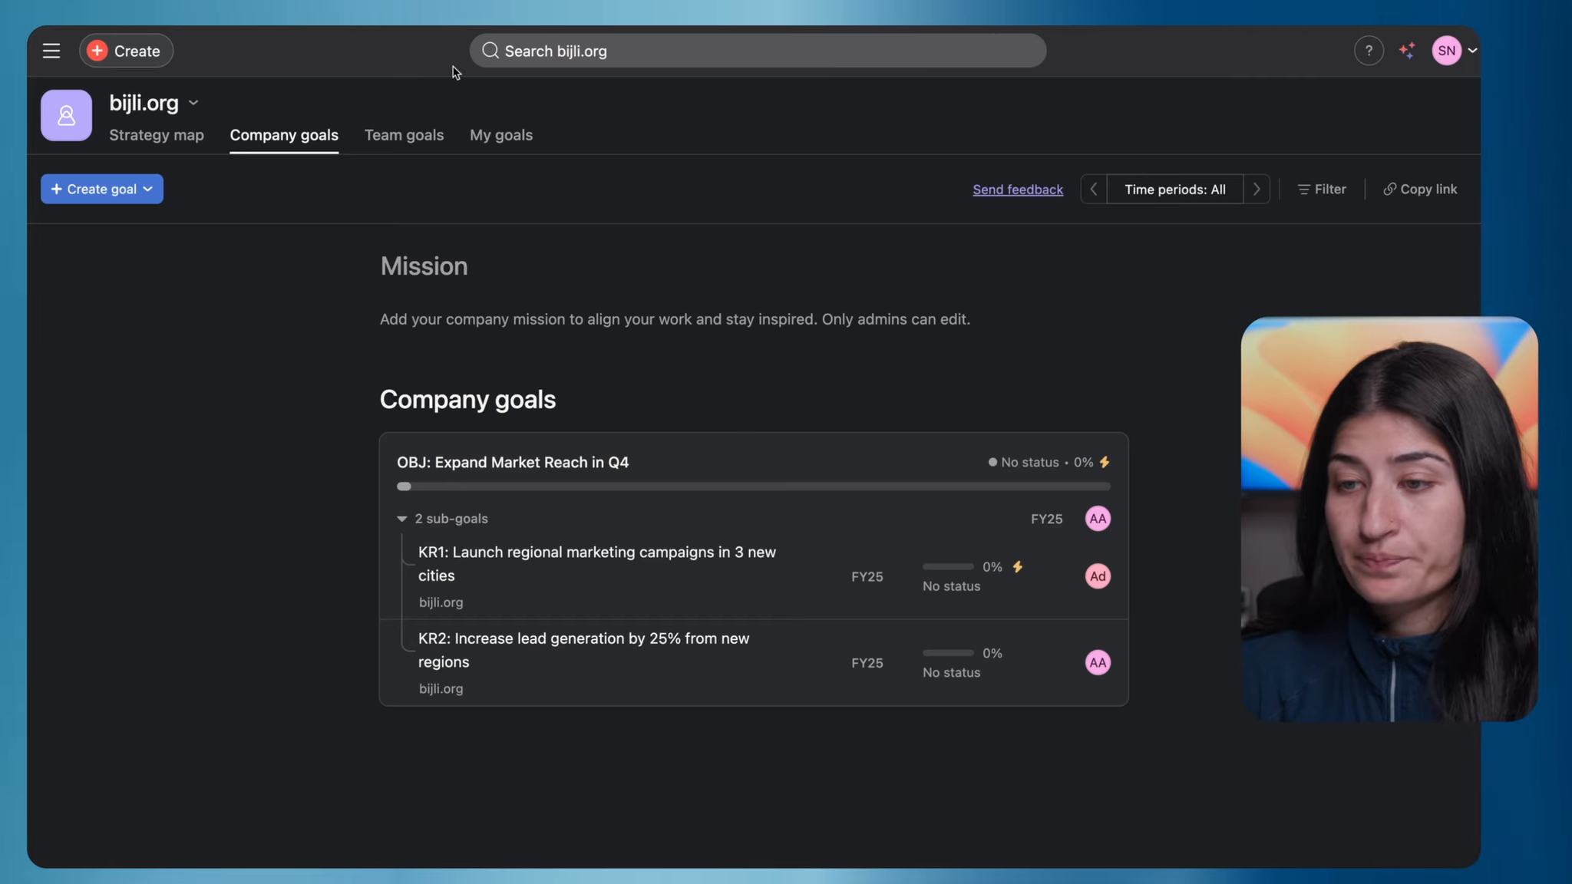
click(405, 141)
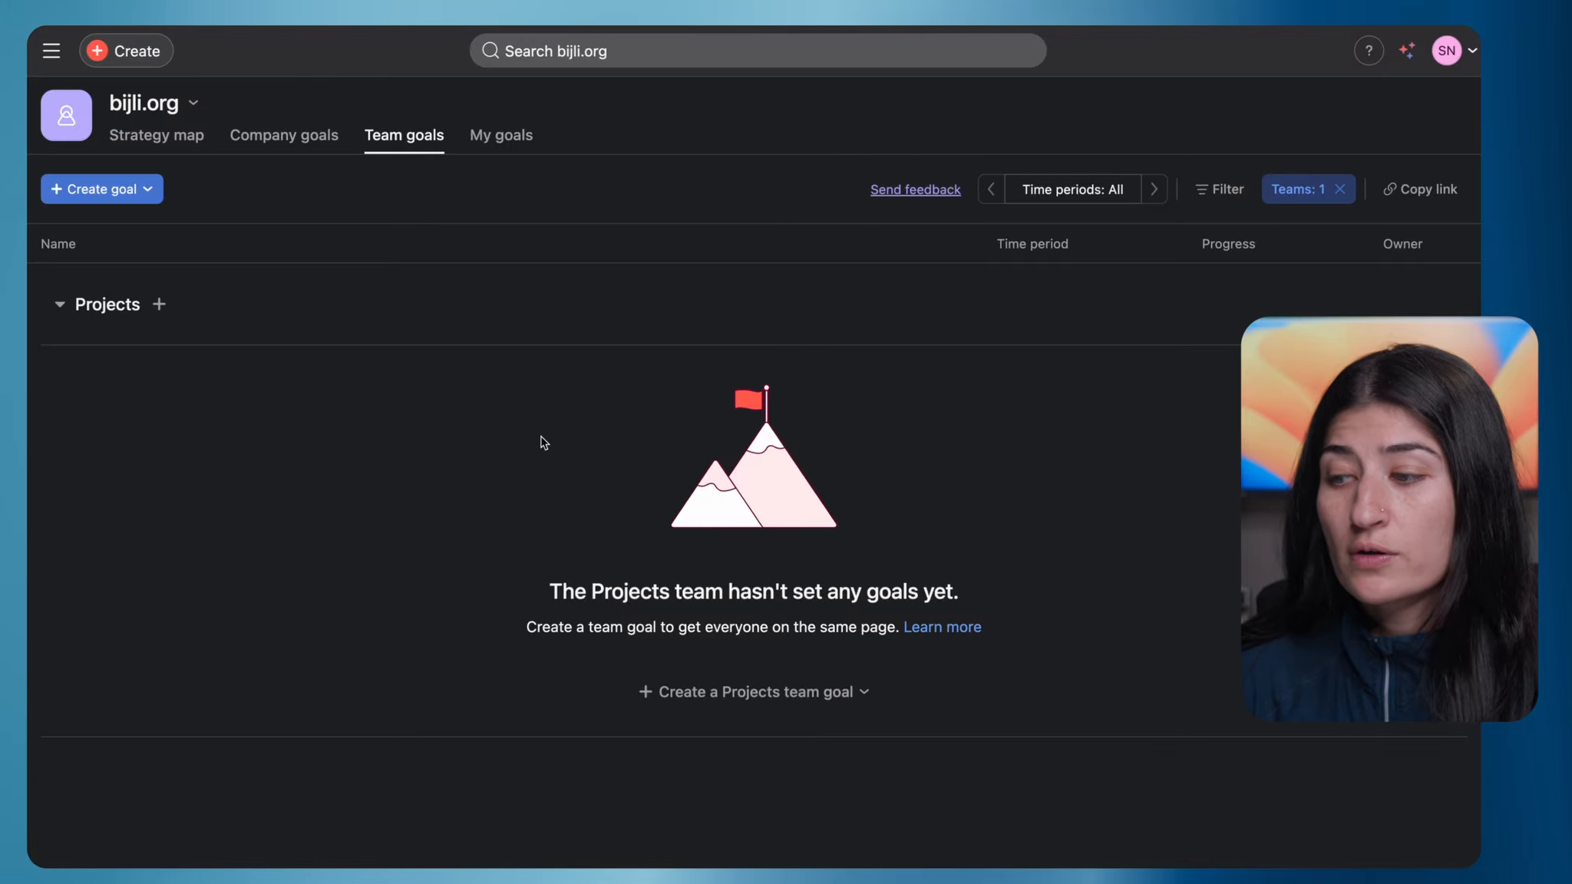
click(285, 135)
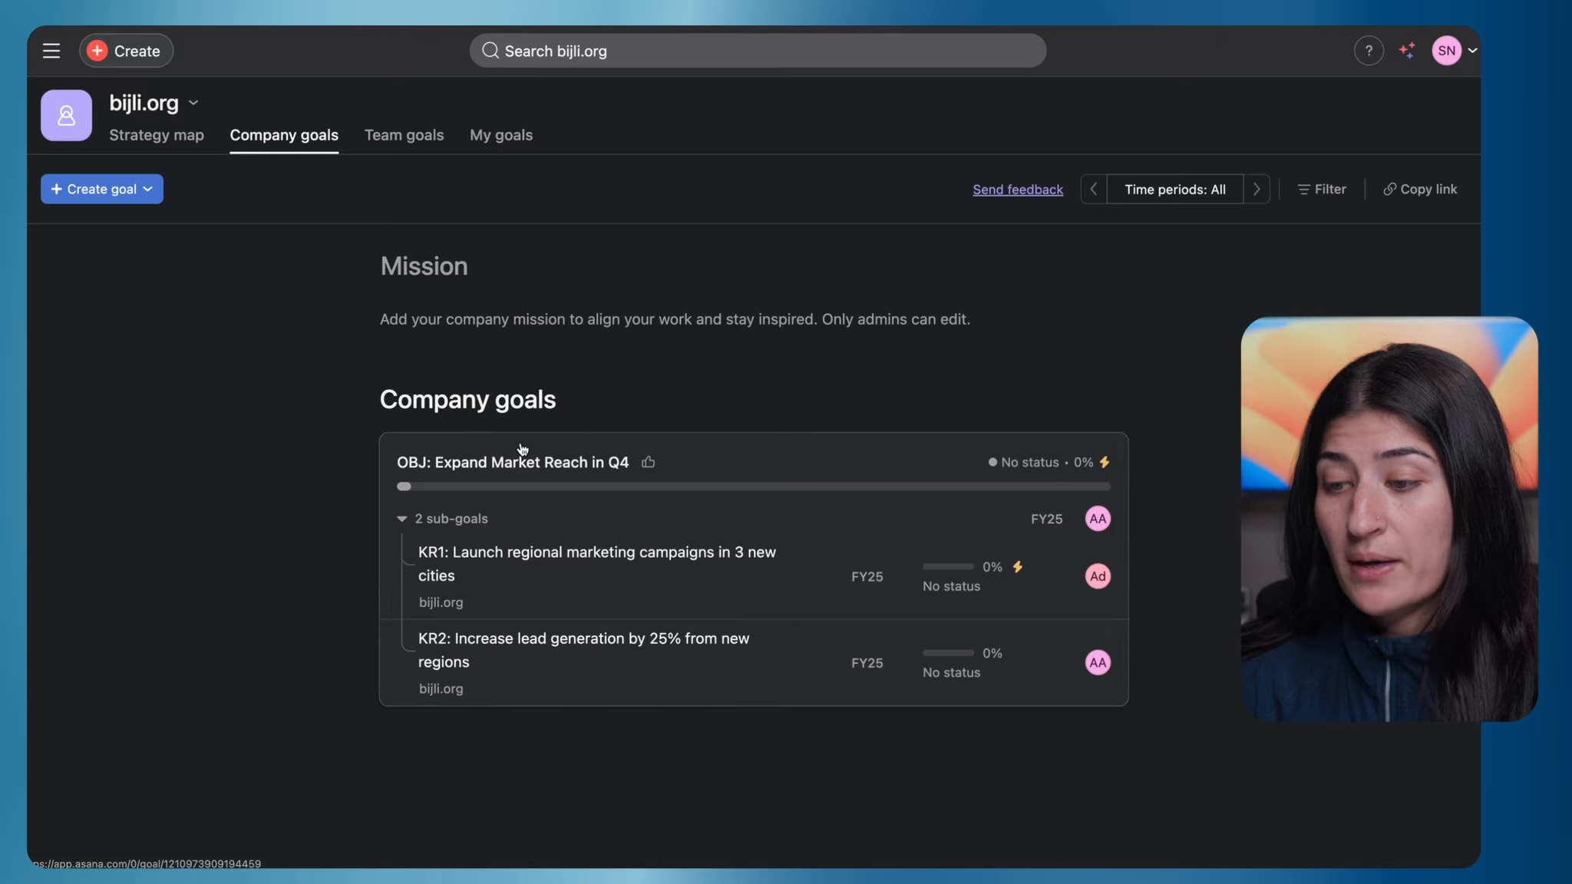
click(404, 135)
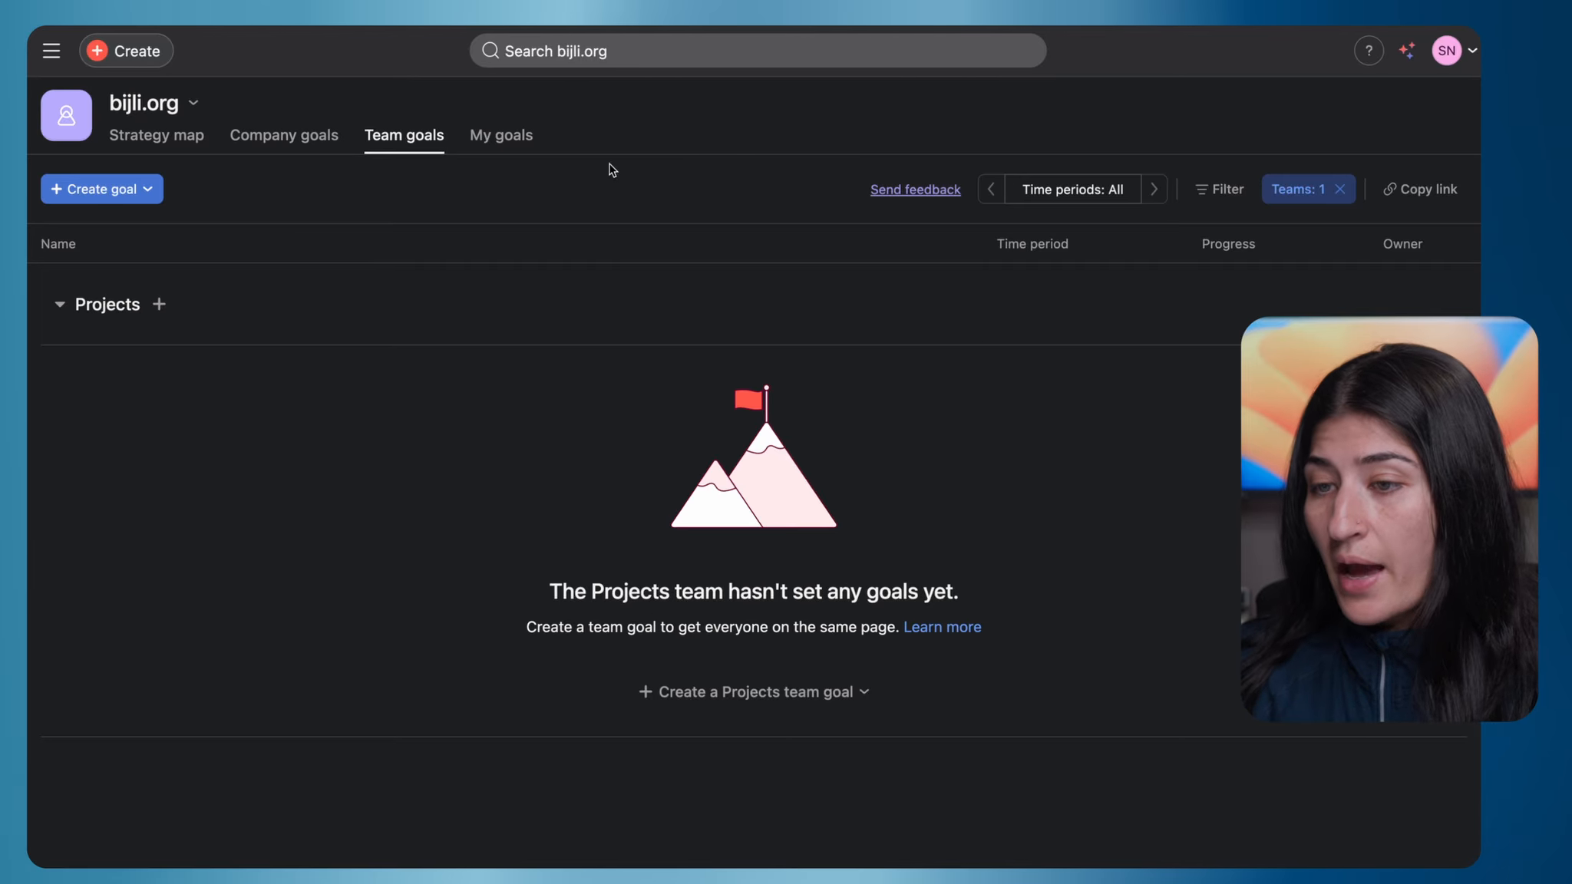
click(475, 137)
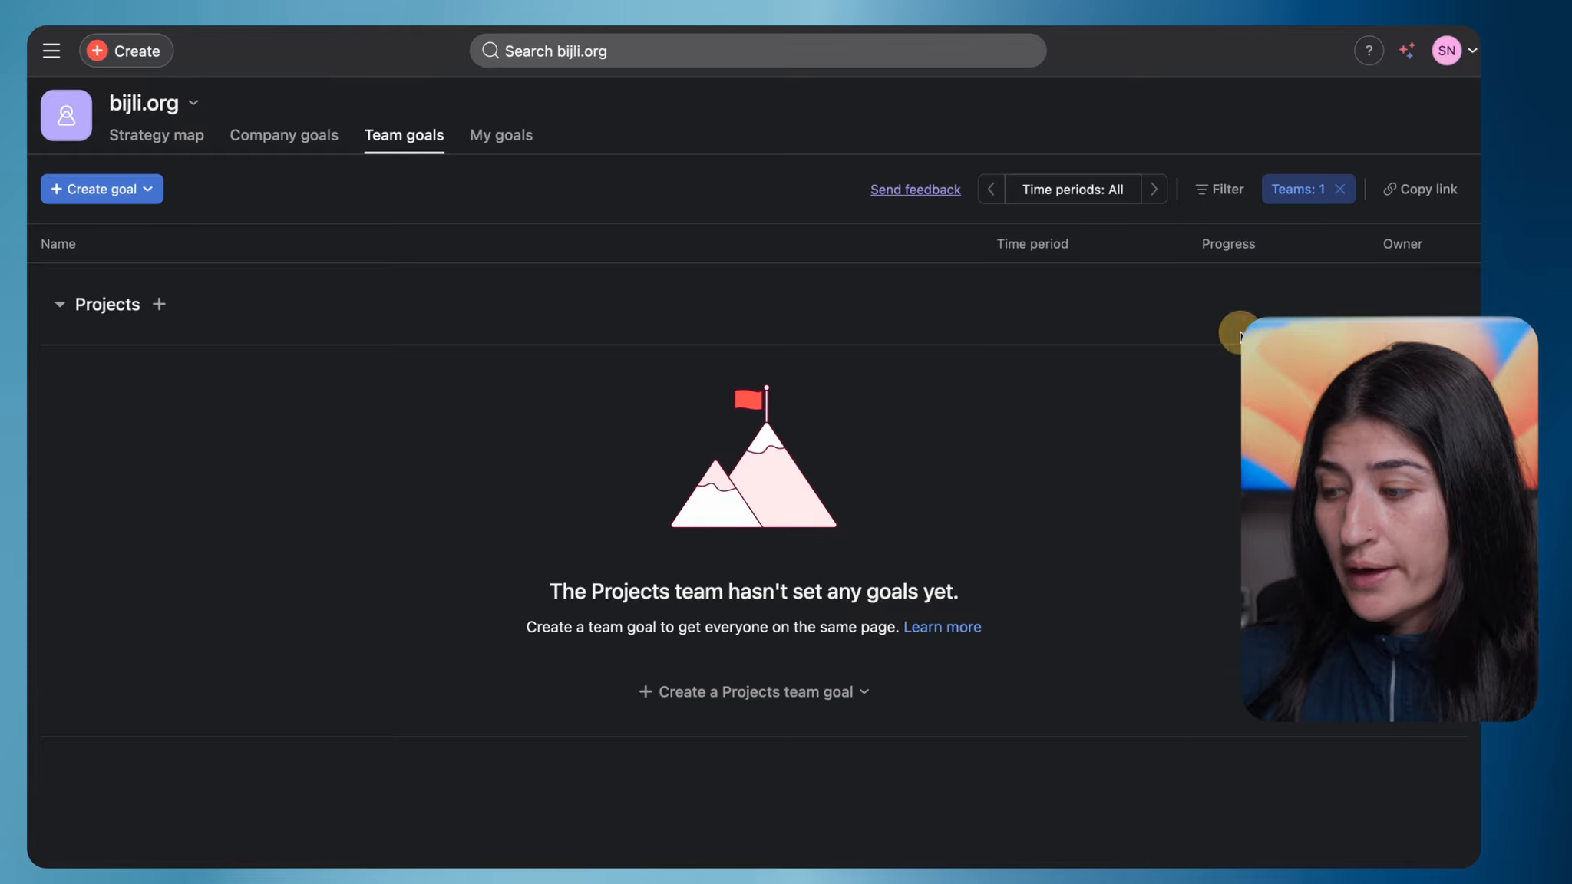
Step: Start a blank goal titled "OBJ: Streamline and scale the hiring process"
click(145, 189)
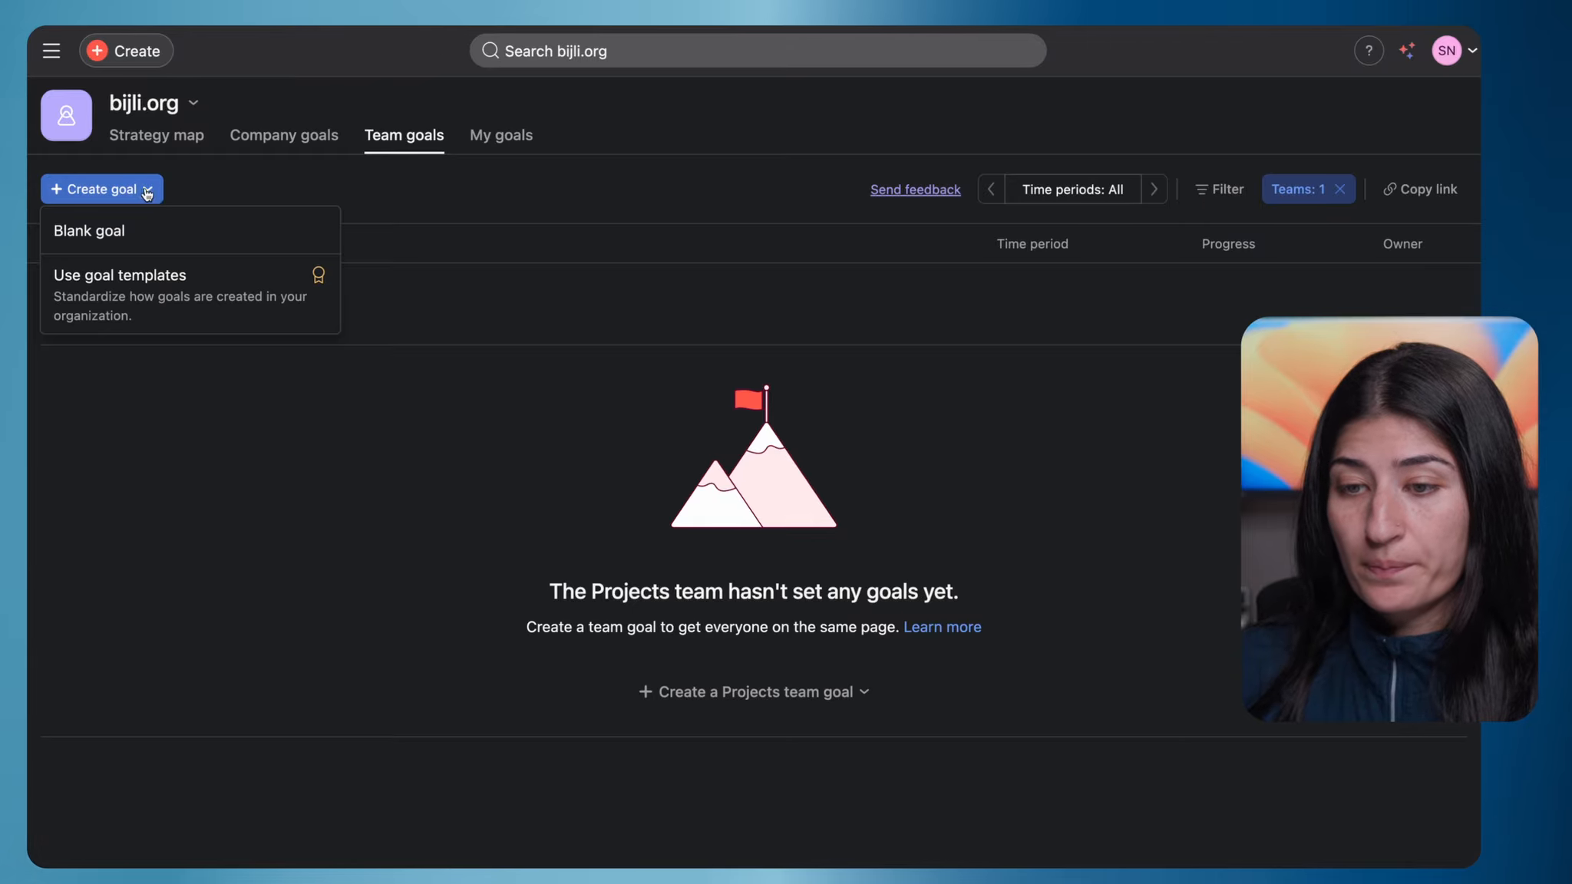
click(125, 239)
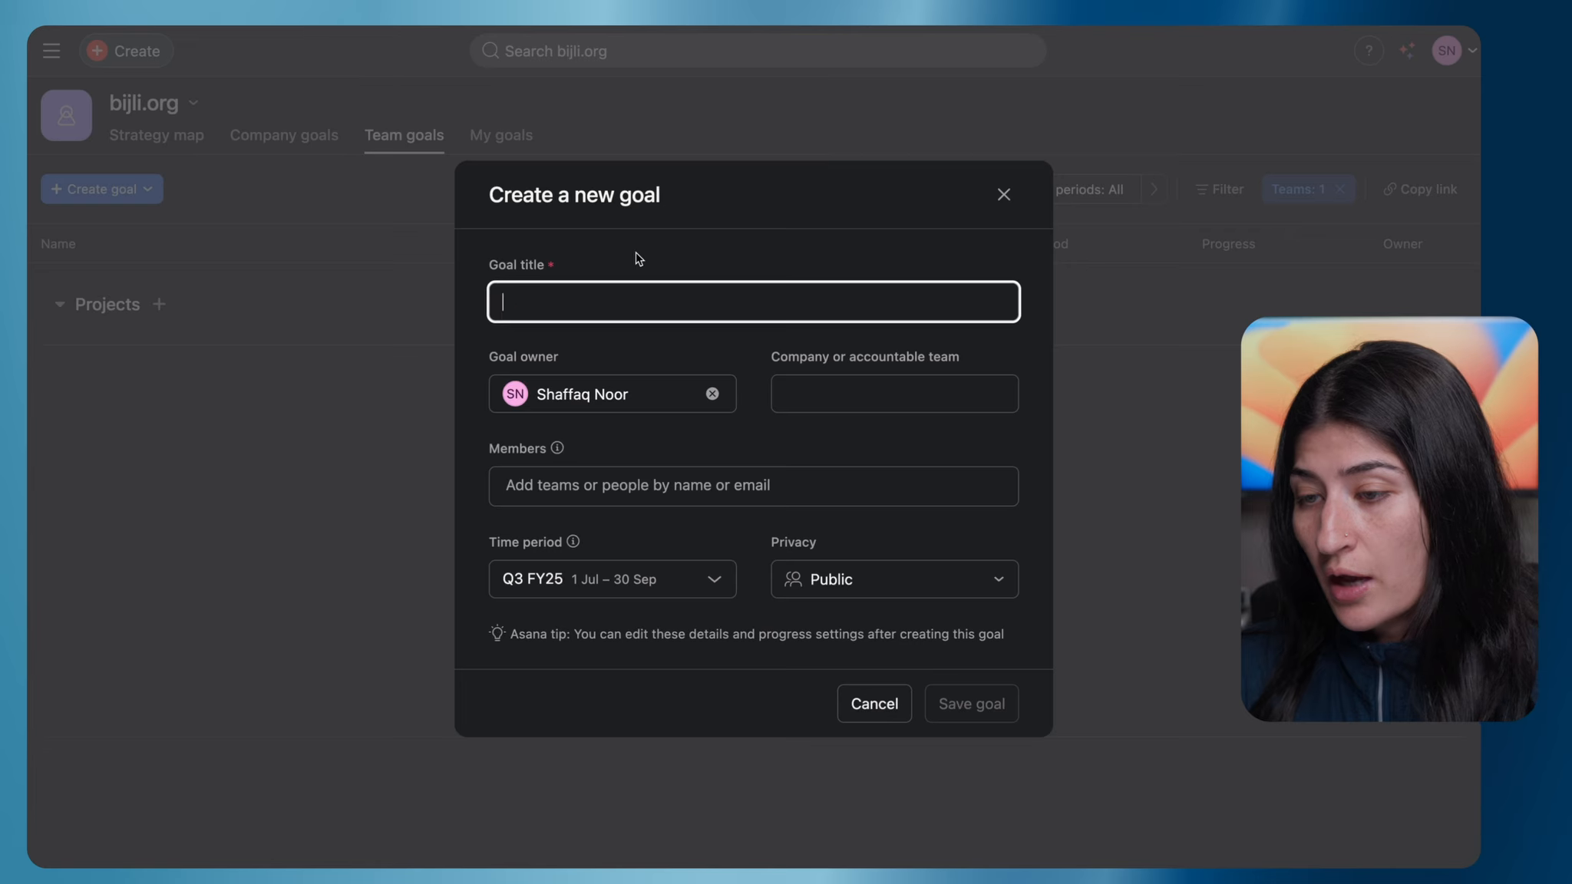
text(OBJ:)
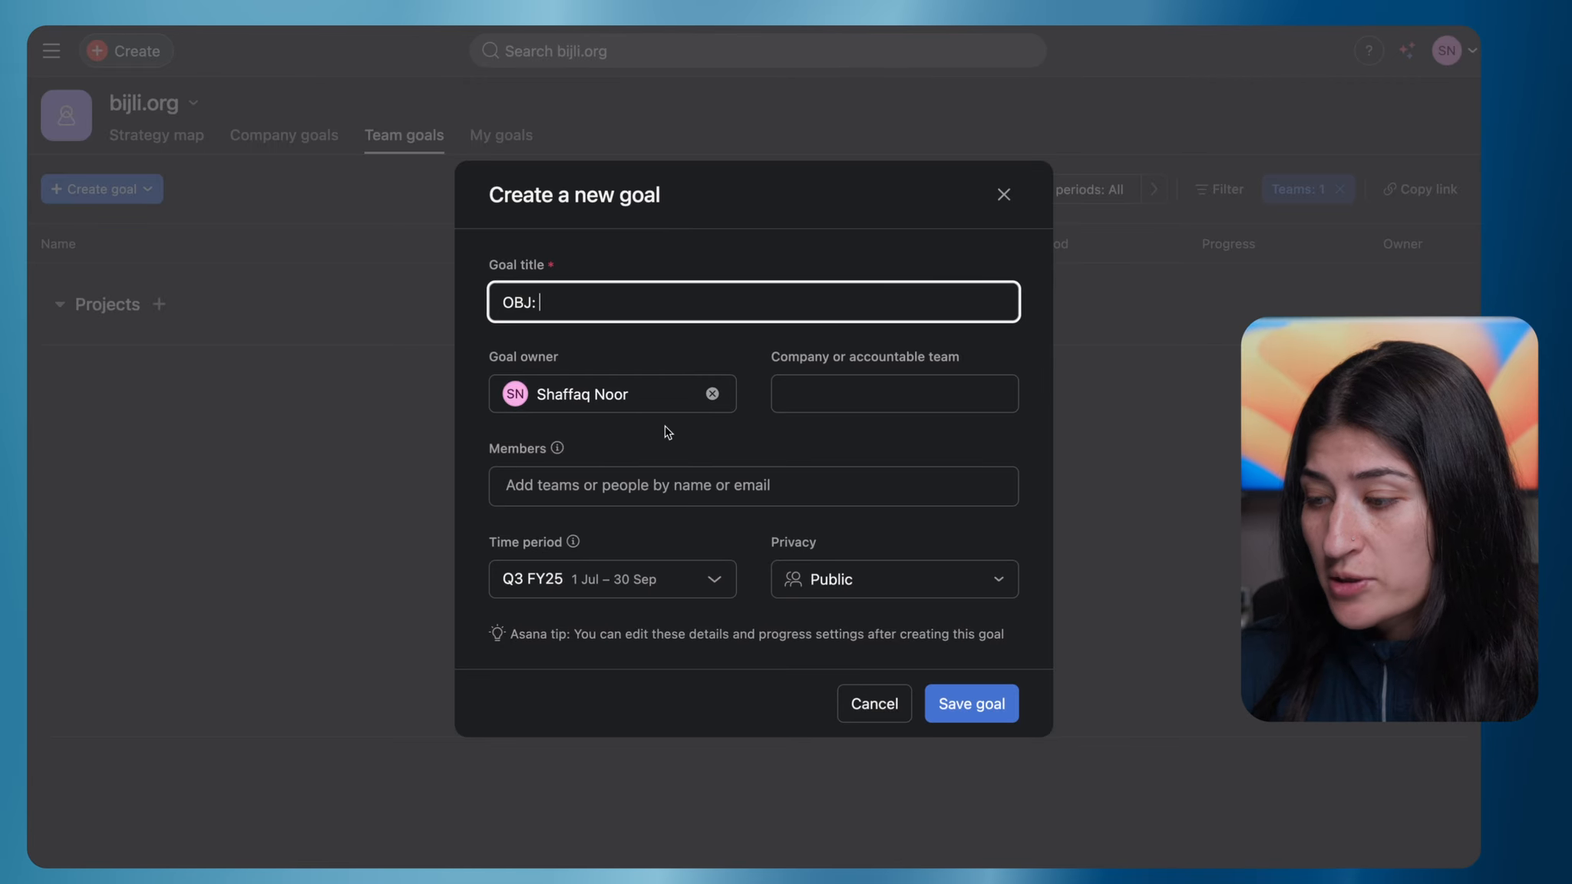
text(Streamline and scale the hirin)
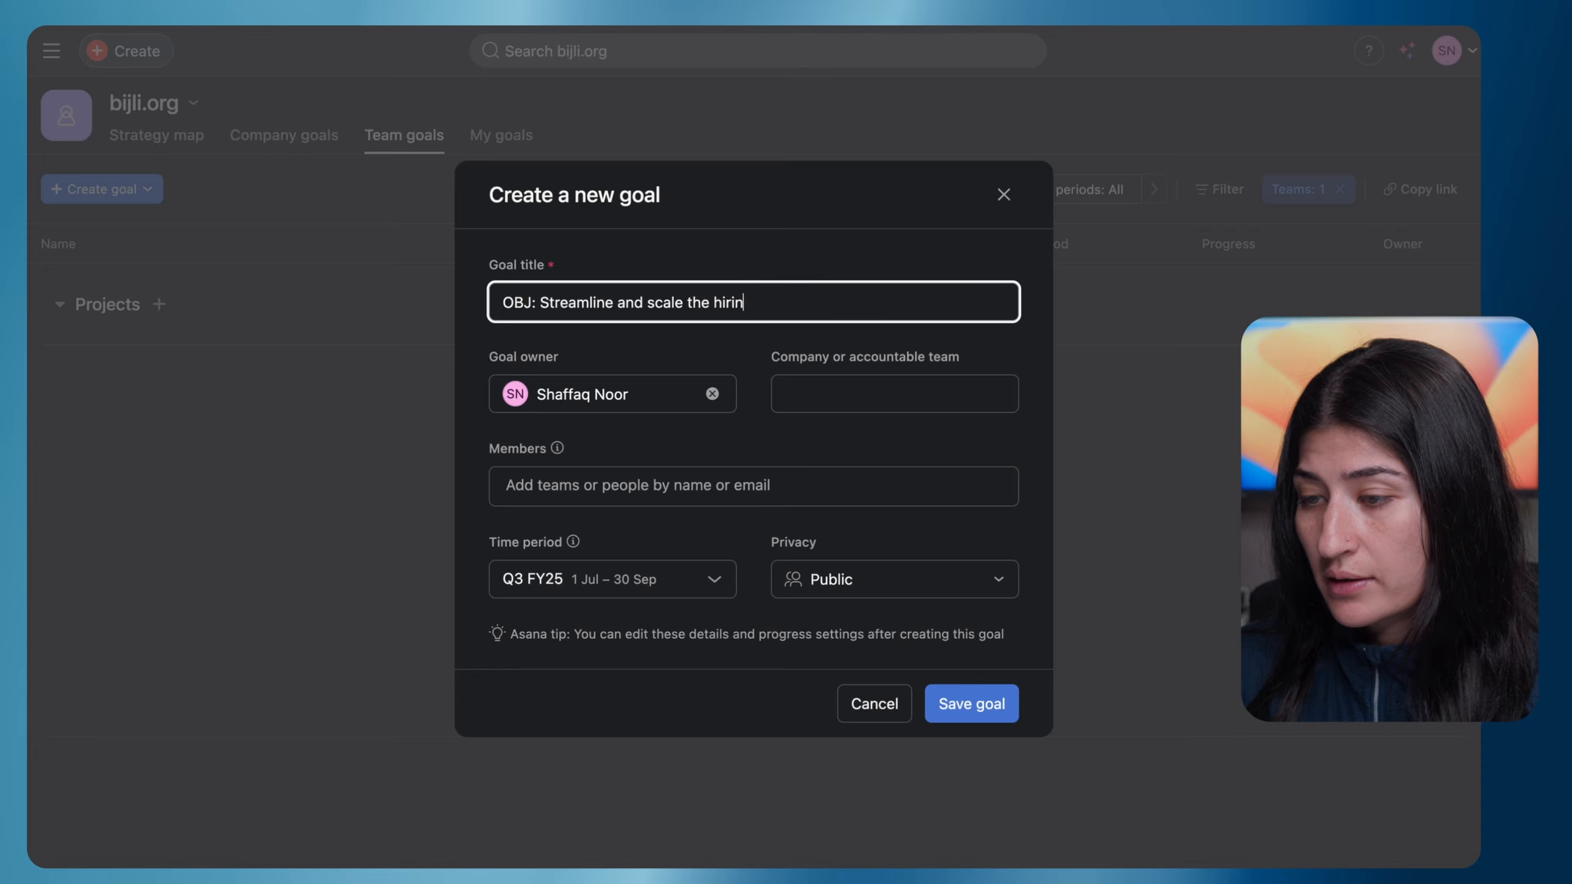
text(g process)
click(1046, 264)
Step: Assign the new goal to the Human Resources team as the accountable team
click(872, 388)
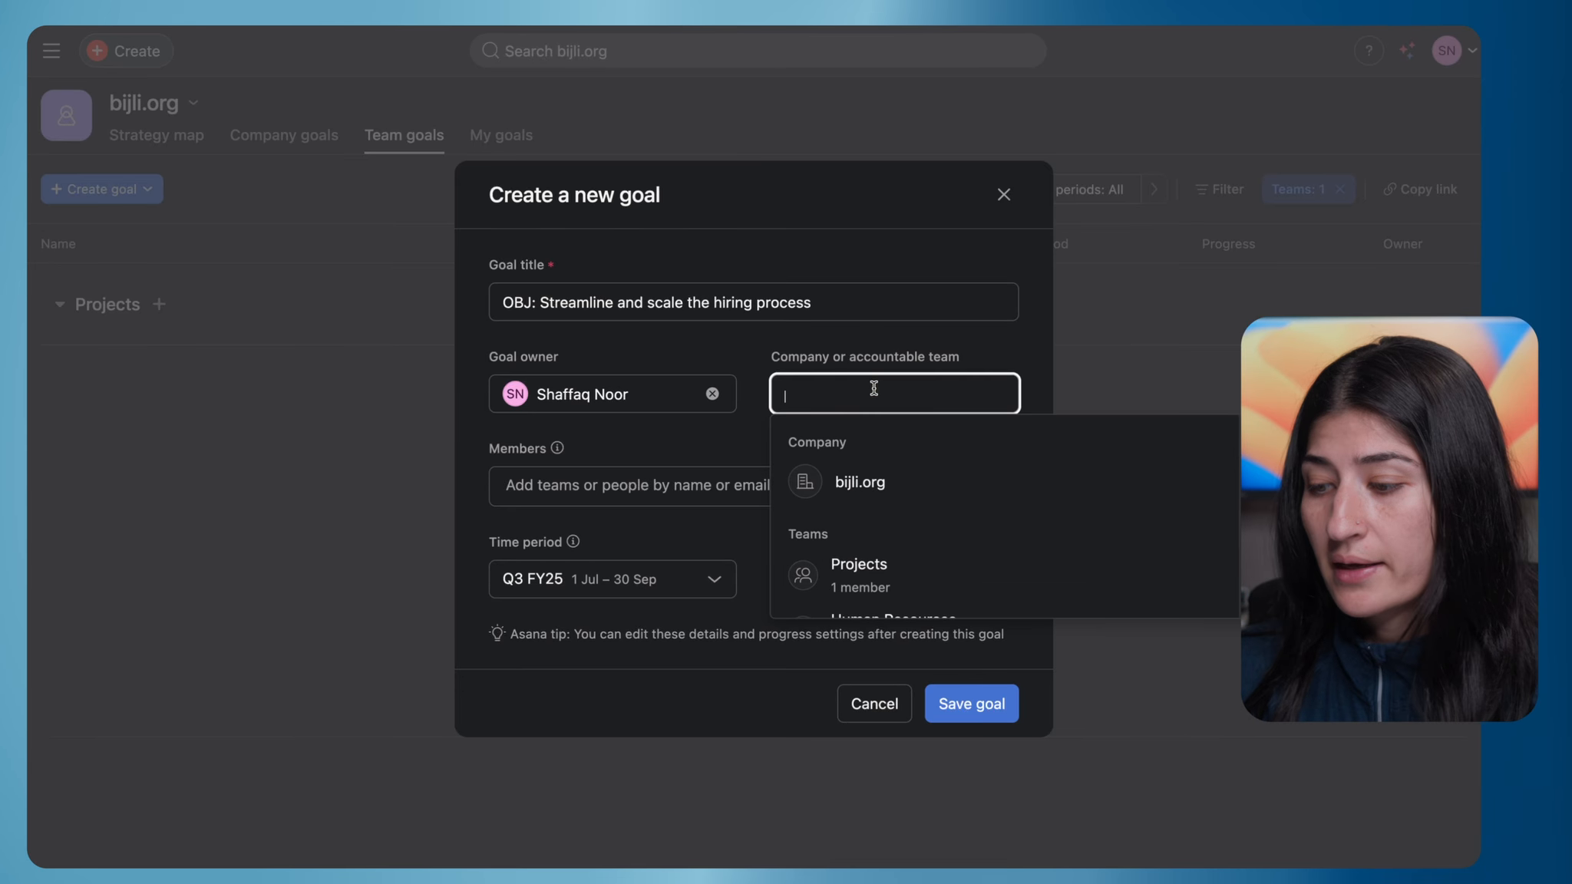
text(huma)
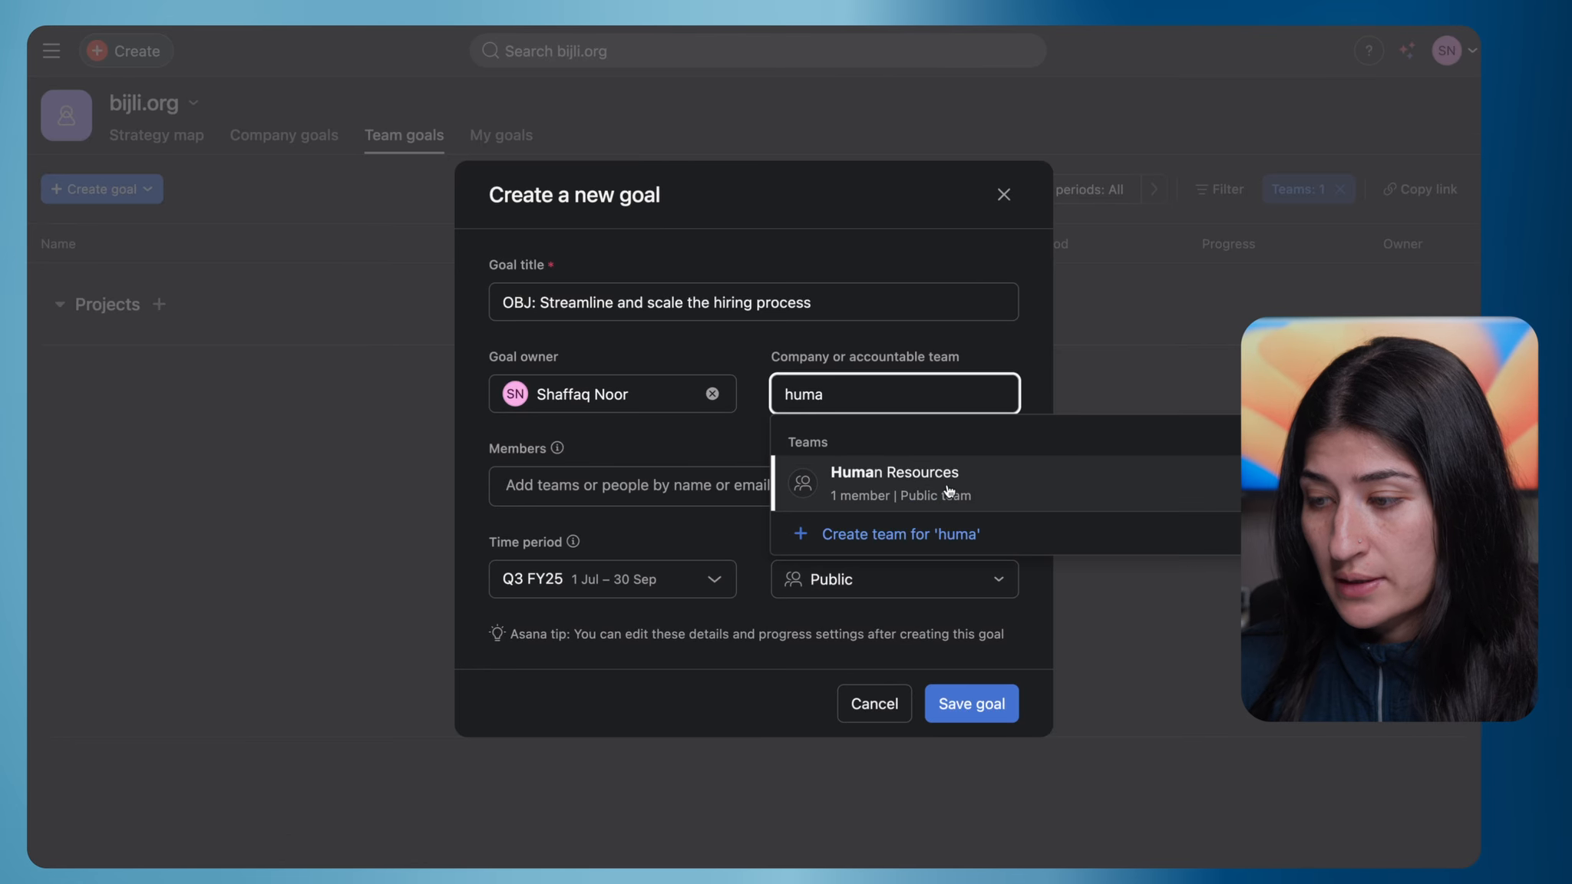
click(948, 489)
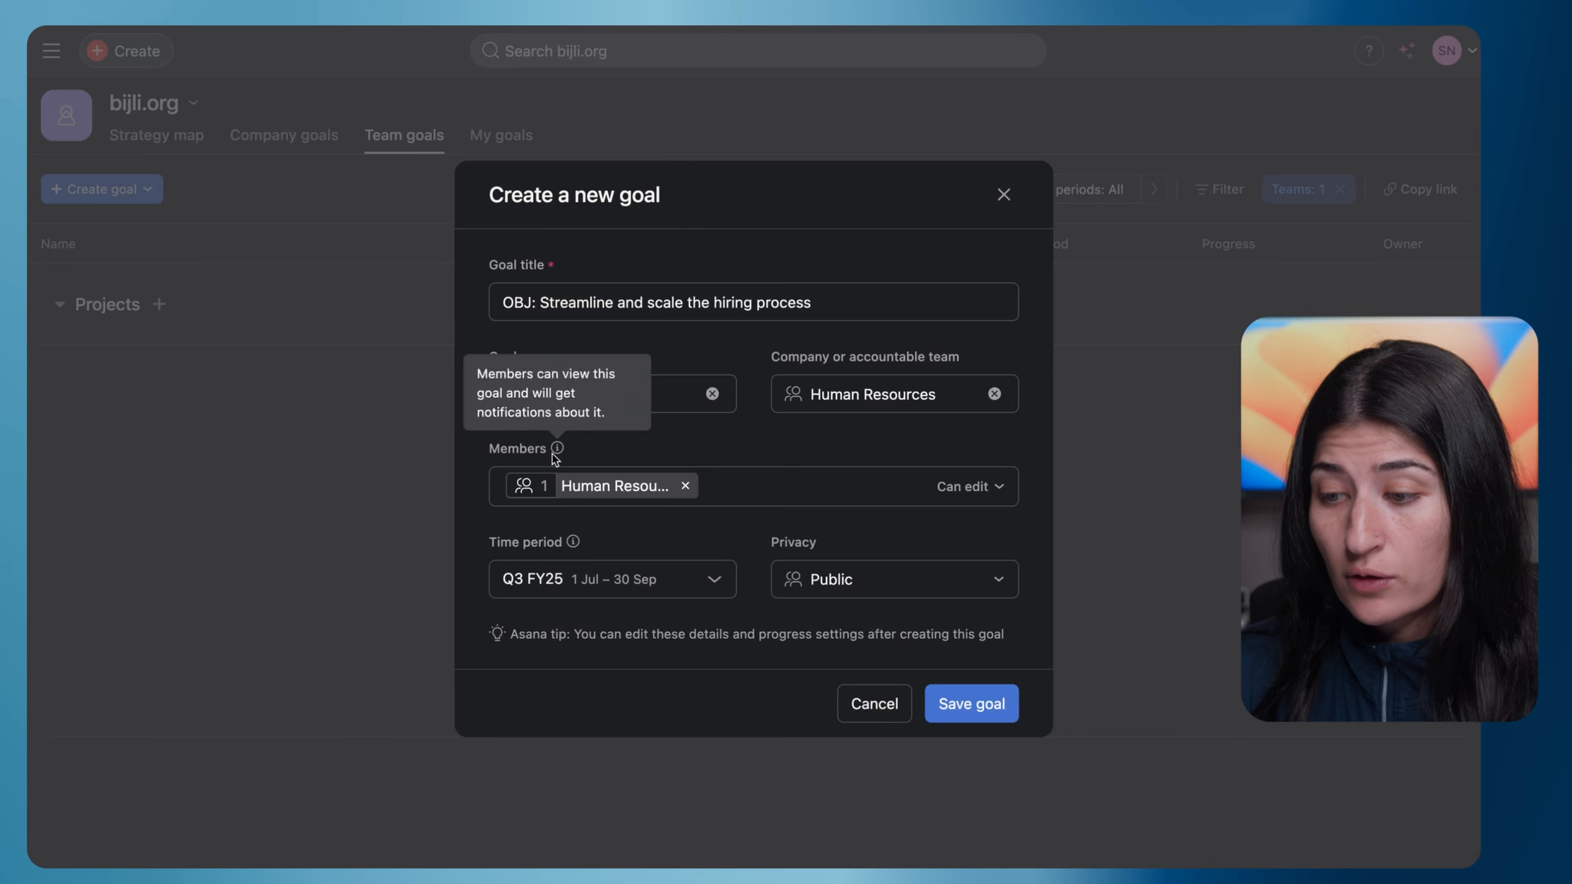
Step: Remove the Human Resources team from the goal's members and add it back
mouse_move(554, 452)
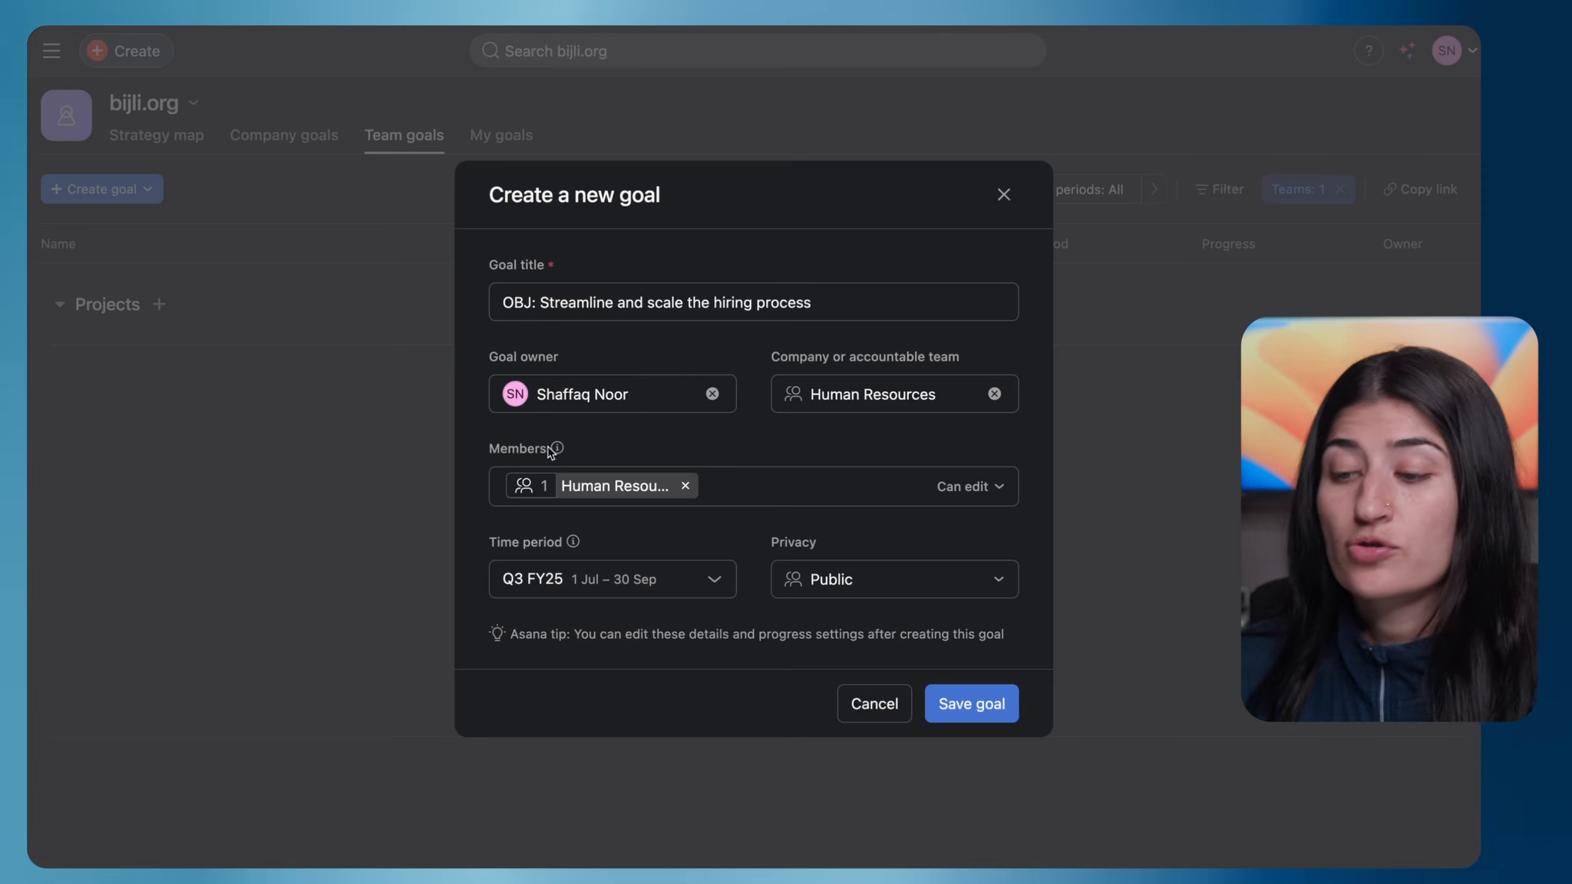
click(748, 479)
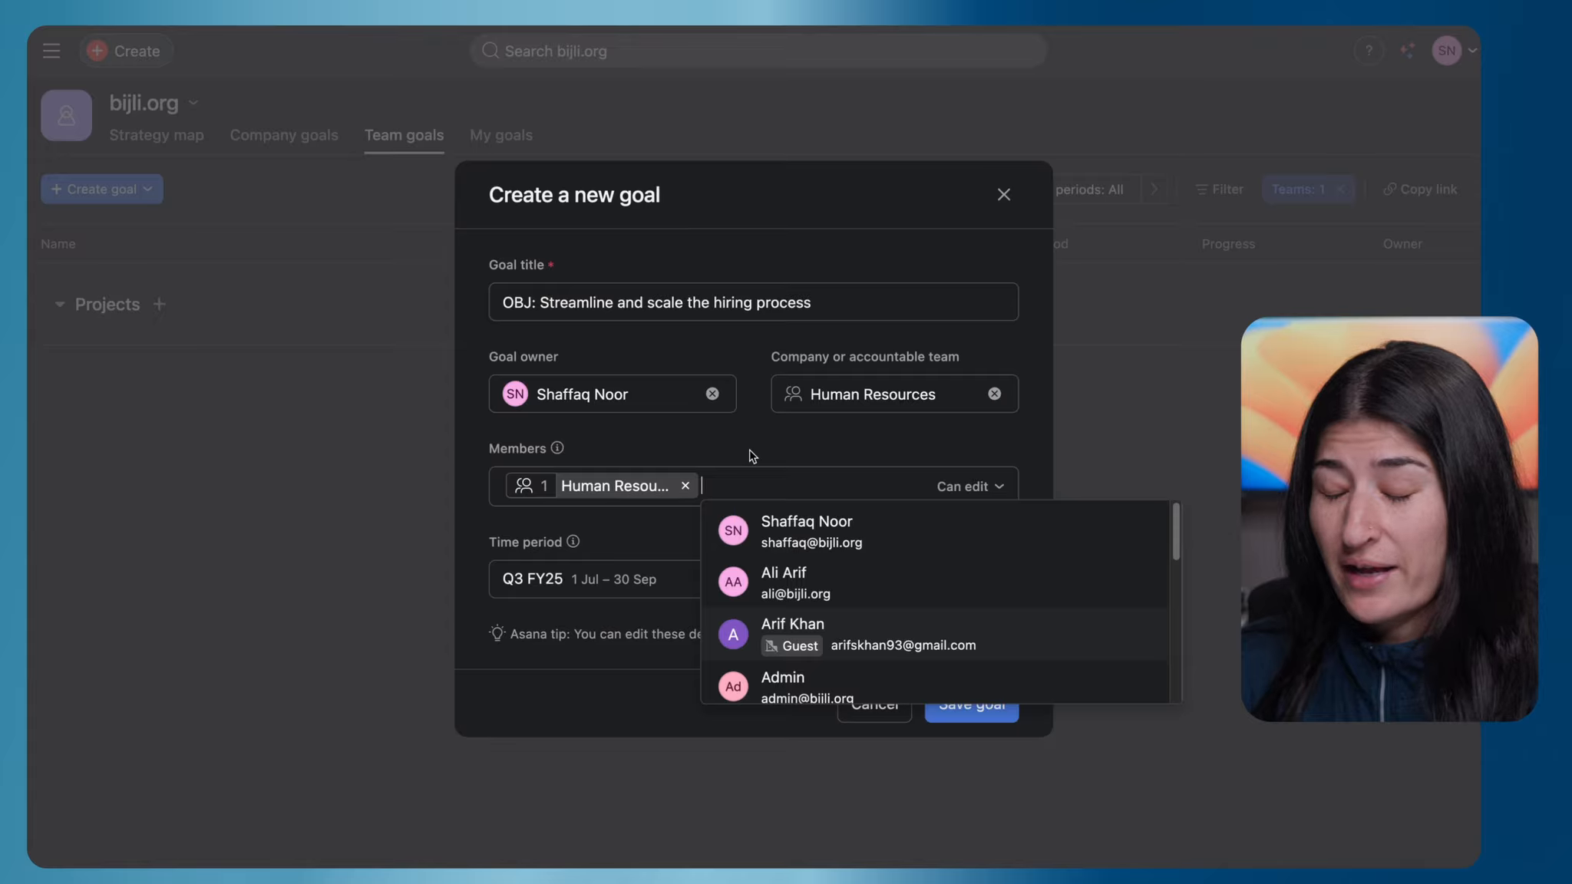
click(684, 486)
click(683, 435)
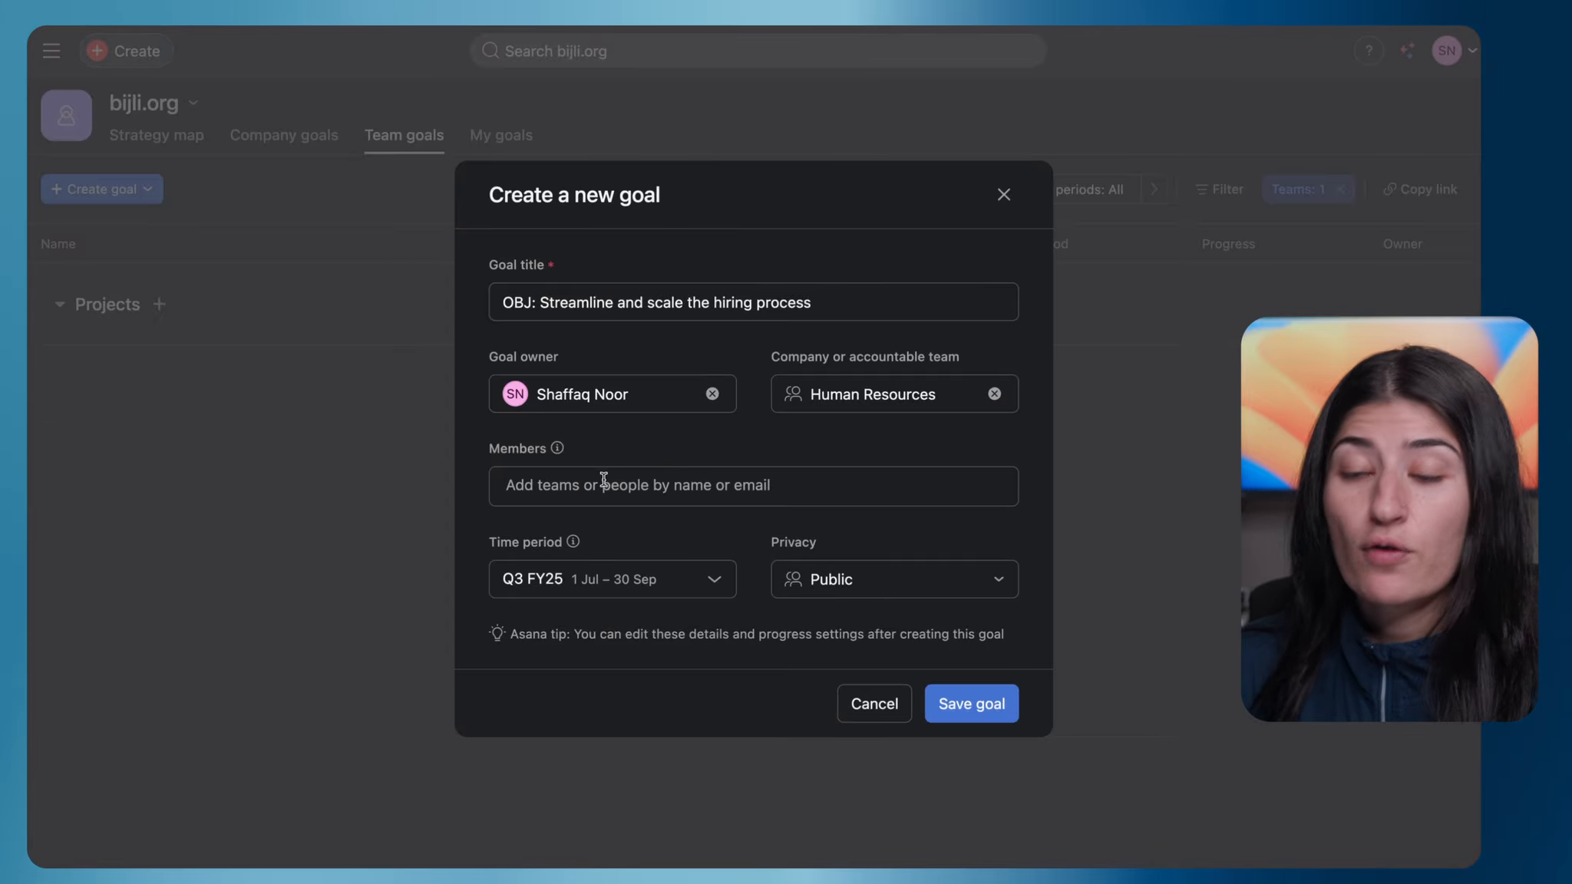
click(669, 483)
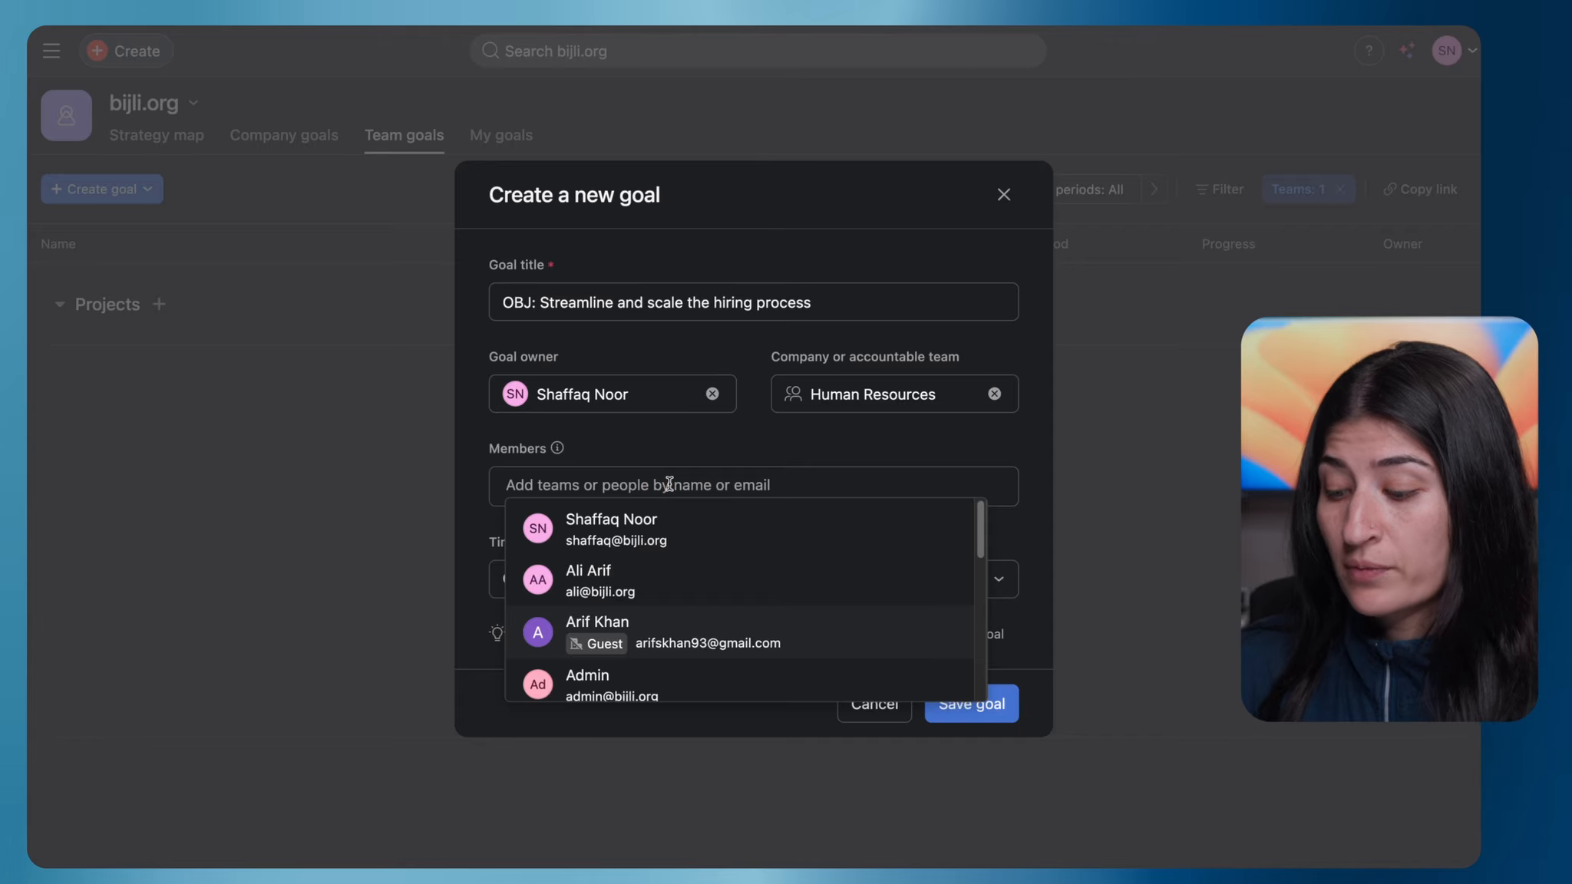
text(hu)
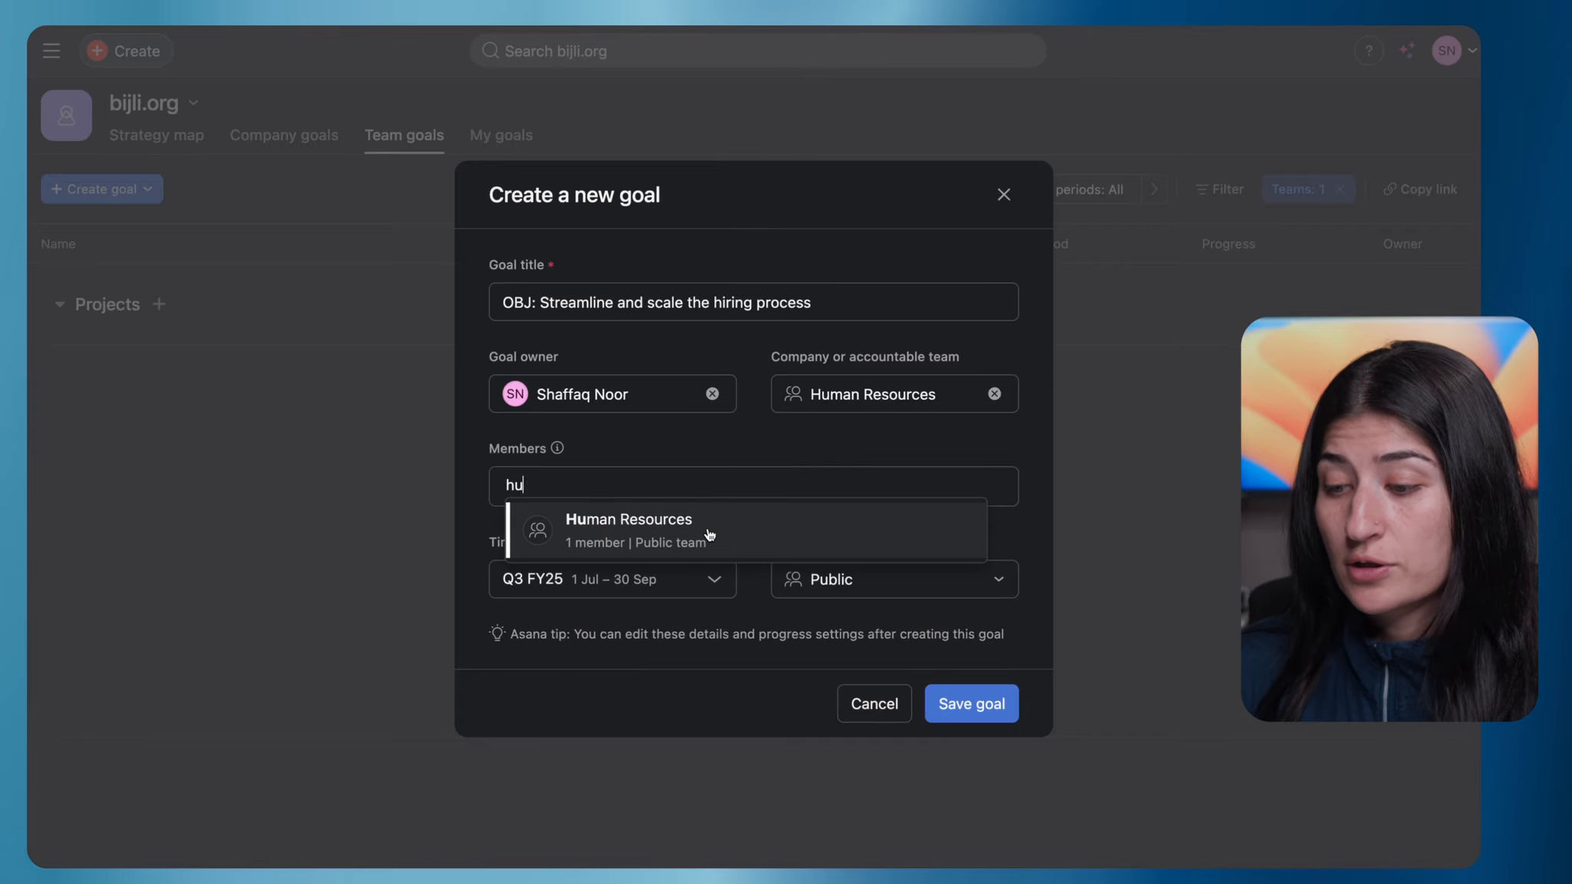
click(709, 533)
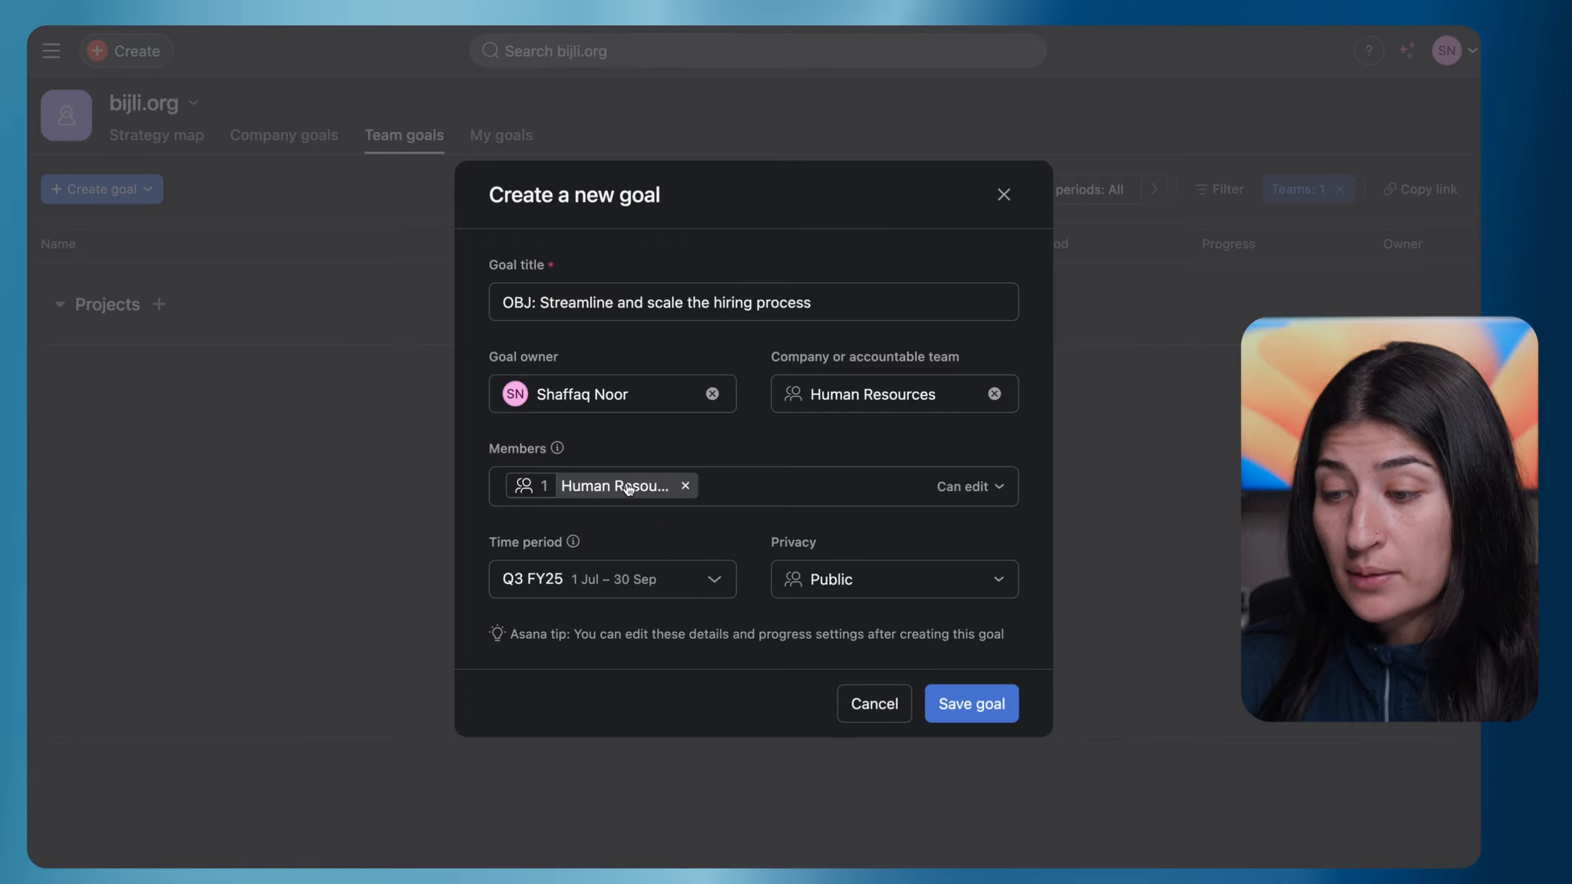
Step: Limit the Human Resources members to "Can comment" and set the goal's time period to H2 FY25
click(1000, 486)
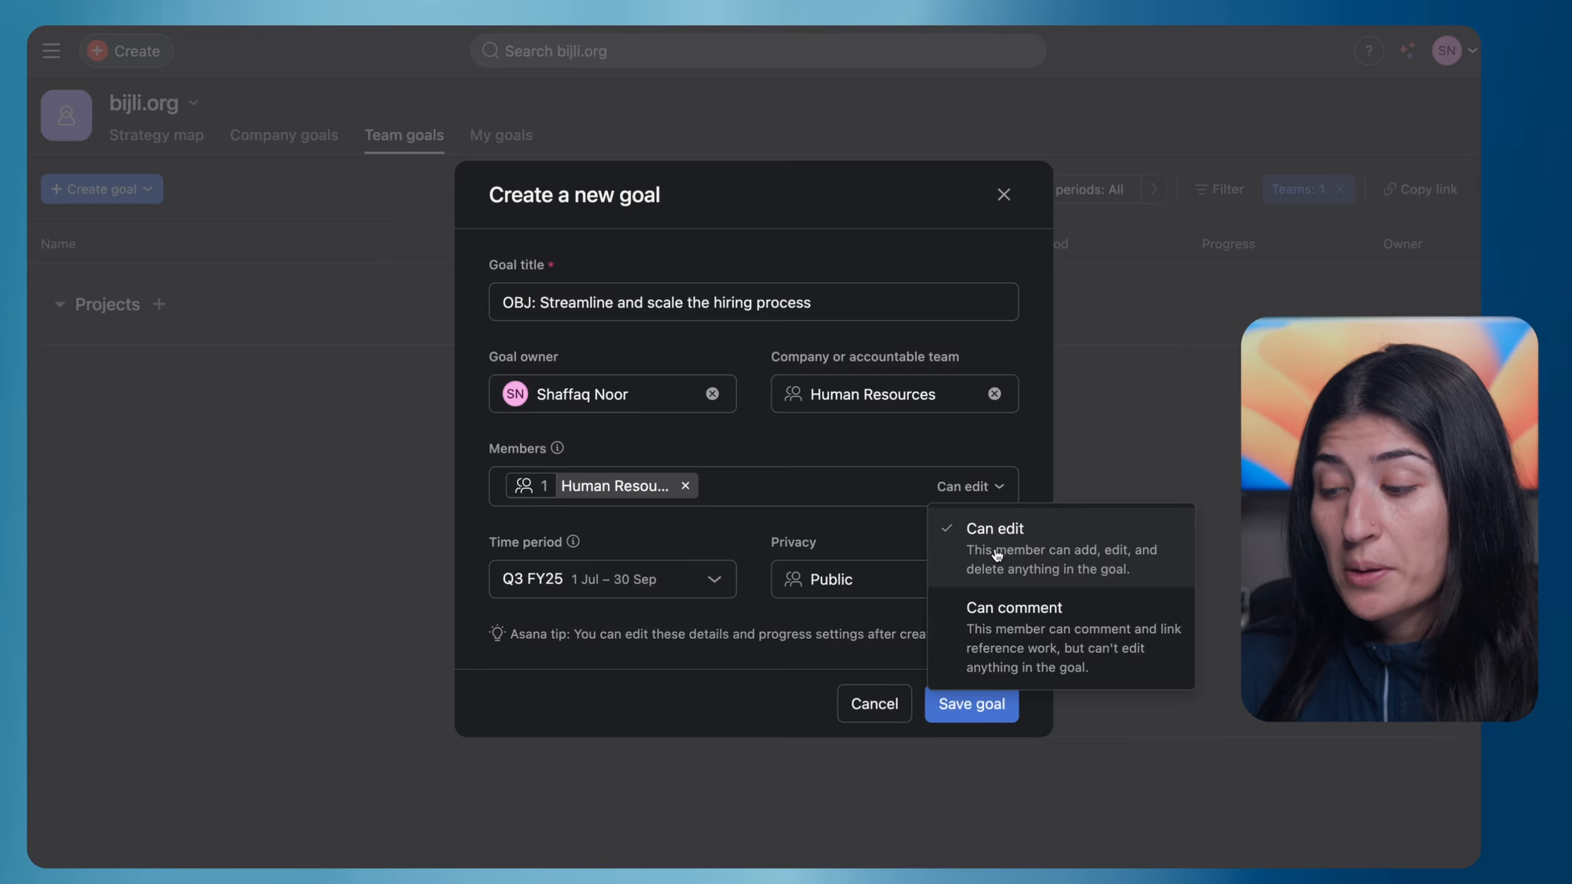
click(1006, 653)
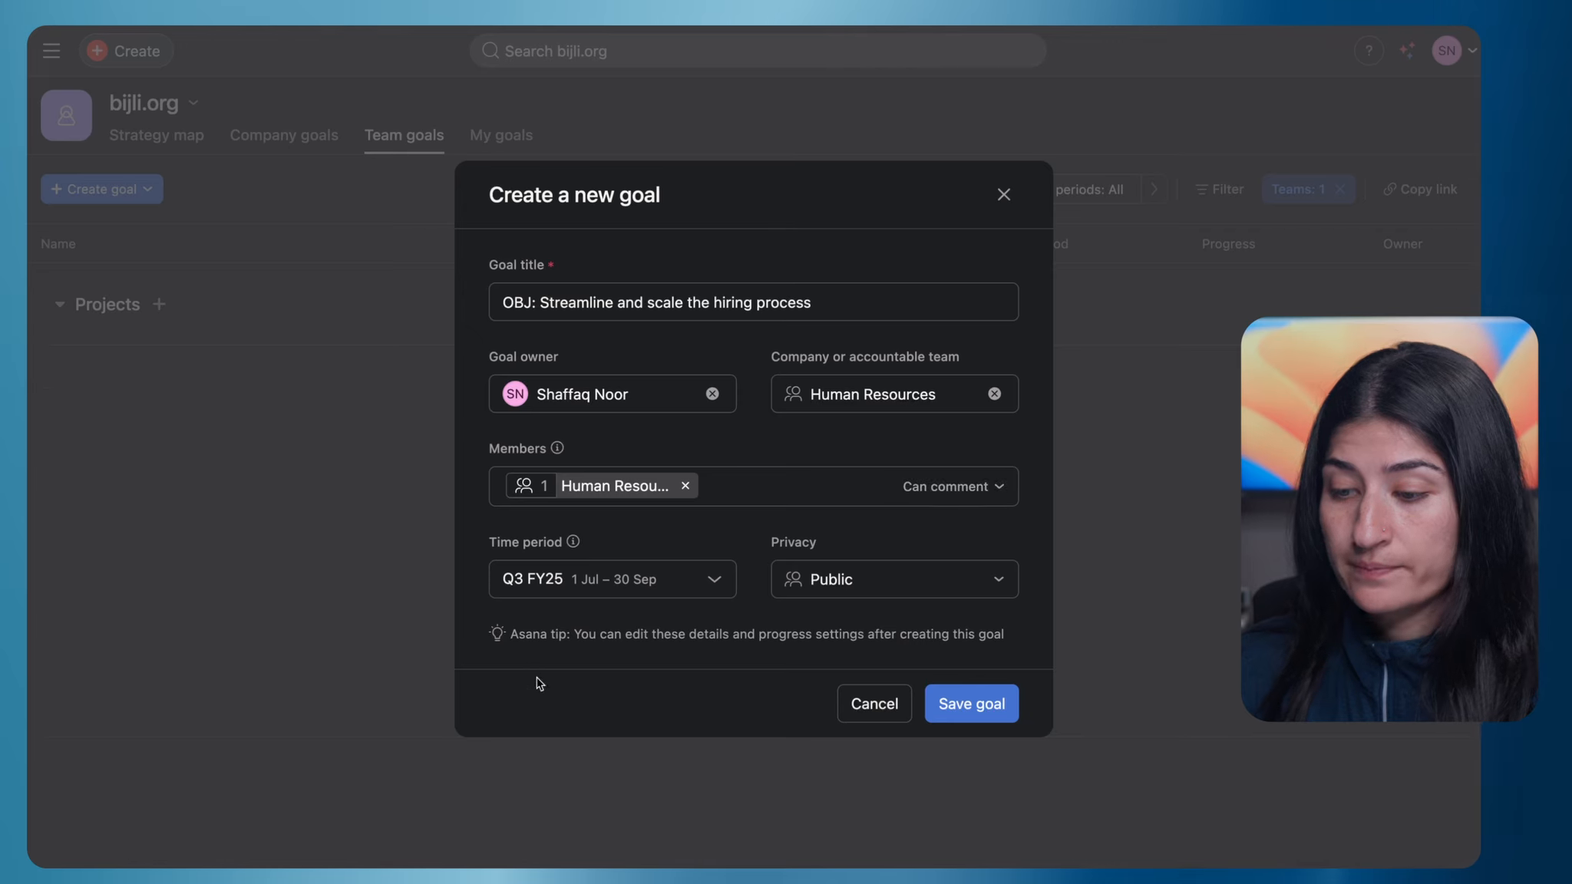
click(631, 588)
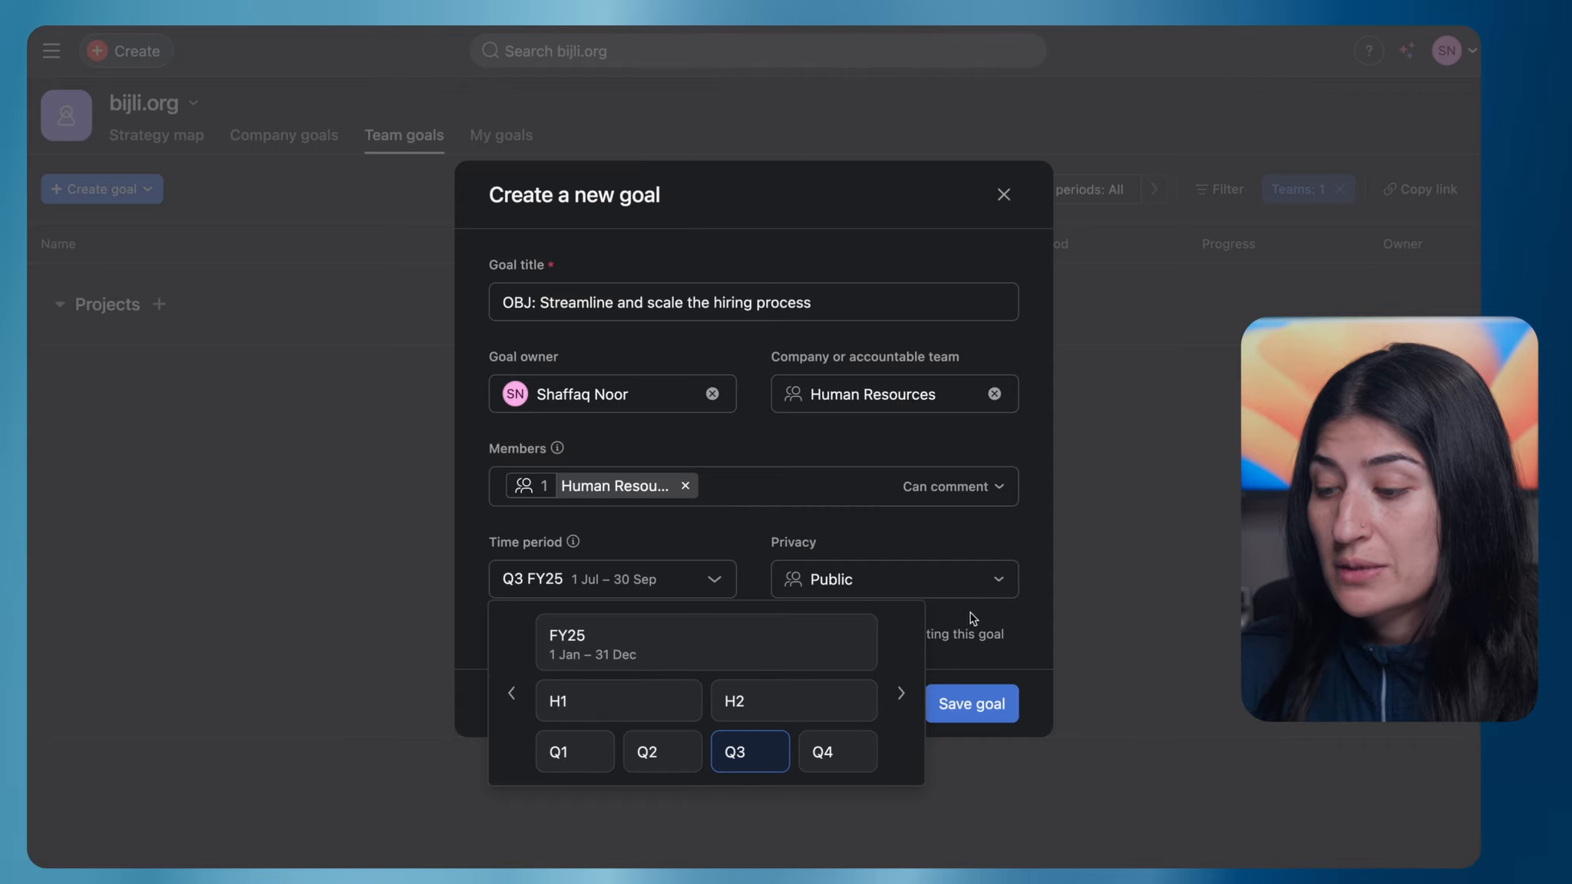
click(757, 700)
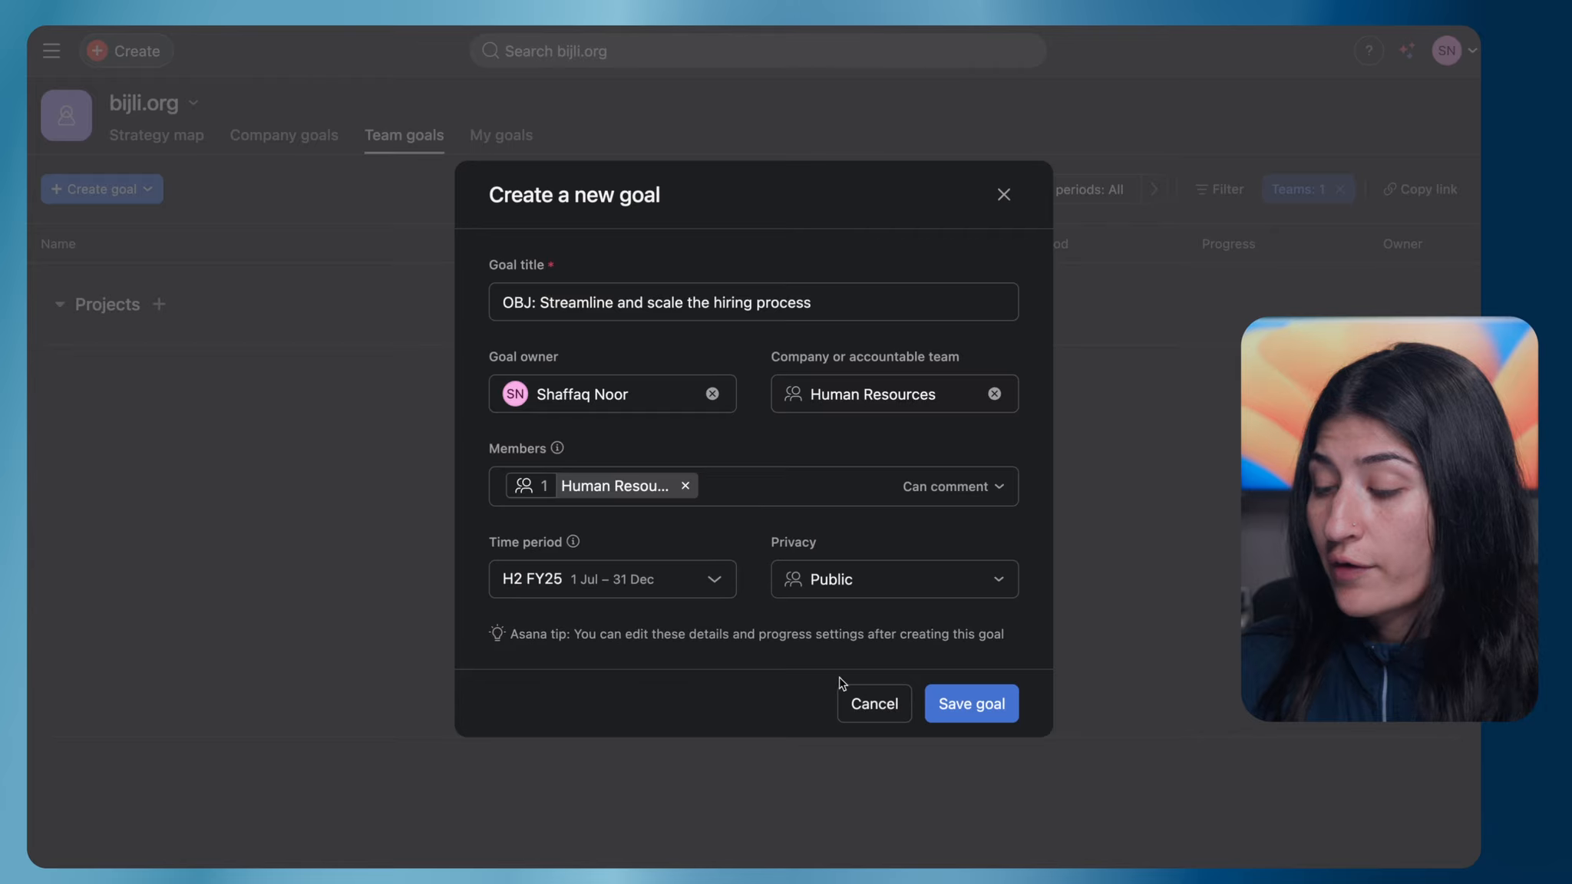
Step: Keep the goal's privacy set to Public and save the goal
click(936, 578)
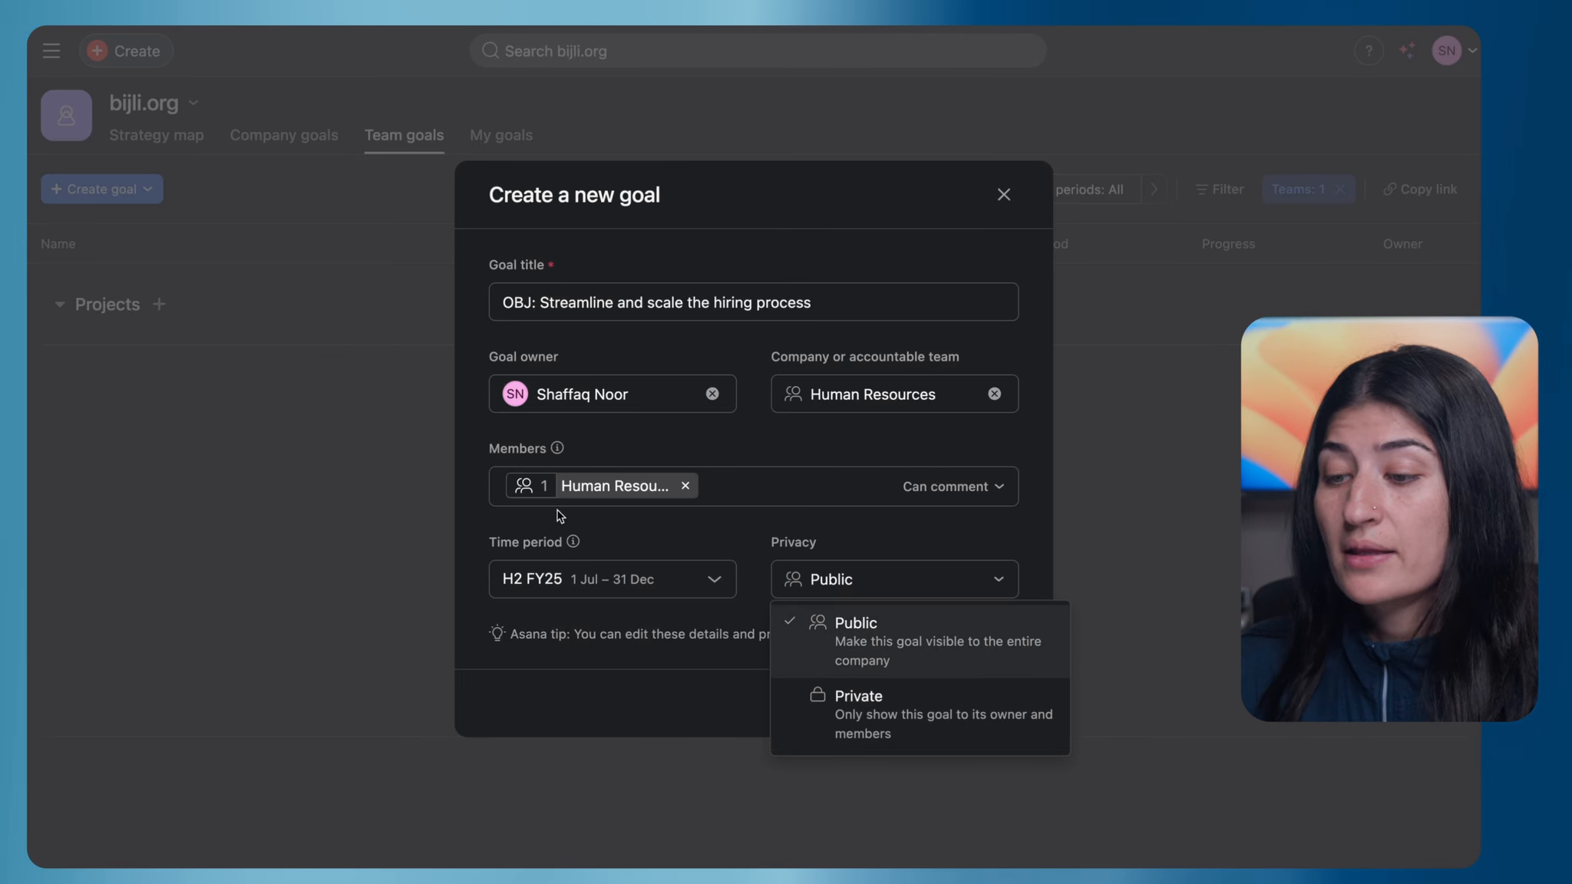
click(879, 634)
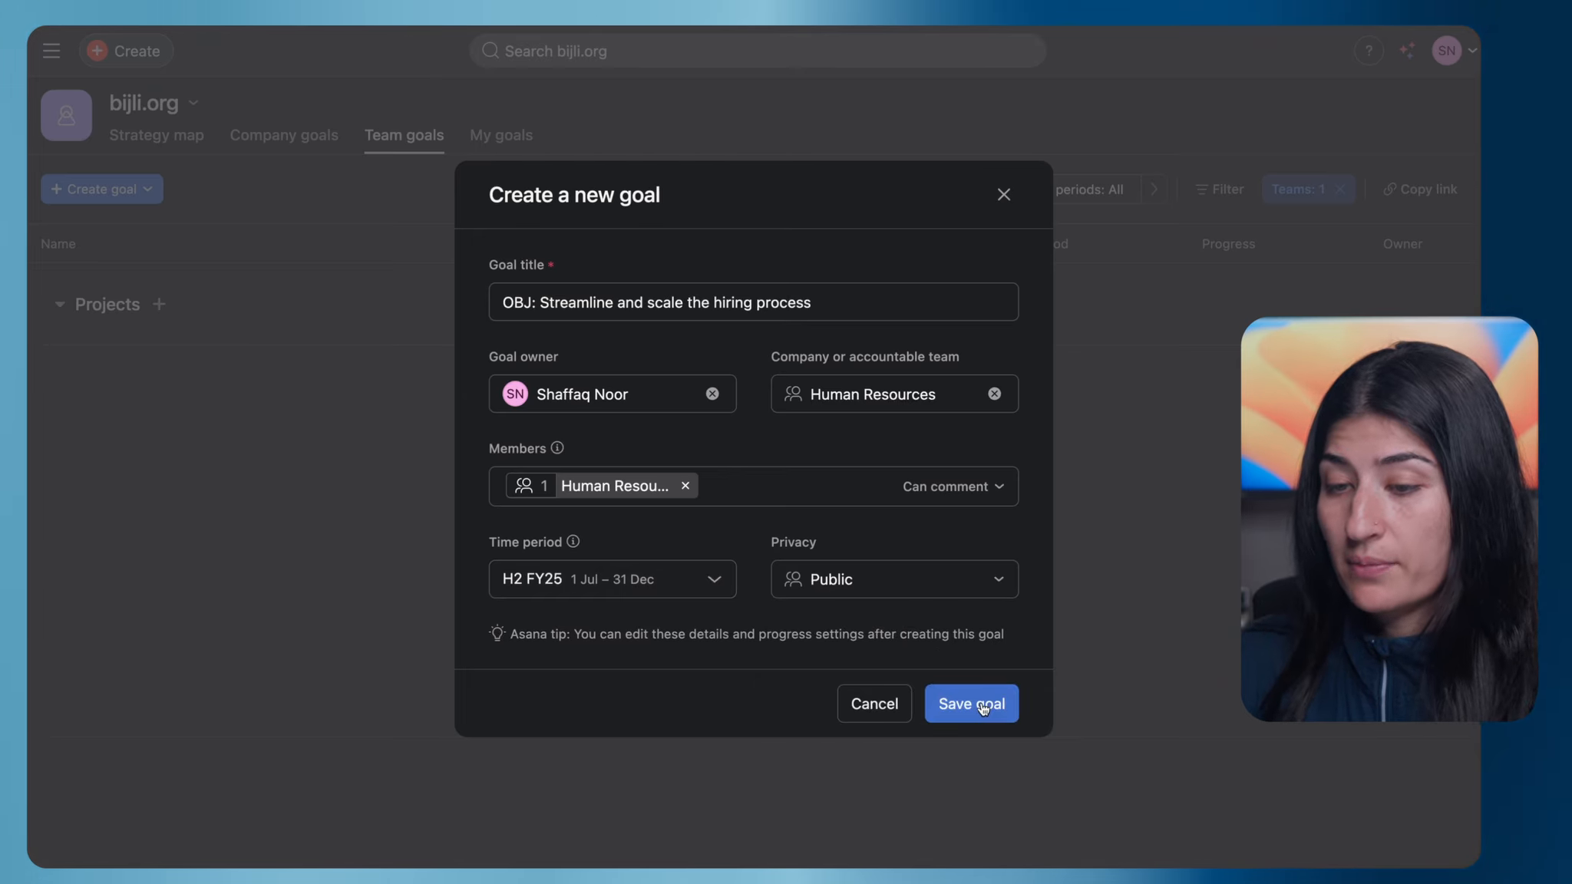
click(983, 708)
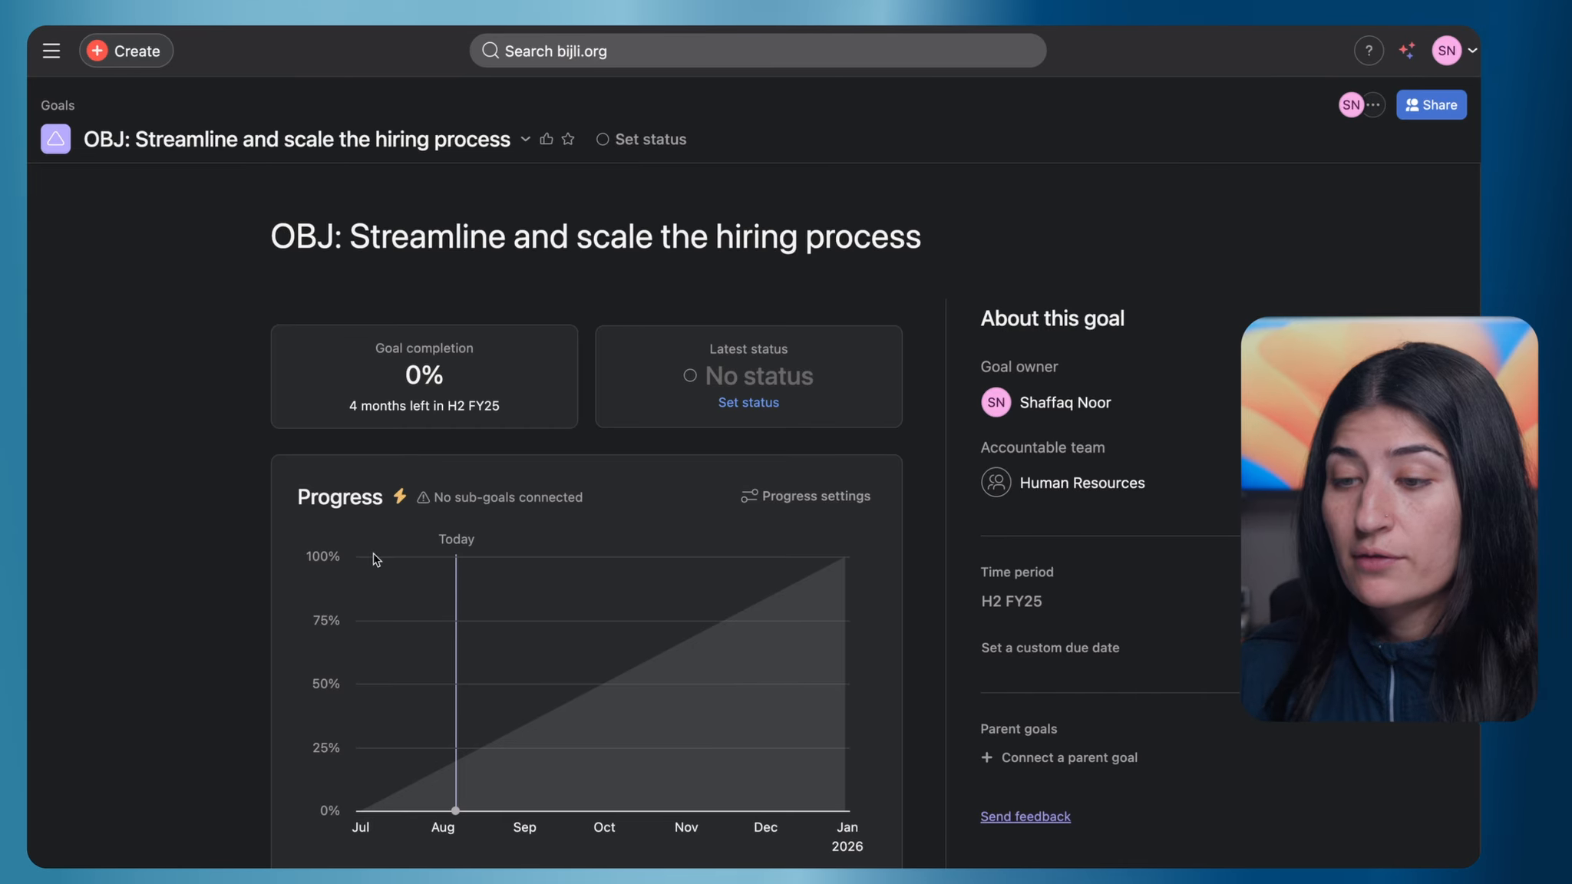
Step: Create and save a new sub-goal titled "Hire 3 new full time employees across Tech Department" under the hiring process objective
scroll(373, 556, down, 5)
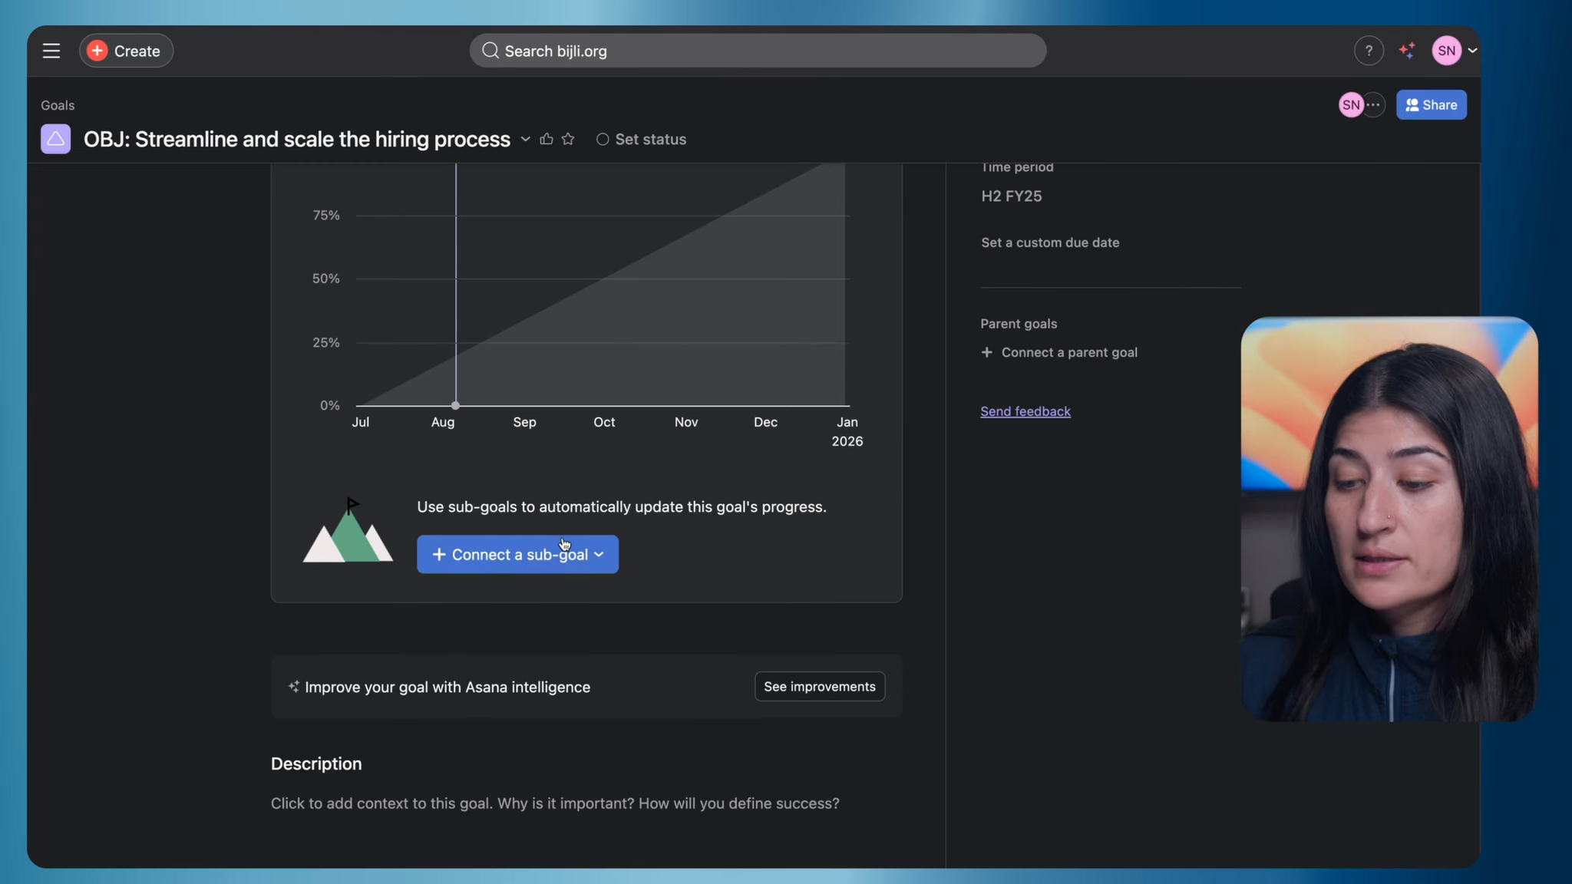
scroll(568, 551, up, 5)
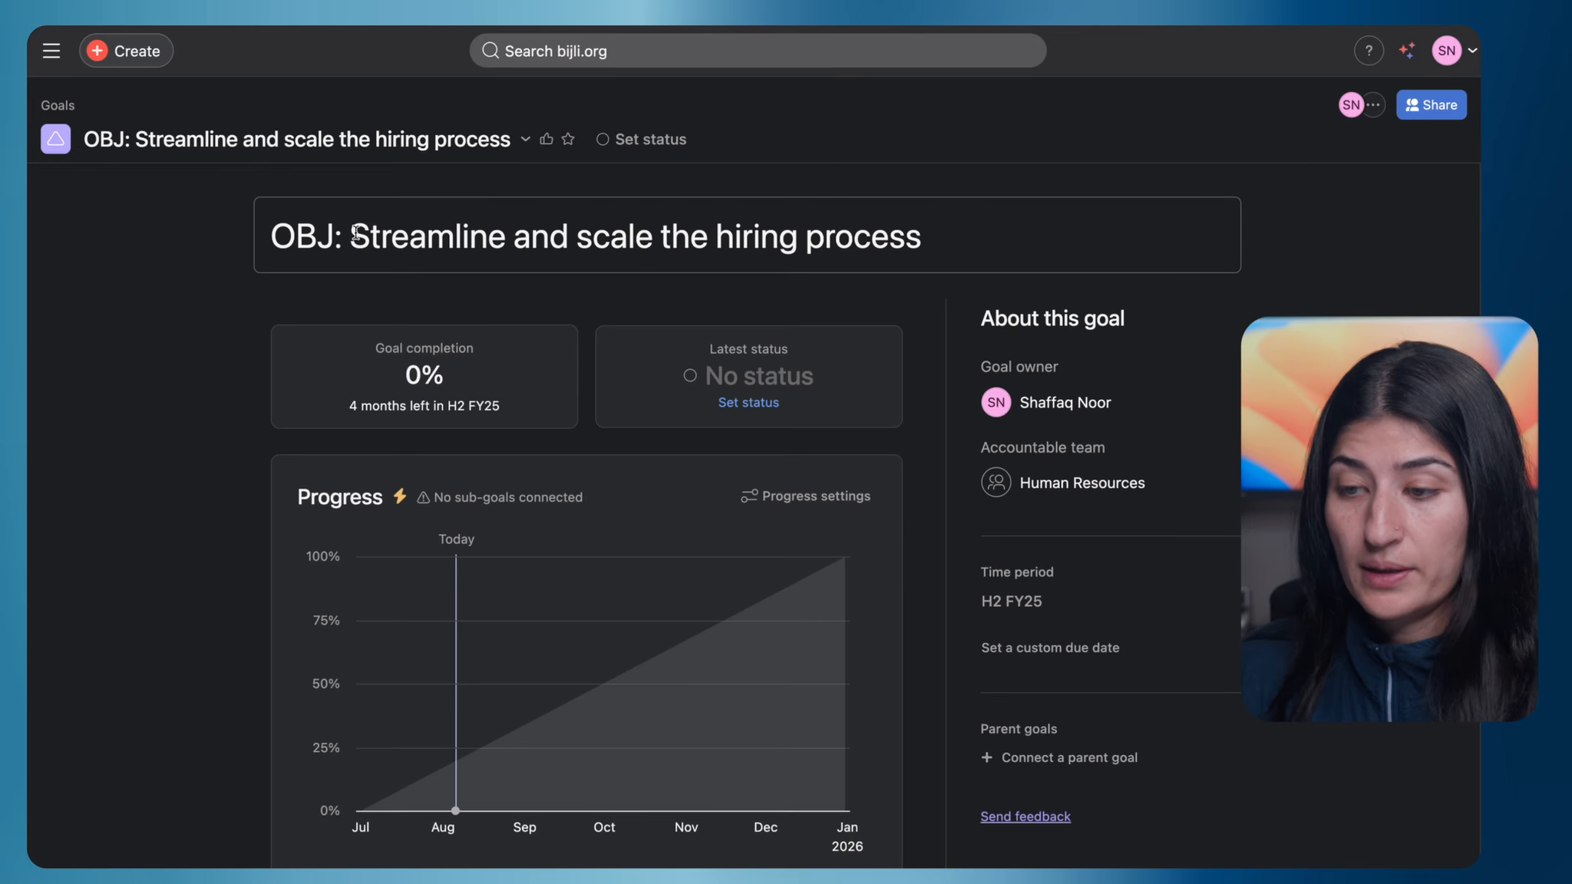
scroll(691, 484, down, 8)
scroll(729, 421, up, 3)
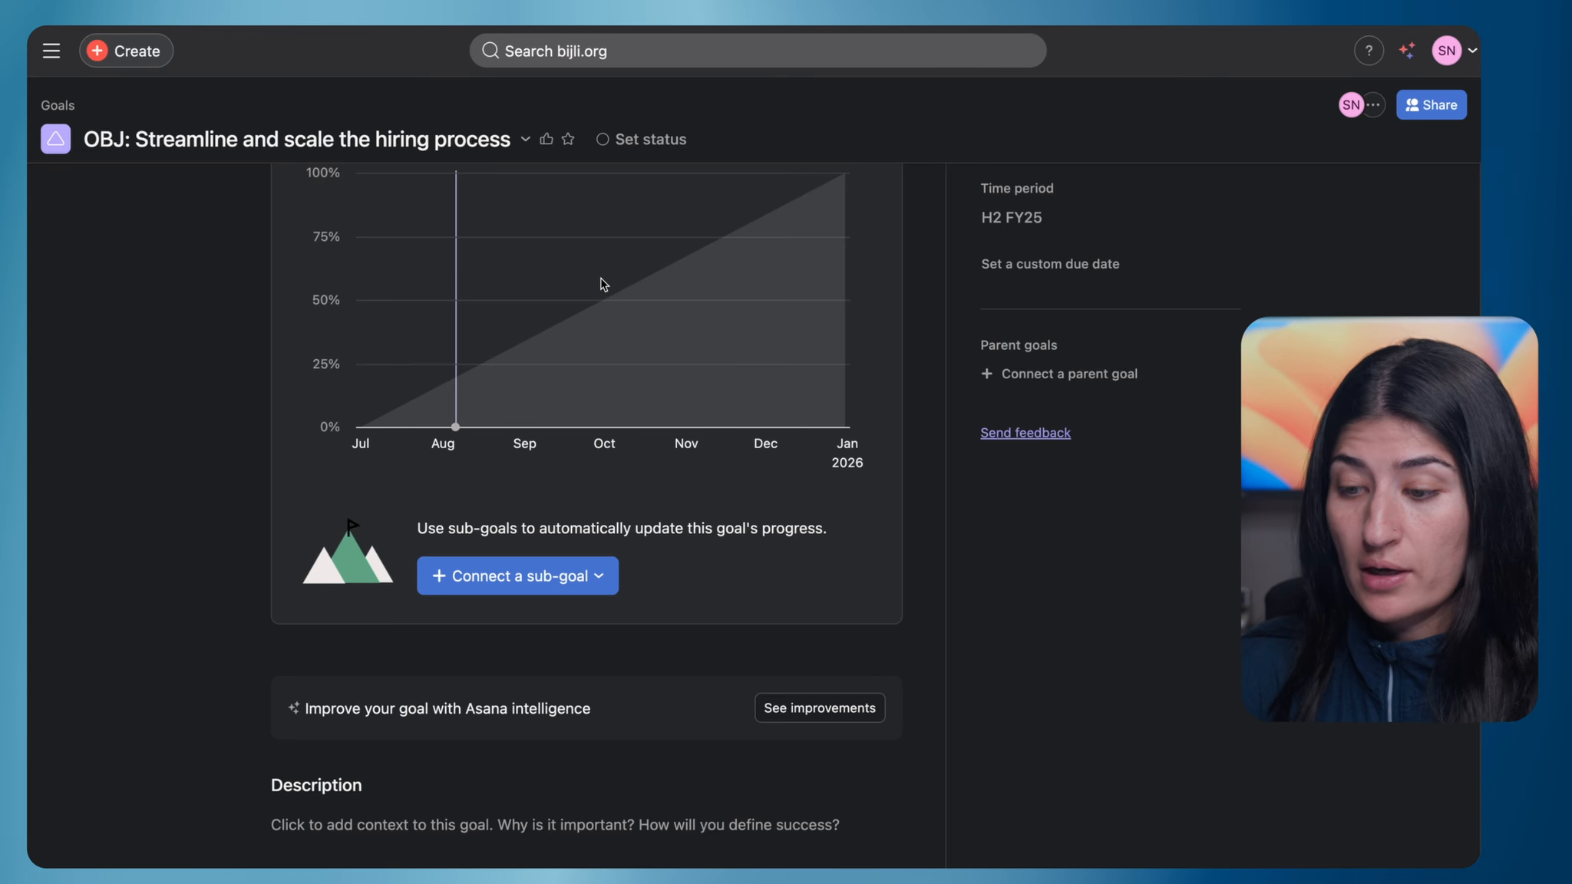
click(526, 578)
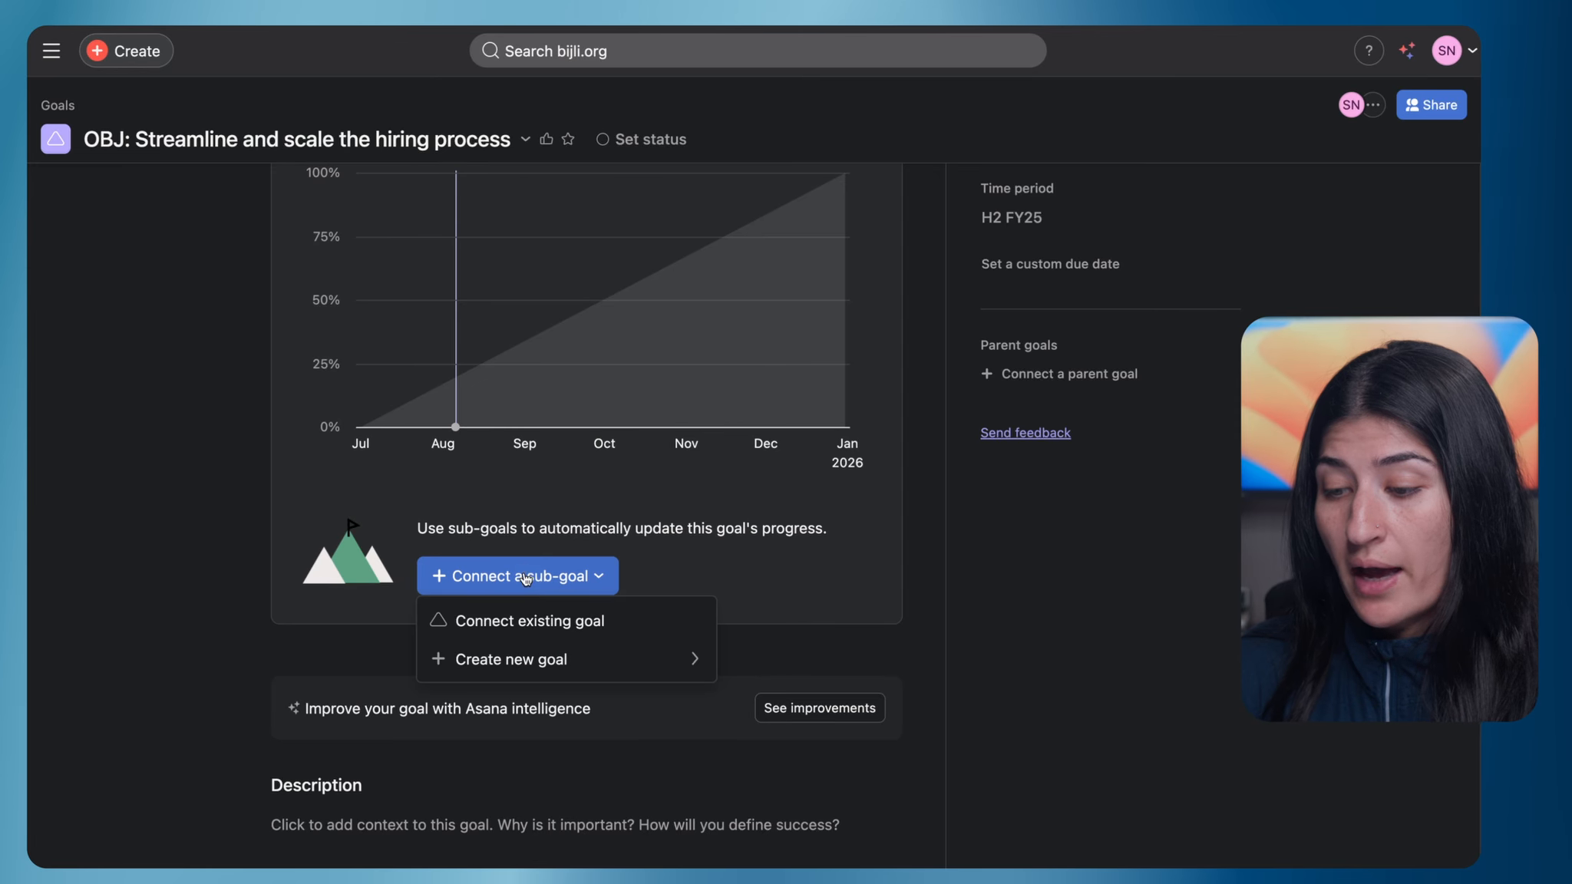
mouse_move(587, 657)
click(814, 665)
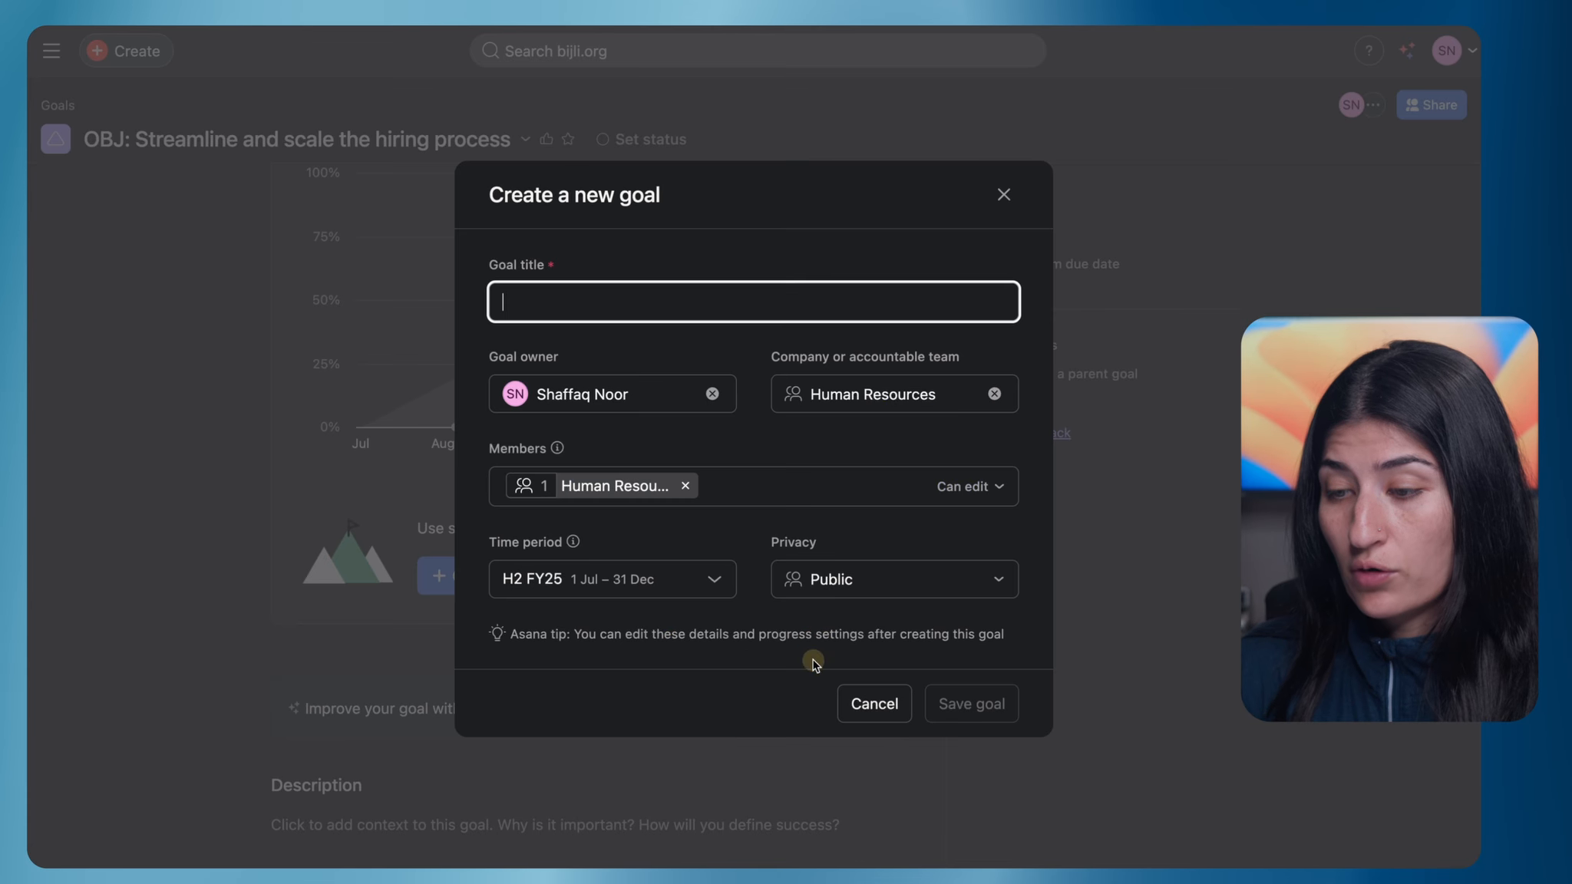
text(Hire 3 new full time employees across Tech Department)
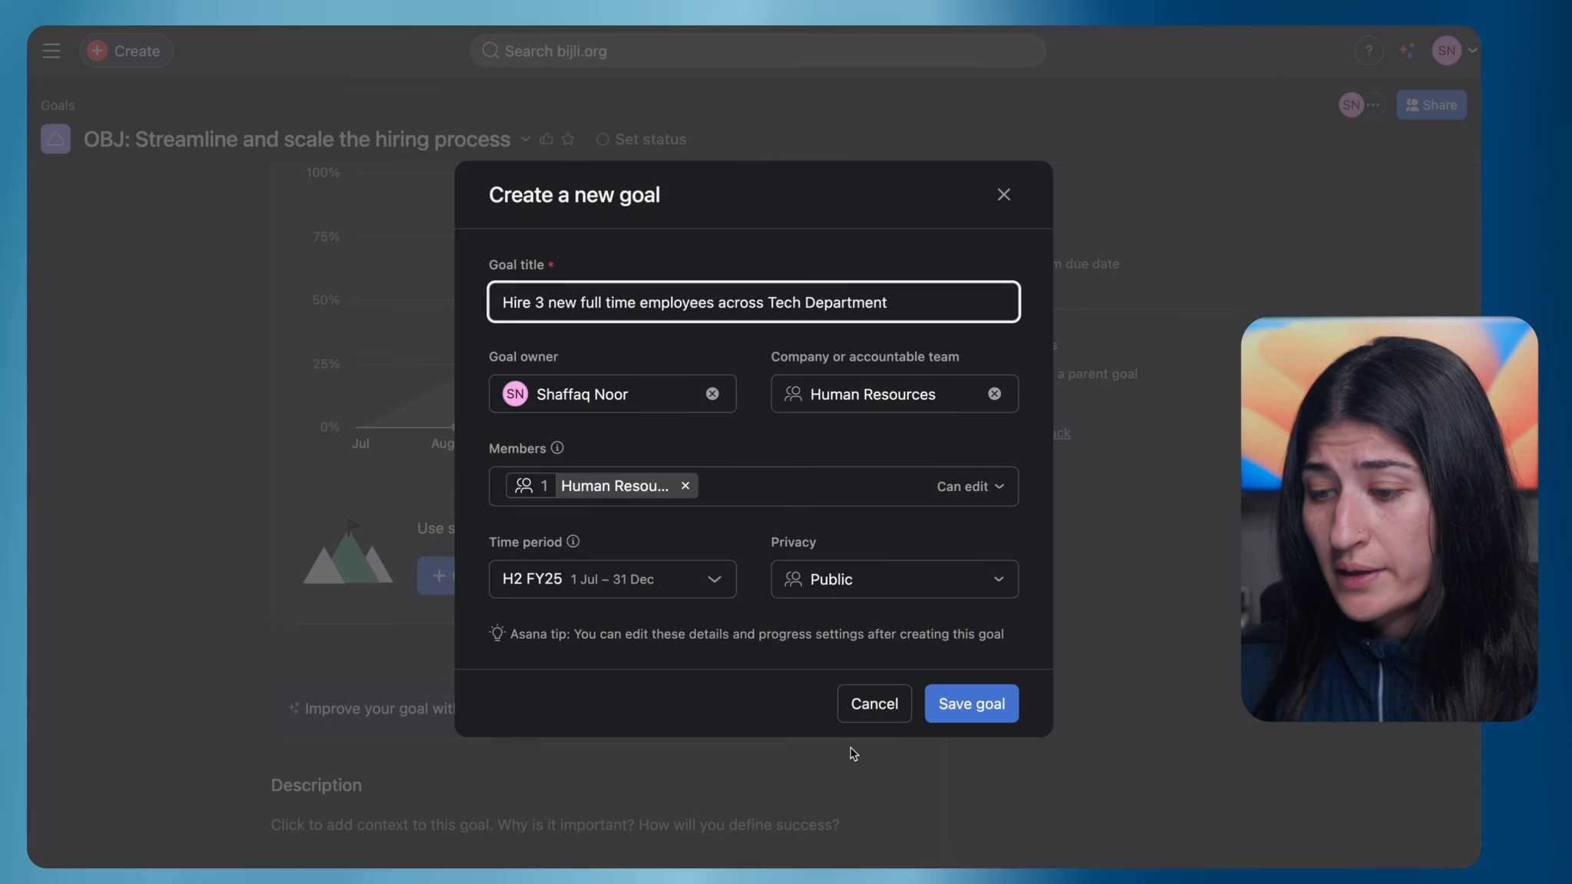
click(985, 701)
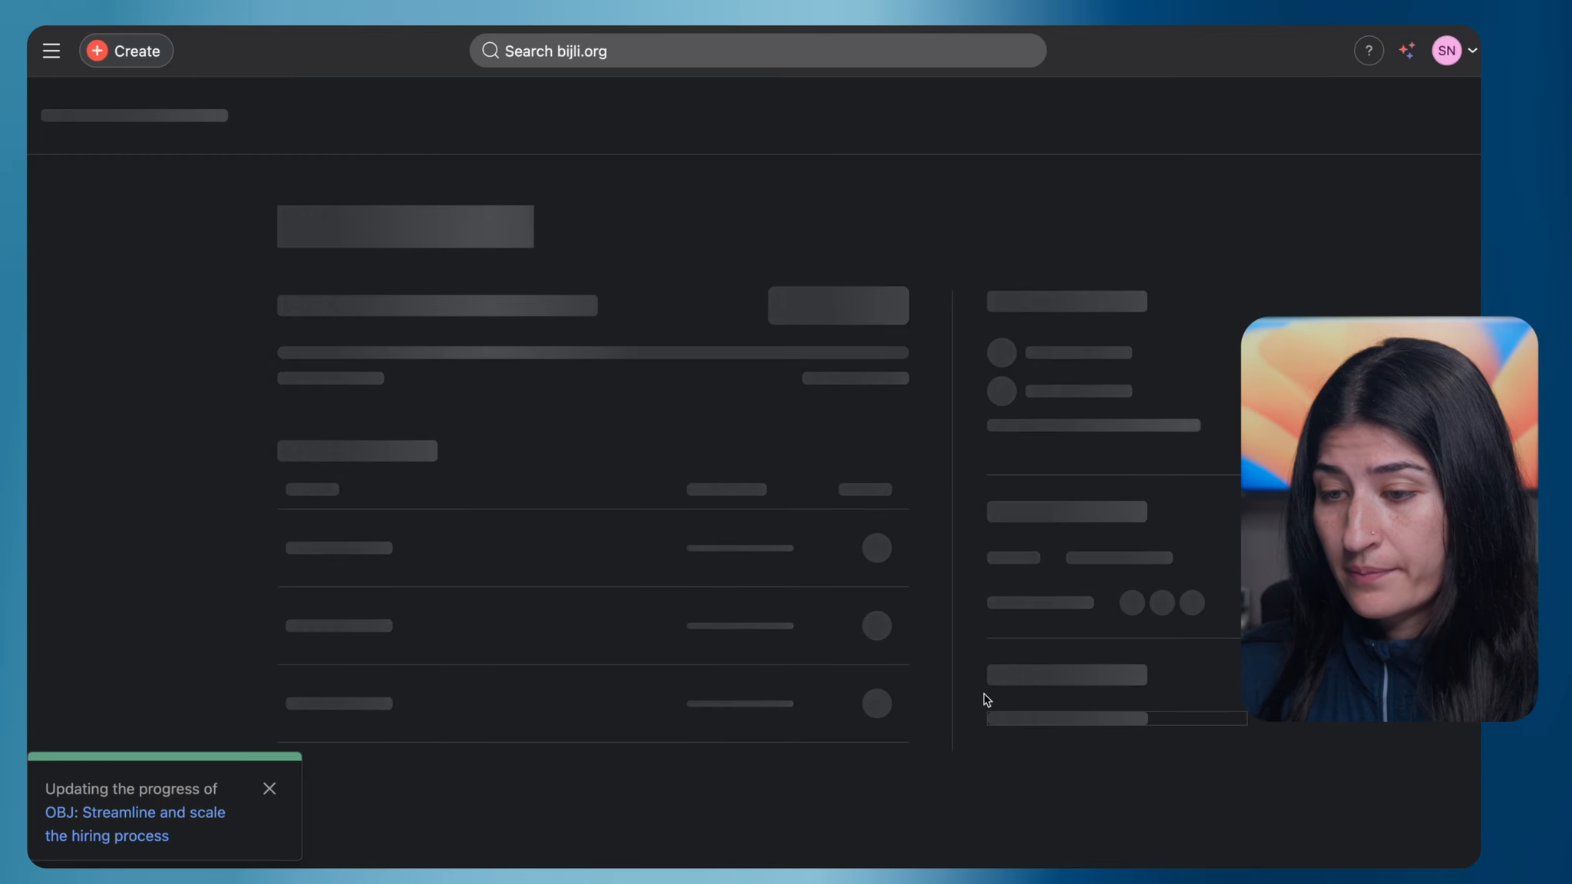
Step: Add the prefix "KR1:" to the sub-goal's title and return to the parent objective
text(KR1: Hire 3 new full time employees across Tech Department)
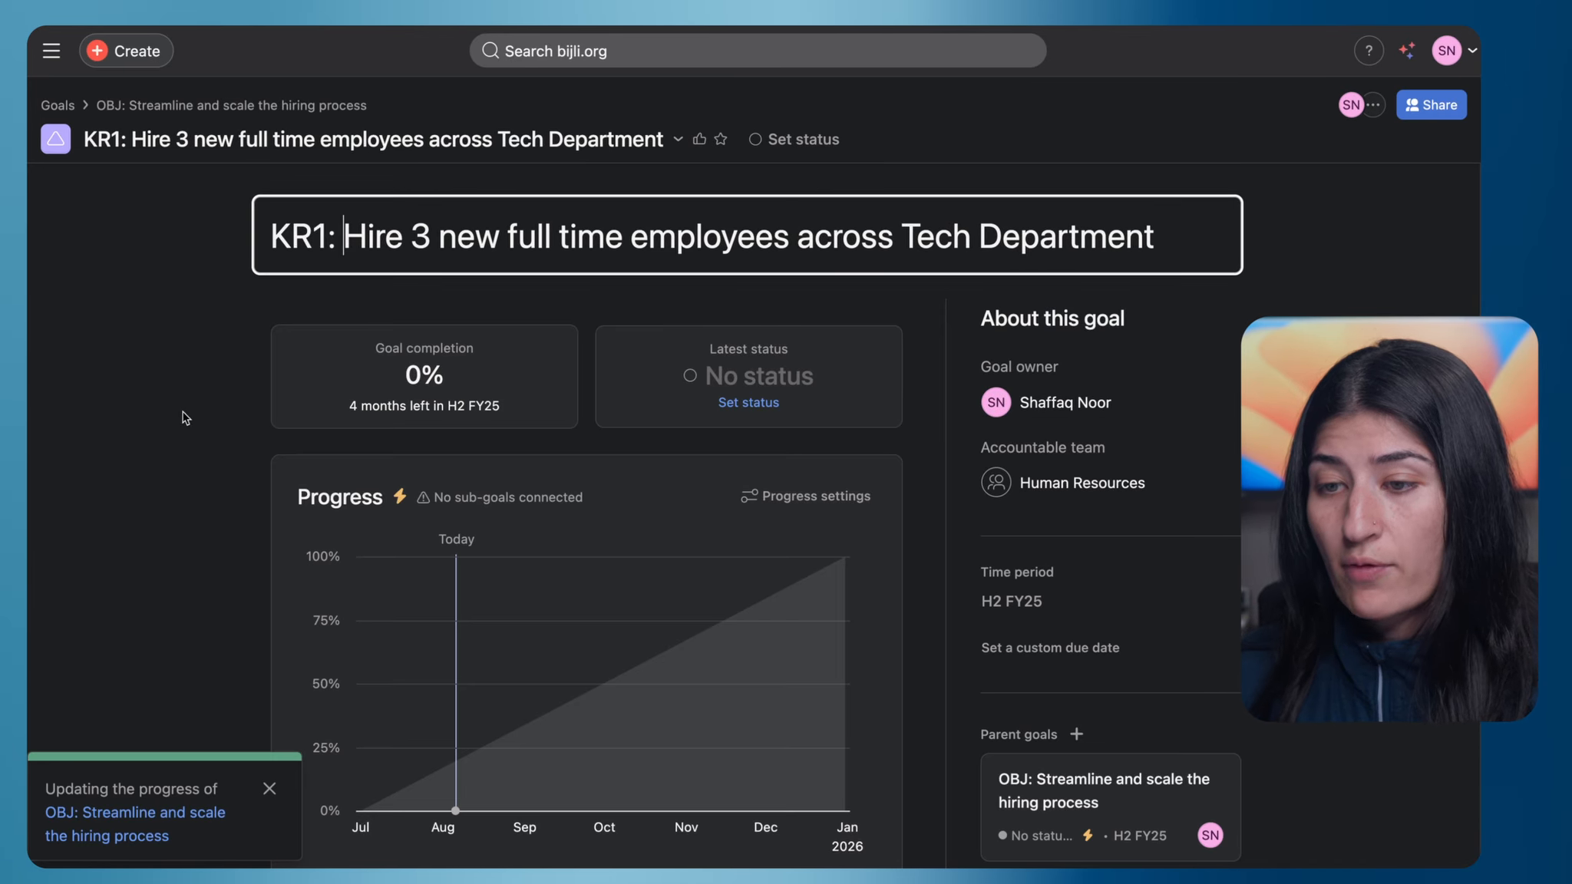
click(224, 293)
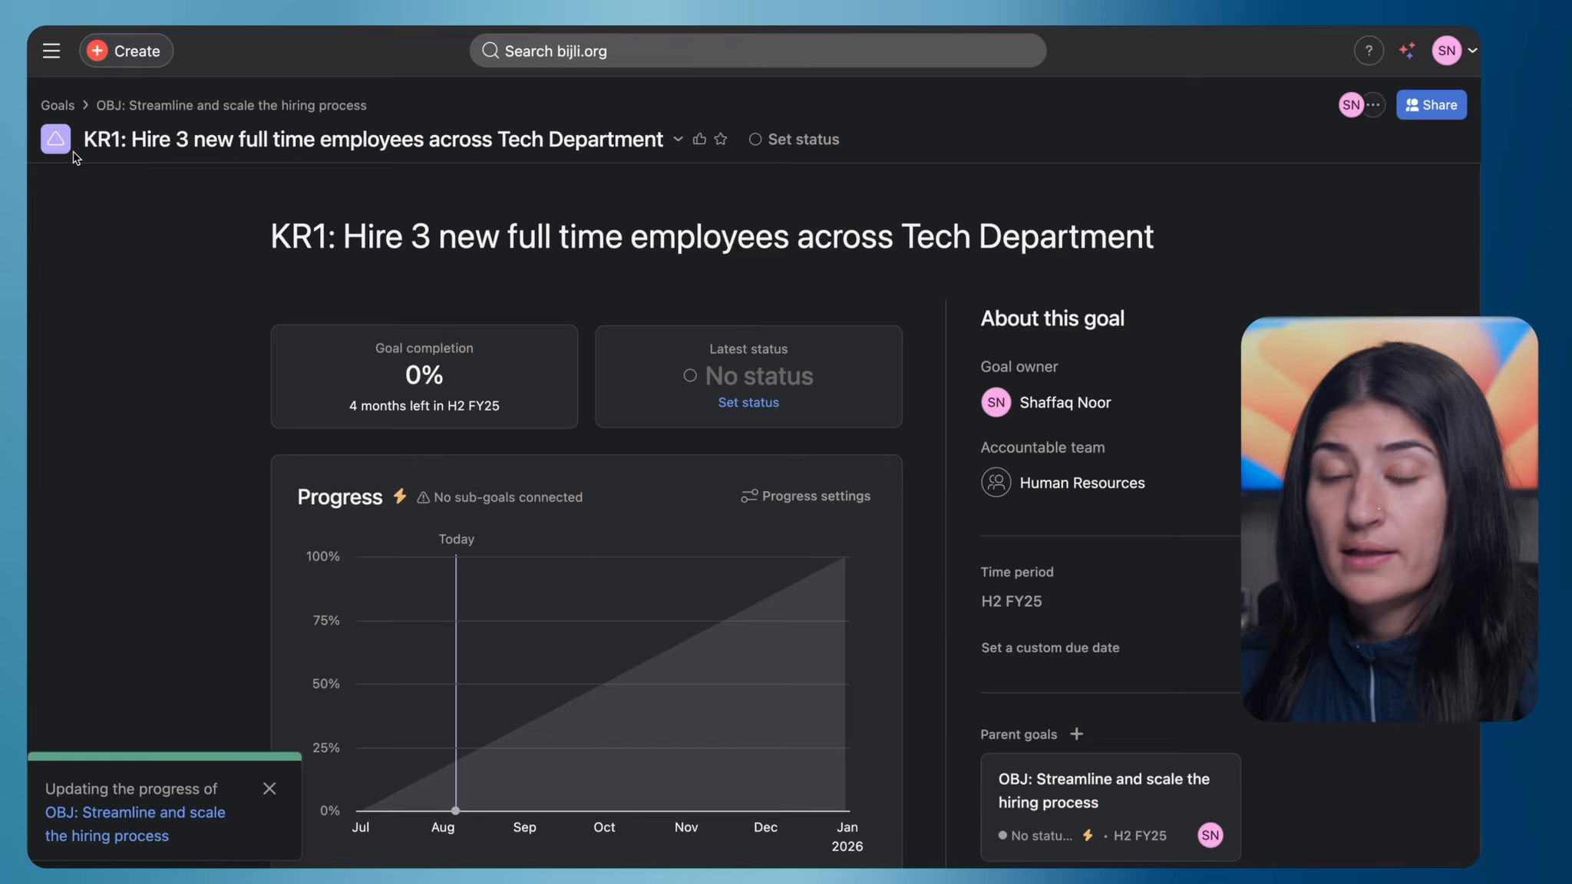
click(112, 104)
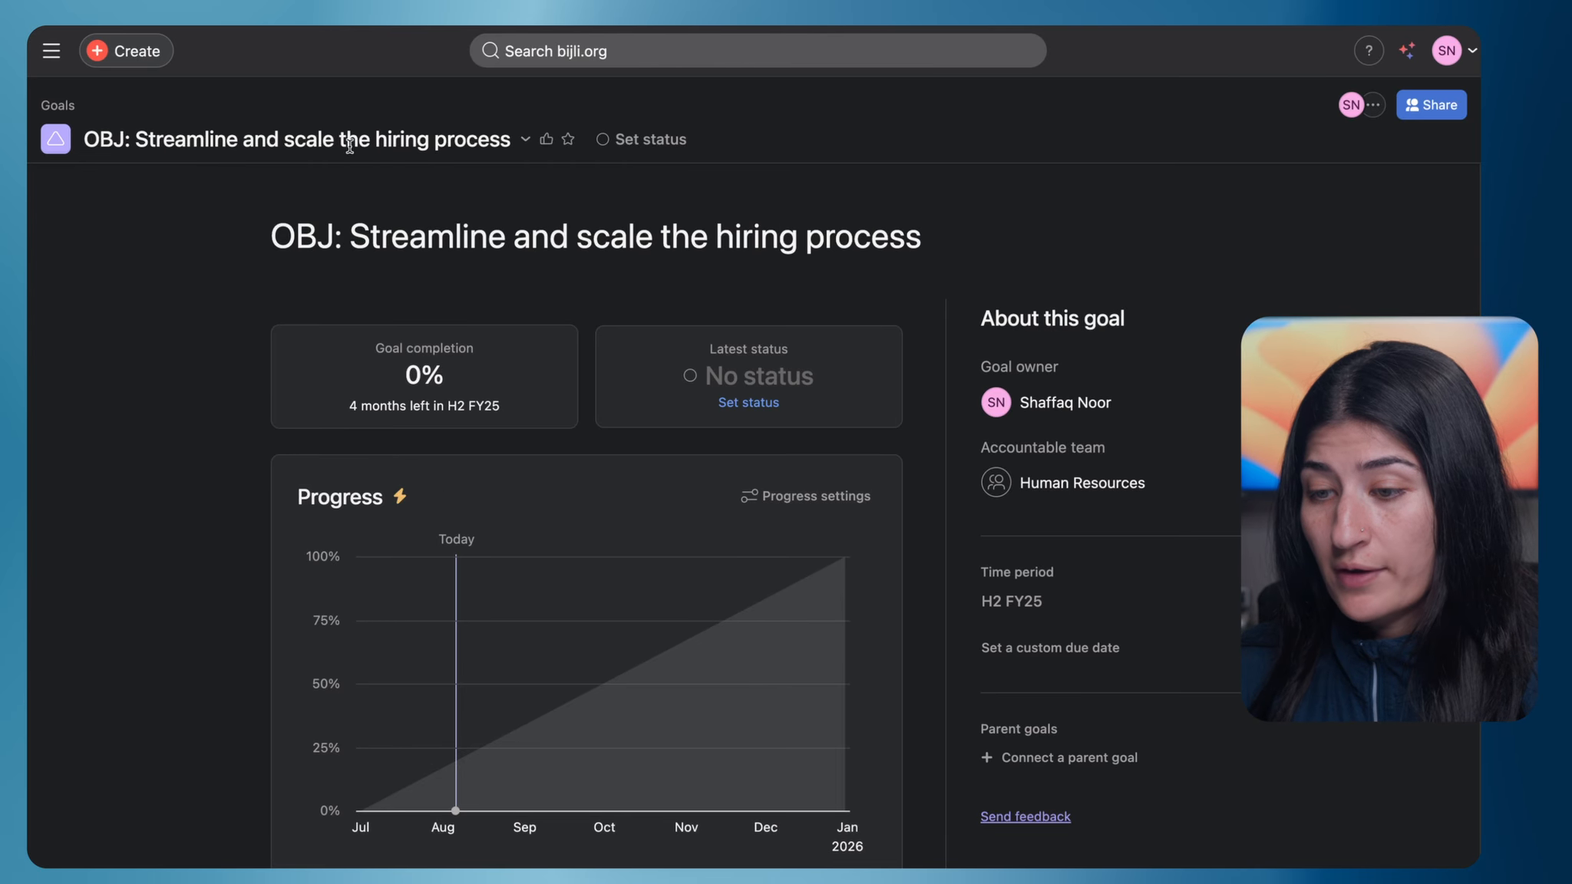
Step: Review the parent objective's progress source and measurement in its progress settings, and close the settings
scroll(329, 714, down, 4)
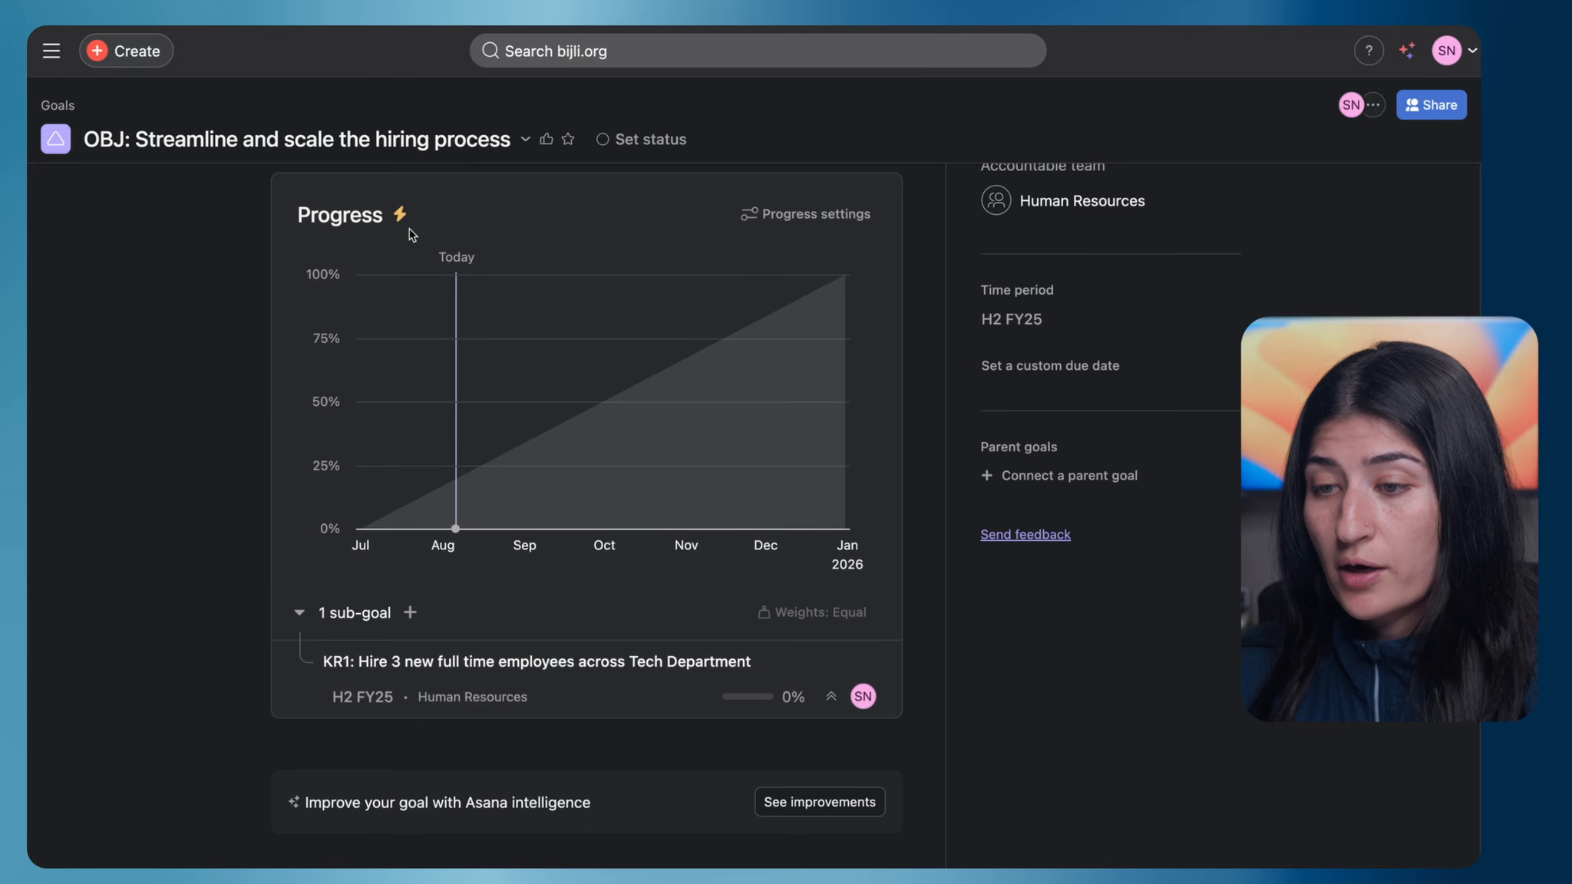
click(814, 214)
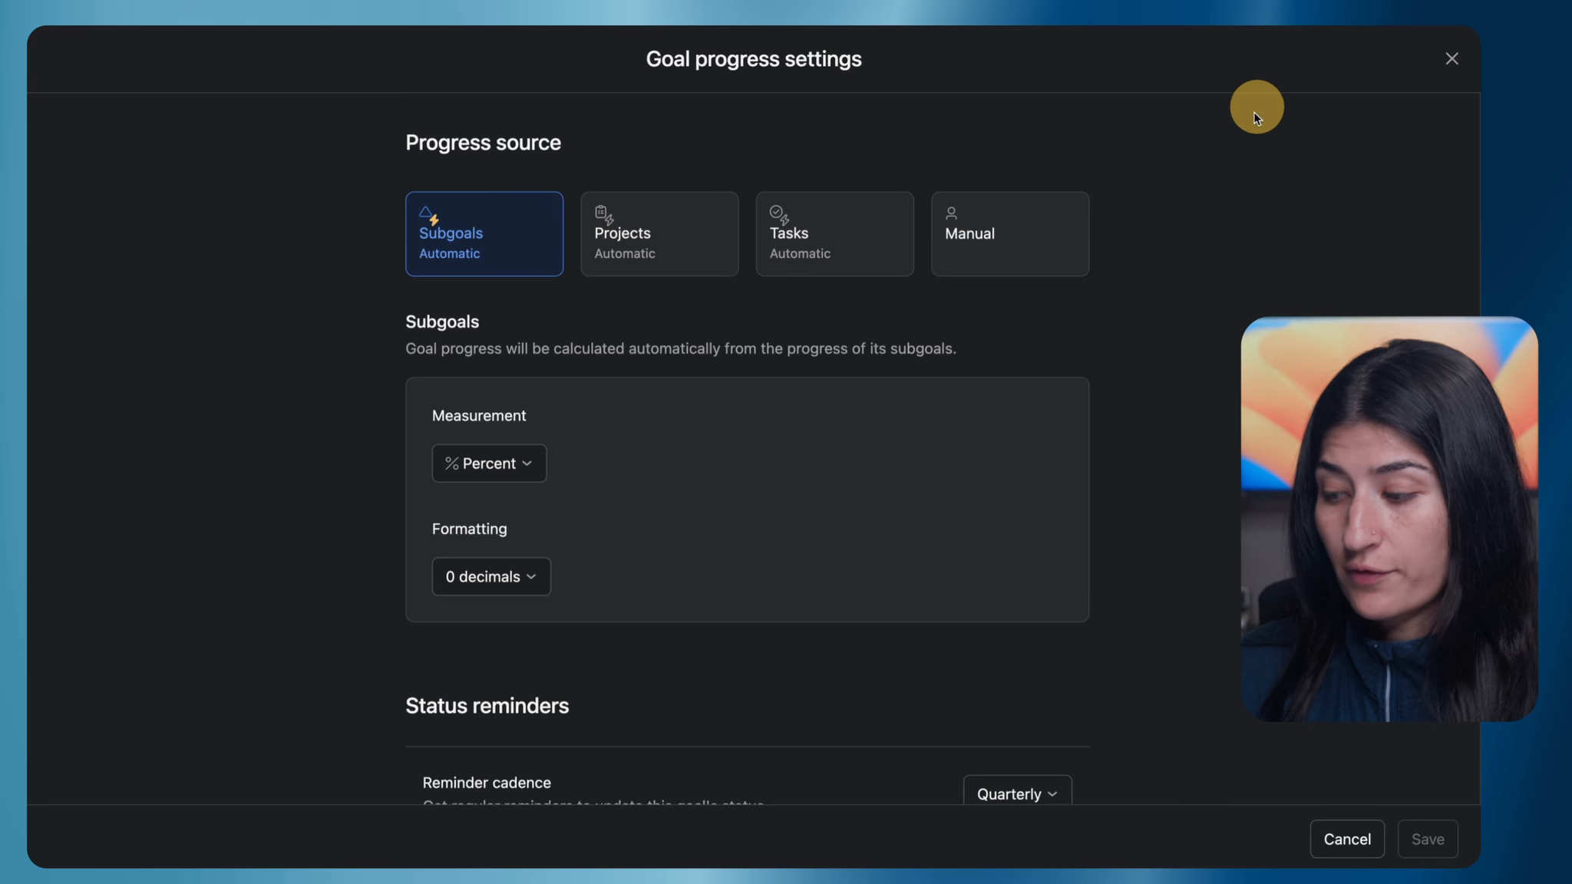
click(1347, 838)
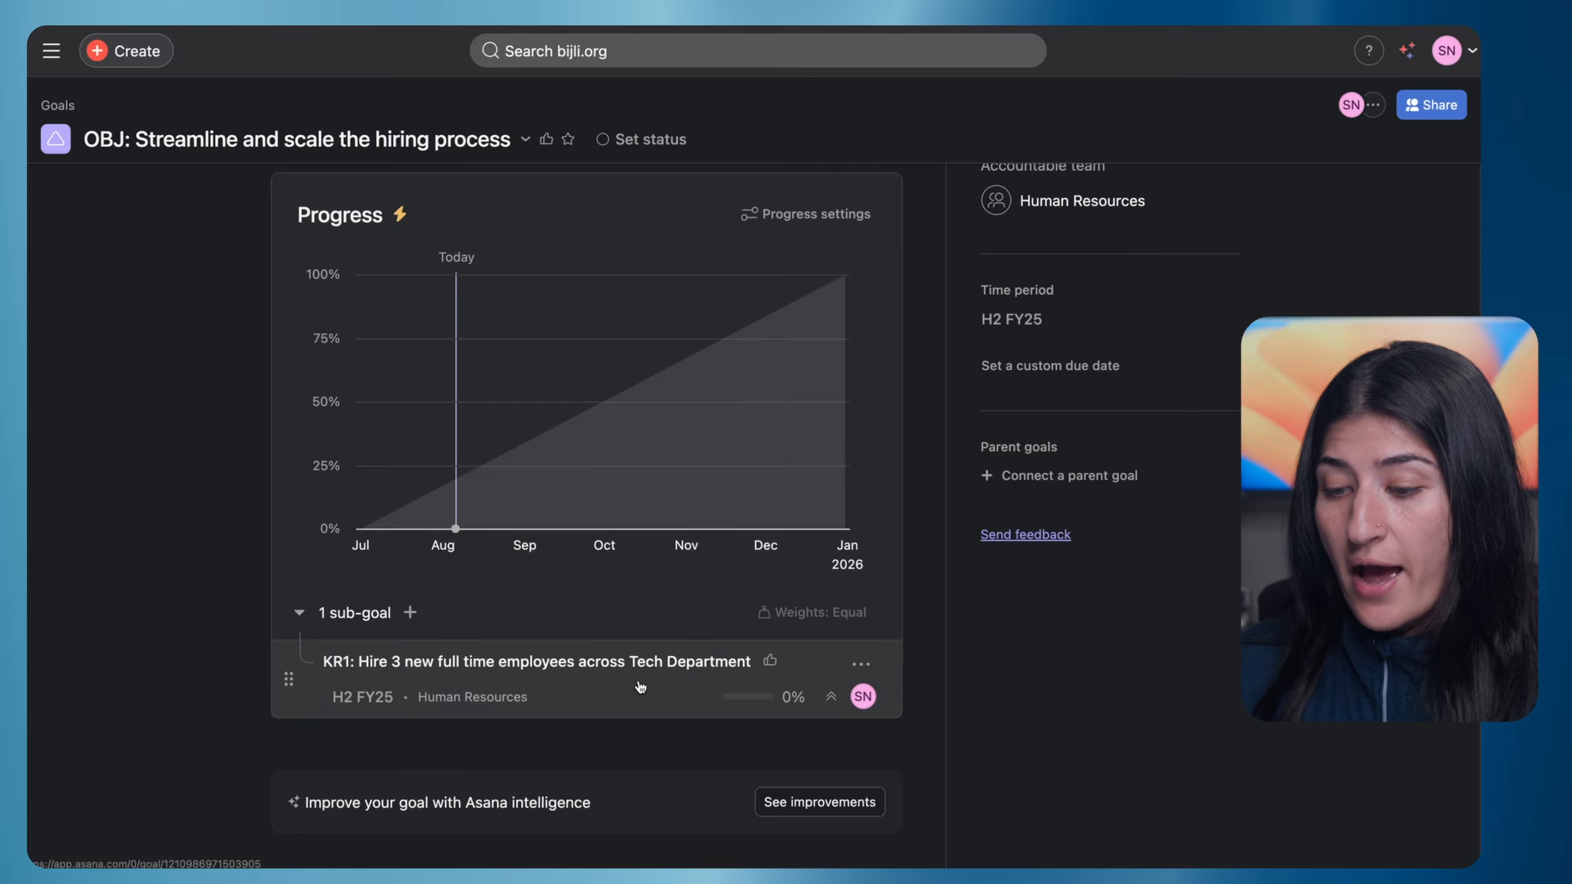
Step: Set the progress source of the KR1 sub-goal to Tasks (Automatic) and save the progress settings
click(640, 686)
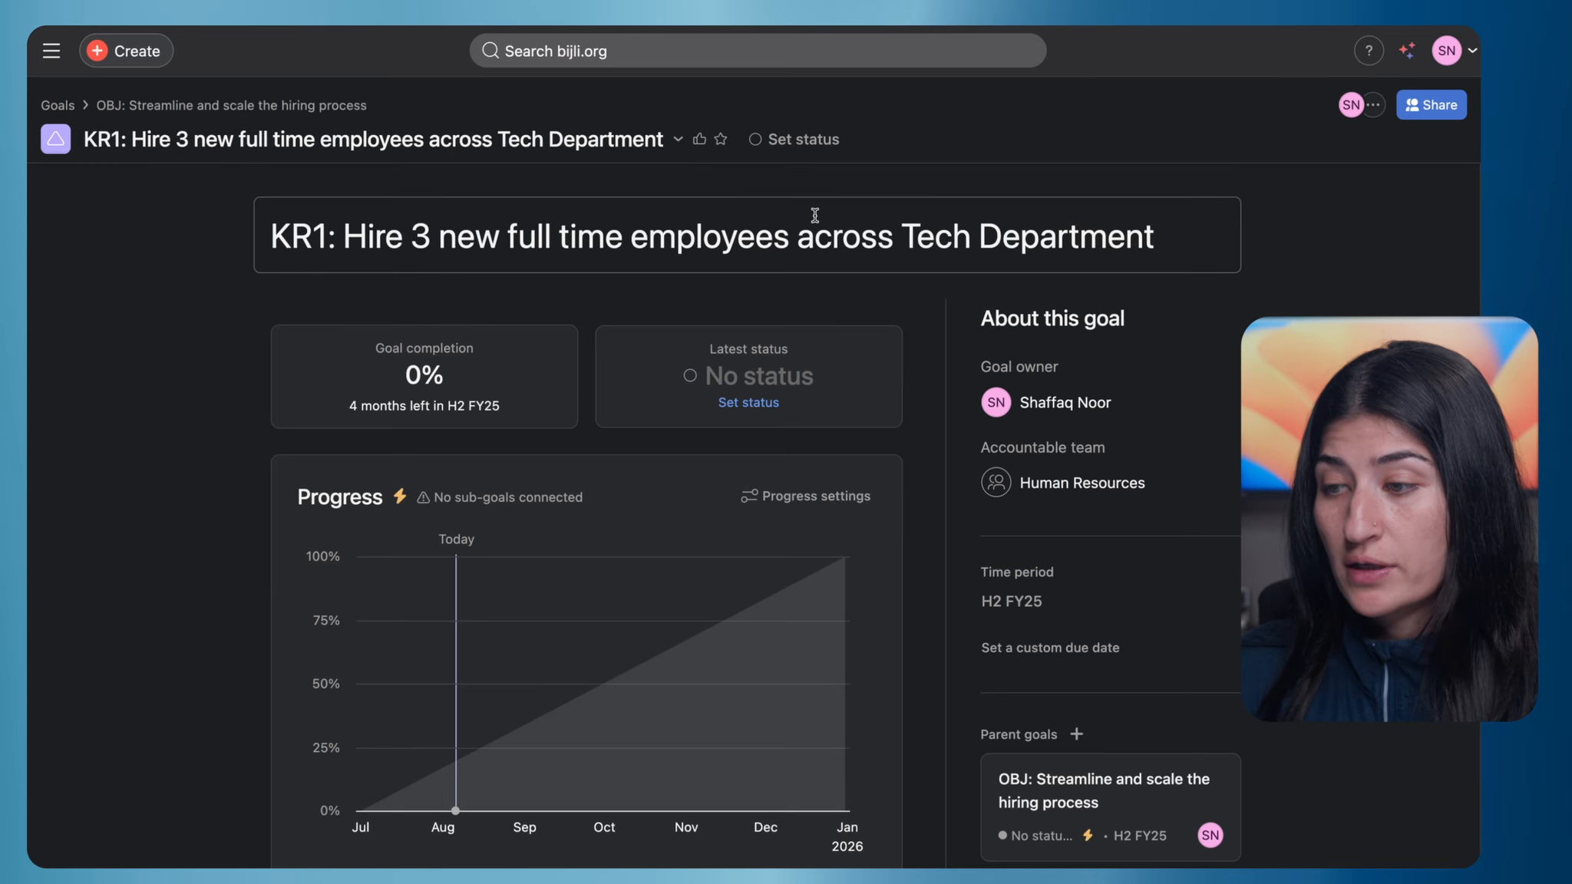
drag(1123, 358, 1136, 411)
click(806, 496)
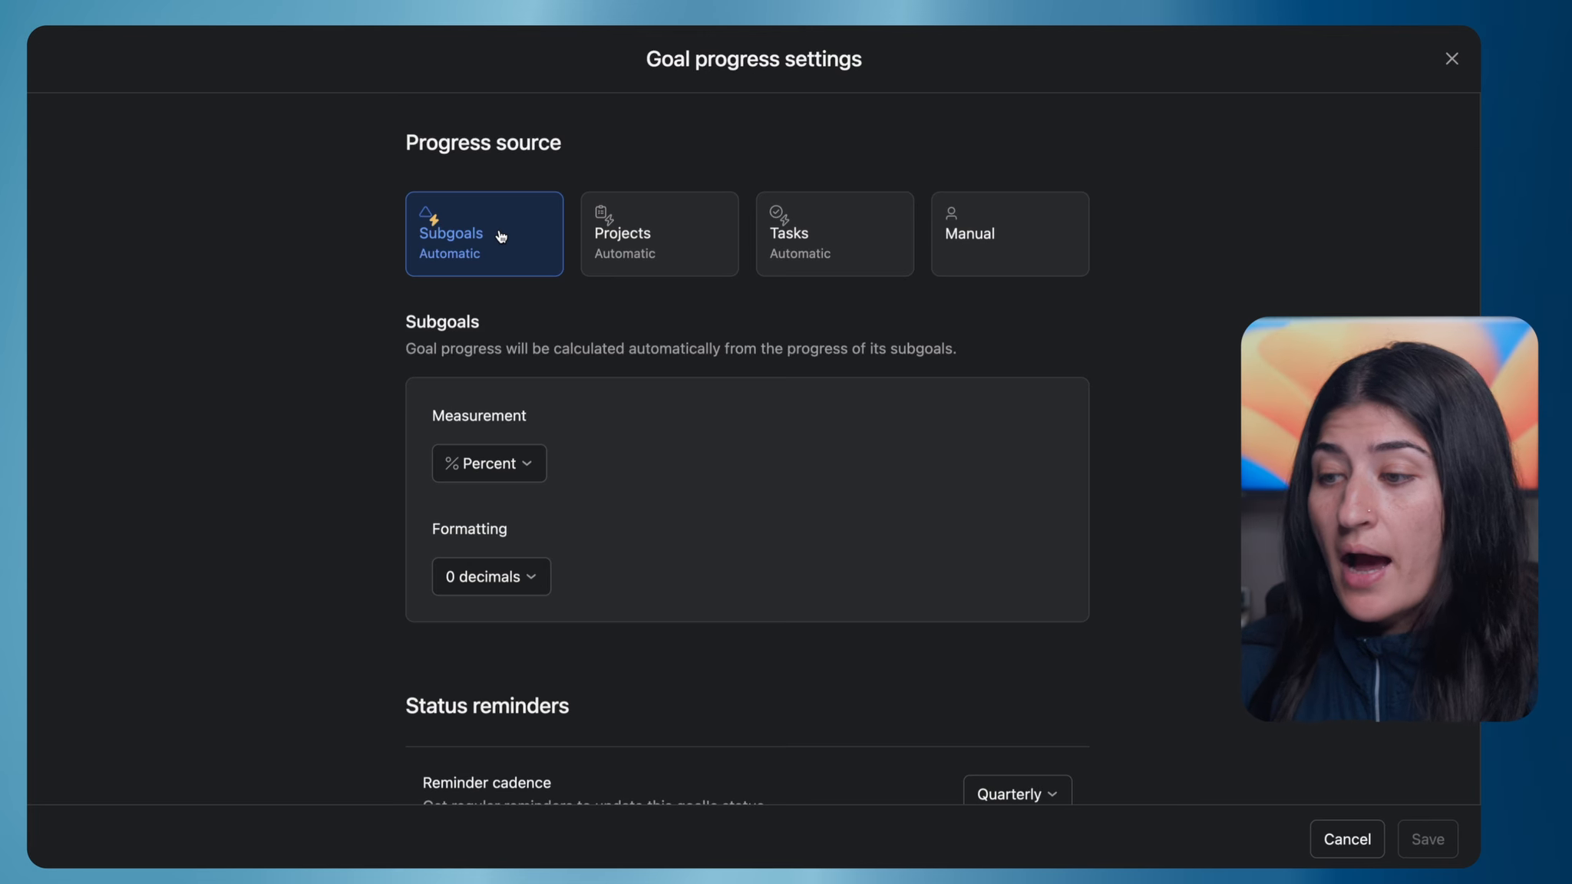
click(1011, 265)
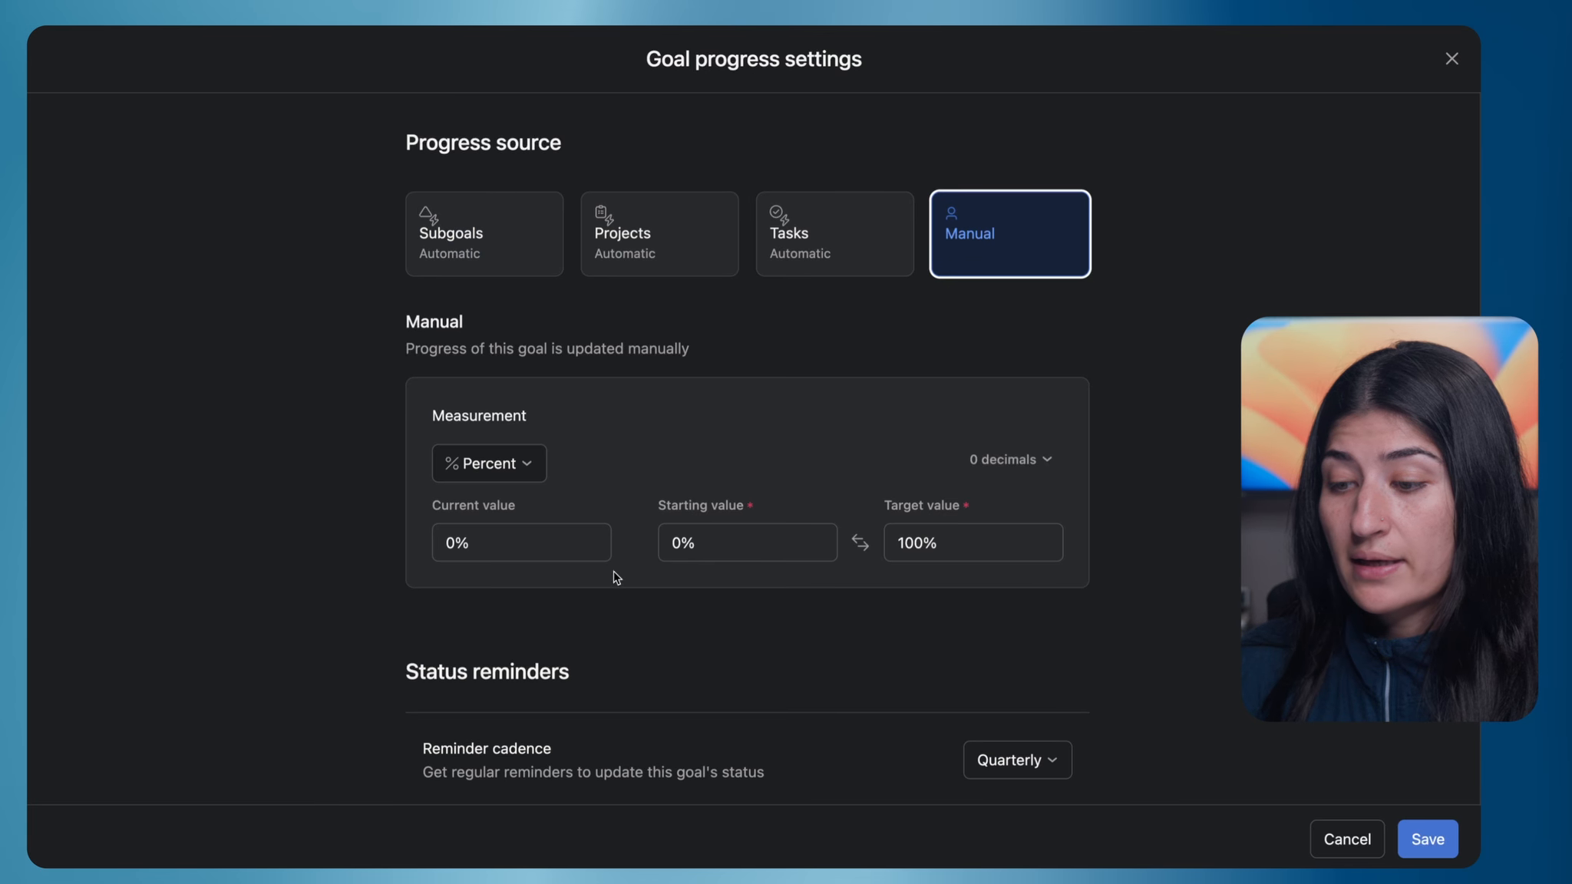
click(508, 544)
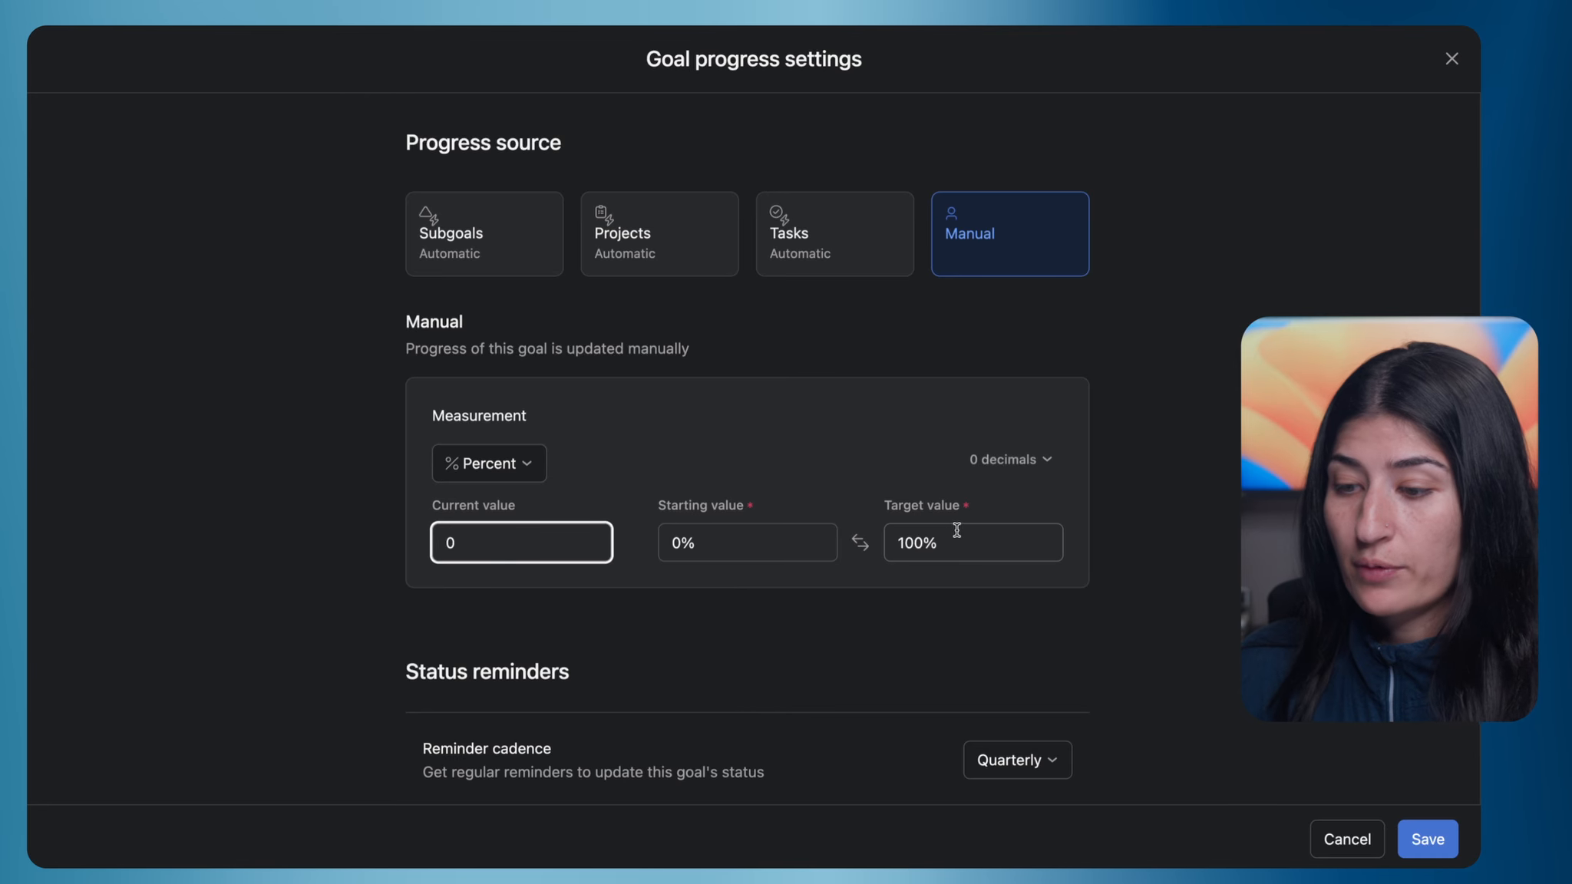
click(820, 232)
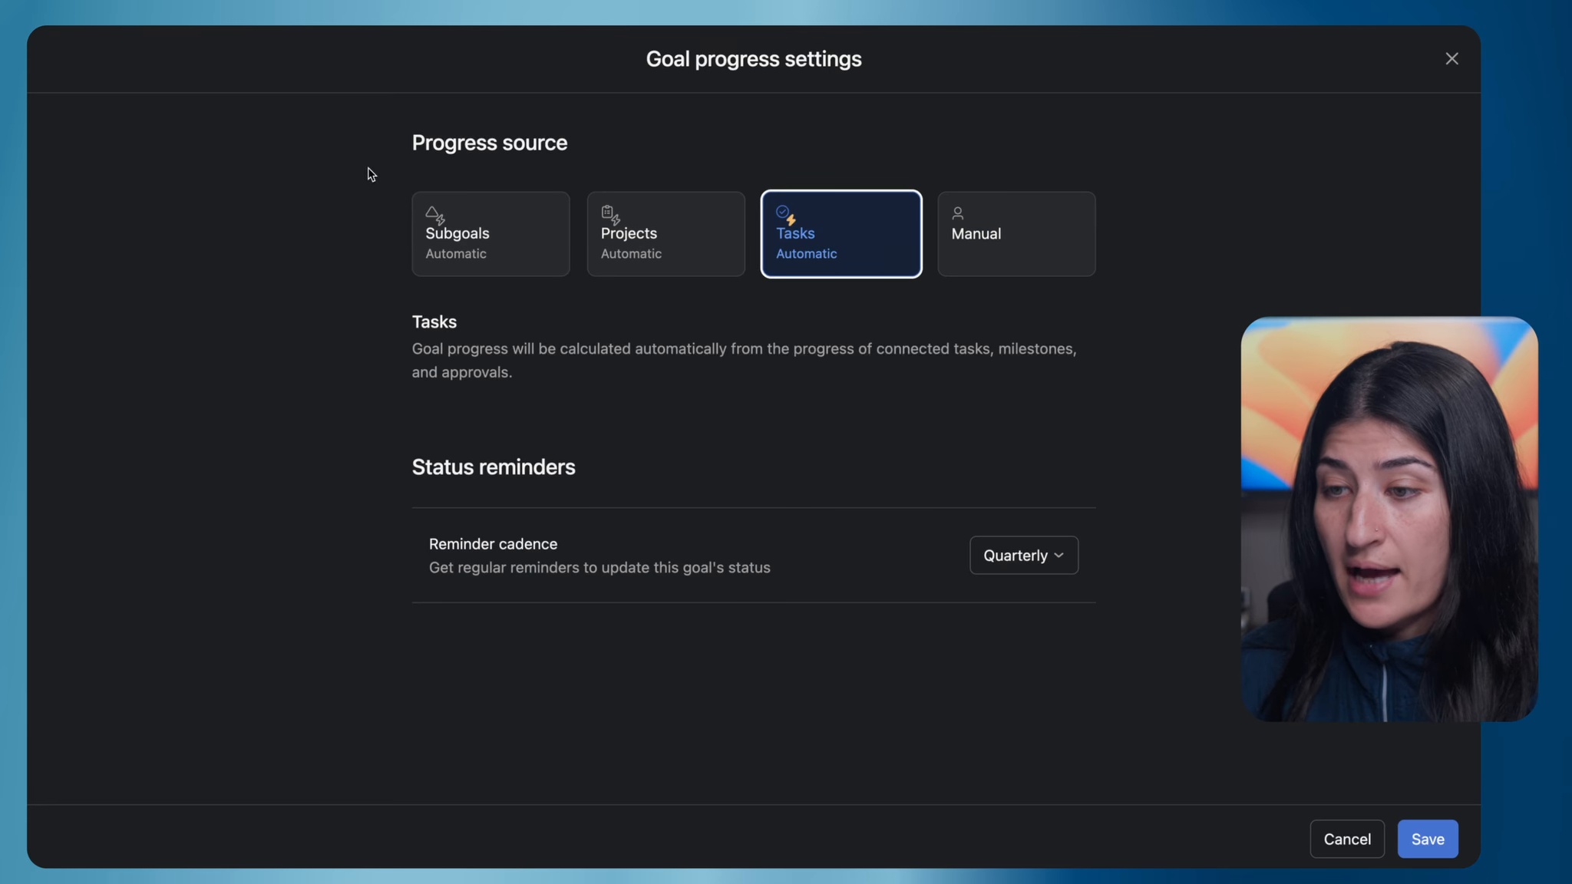
click(1084, 633)
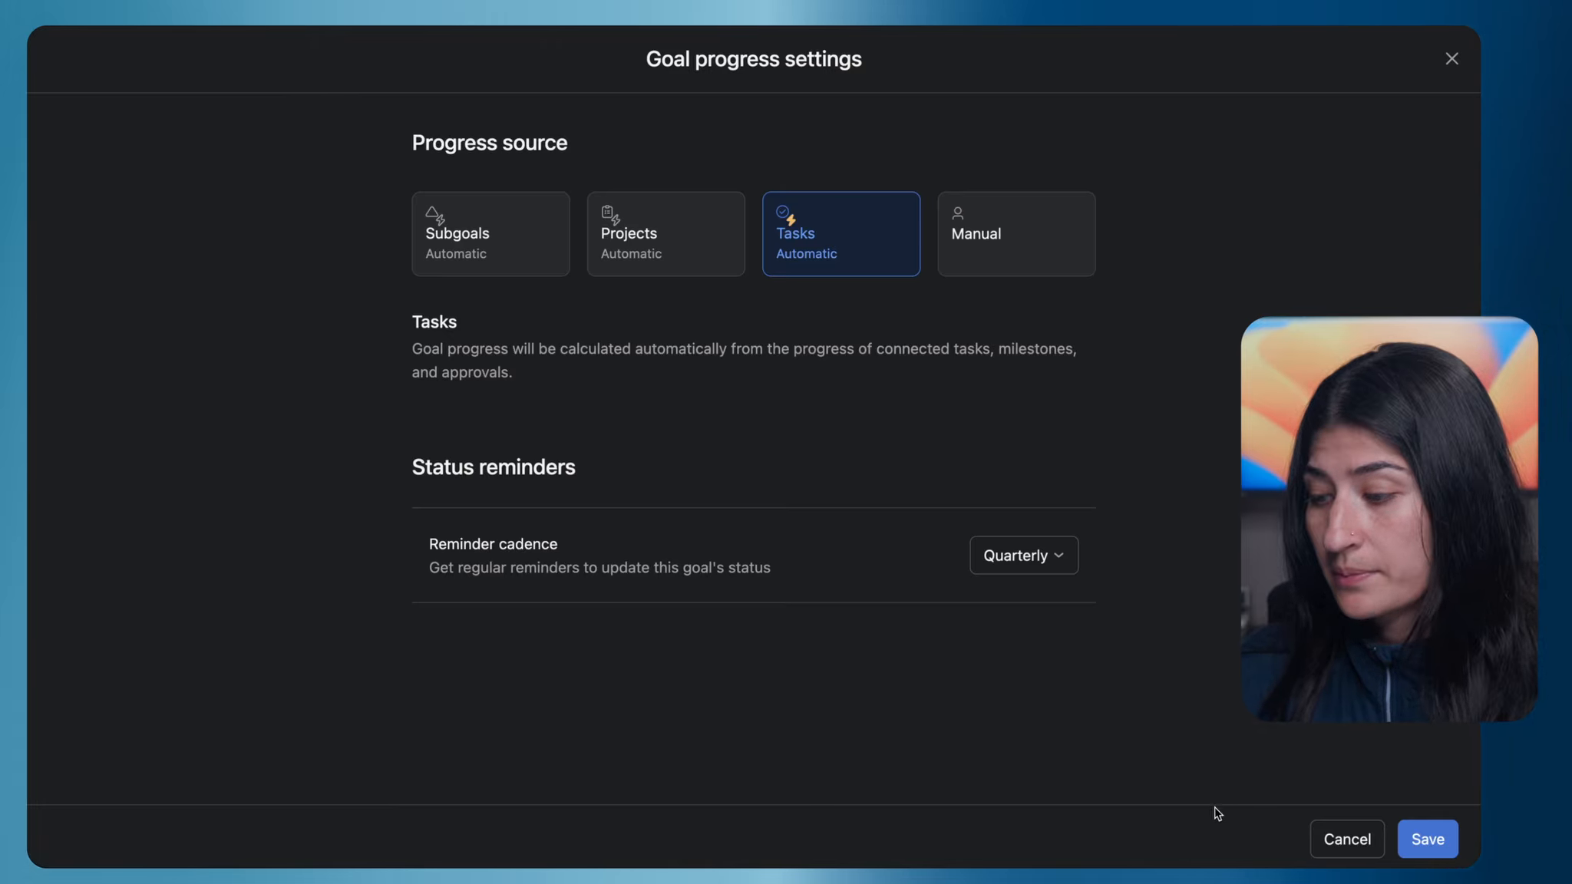
click(1427, 839)
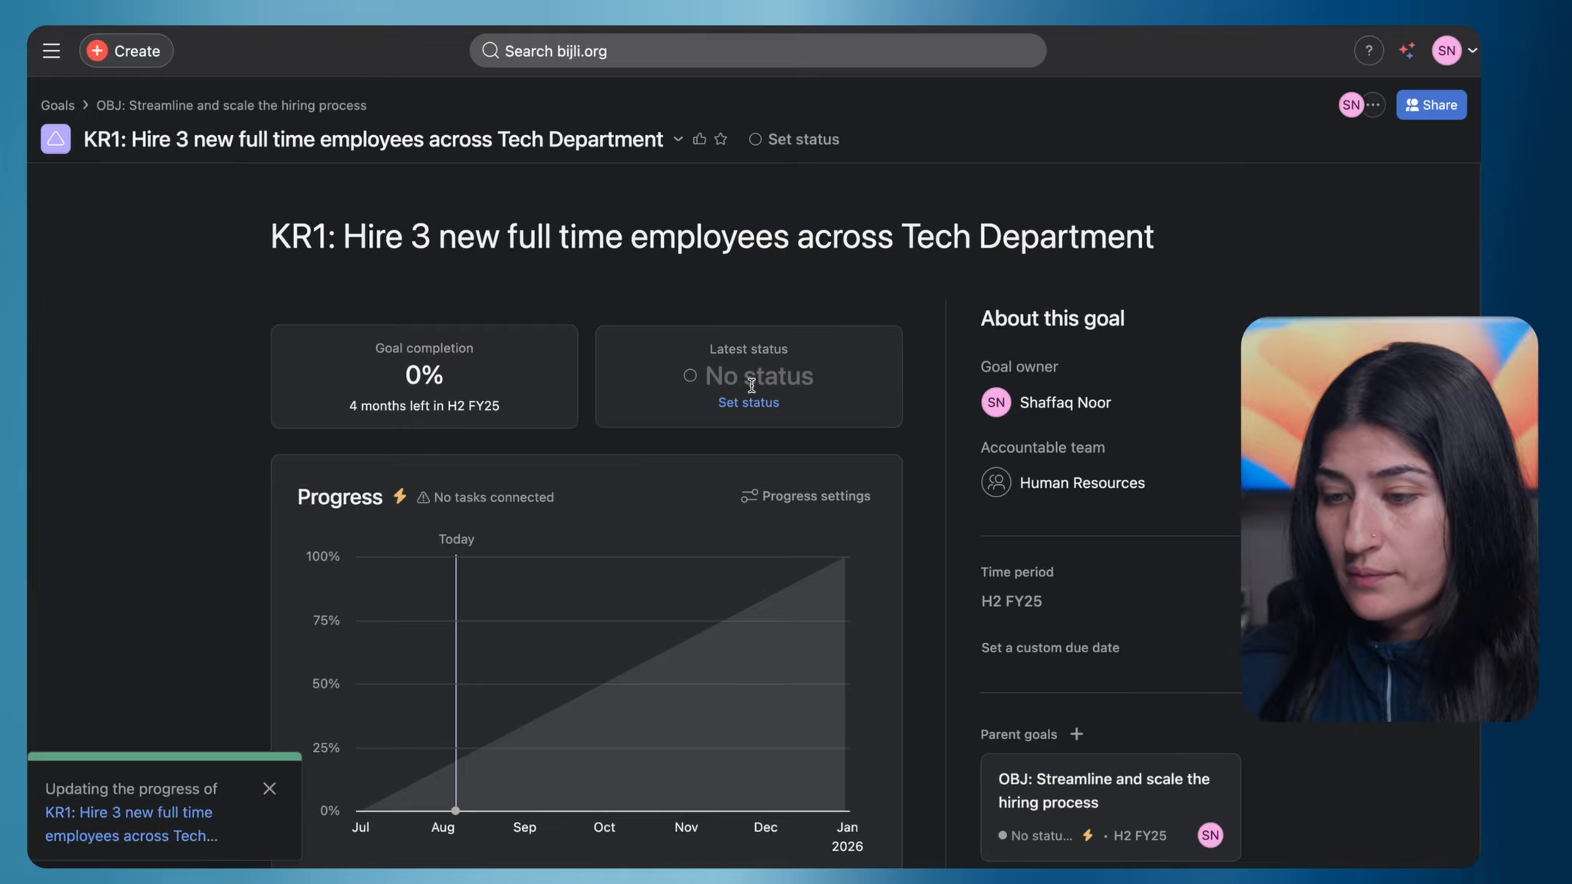
Step: Connect the task "Hire Solutions Engineer for Sales Department" to the KR1 goal's progress
scroll(748, 386, down, 7)
scroll(748, 387, up, 5)
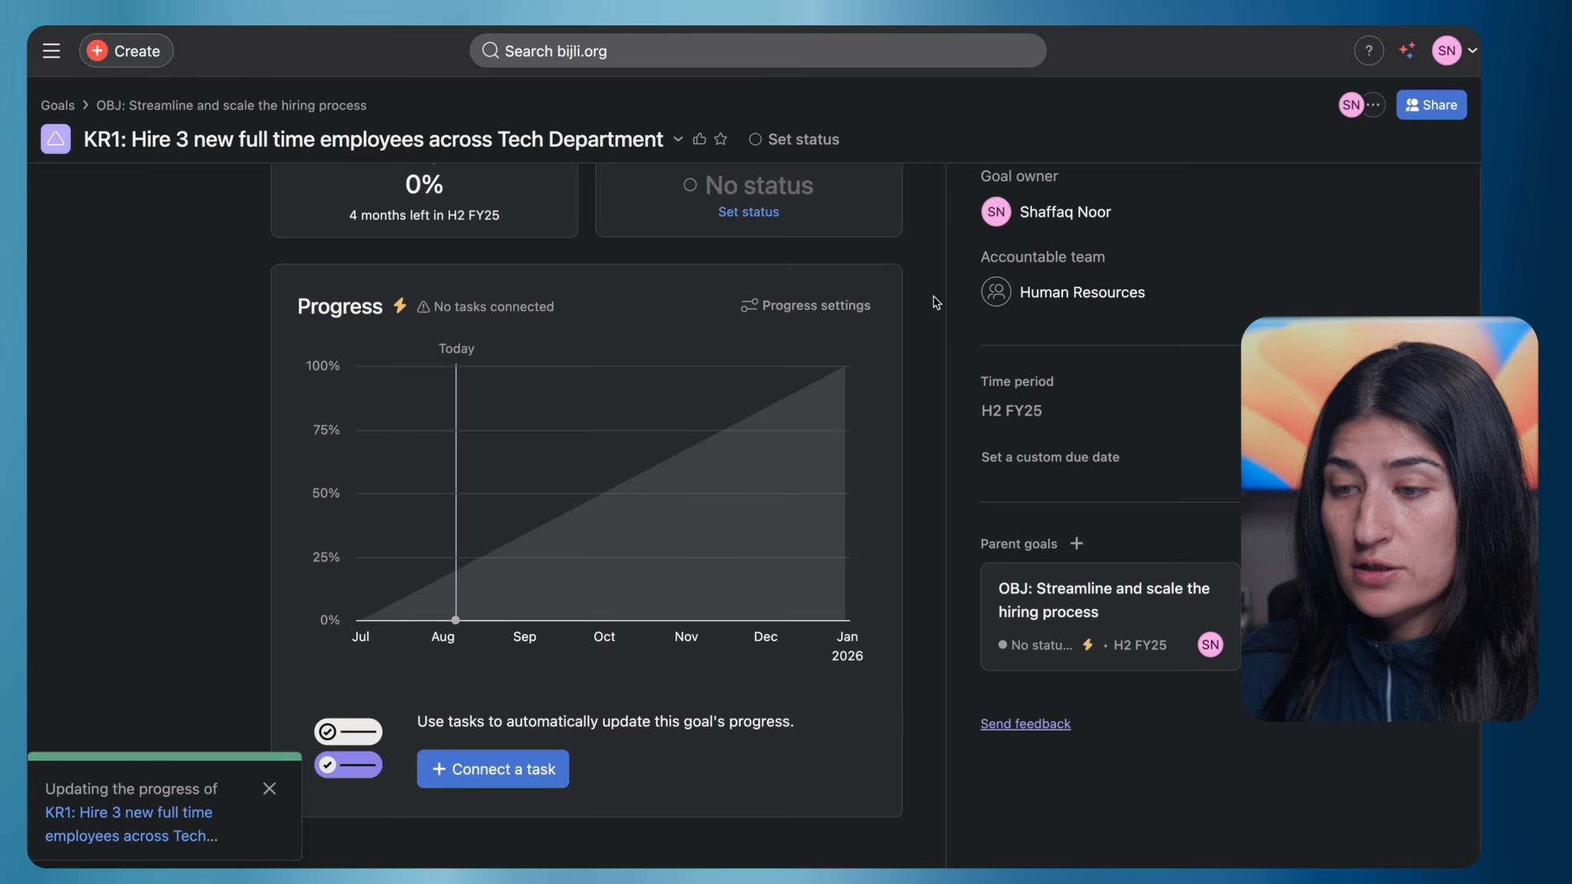
scroll(603, 516, down, 3)
click(534, 586)
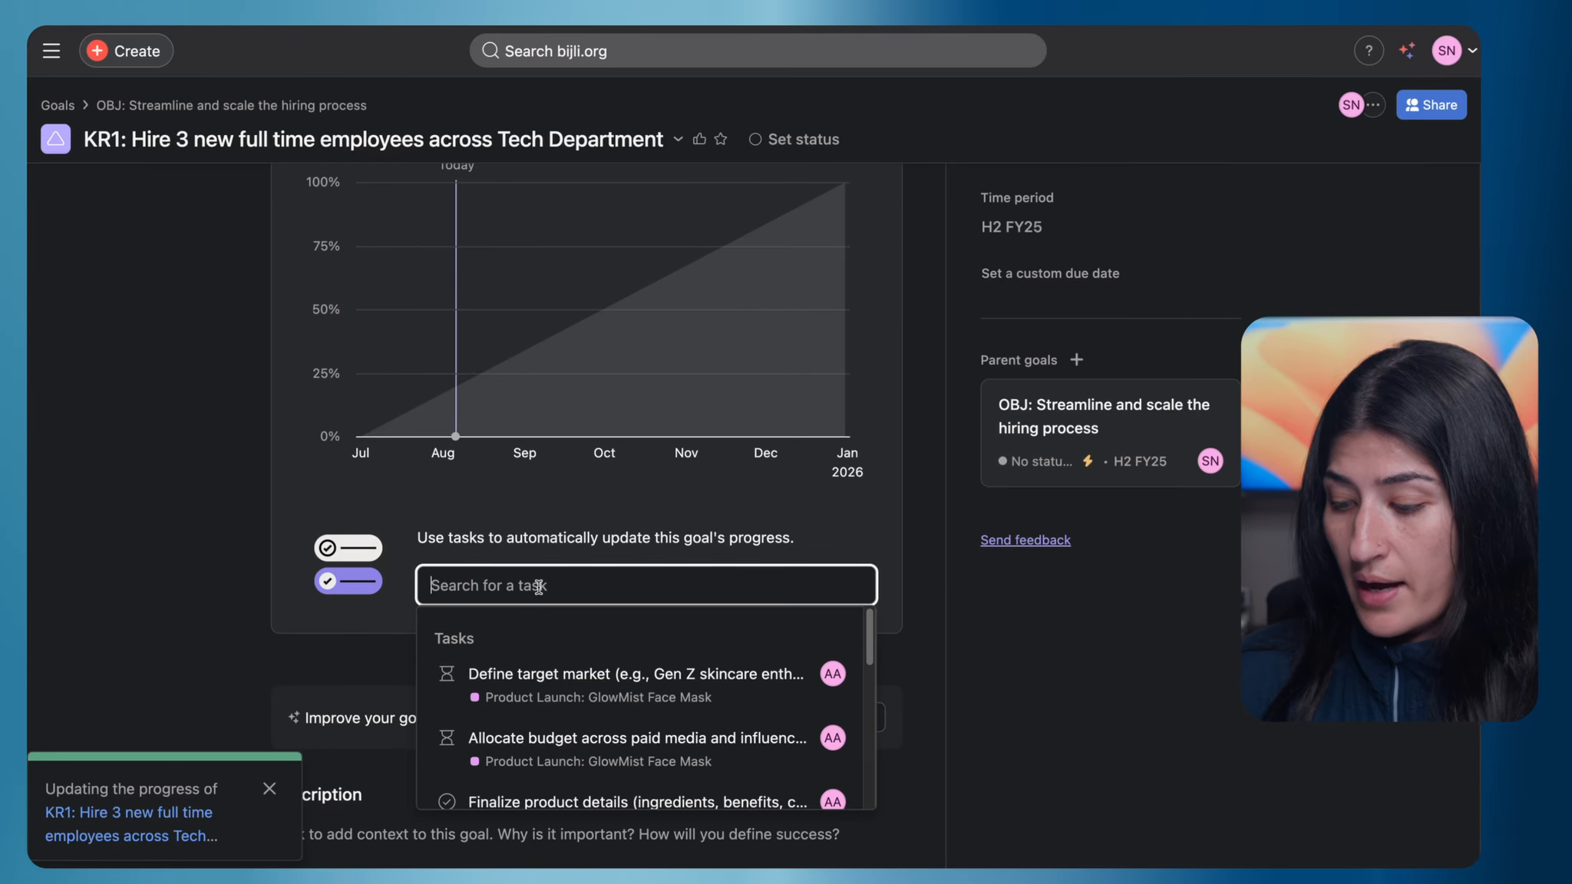
text(hire)
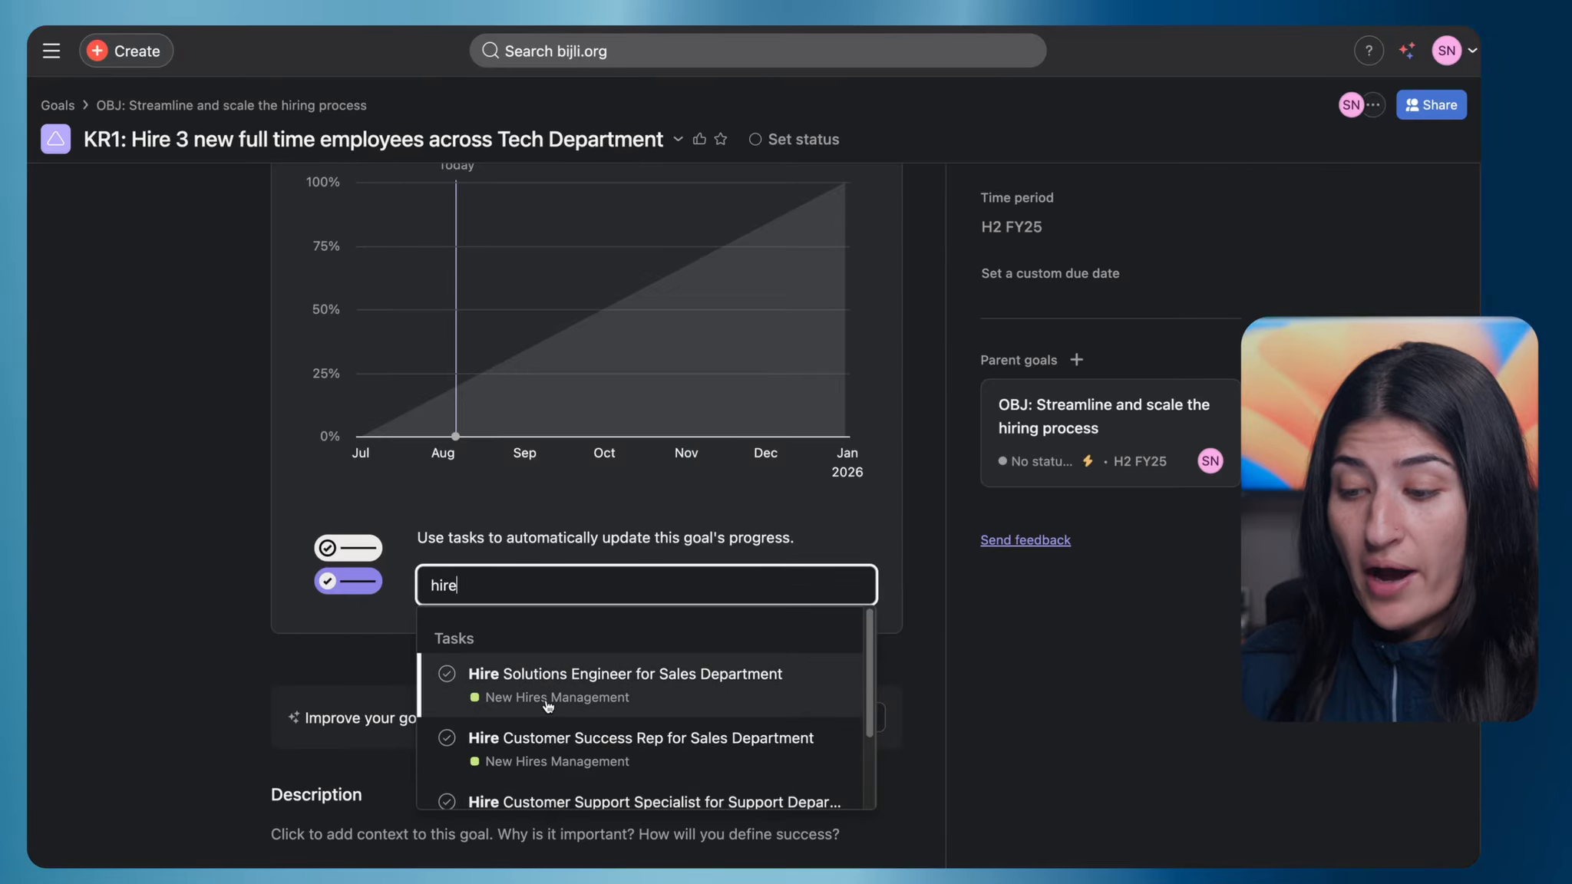
click(593, 697)
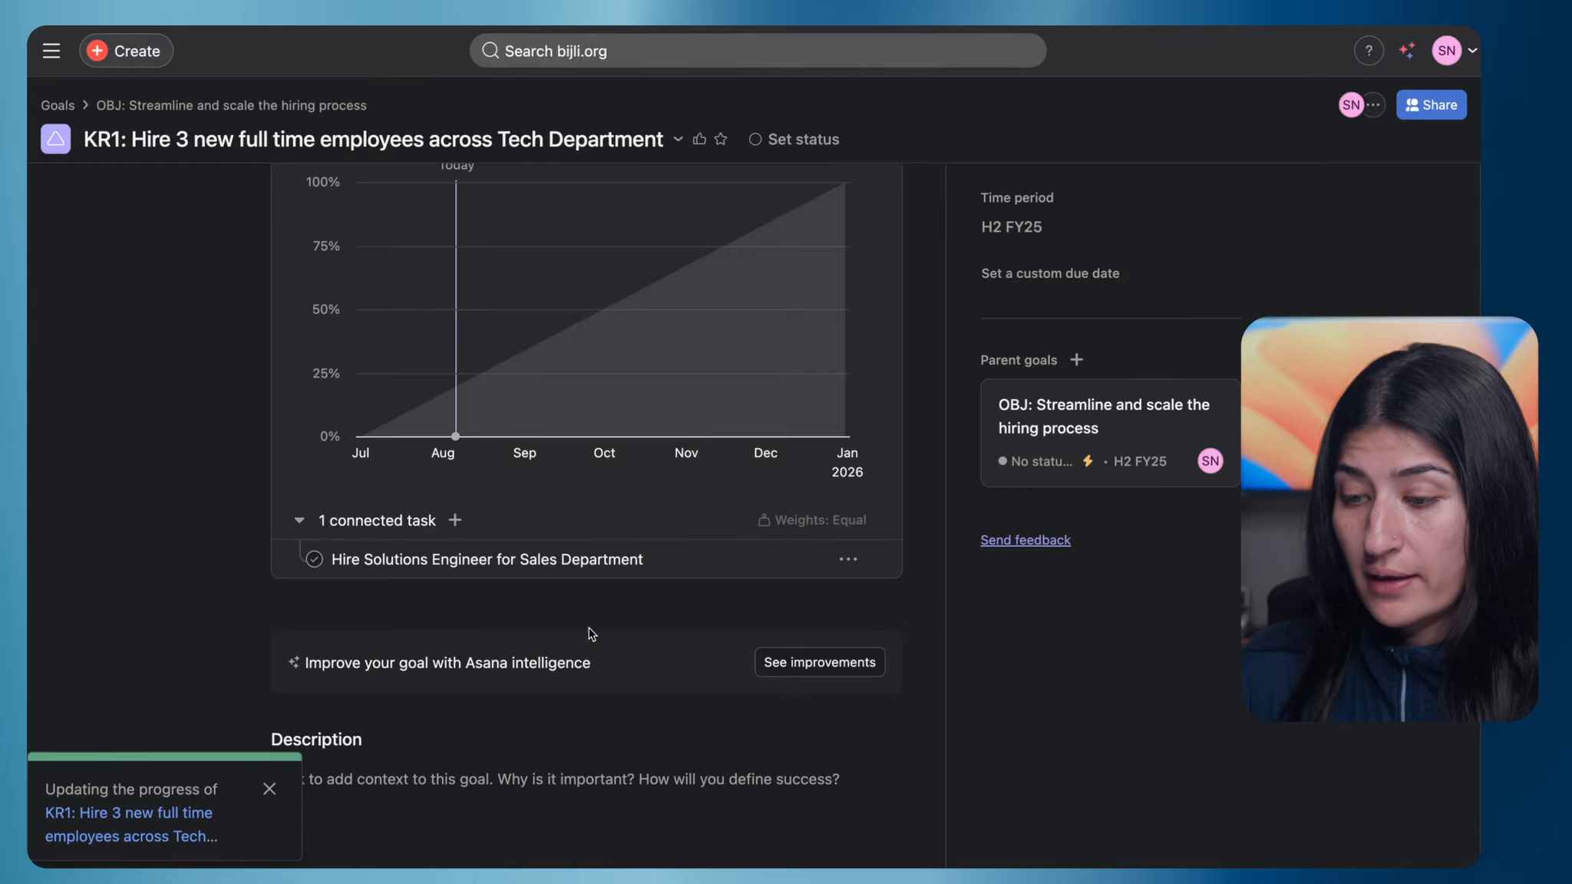
Step: Connect the tasks "Hire Customer Support Specialist for Support Department" and "Hire Customer Success Rep for Sales Department" to the KR1 goal
click(460, 523)
text(hire)
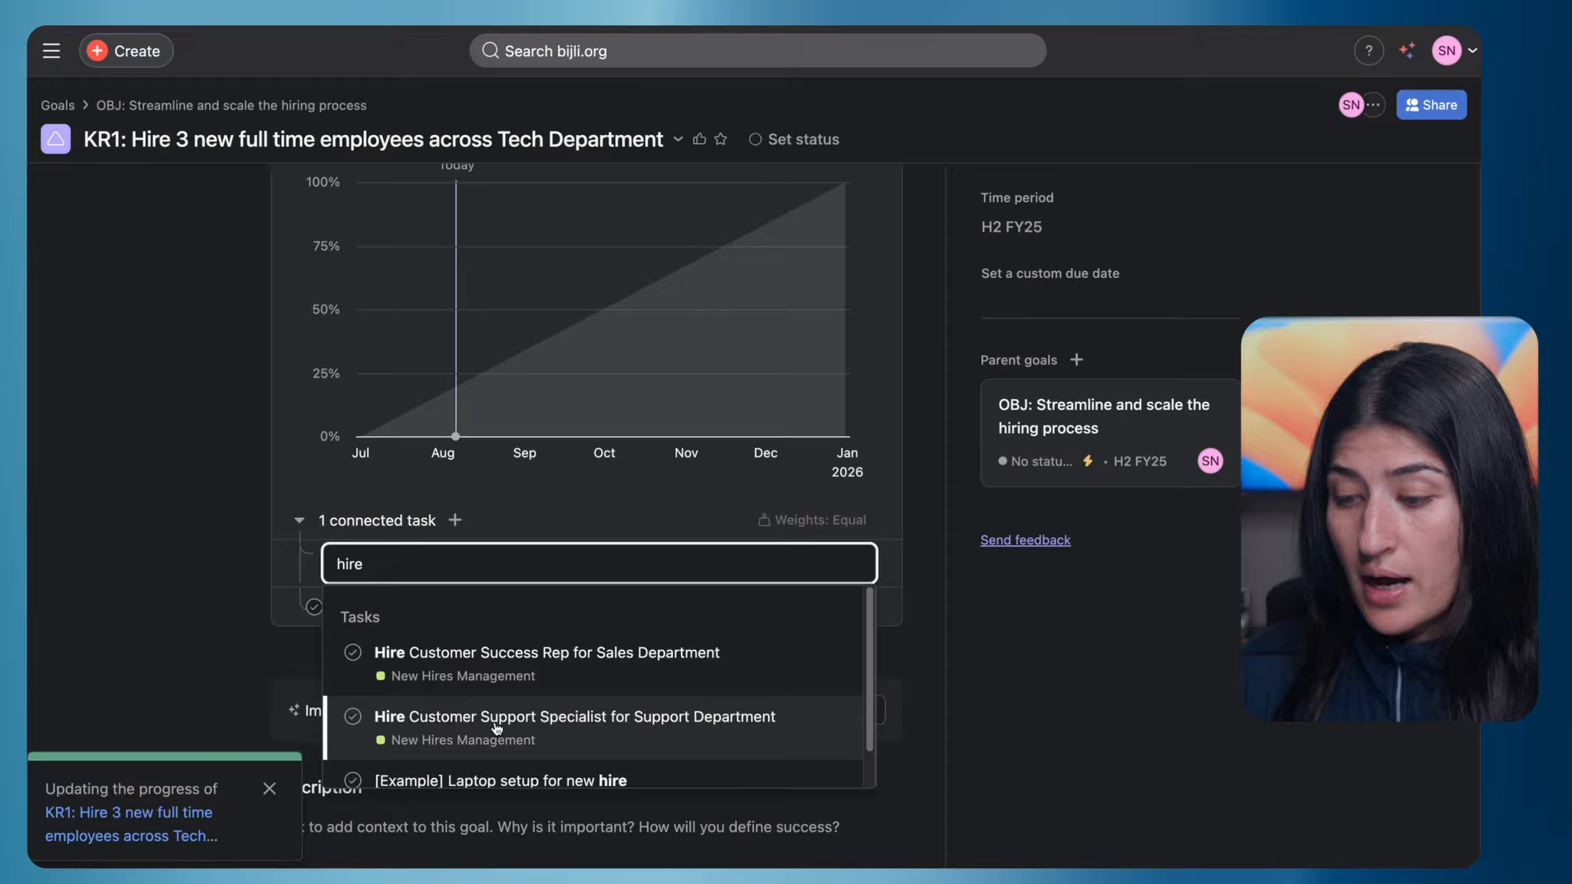
click(496, 725)
click(464, 520)
text(hi)
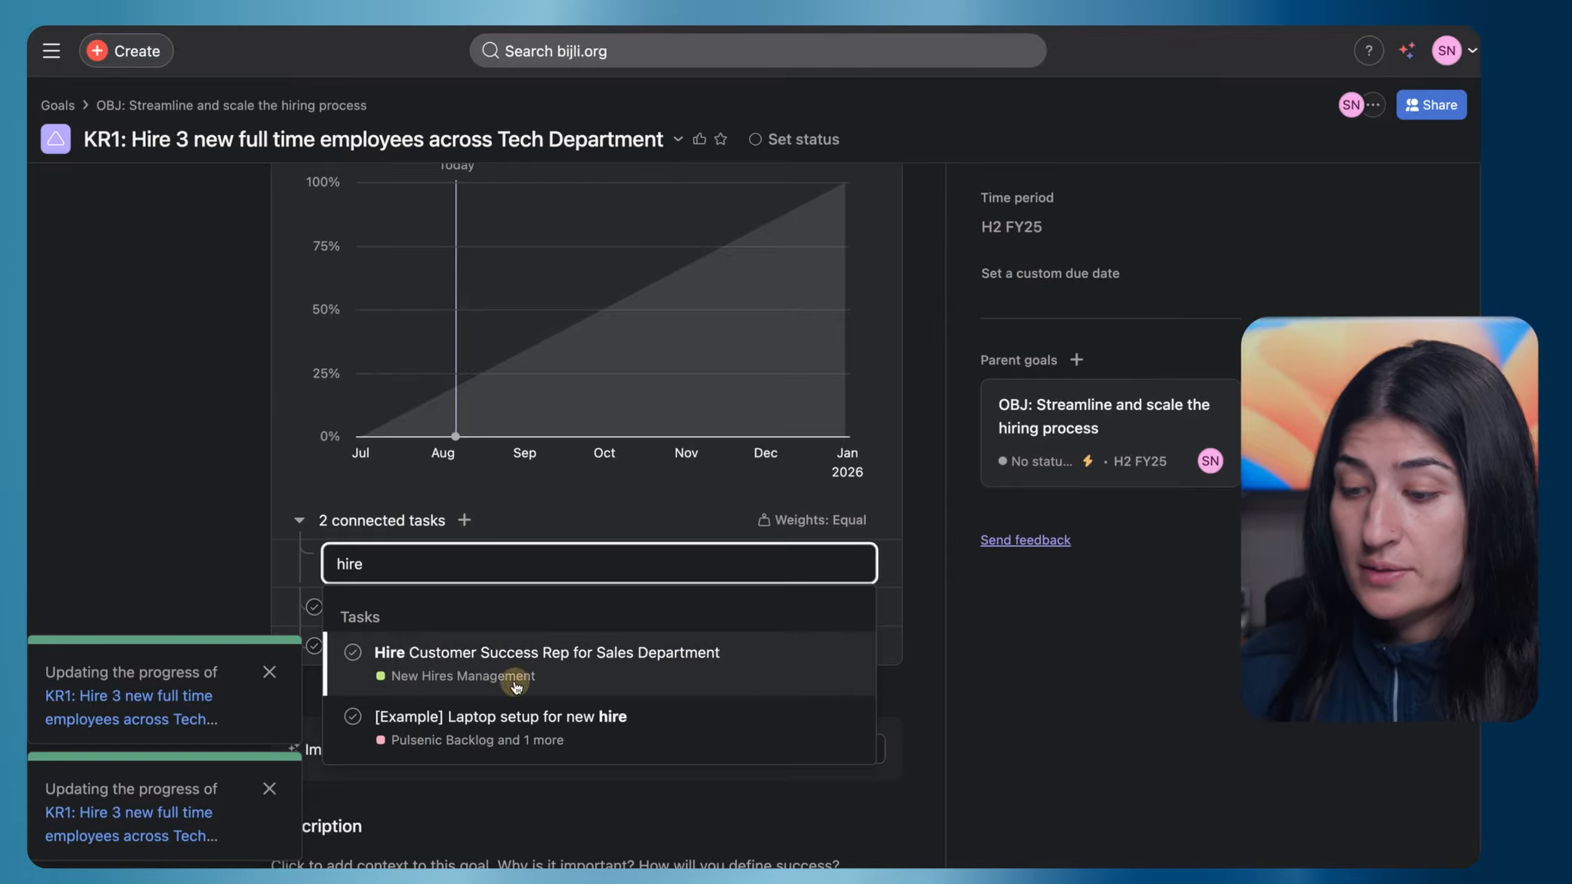
click(514, 675)
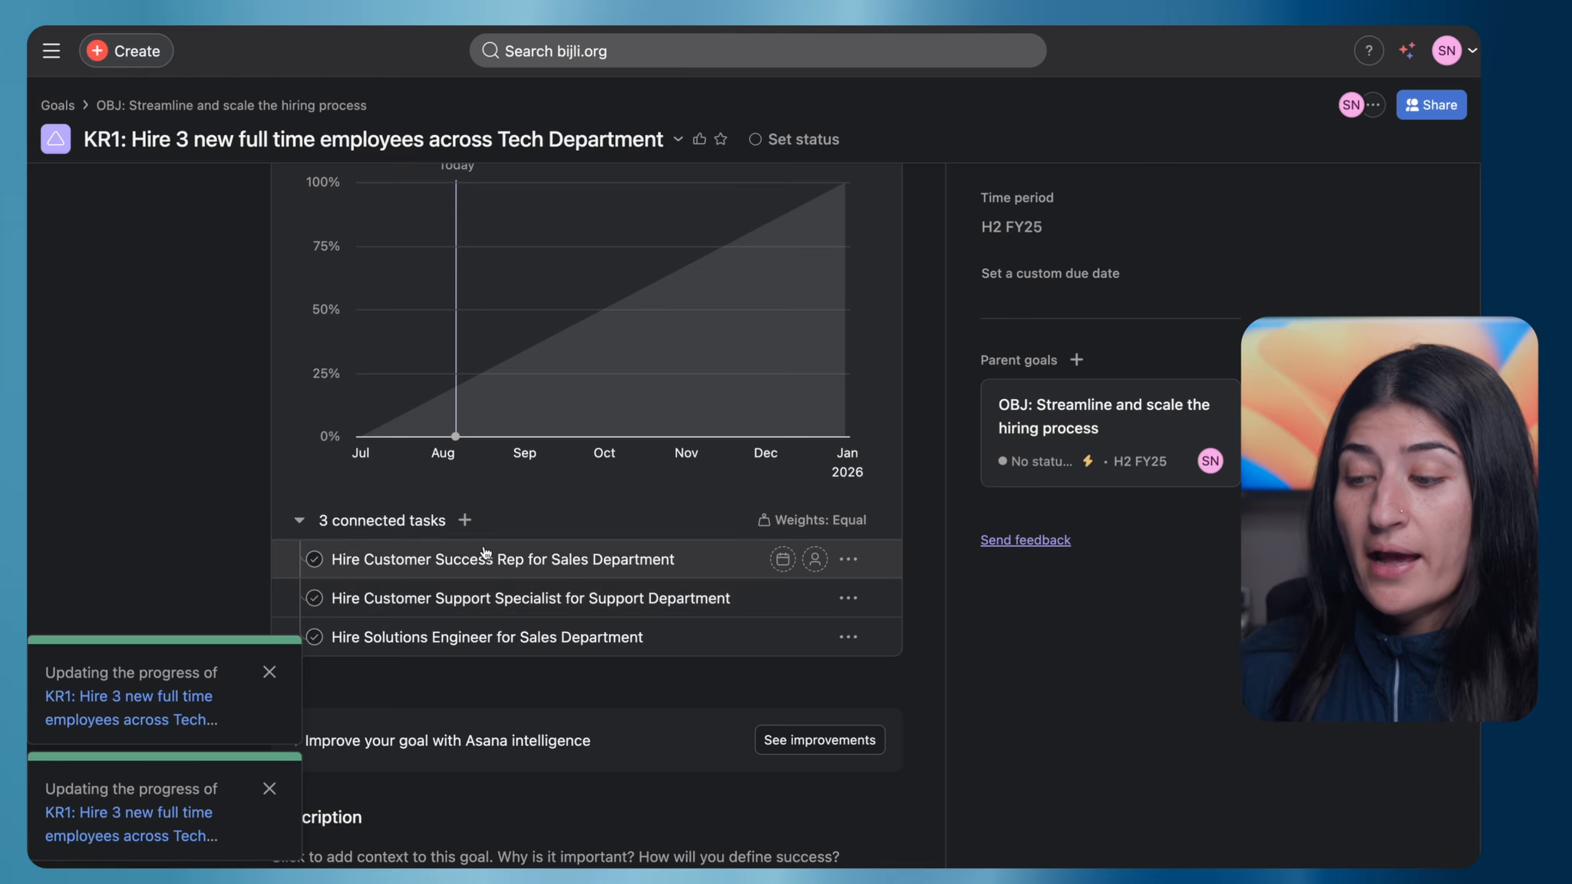
Step: Open the New Hires Management project and mark the task "Hire Solutions Engineer for Sales Department" as complete
scroll(430, 537, down, 3)
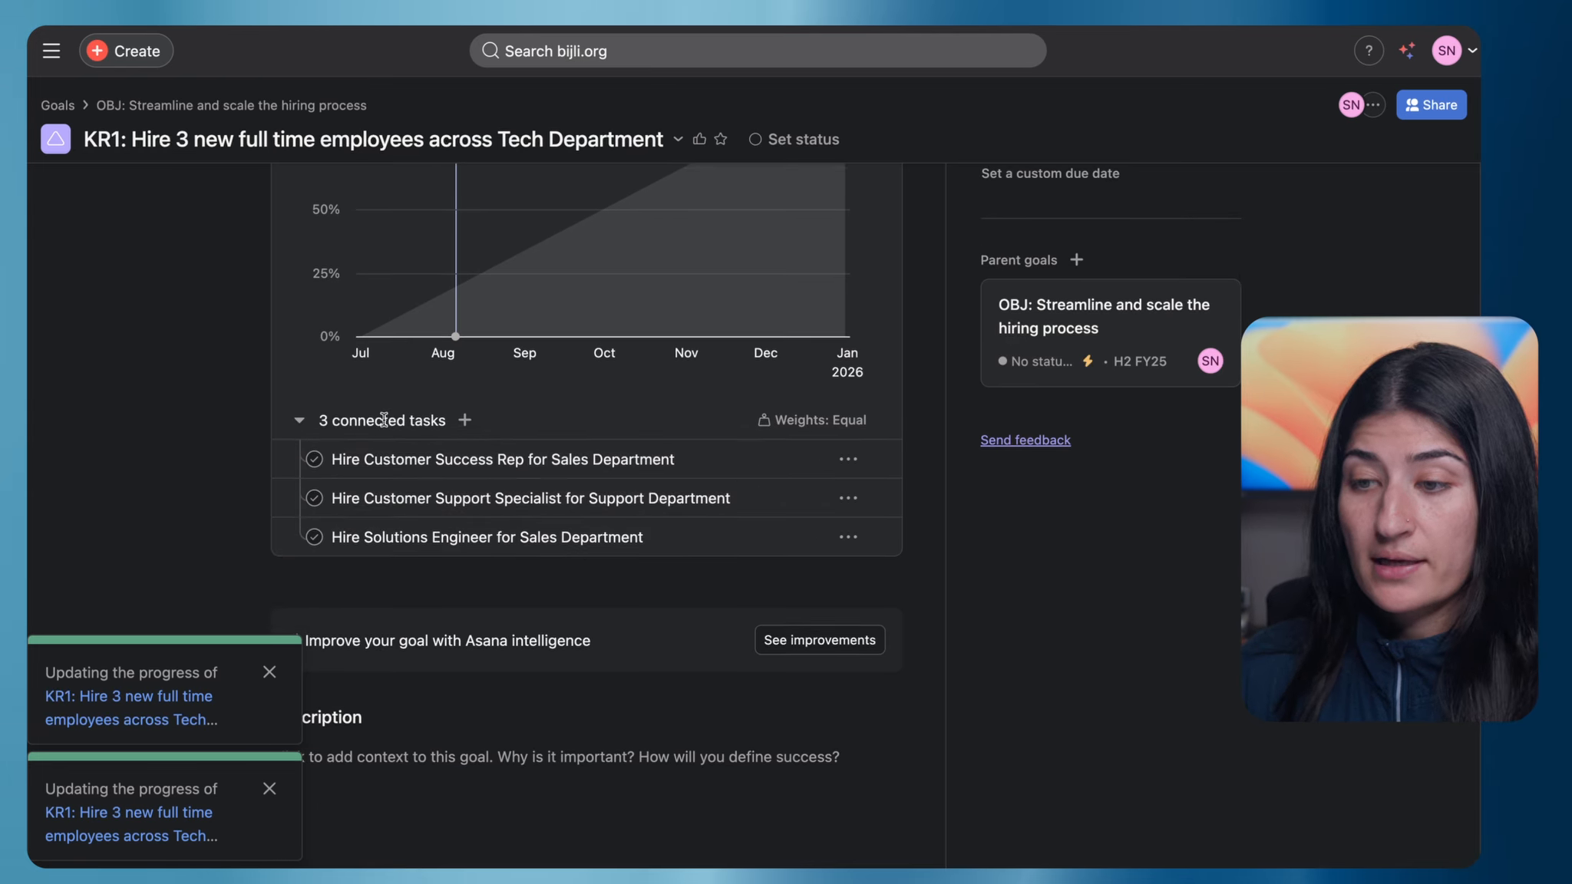
scroll(384, 420, up, 6)
scroll(383, 419, up, 3)
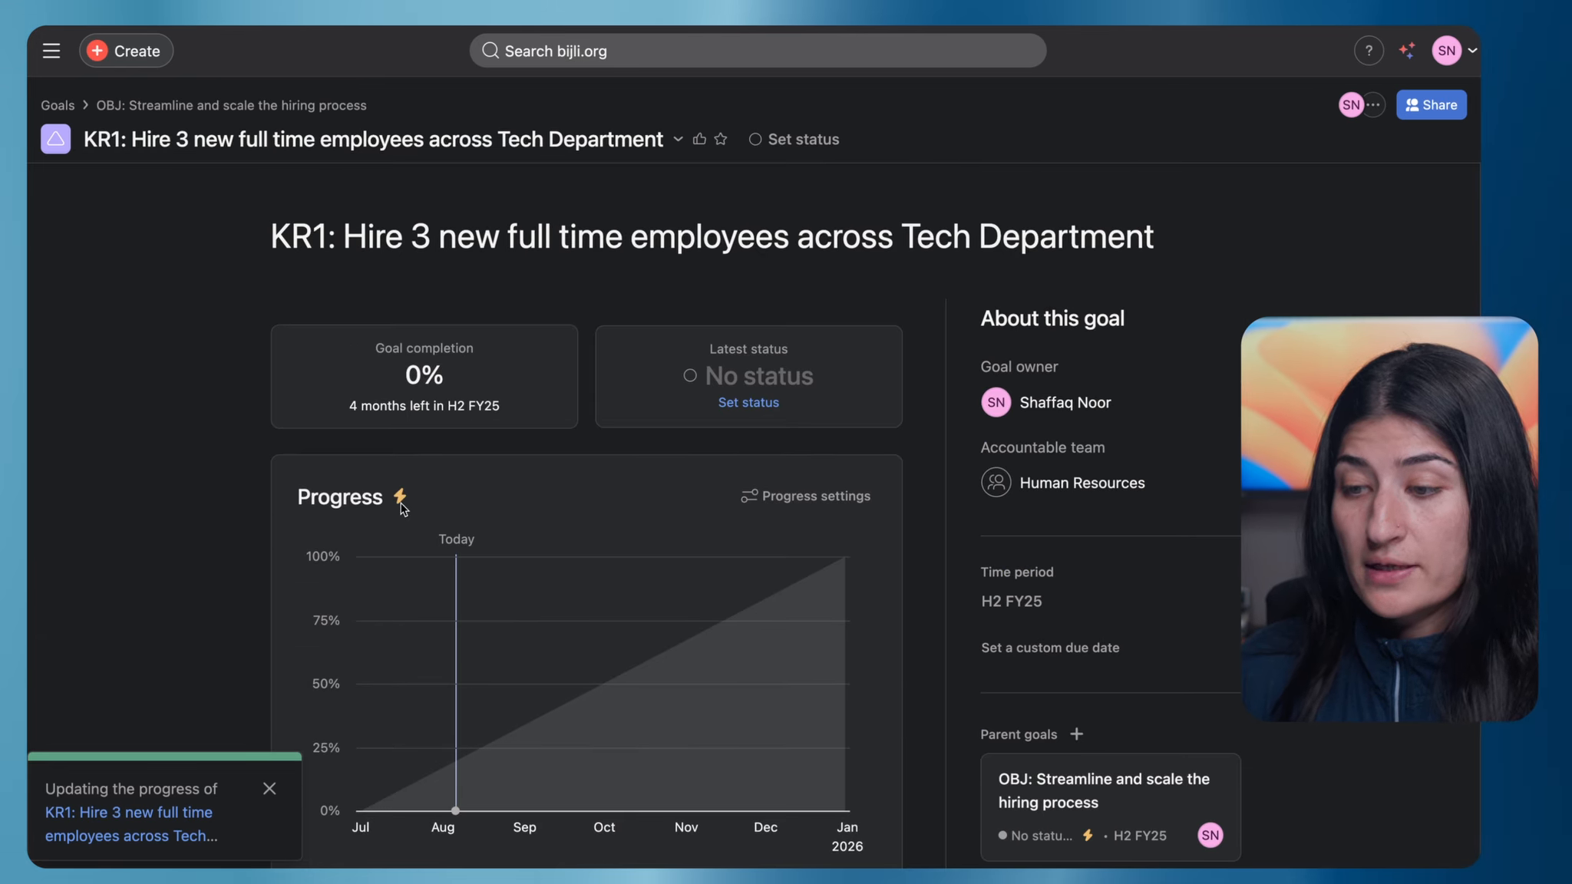
scroll(403, 537, down, 4)
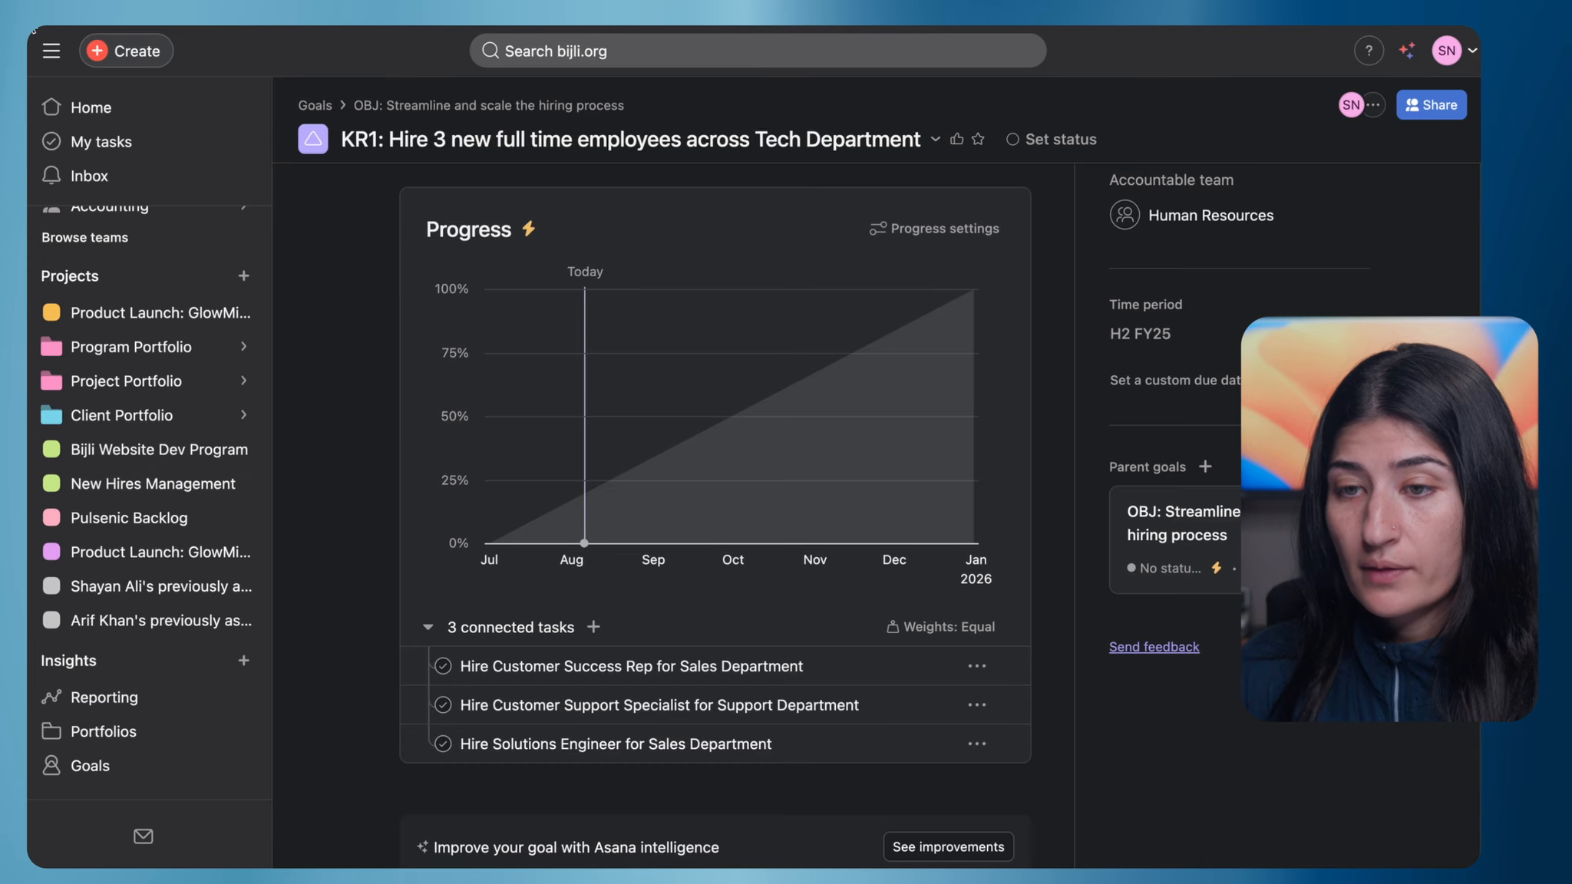
click(51, 51)
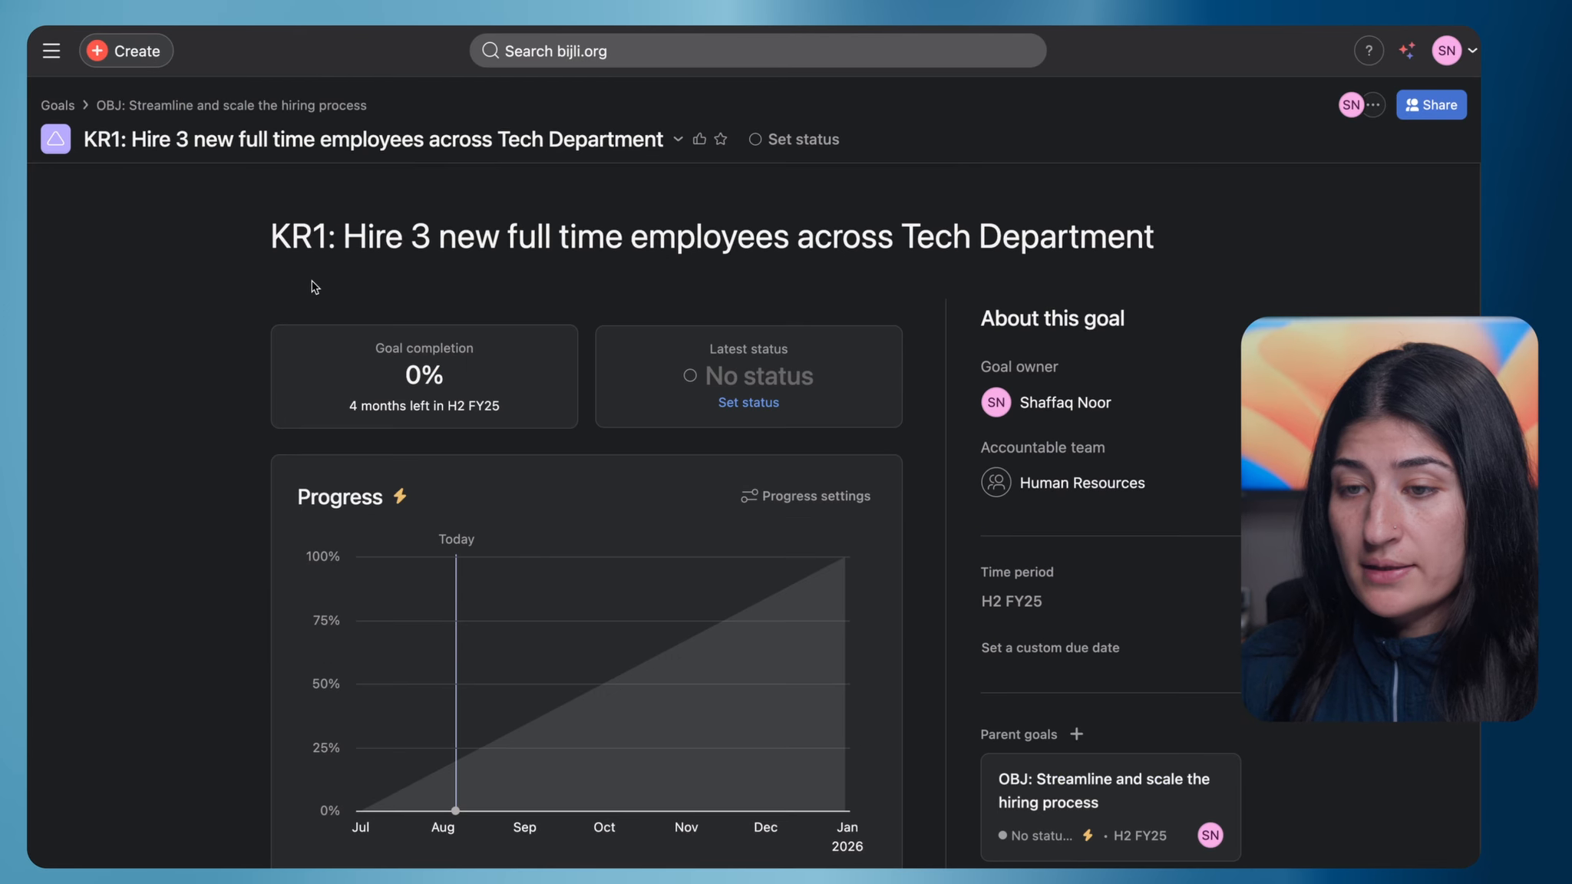
scroll(367, 327, down, 2)
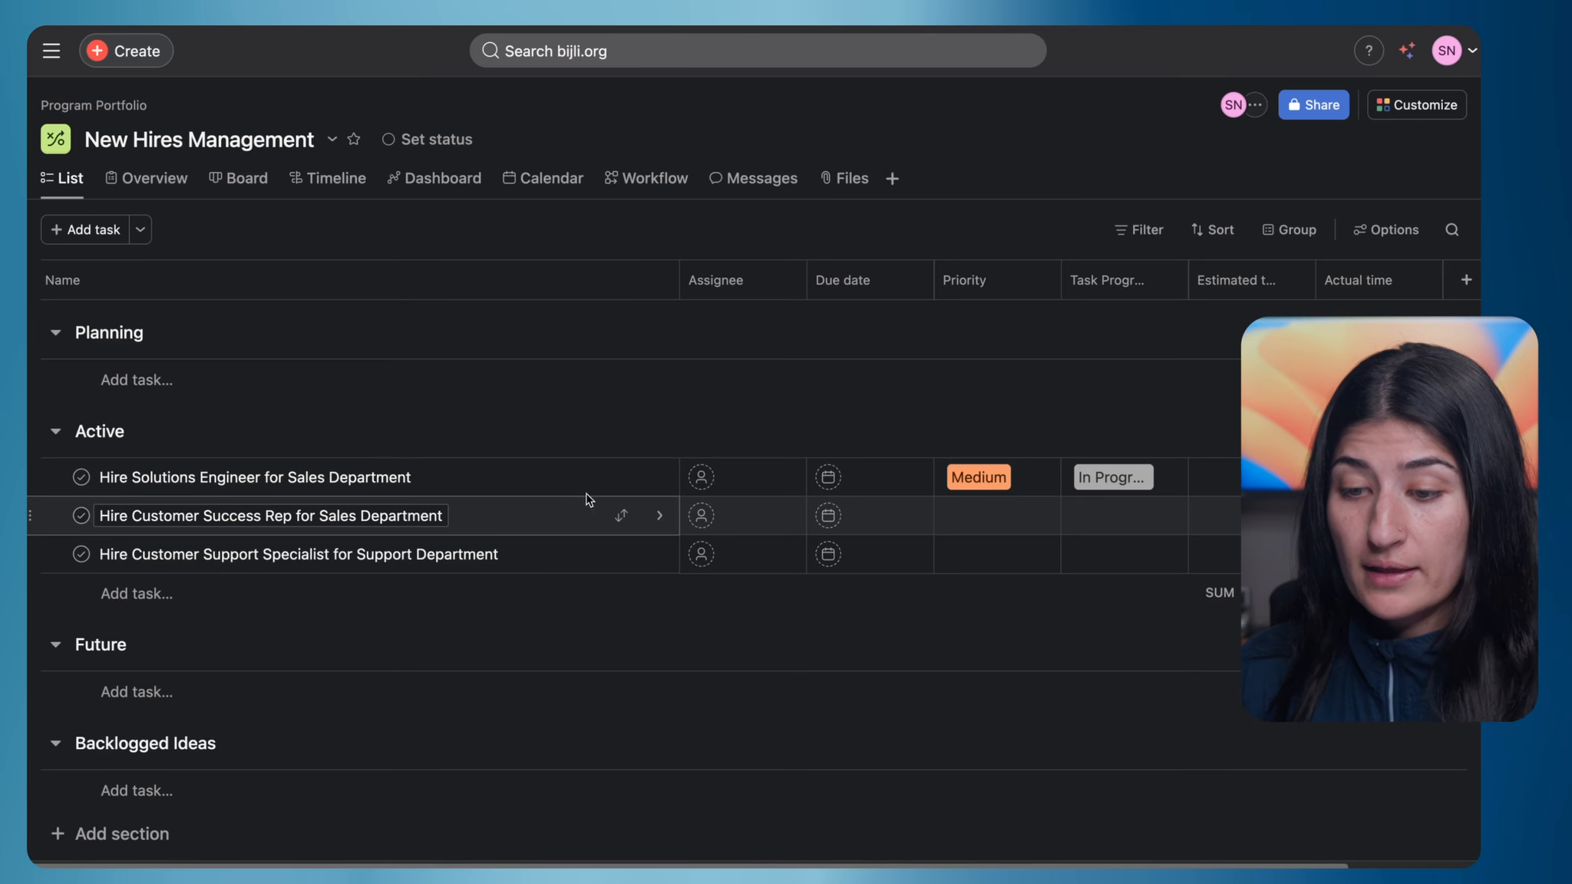
click(80, 477)
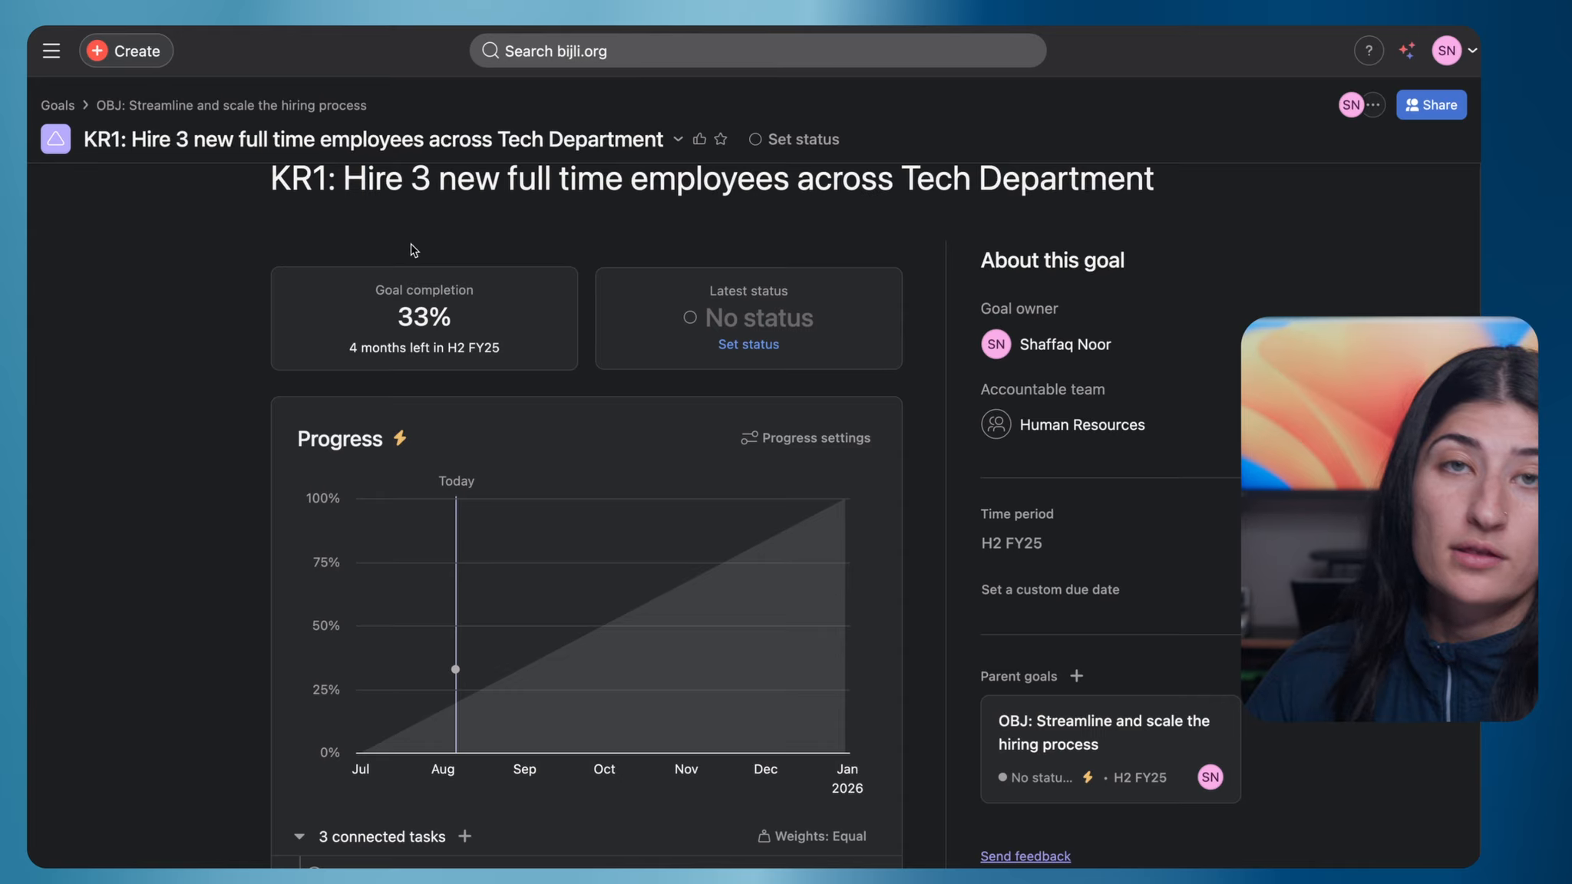
Step: Return to the KR1 goal and review its completion and connected tasks
scroll(440, 280, down, 10)
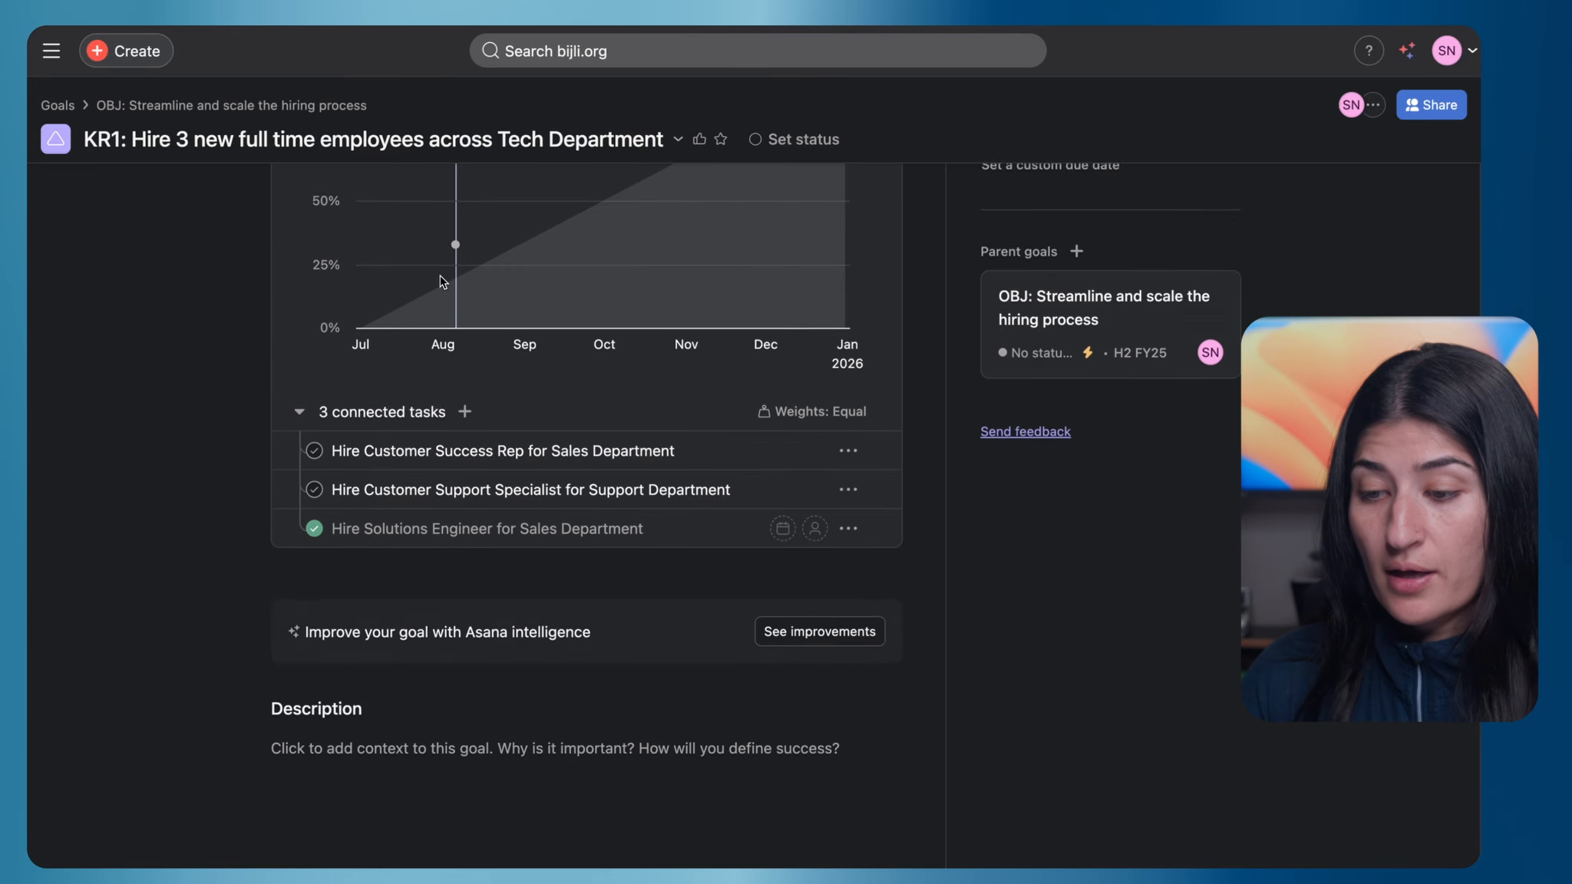
scroll(440, 280, up, 2)
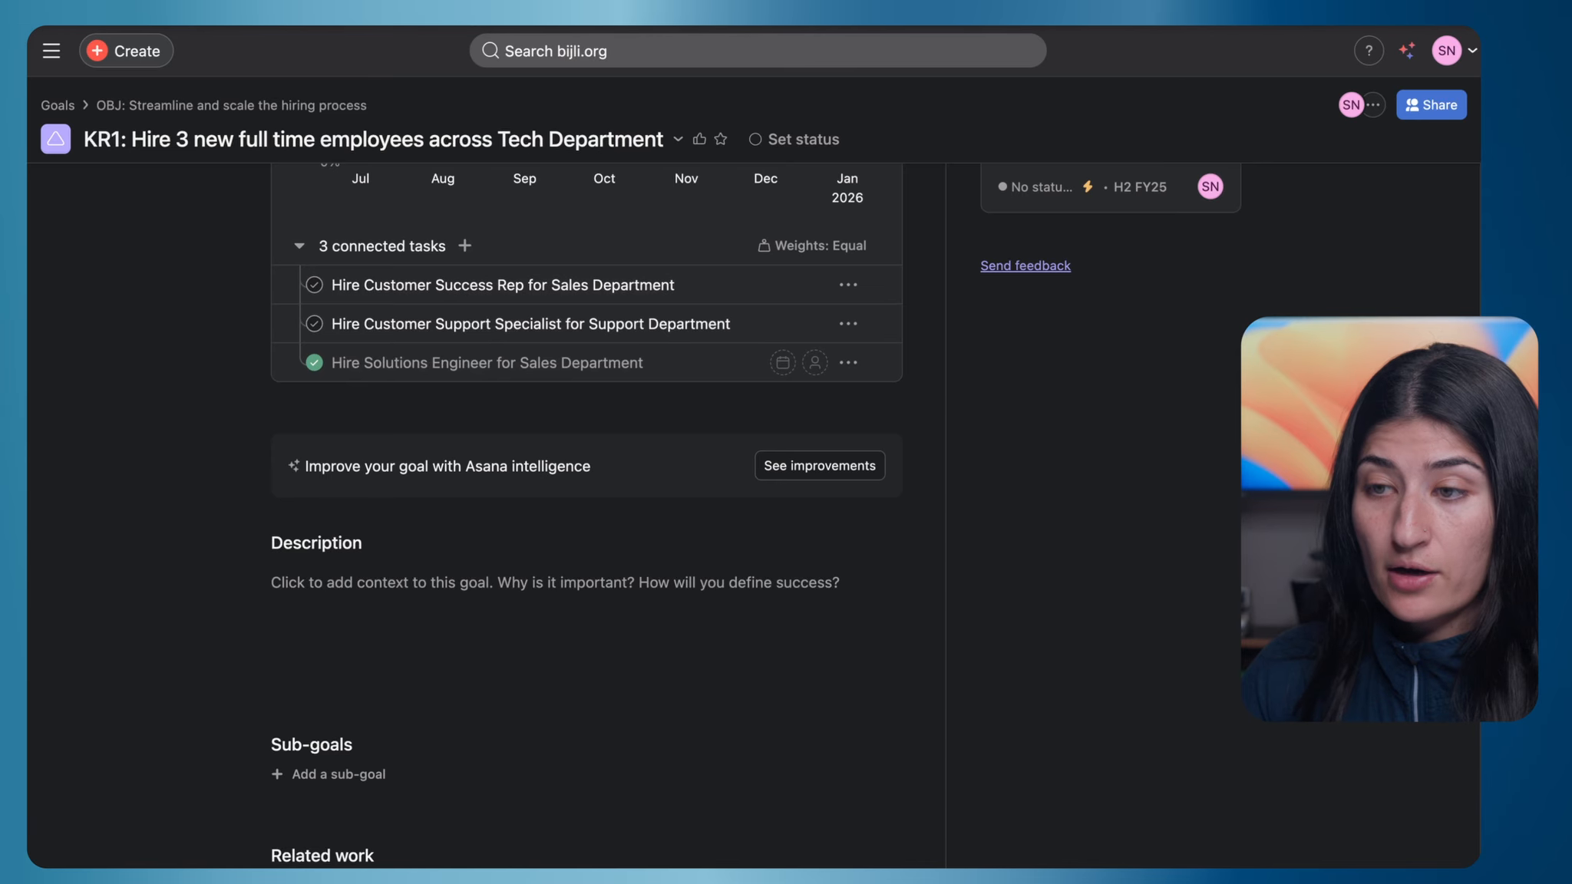
Step: Return to the team goals overview and expand the hiring objective to review its progress alongside the KR1 sub-goal
click(57, 104)
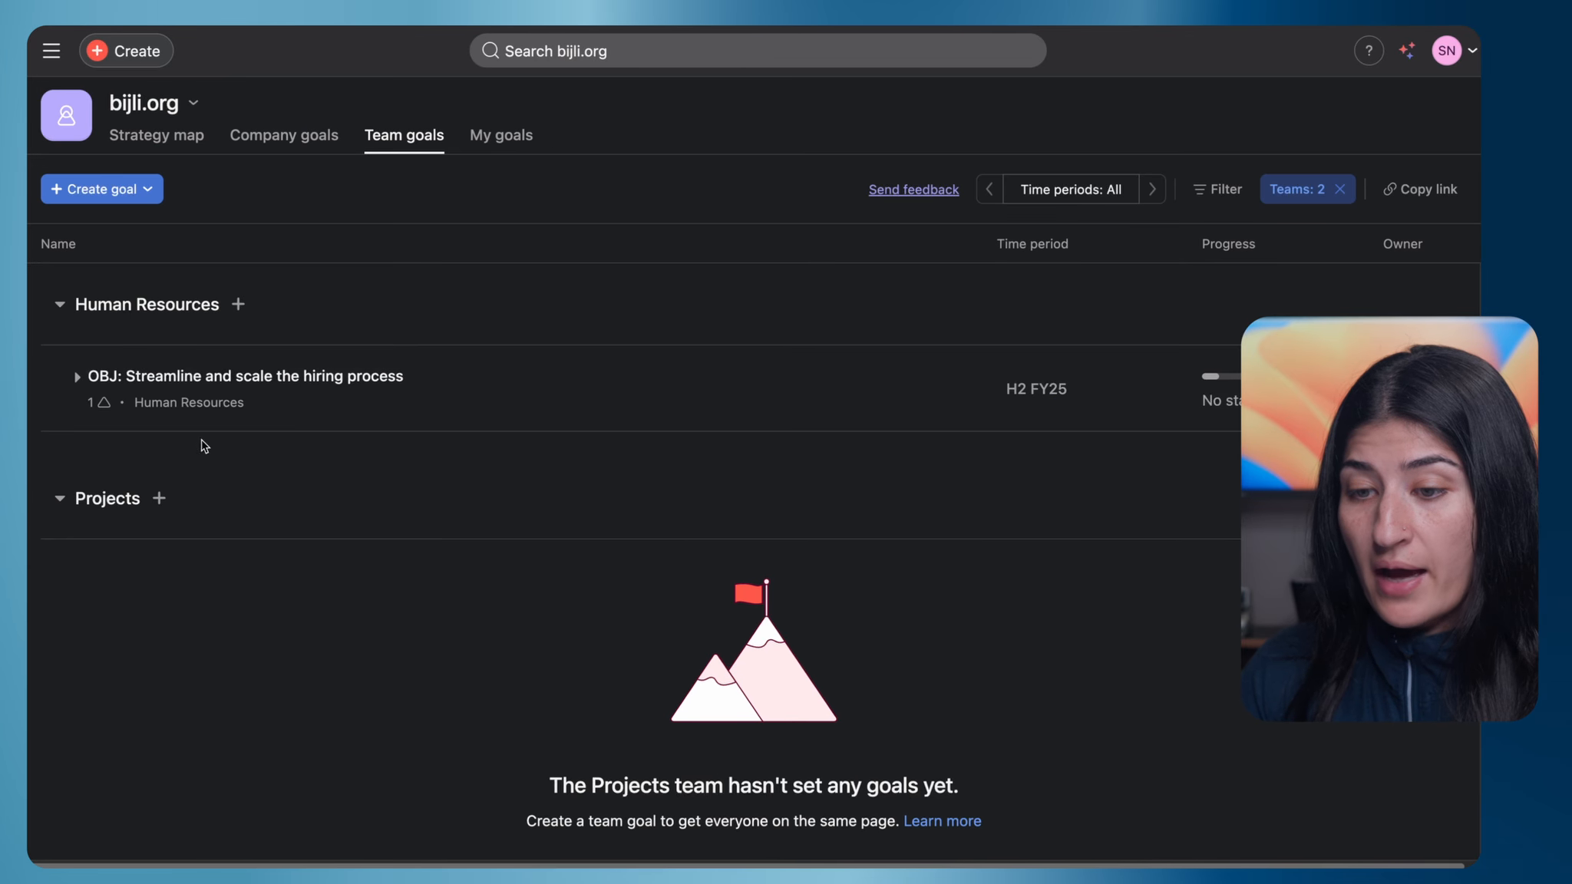
click(77, 376)
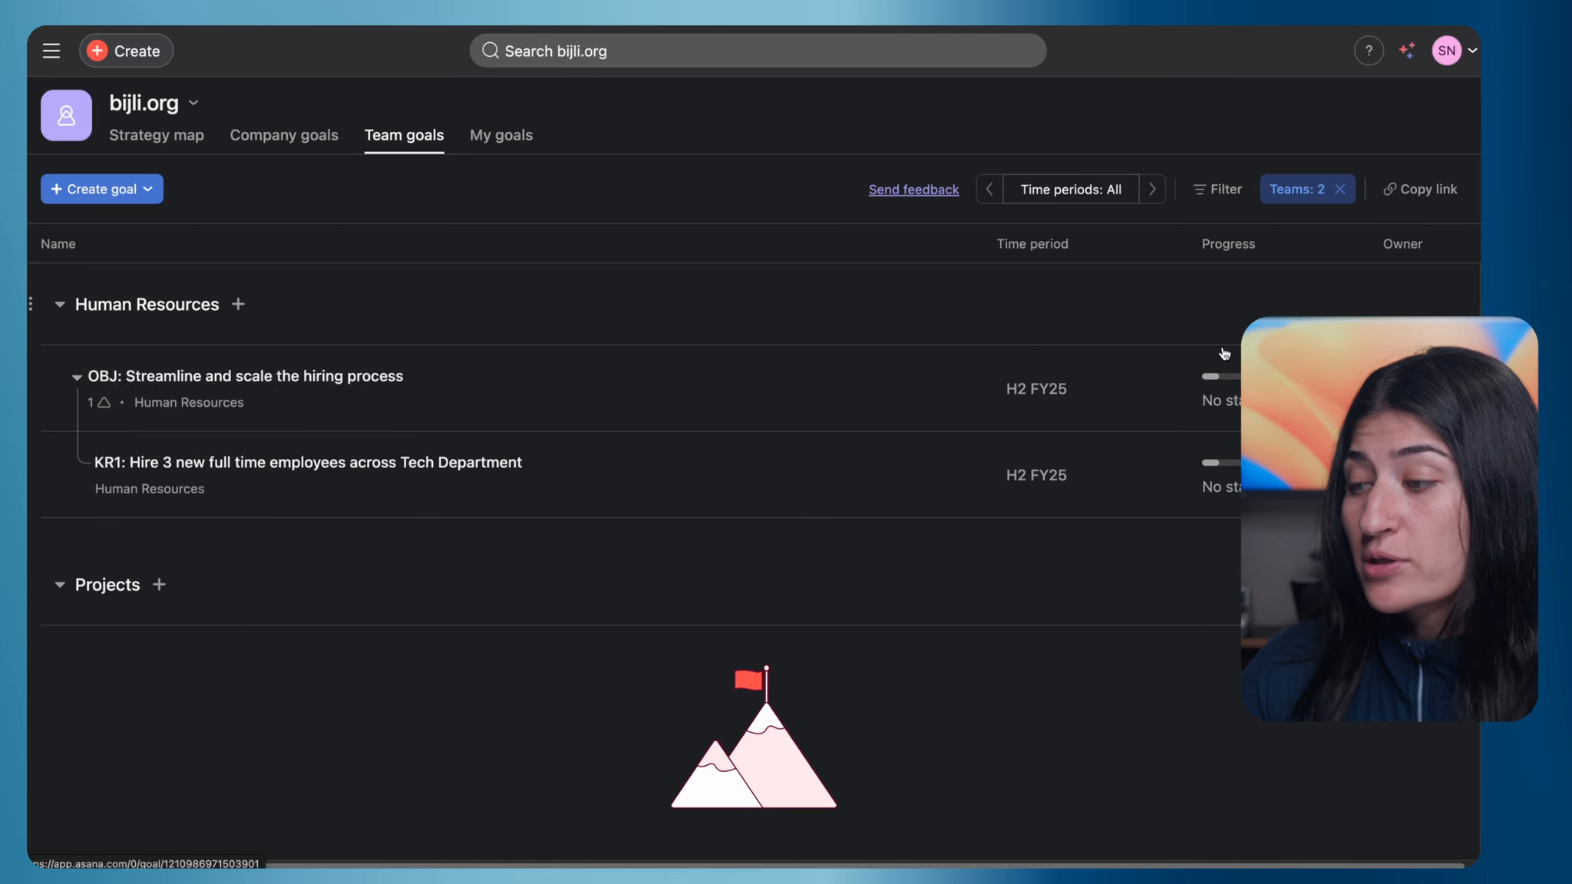
mouse_move(1282, 377)
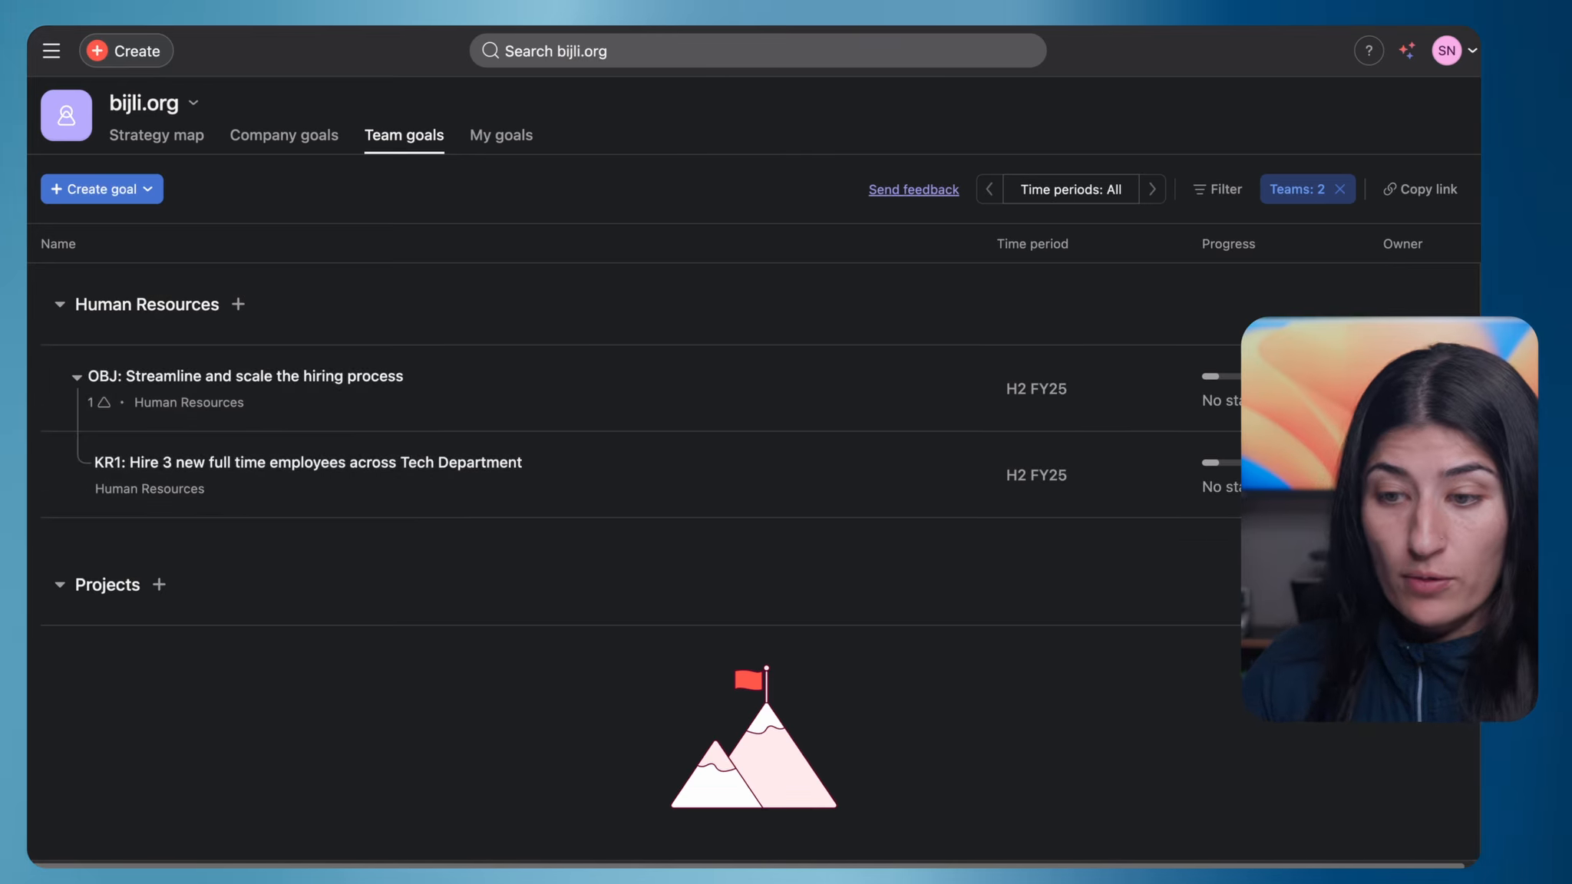
Step: Create a blank sub-goal titled "KR2: Reduce average time to hire to 25 days" under the objective "OBJ: Streamline and scale the hiring process"
click(282, 374)
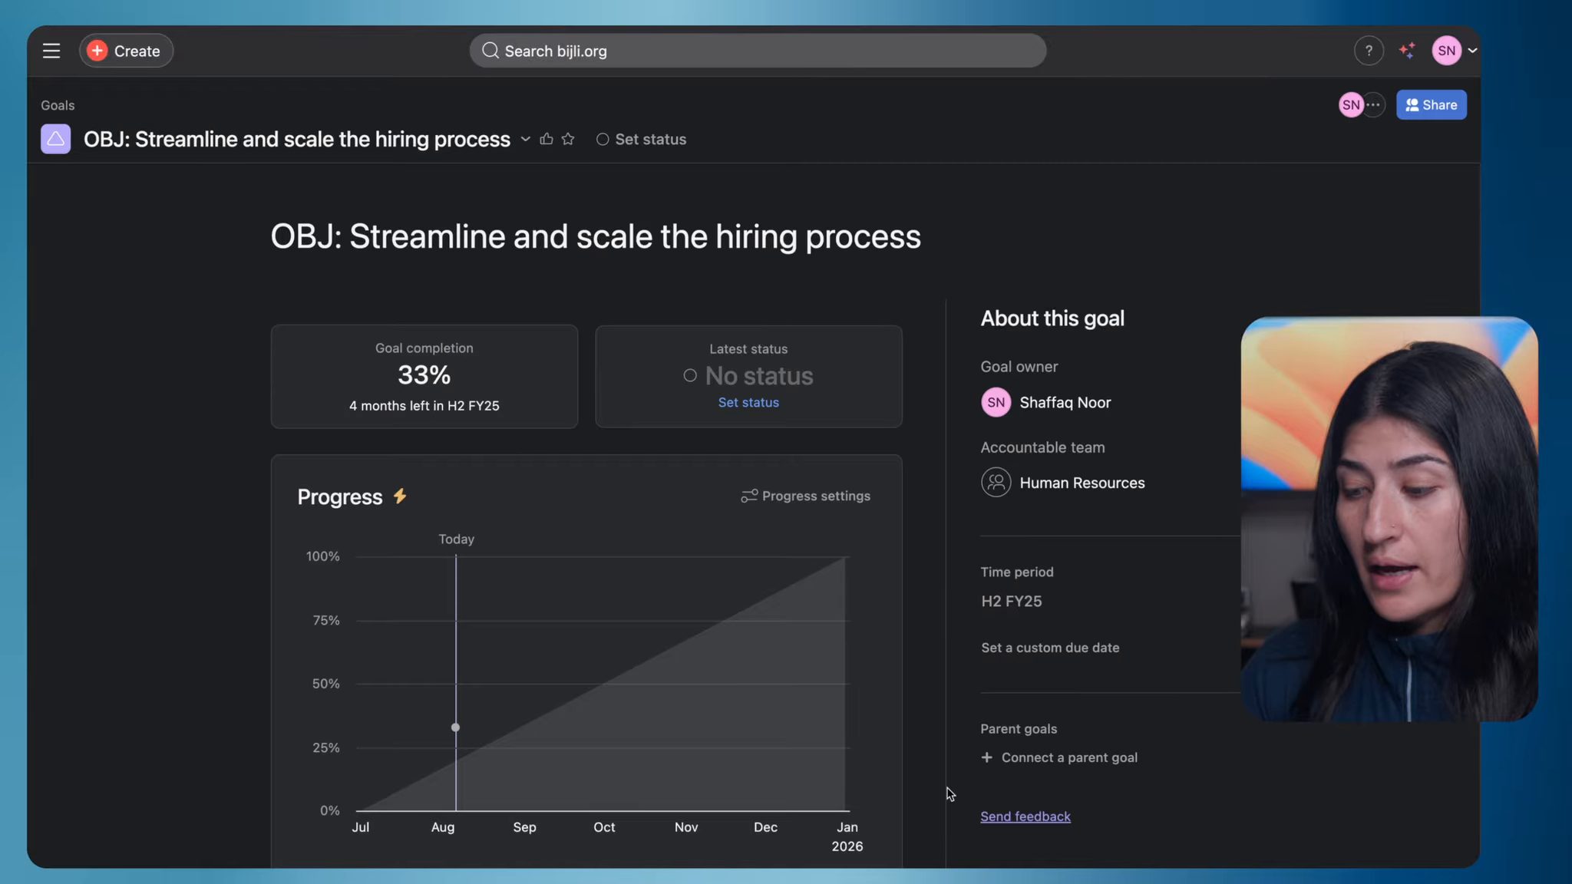
scroll(721, 675, down, 5)
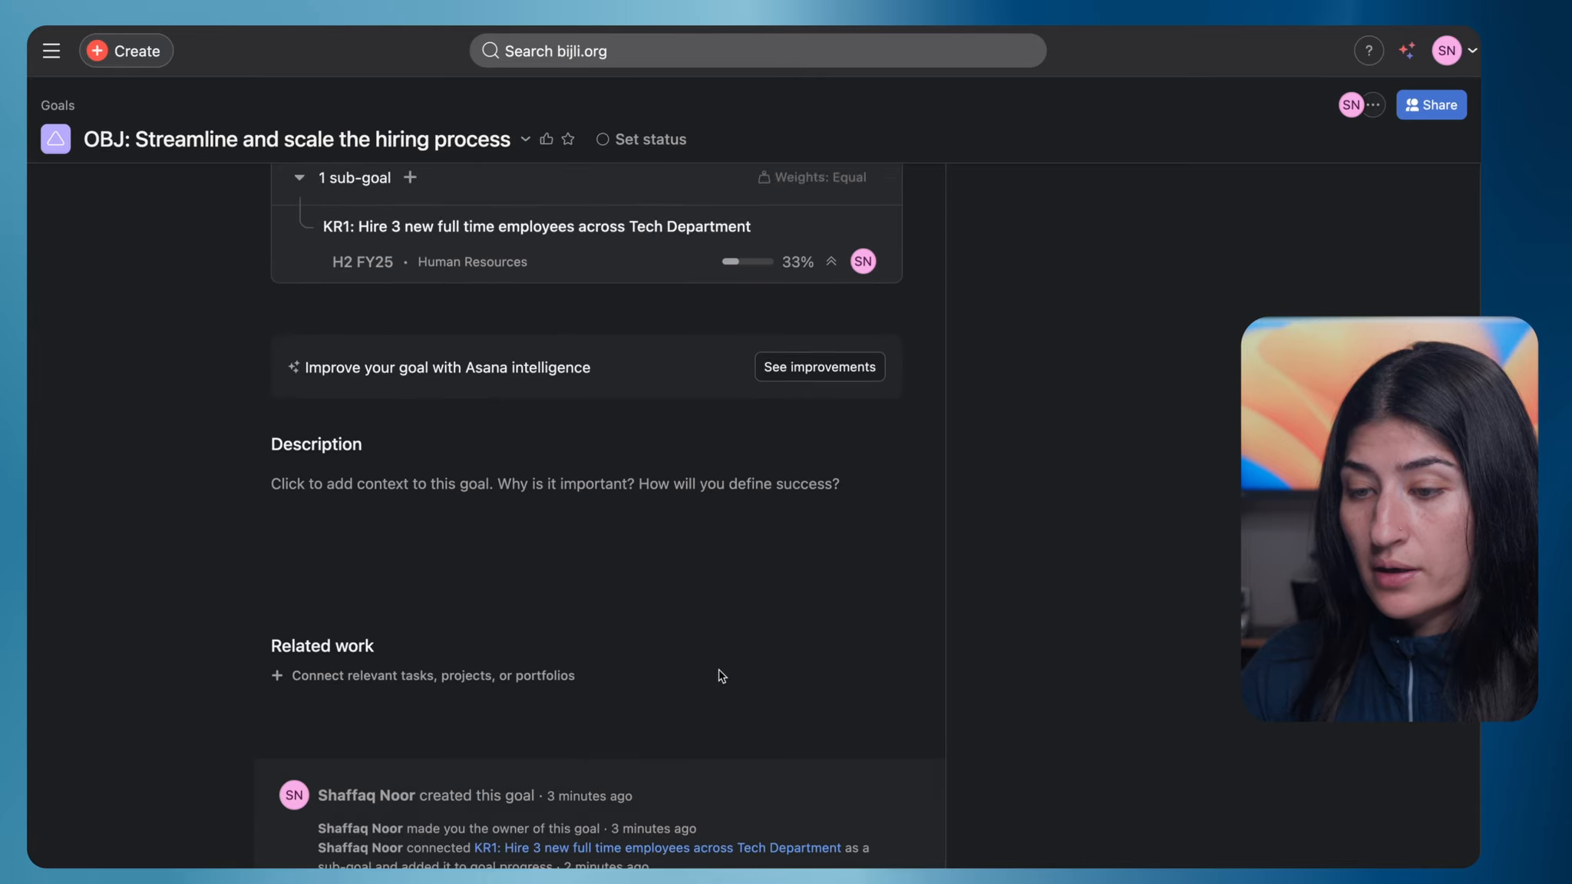
scroll(717, 675, up, 3)
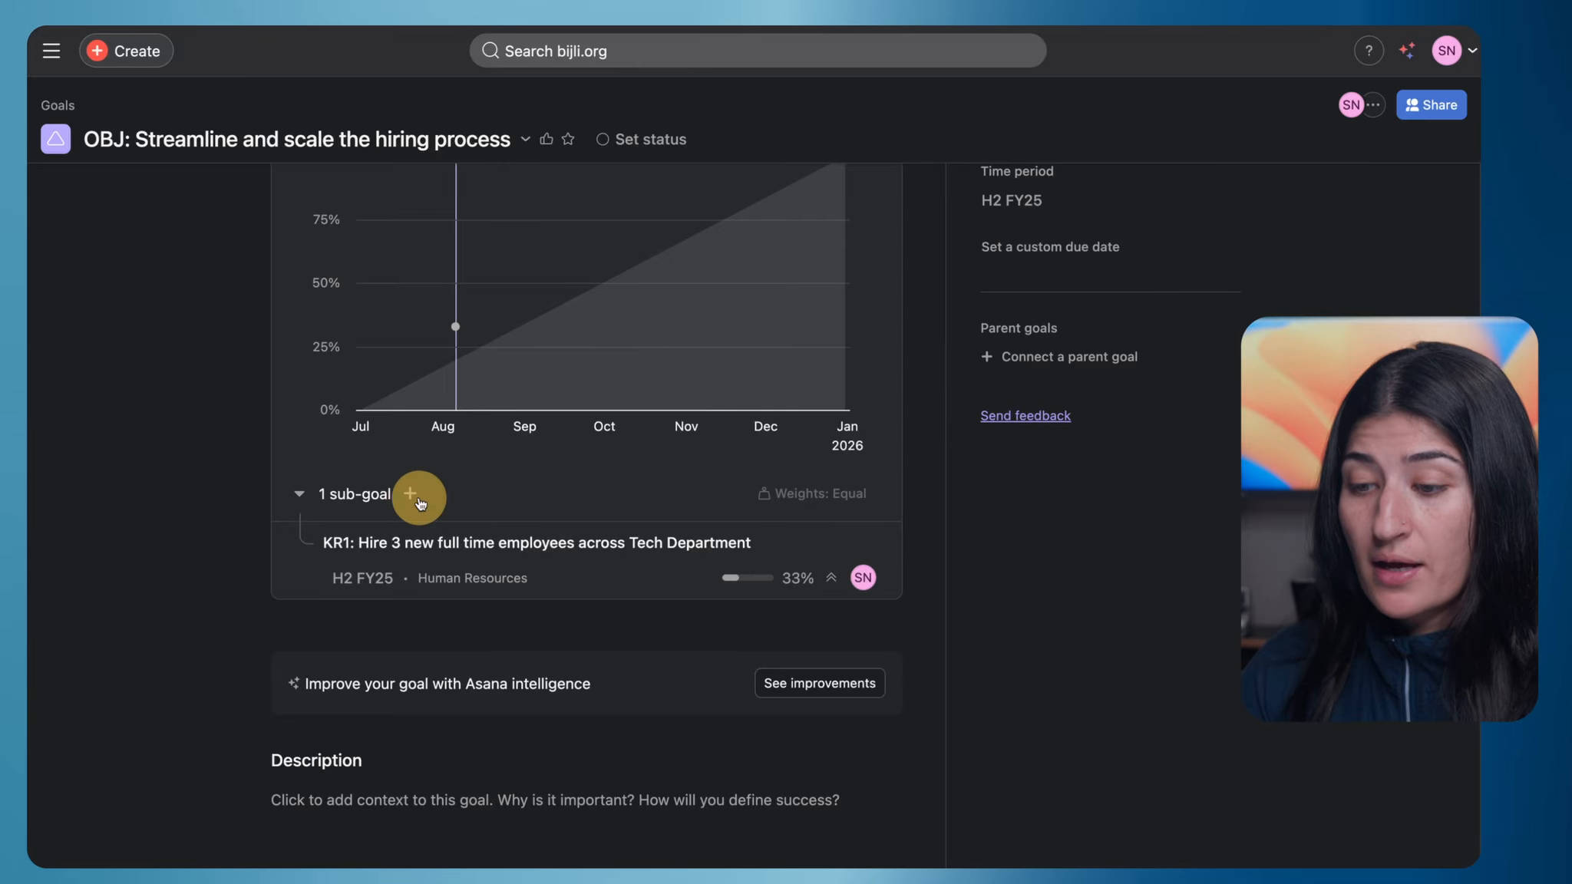
click(410, 493)
mouse_move(491, 572)
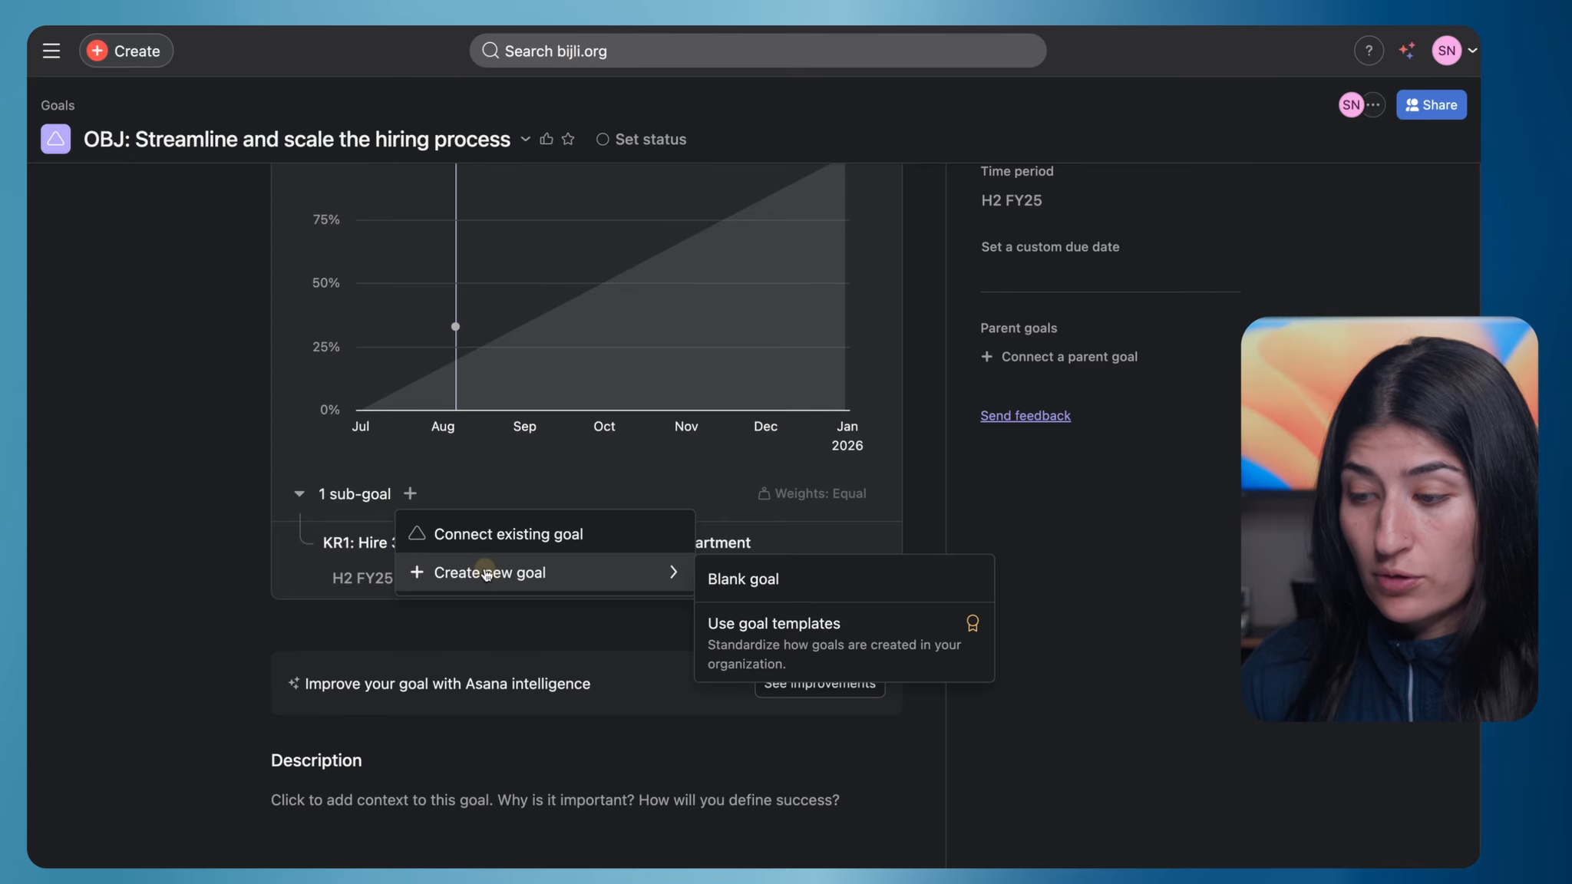
click(848, 577)
text(KR2:)
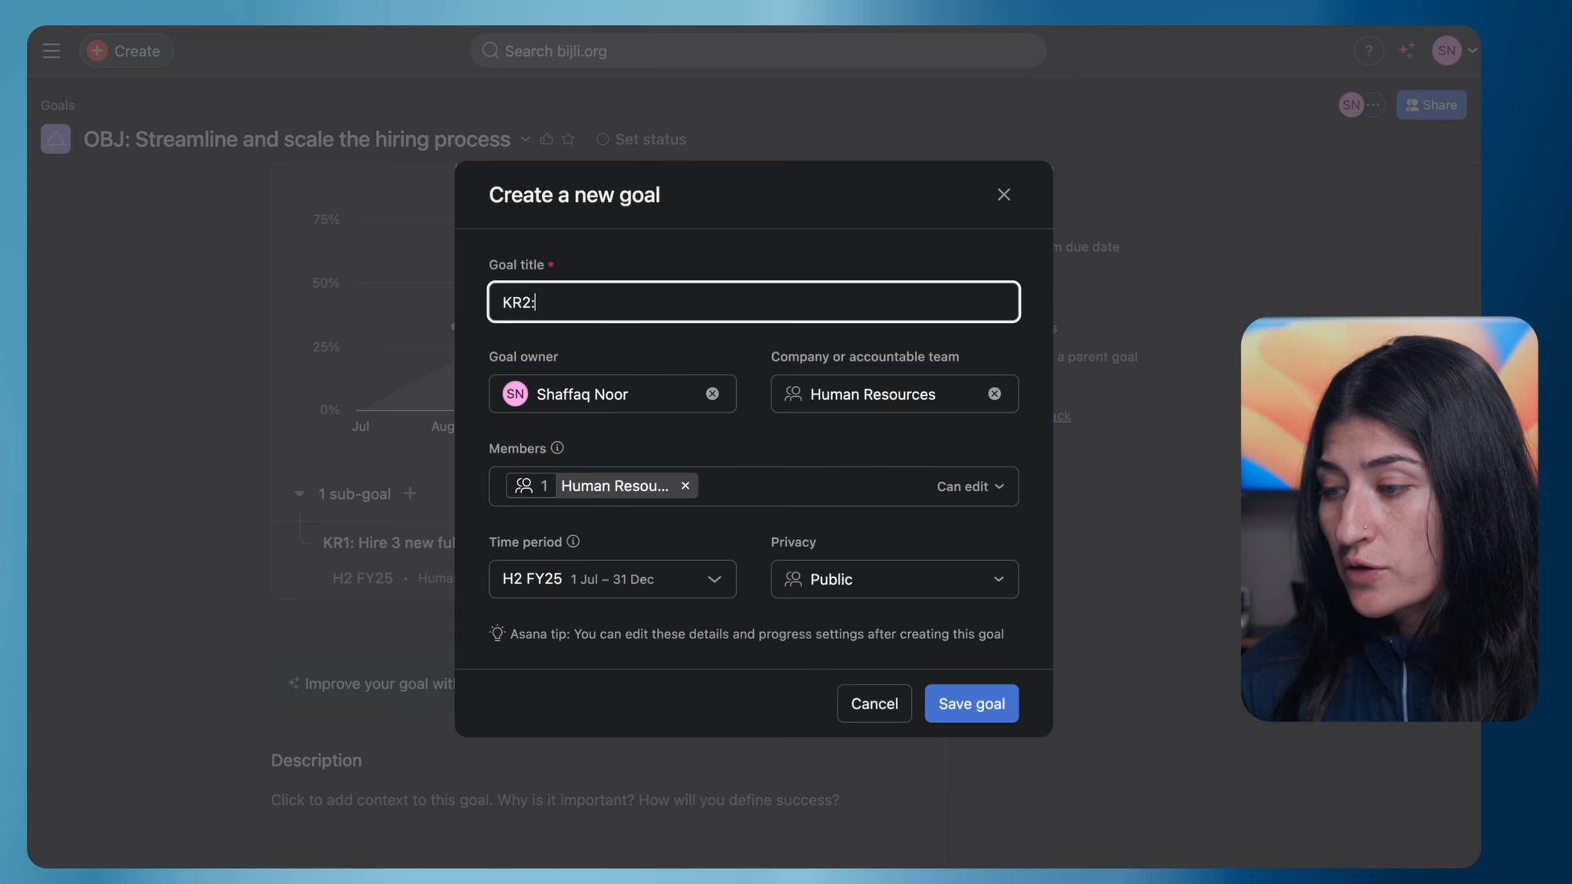
text( Redu)
text(ce average time to hire to 25 days)
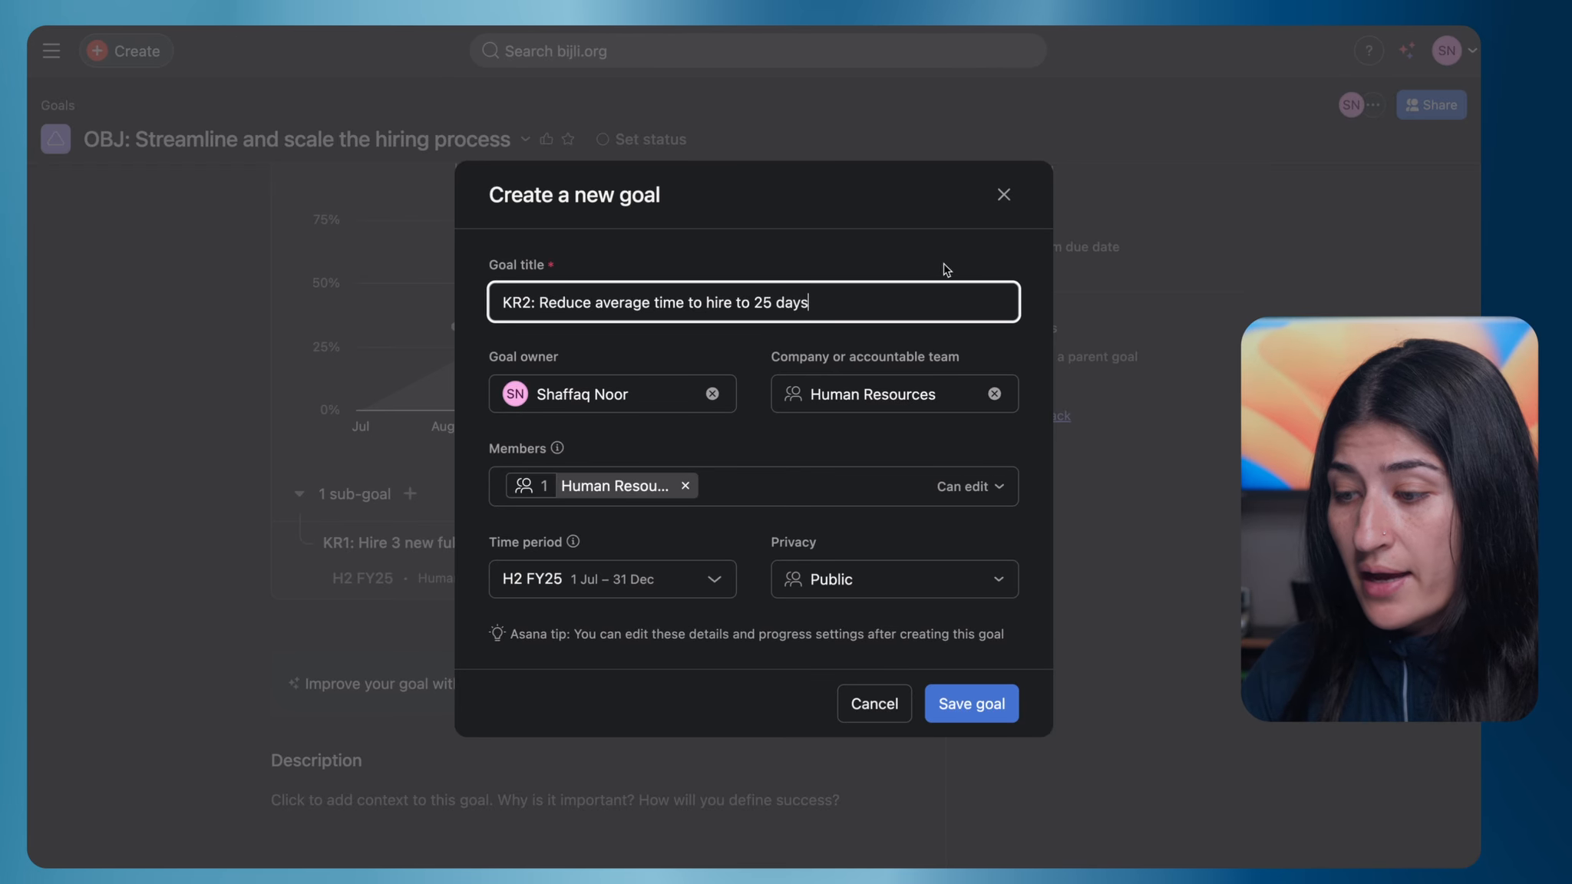
click(968, 715)
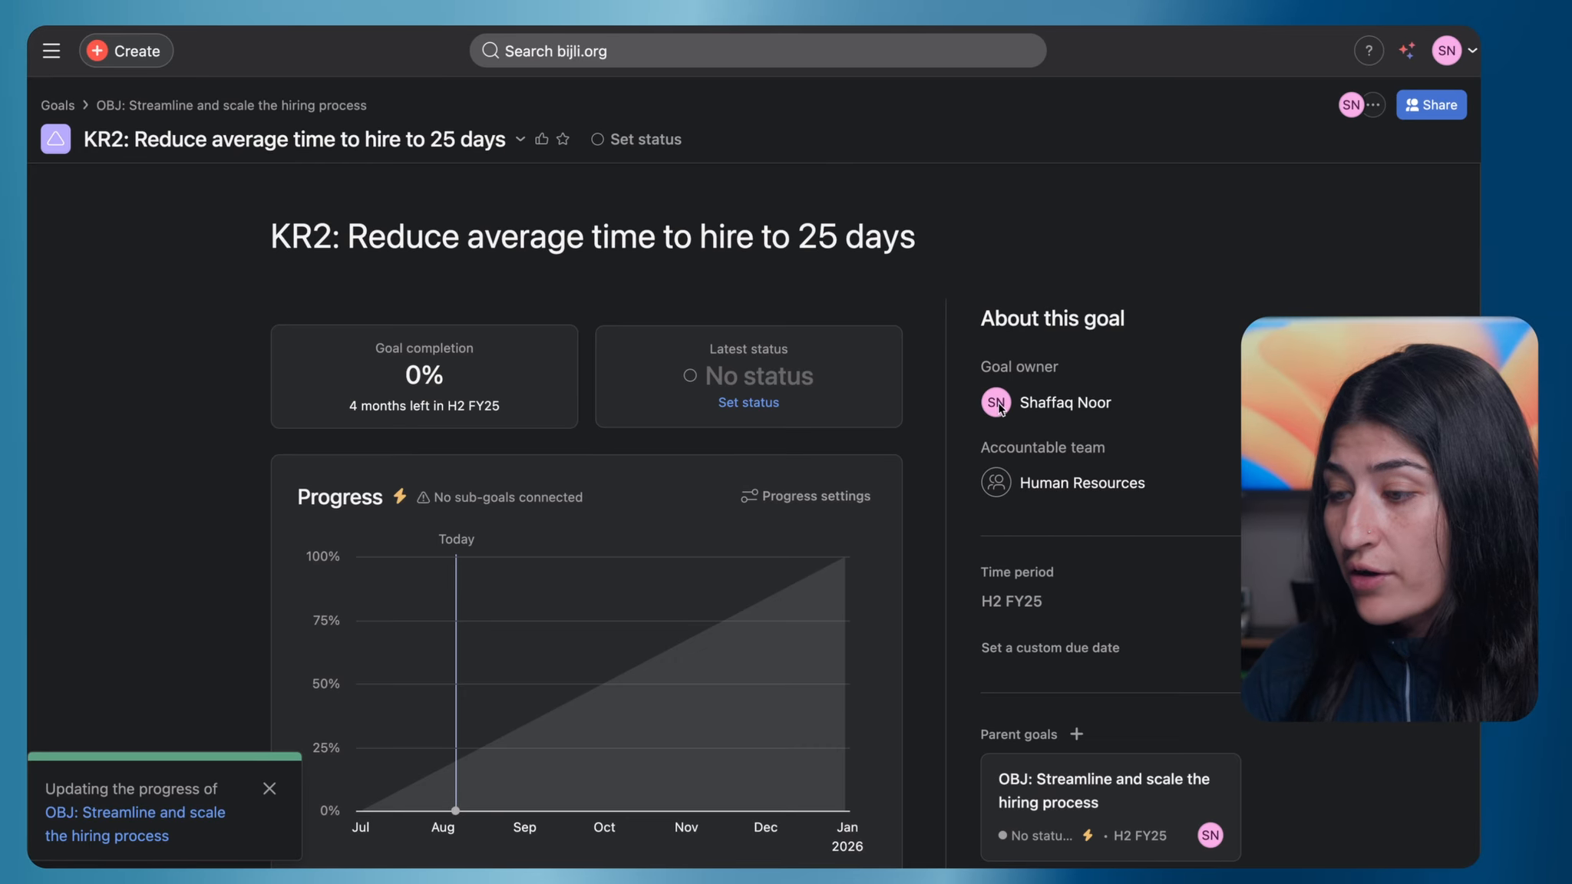
Step: Set the KR2 goal's progress source to Manual and its measurement to Number
scroll(1043, 465, down, 3)
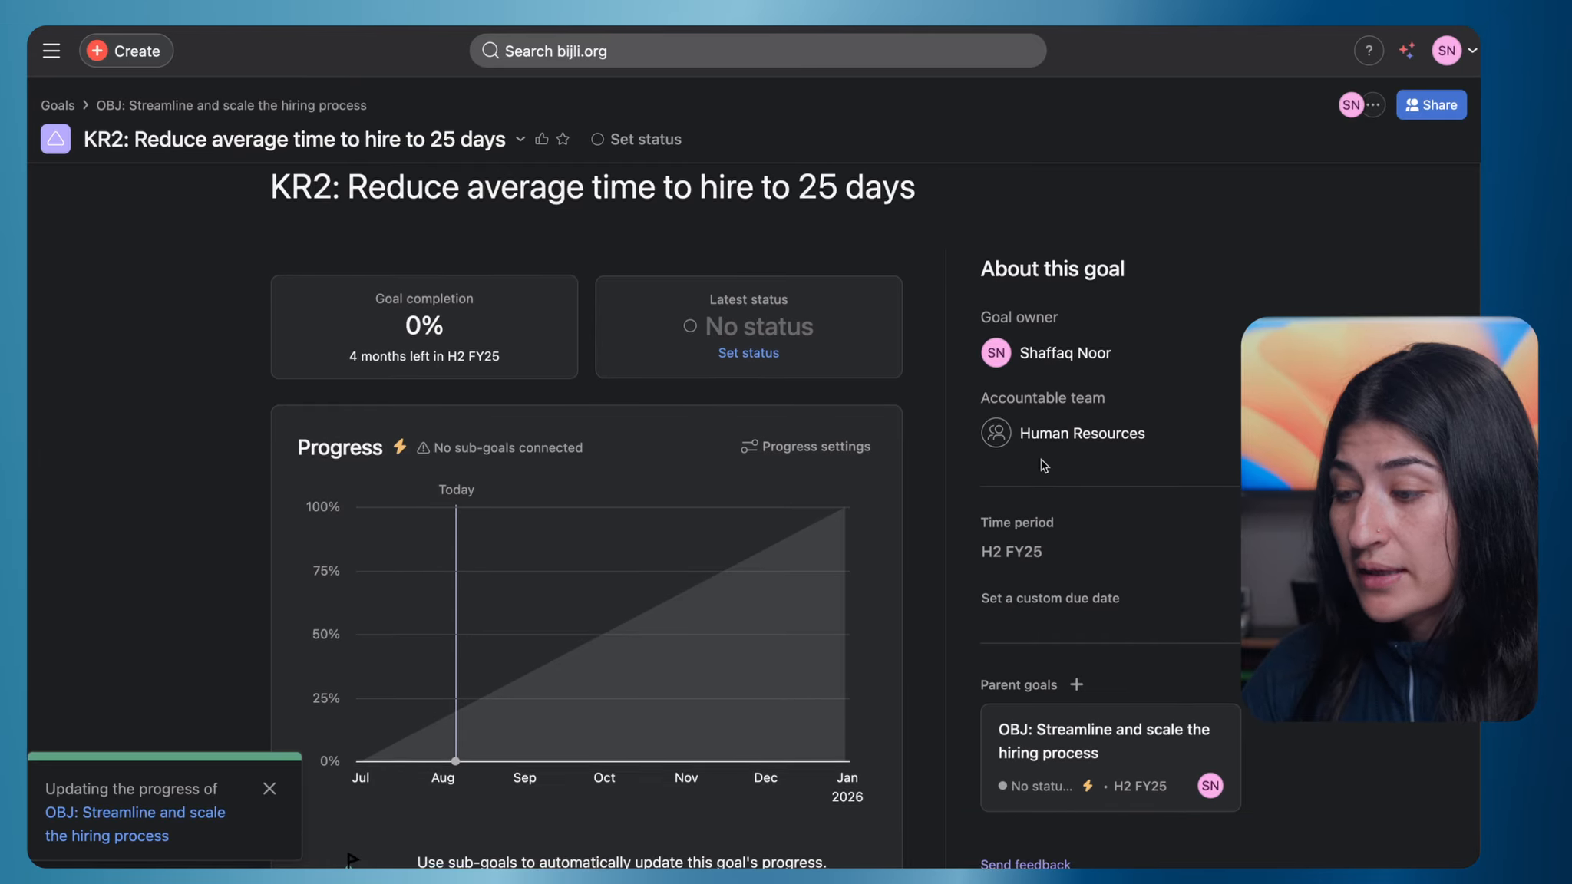
scroll(535, 556, down, 1)
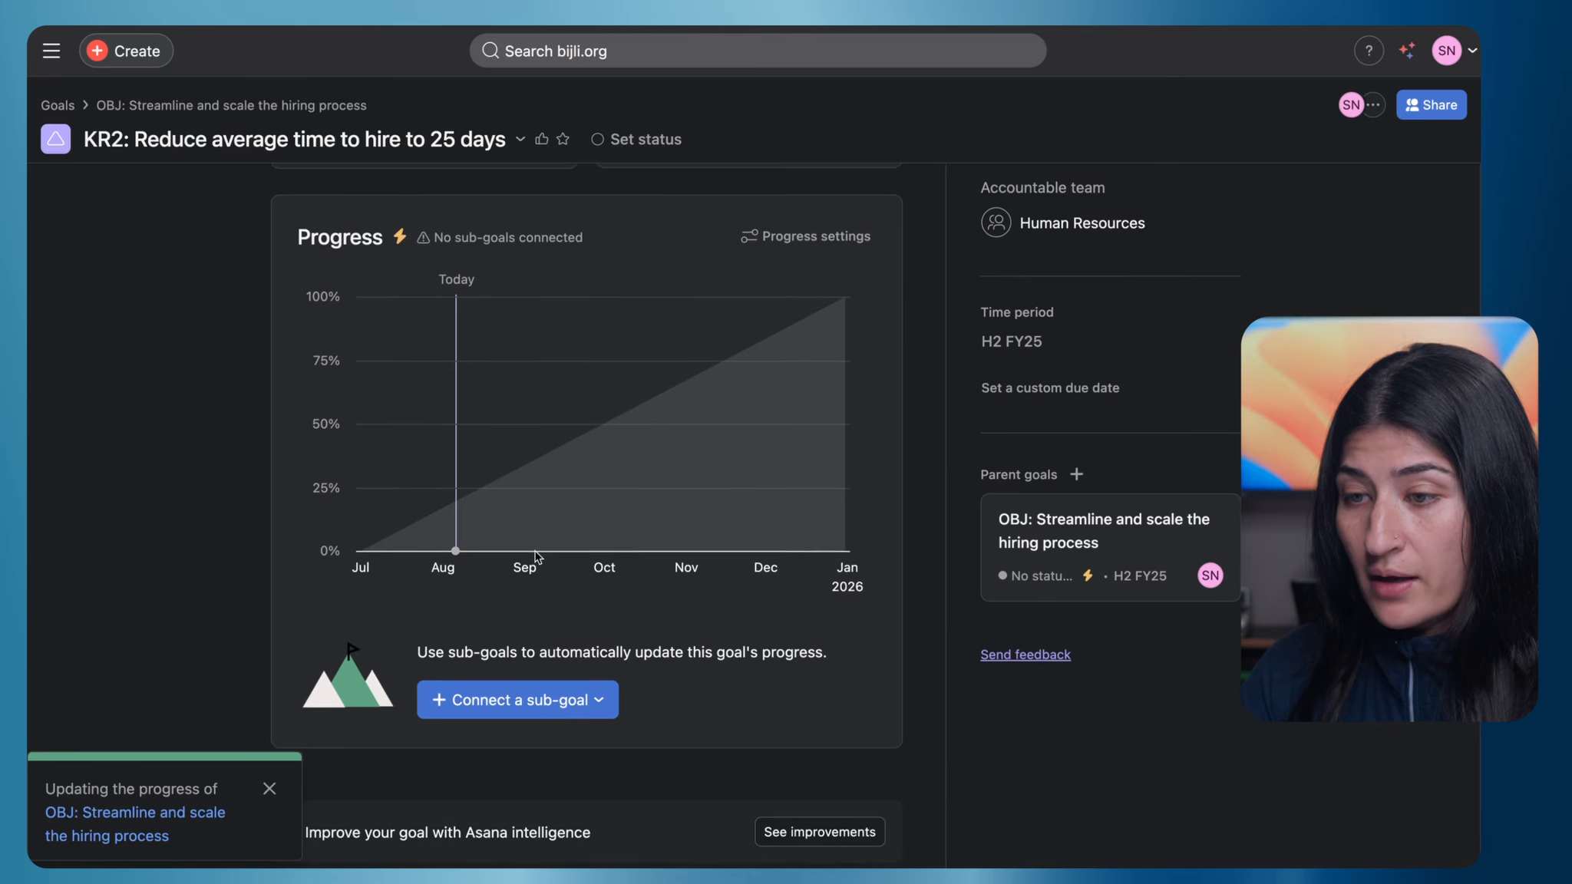
scroll(536, 557, up, 2)
scroll(536, 557, down, 2)
scroll(535, 556, up, 2)
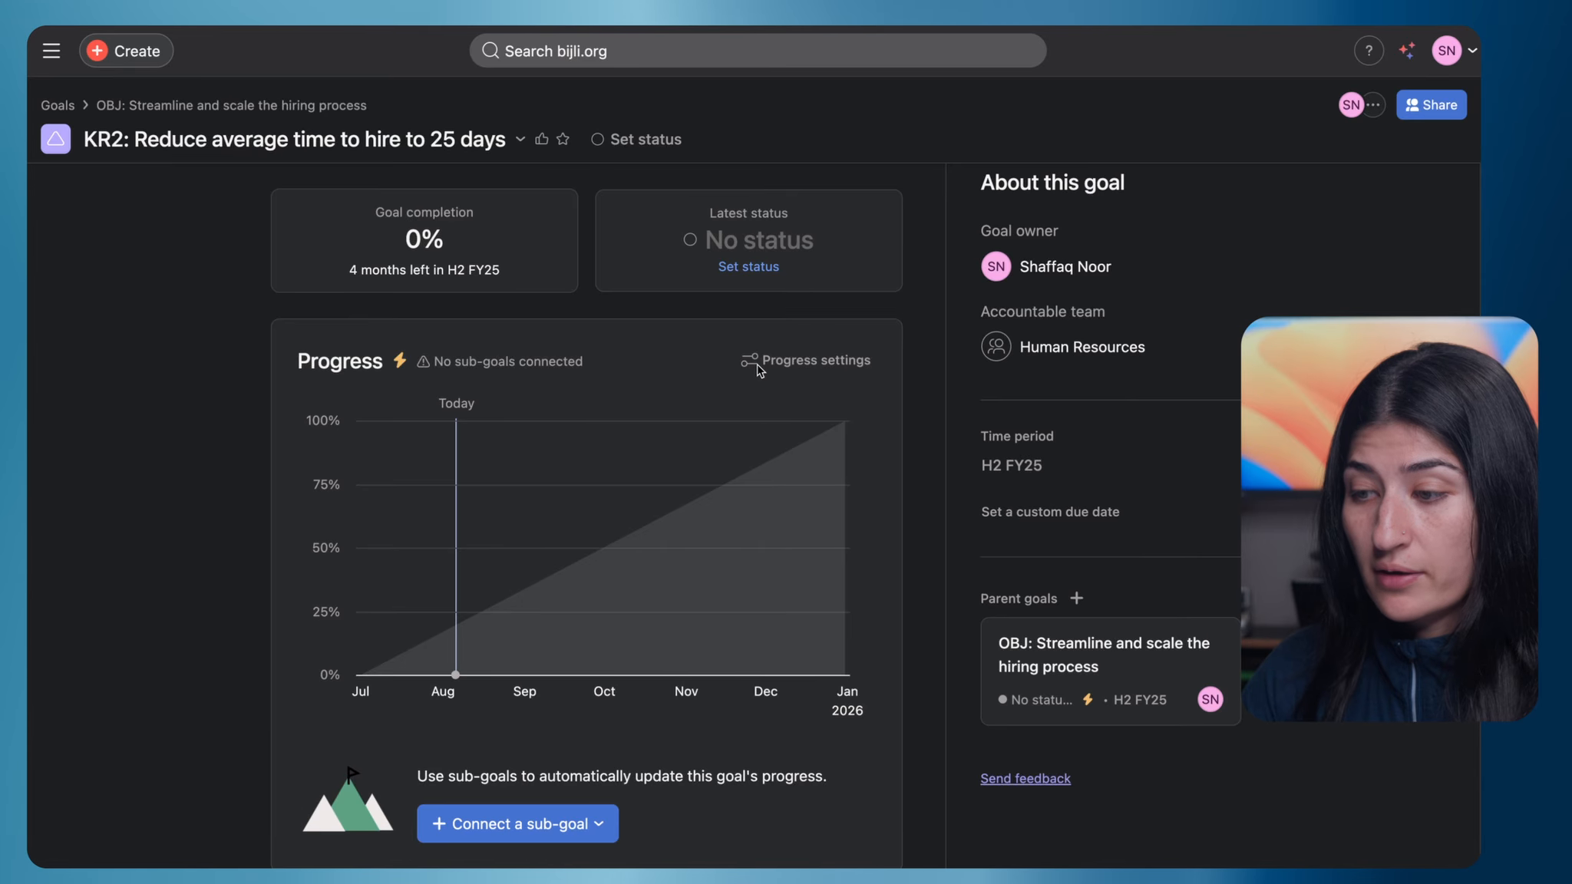
click(805, 362)
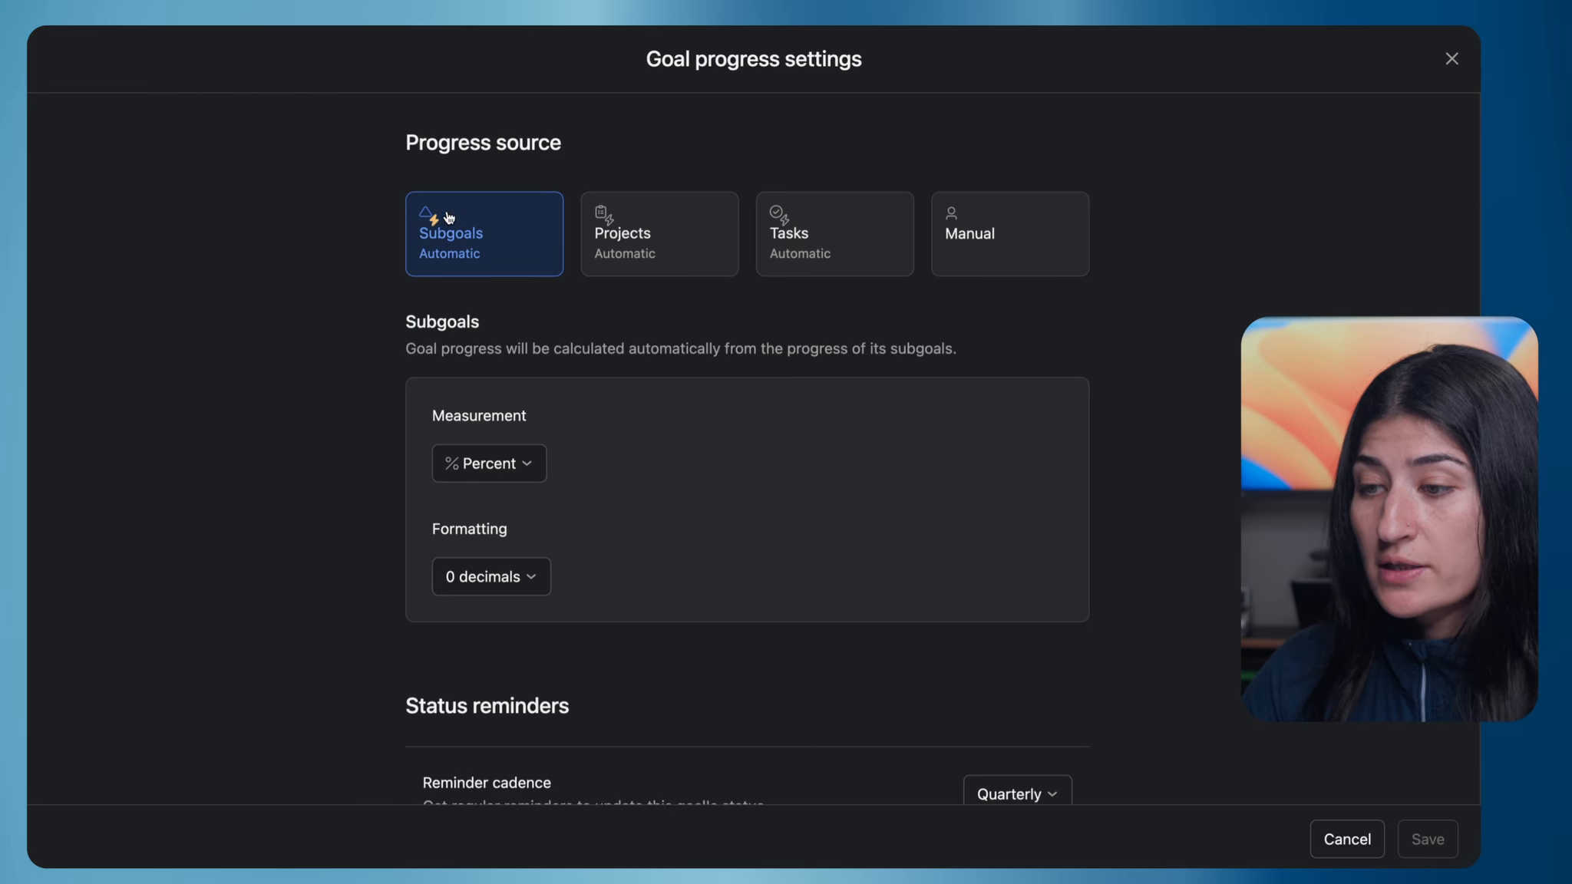
click(1065, 243)
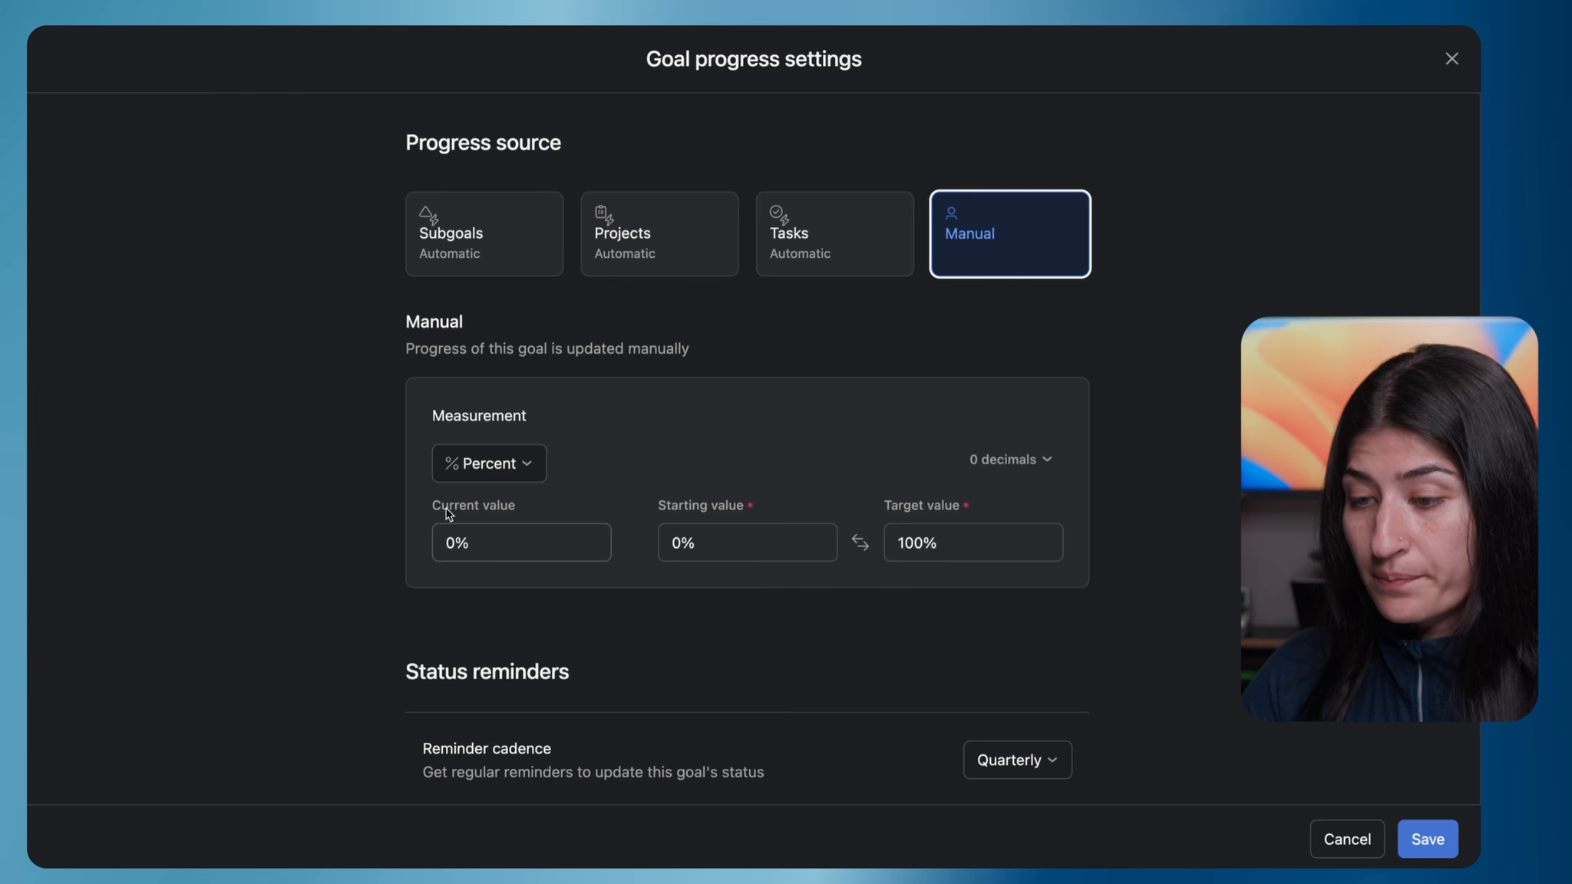
click(474, 461)
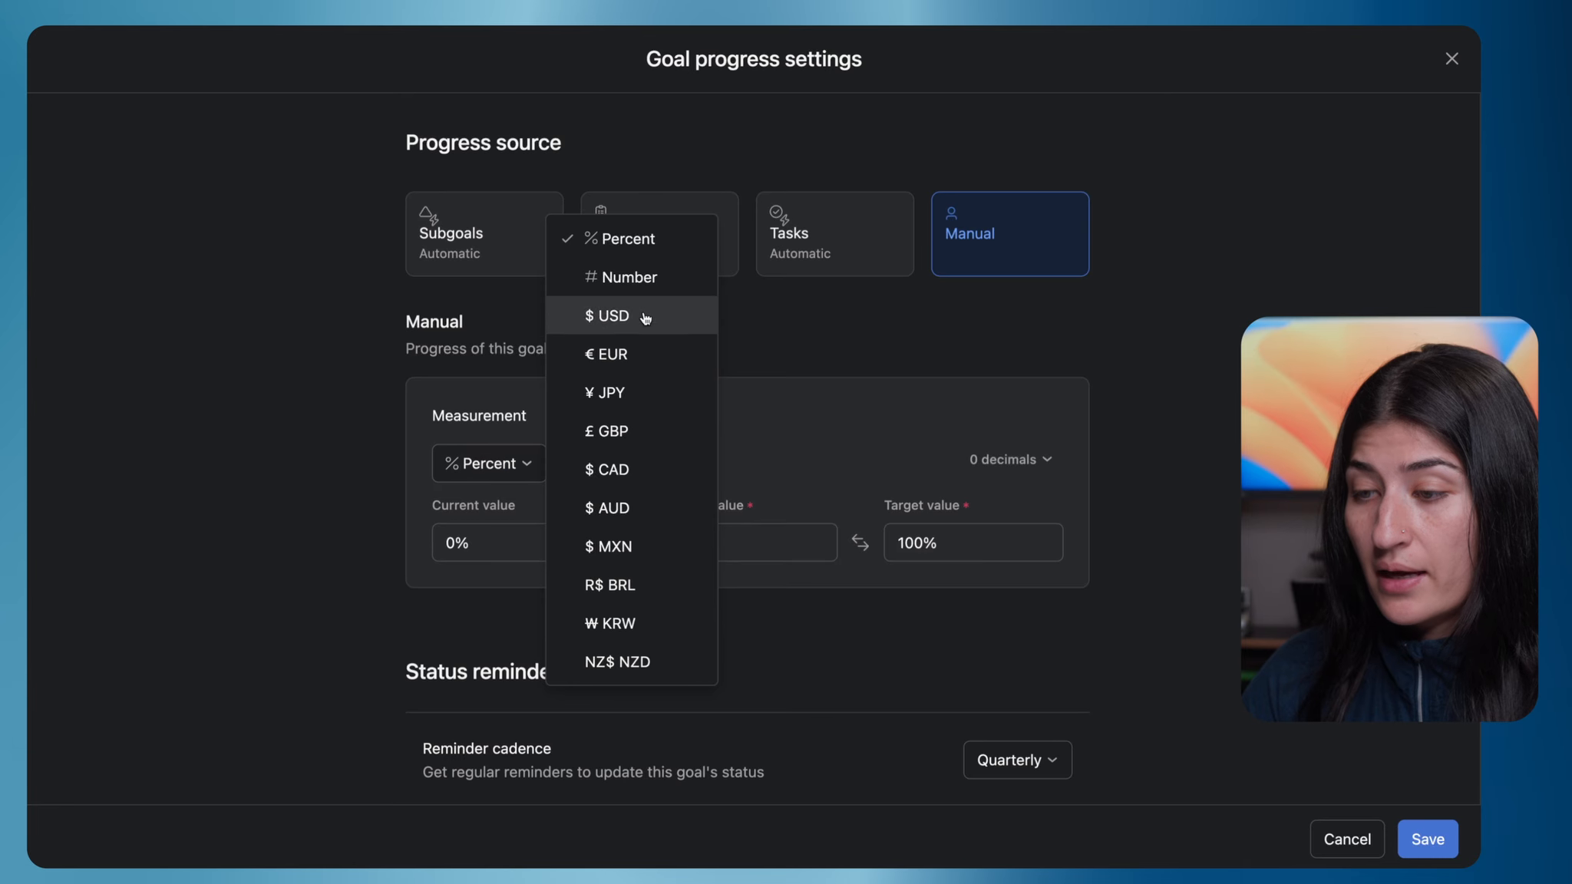
click(649, 280)
Step: Set KR2's current and starting values to 35 and its target value to 25, and save the progress settings
click(691, 540)
double_click(561, 541)
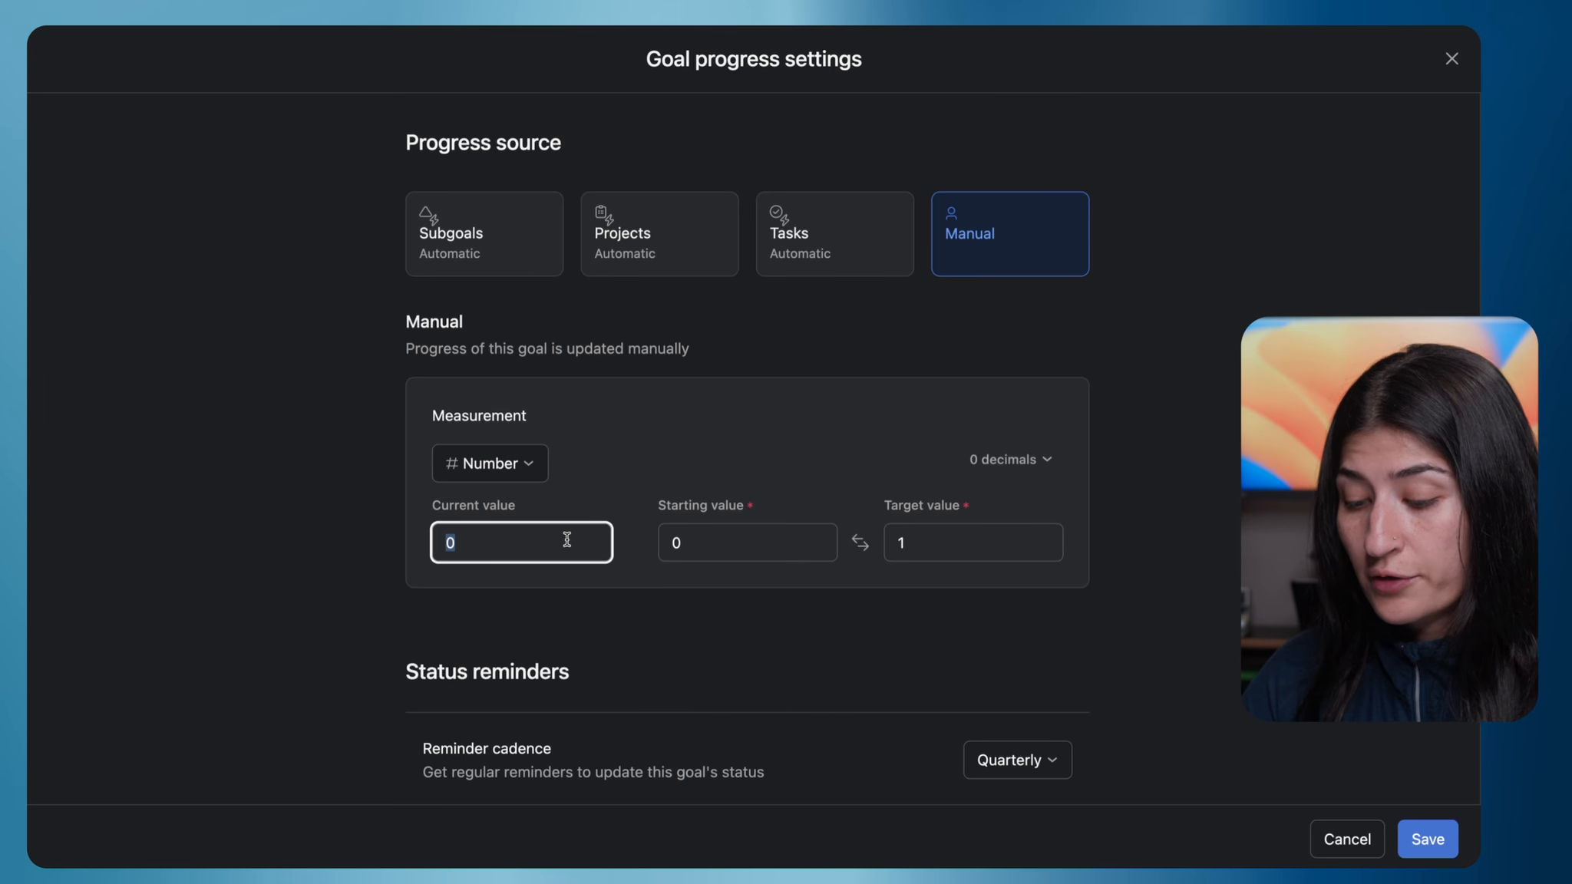
double_click(701, 548)
text(35)
double_click(1019, 534)
text(25)
key(Tab)
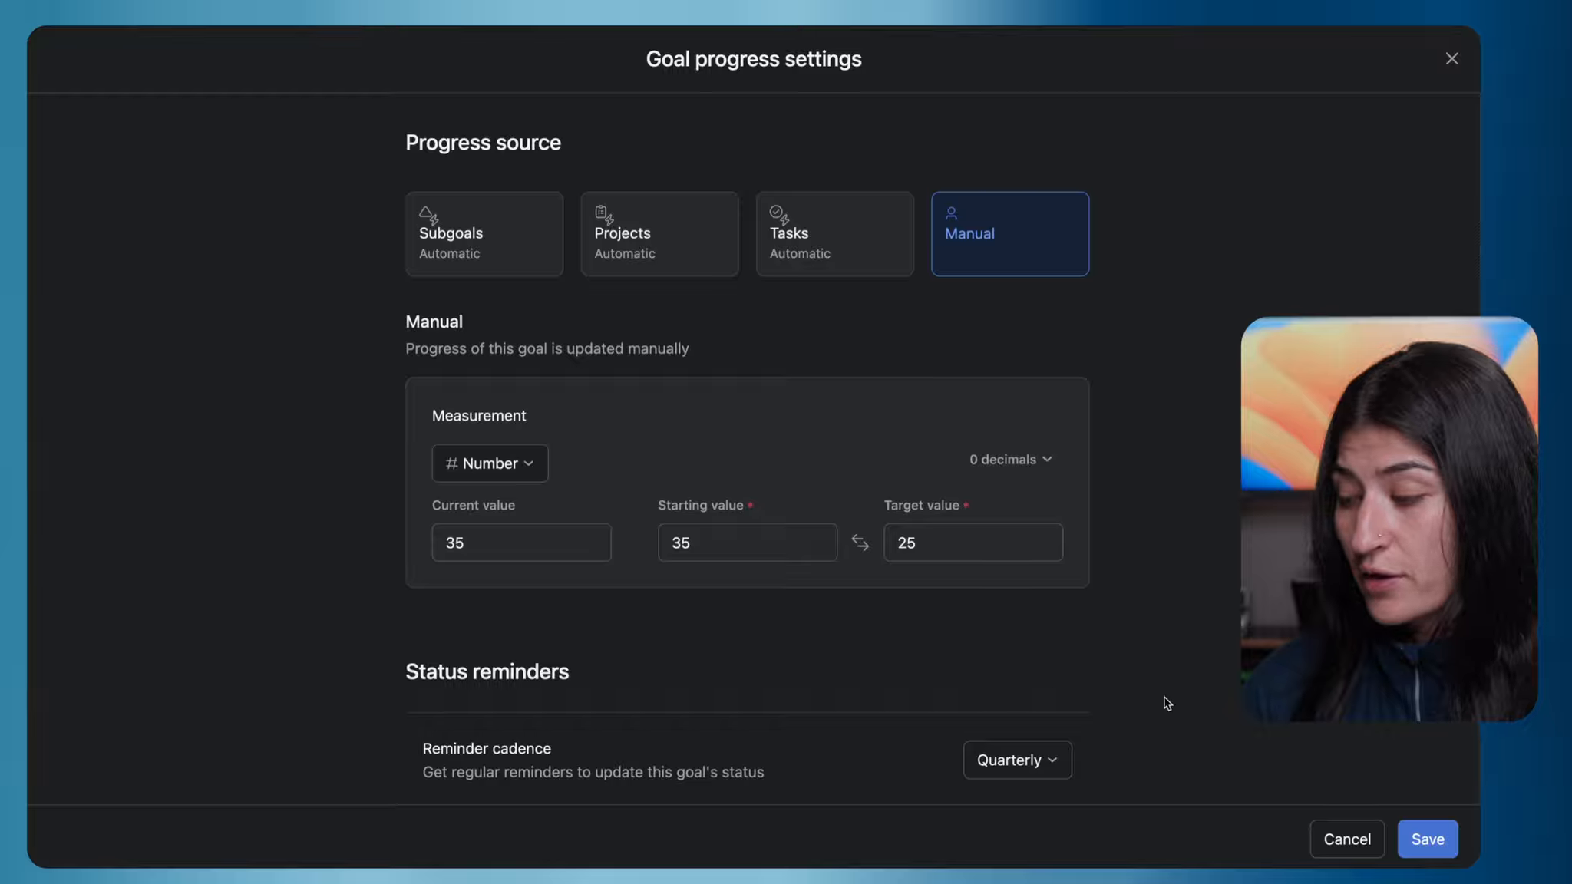
click(1432, 841)
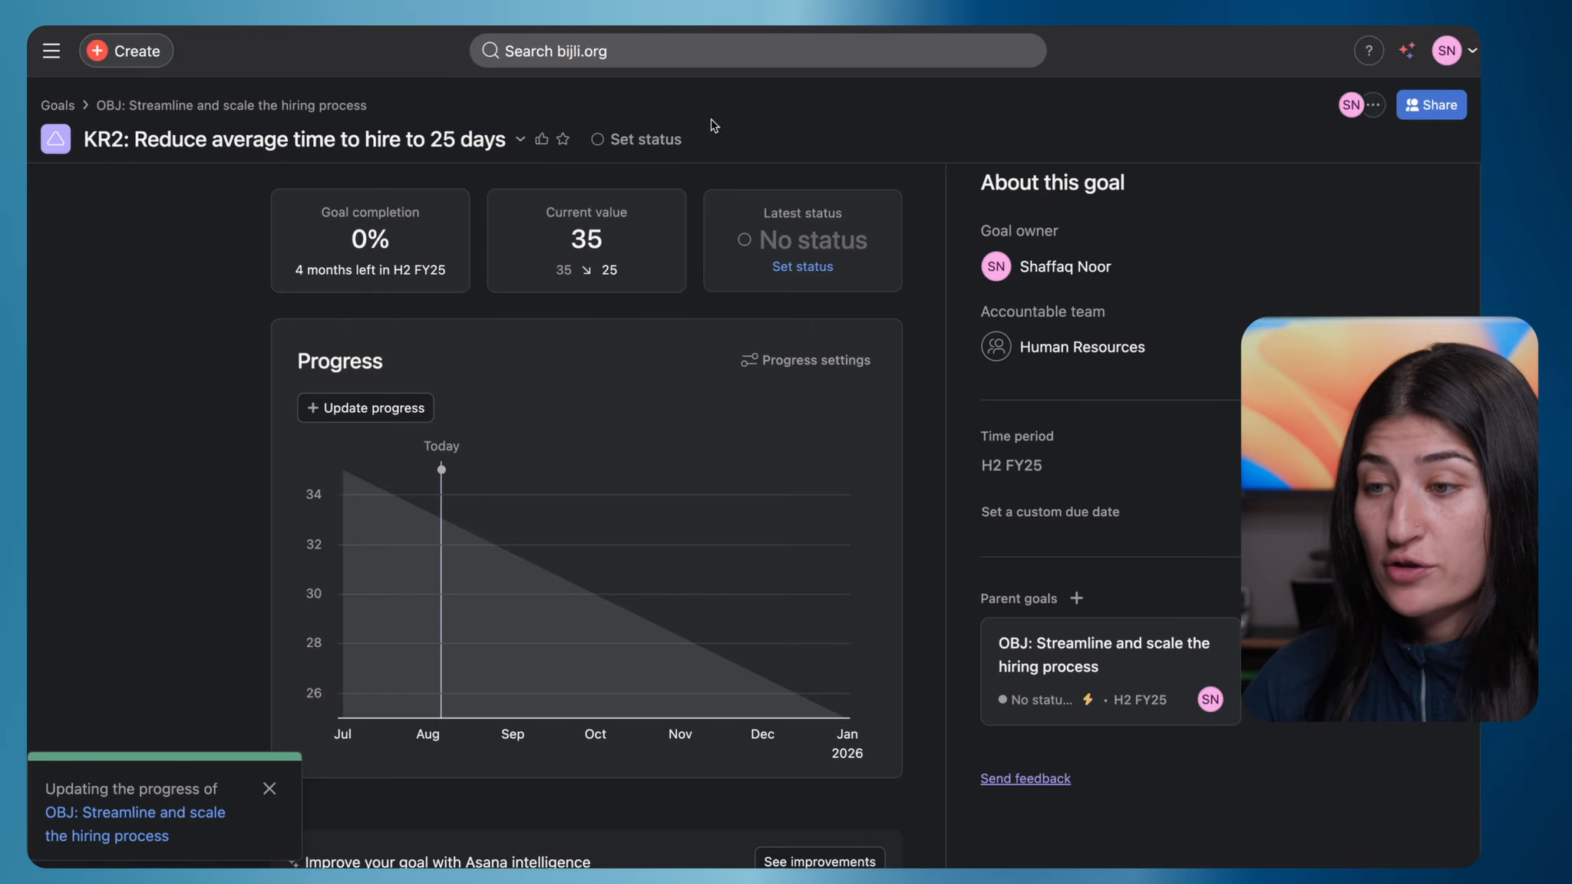
Step: Return to the hiring objective and review its goal completion and the progress of both sub-goals
click(163, 105)
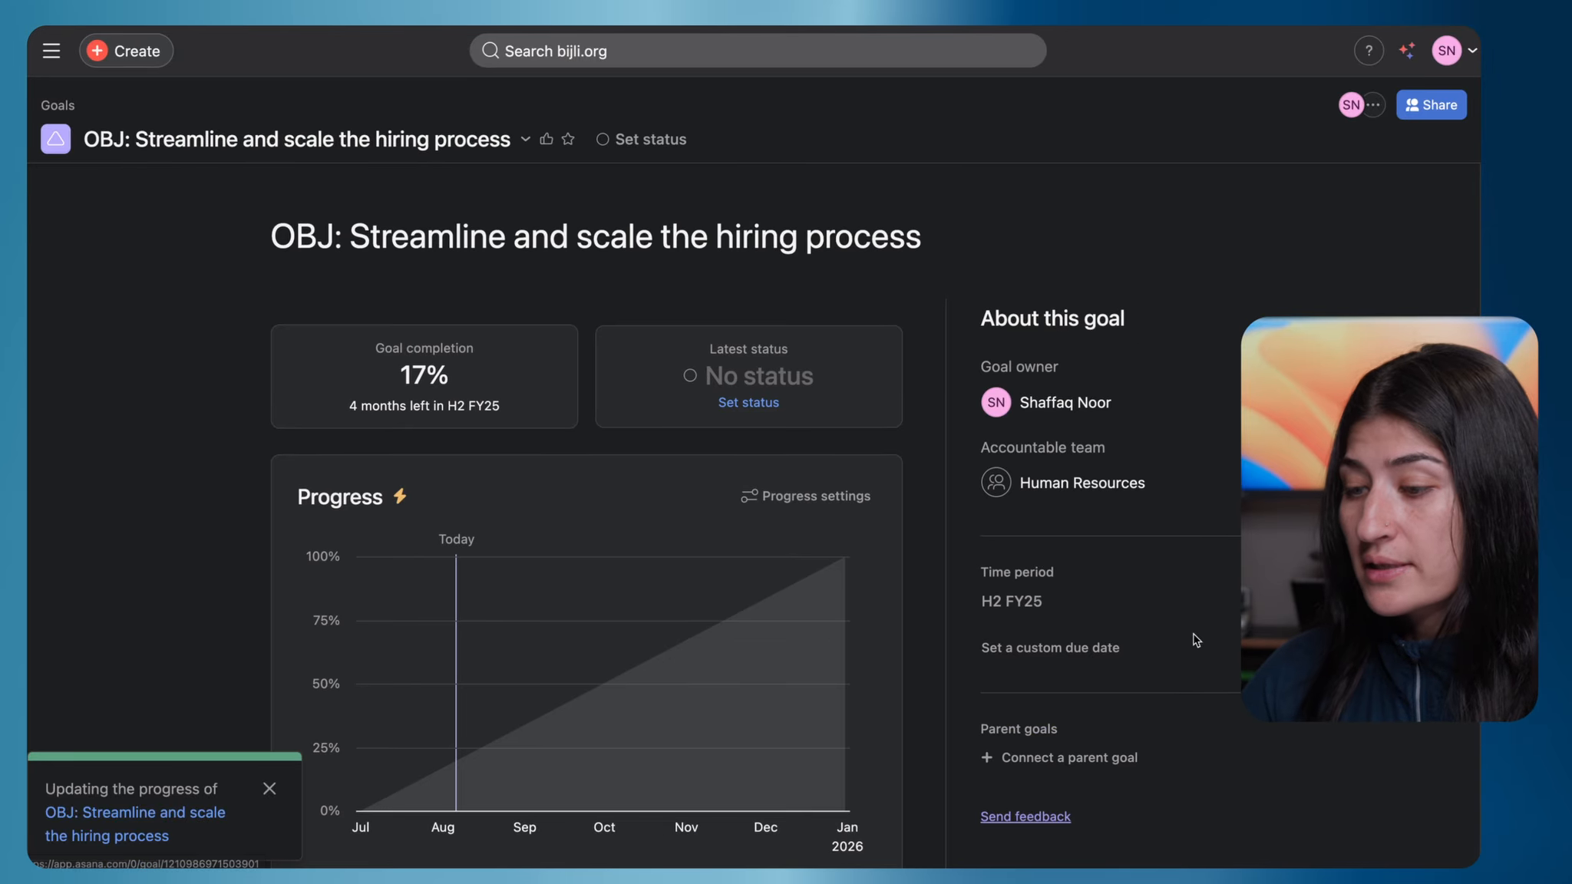
scroll(695, 648, down, 8)
scroll(695, 649, up, 10)
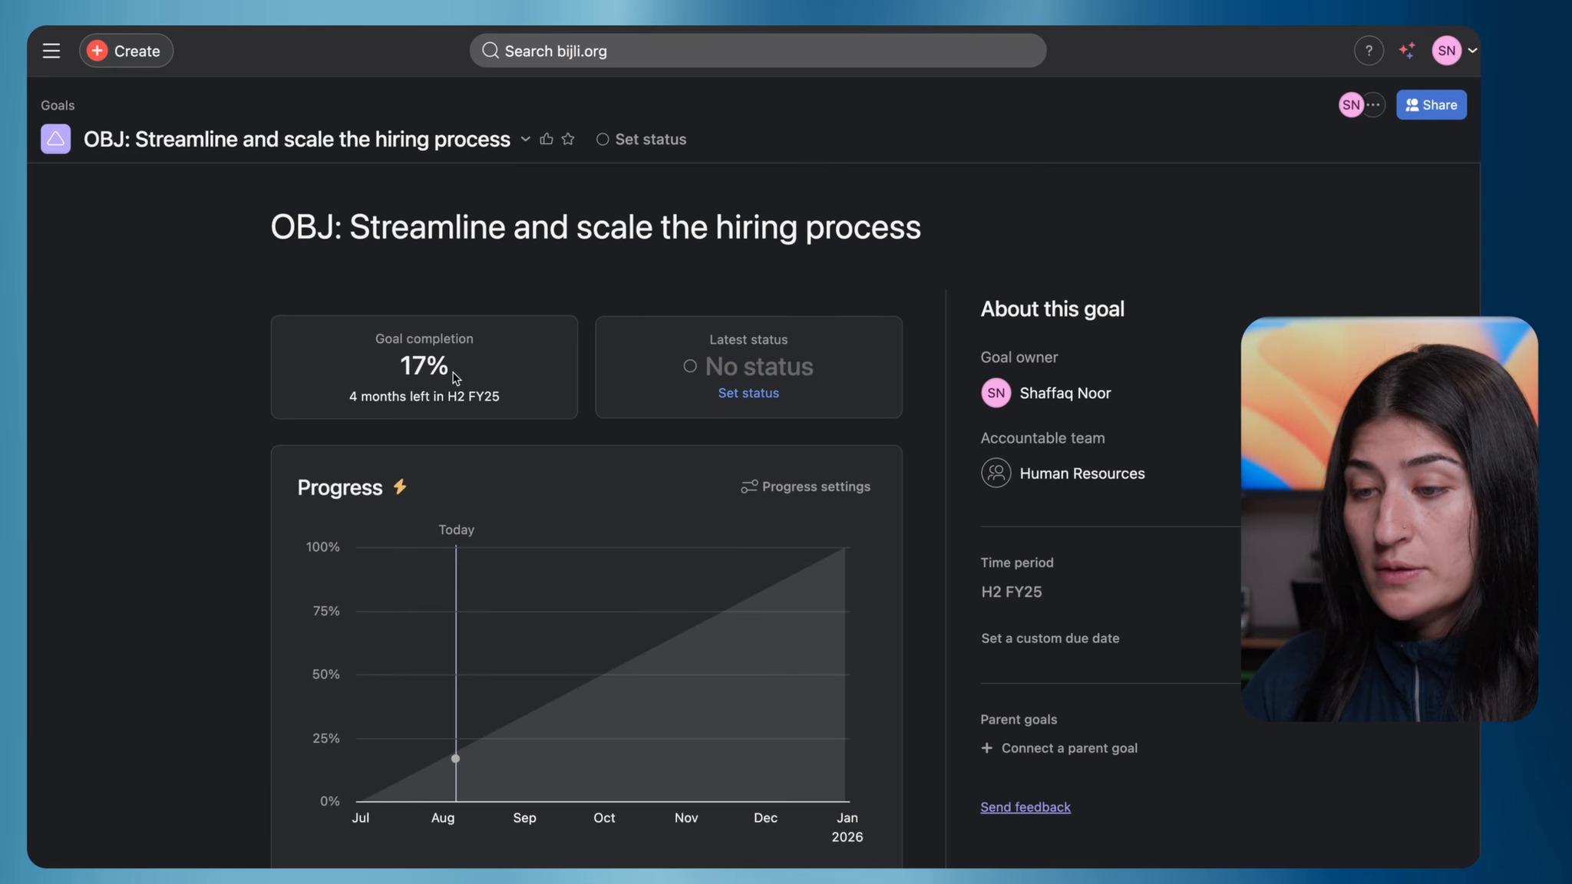
scroll(475, 407, down, 5)
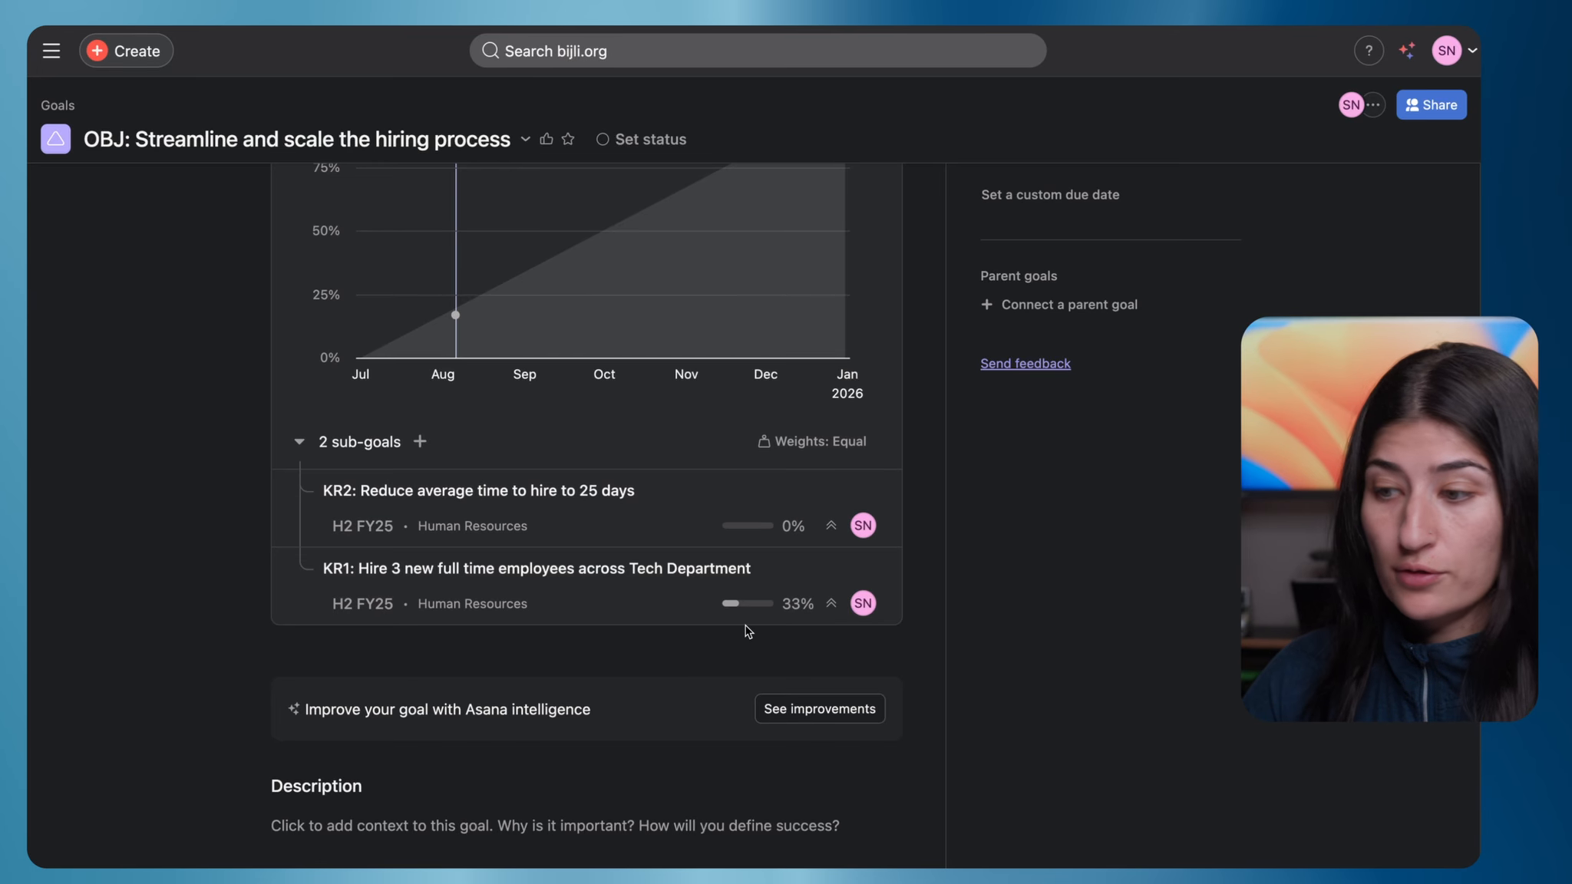
scroll(718, 391, down, 7)
scroll(714, 390, up, 13)
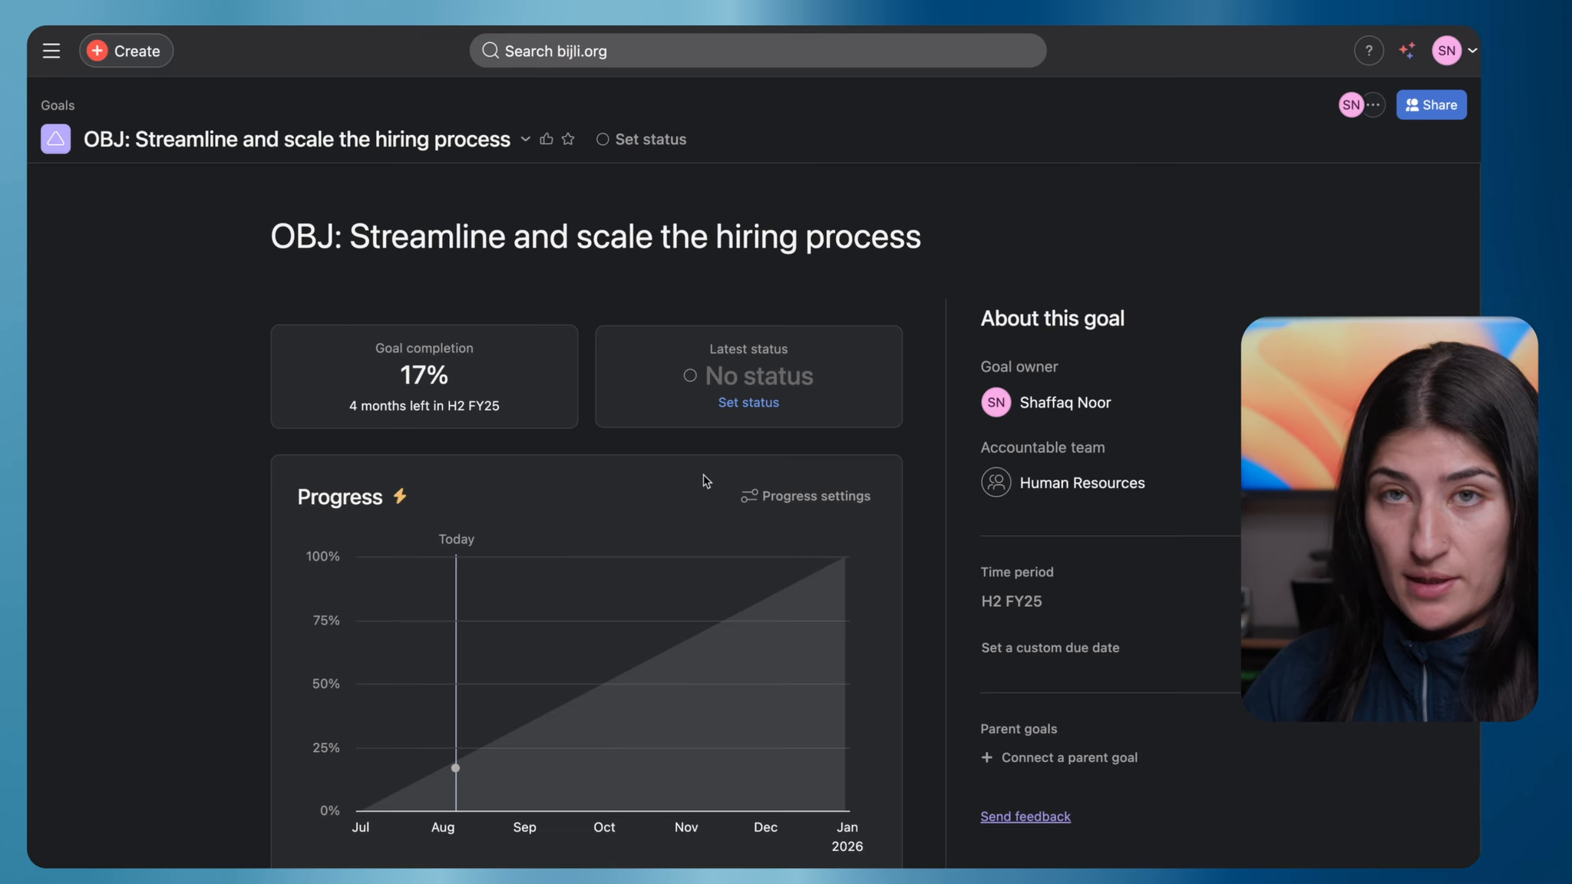
Step: Create a blank sub-goal titled "KR3: Conduct structured interviews for 100% of open roles" under the hiring objective
scroll(703, 481, down, 6)
click(419, 399)
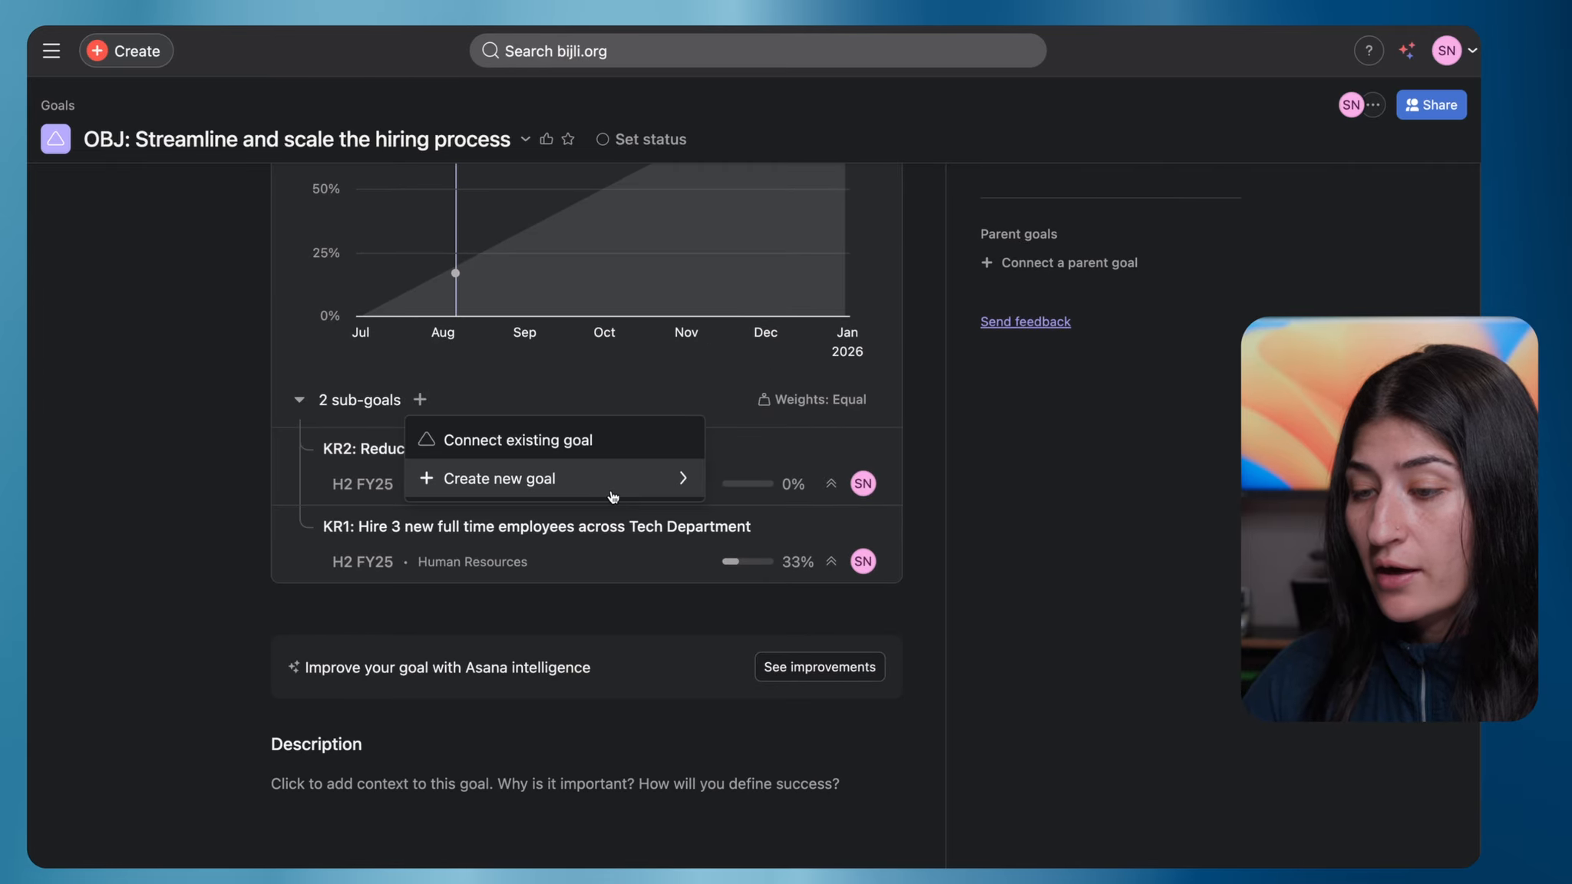
mouse_move(629, 480)
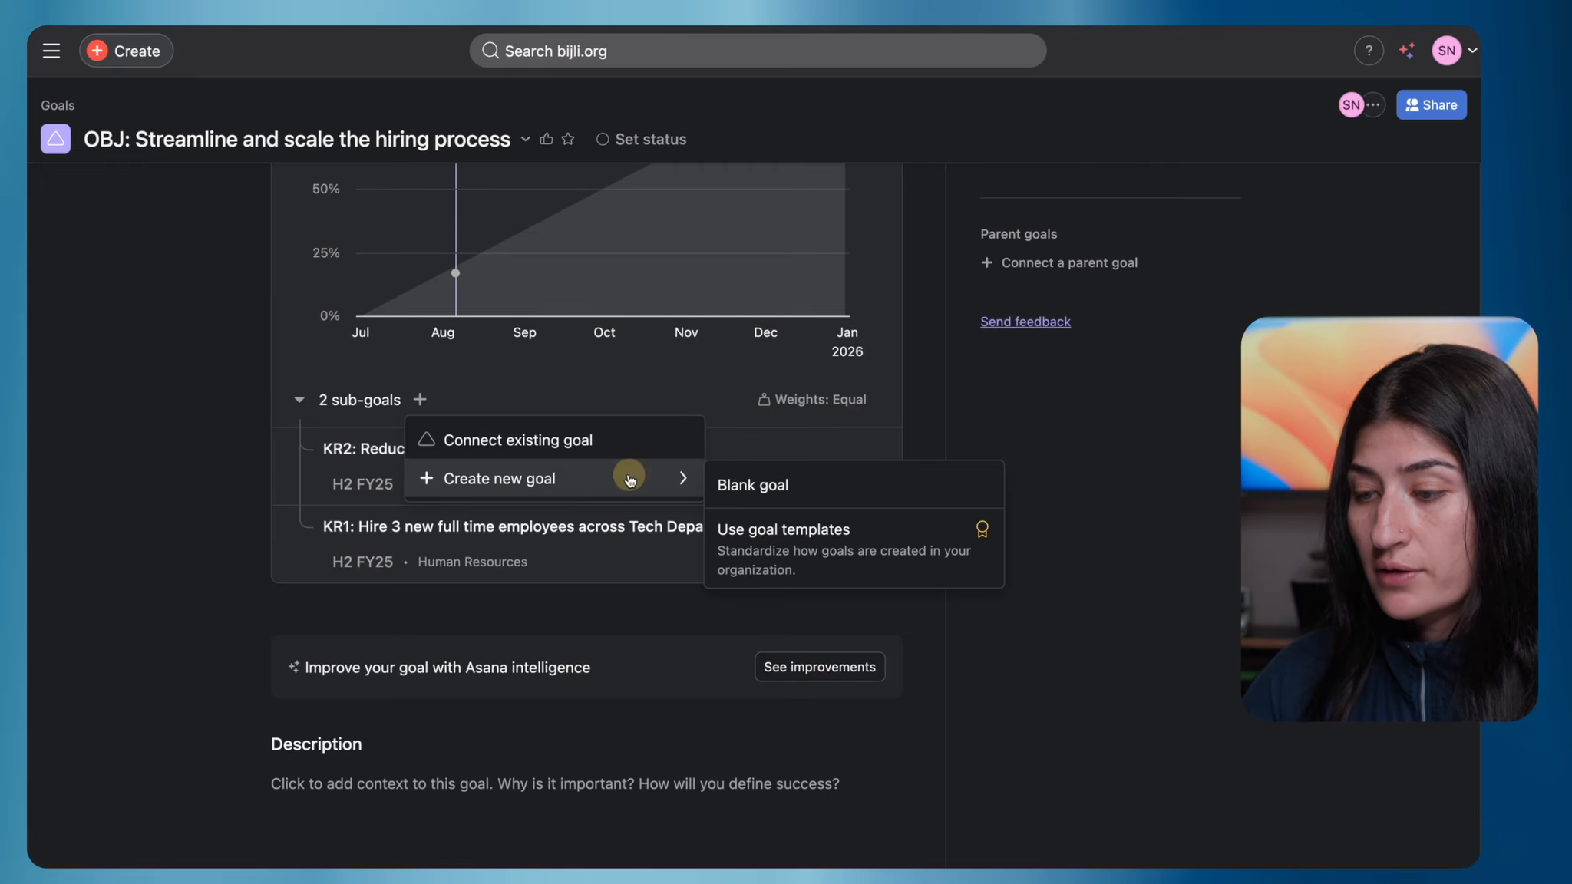
click(798, 484)
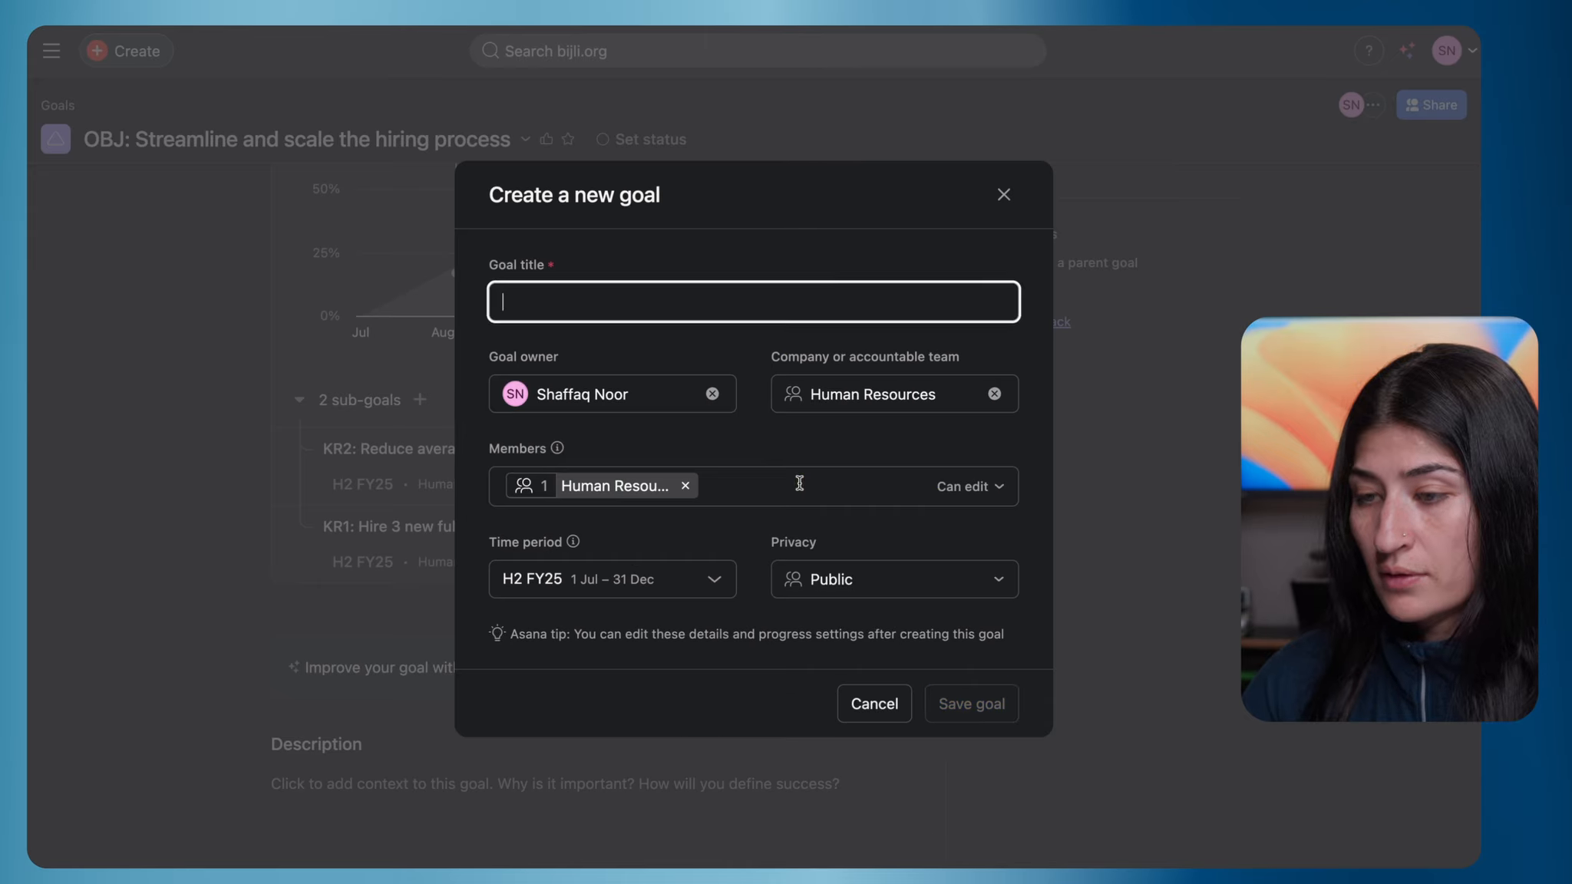
text(KR3:)
click(597, 303)
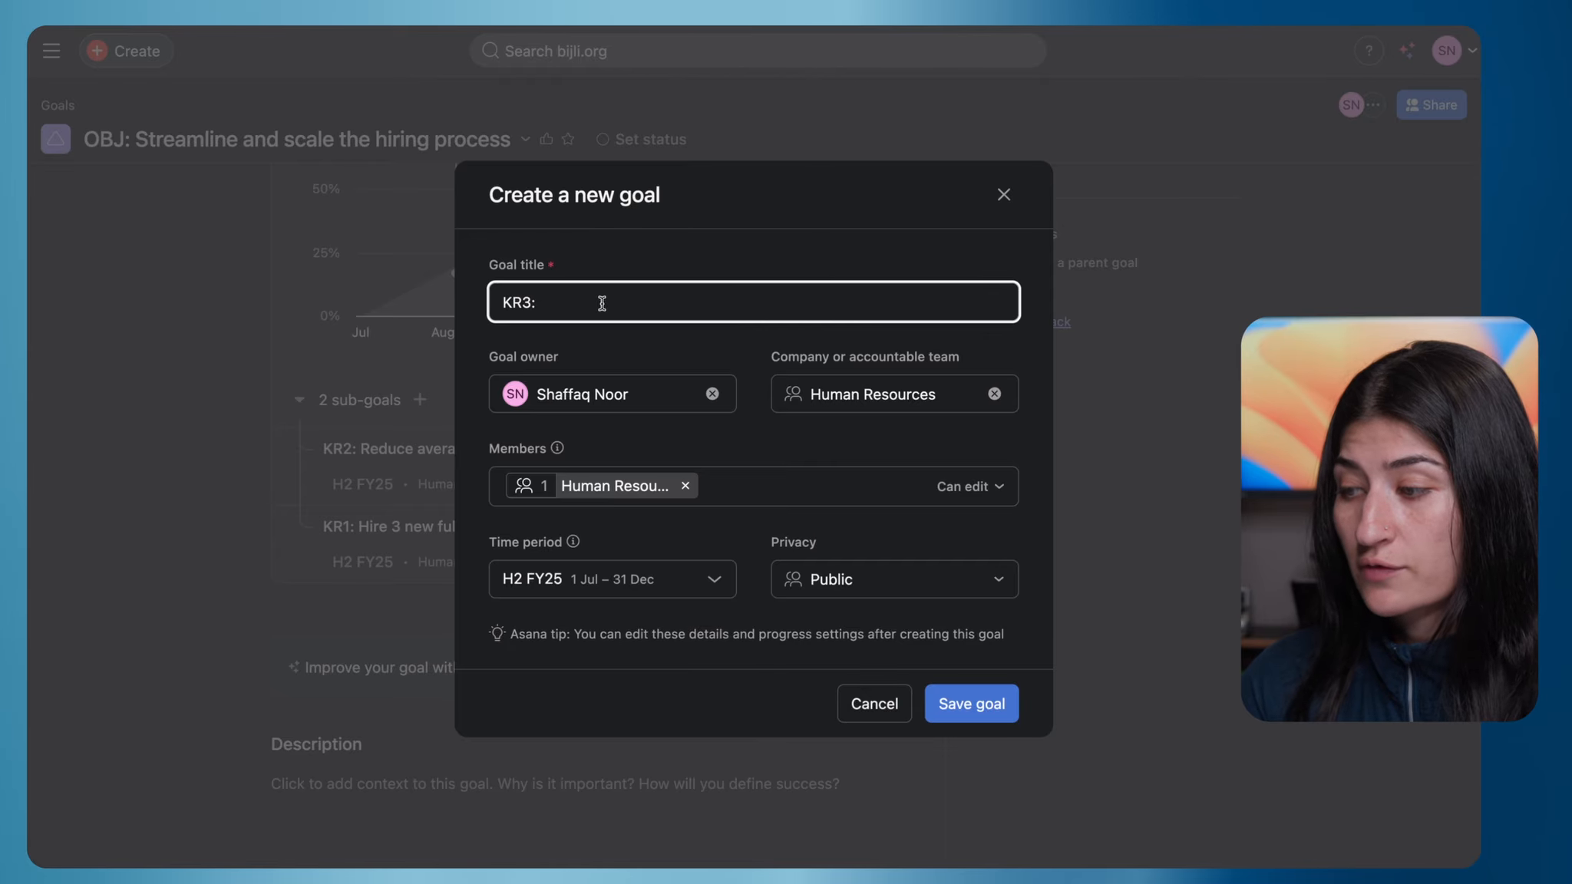
text(Conduct structured interviews for 100% of open roles)
key(Return)
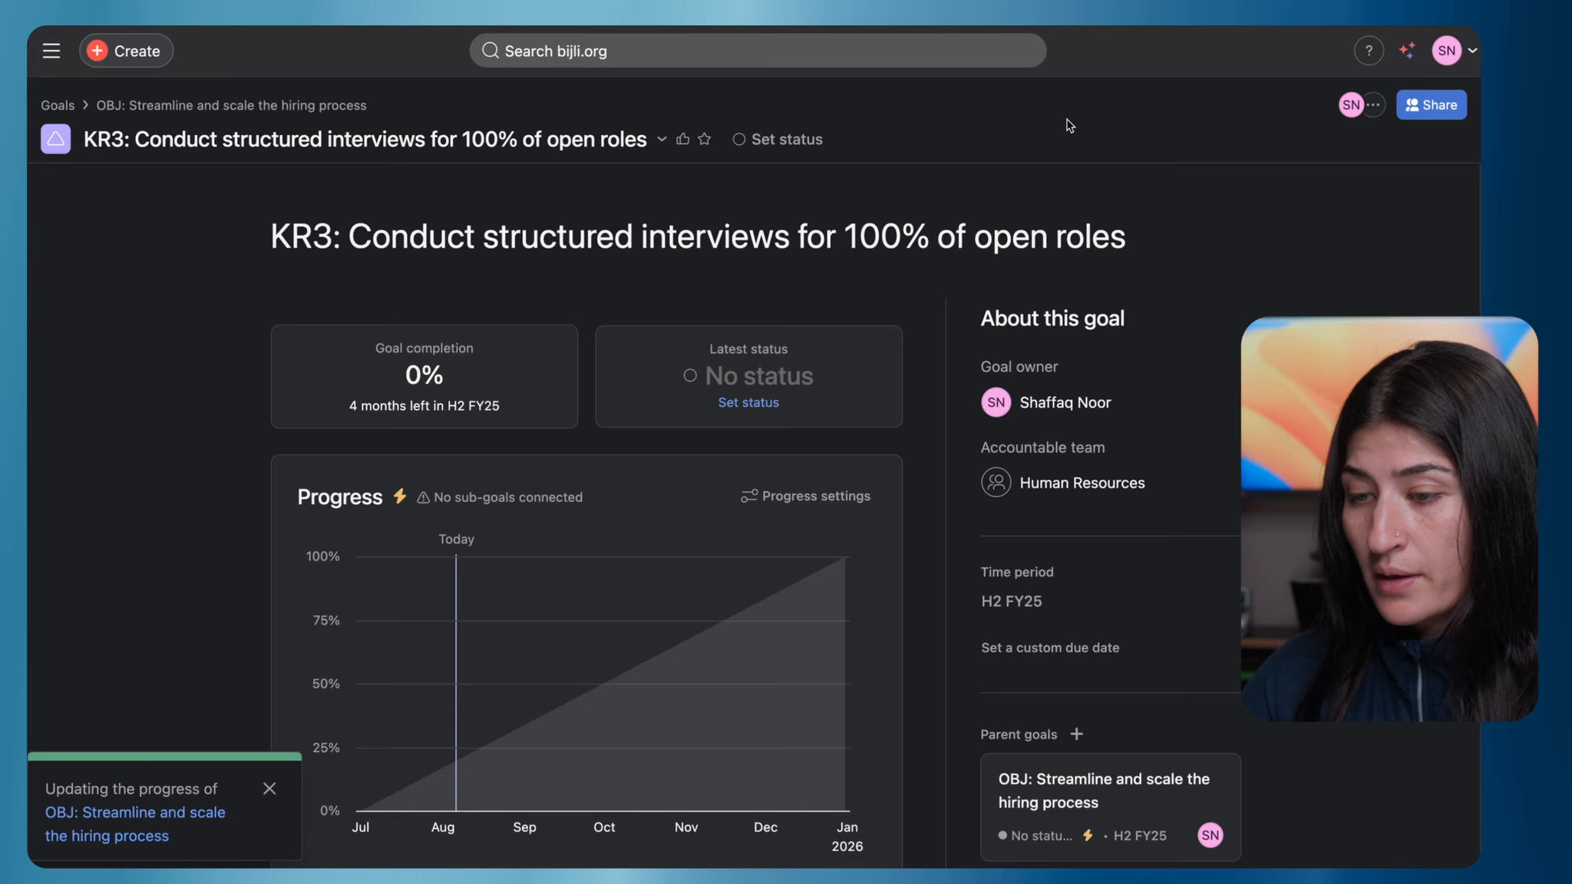
Step: Set the KR3 goal's progress source to Manual, measured in percent from 0% to 100%
click(688, 536)
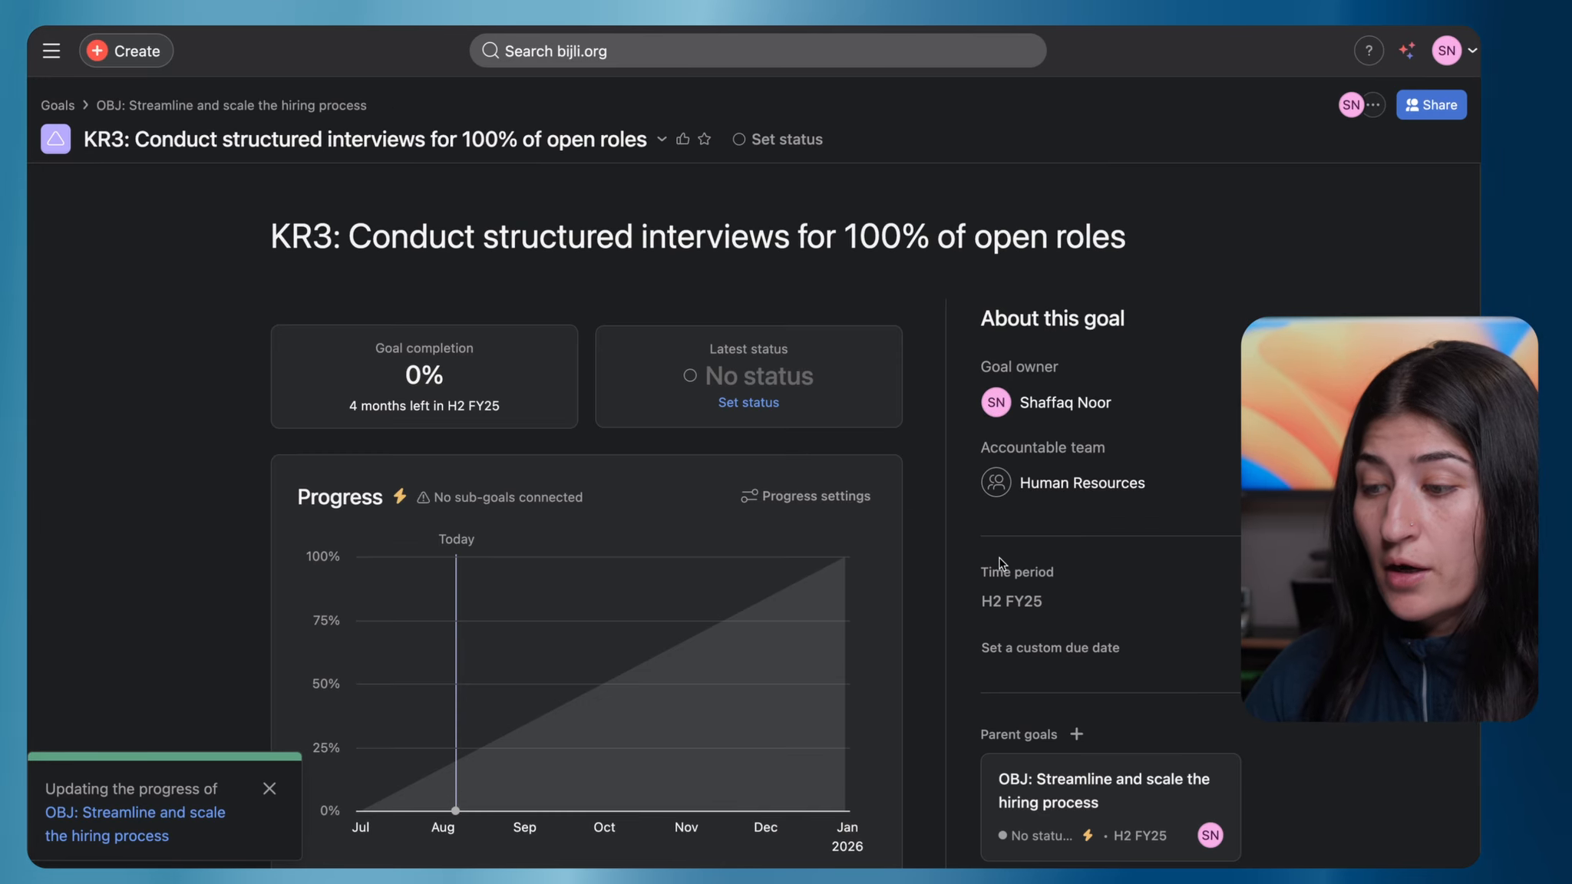
click(848, 501)
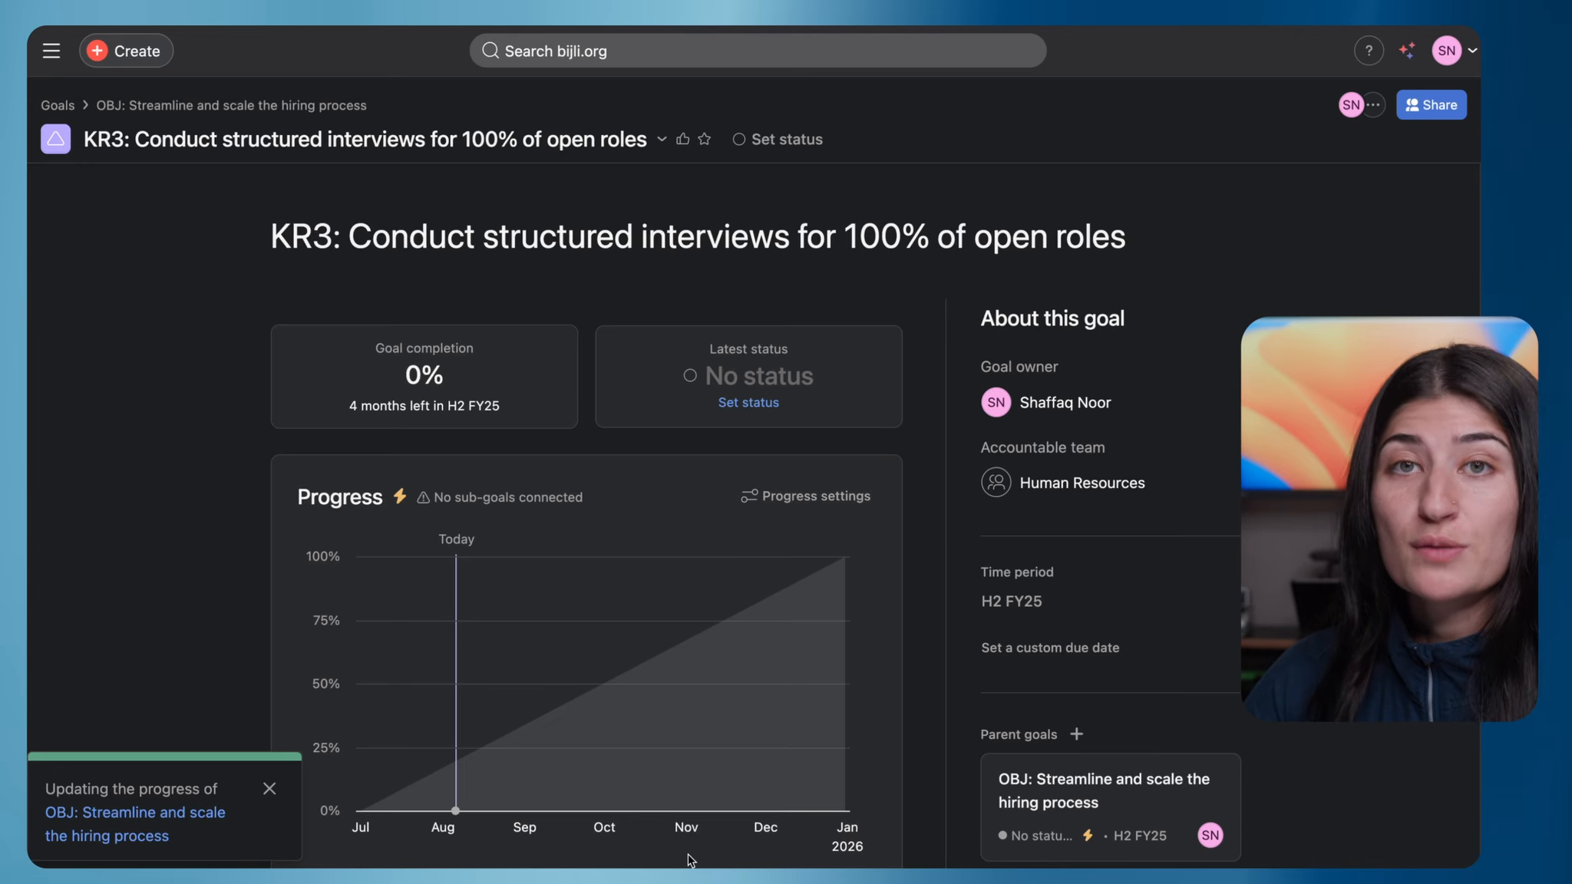
click(833, 496)
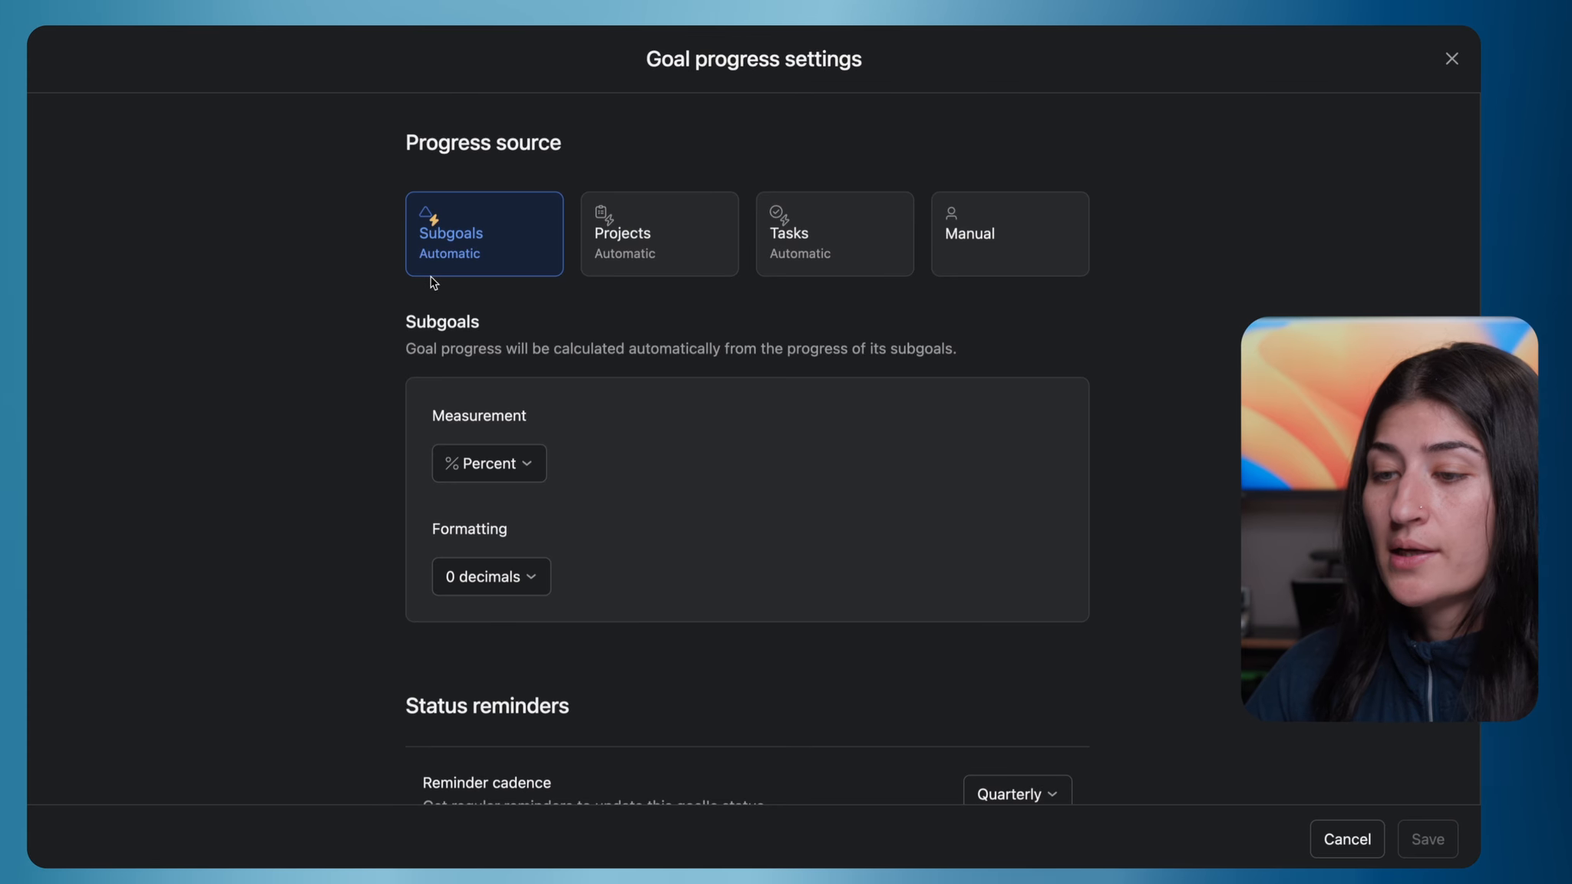
click(1011, 244)
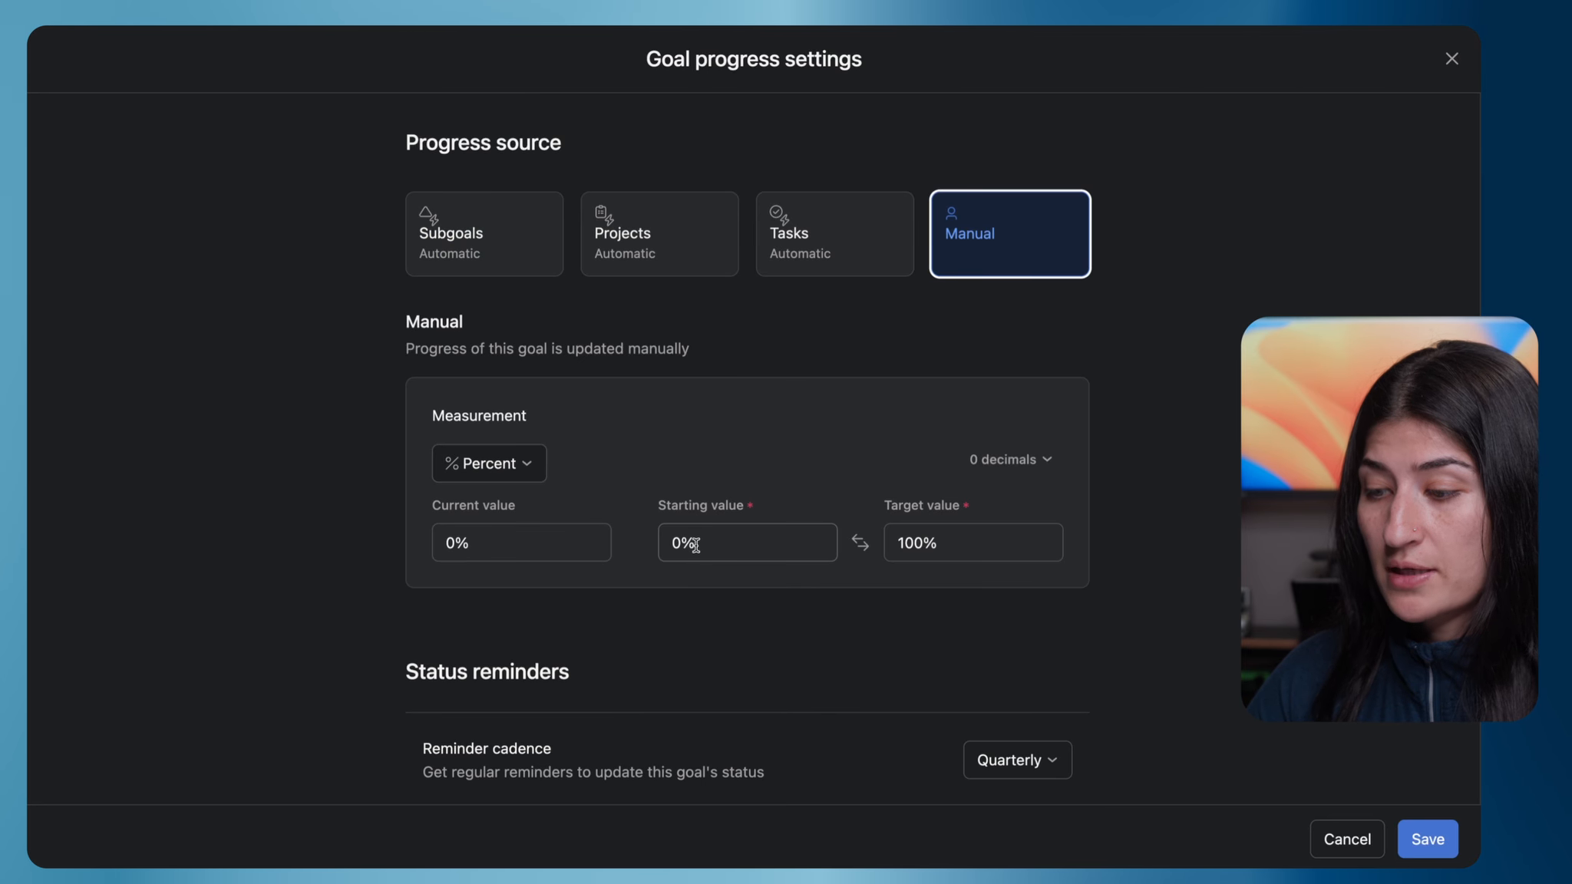
click(696, 545)
click(981, 548)
Step: Examine the status reminder cadence in the KR3 goal's progress settings
scroll(979, 551, down, 2)
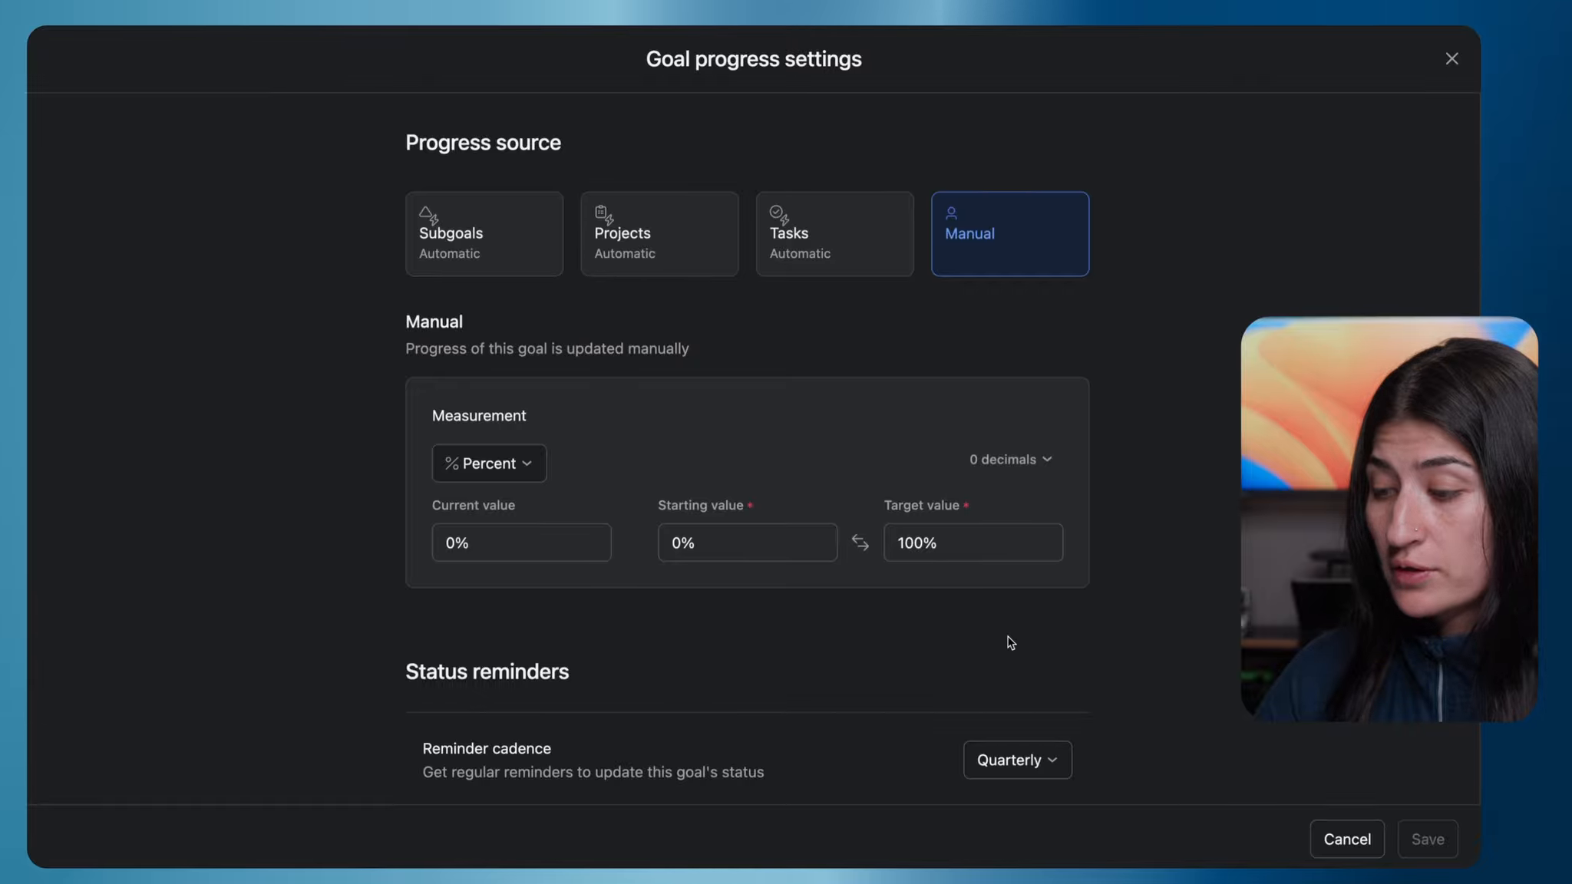
scroll(1010, 638, down, 2)
scroll(1020, 747, down, 1)
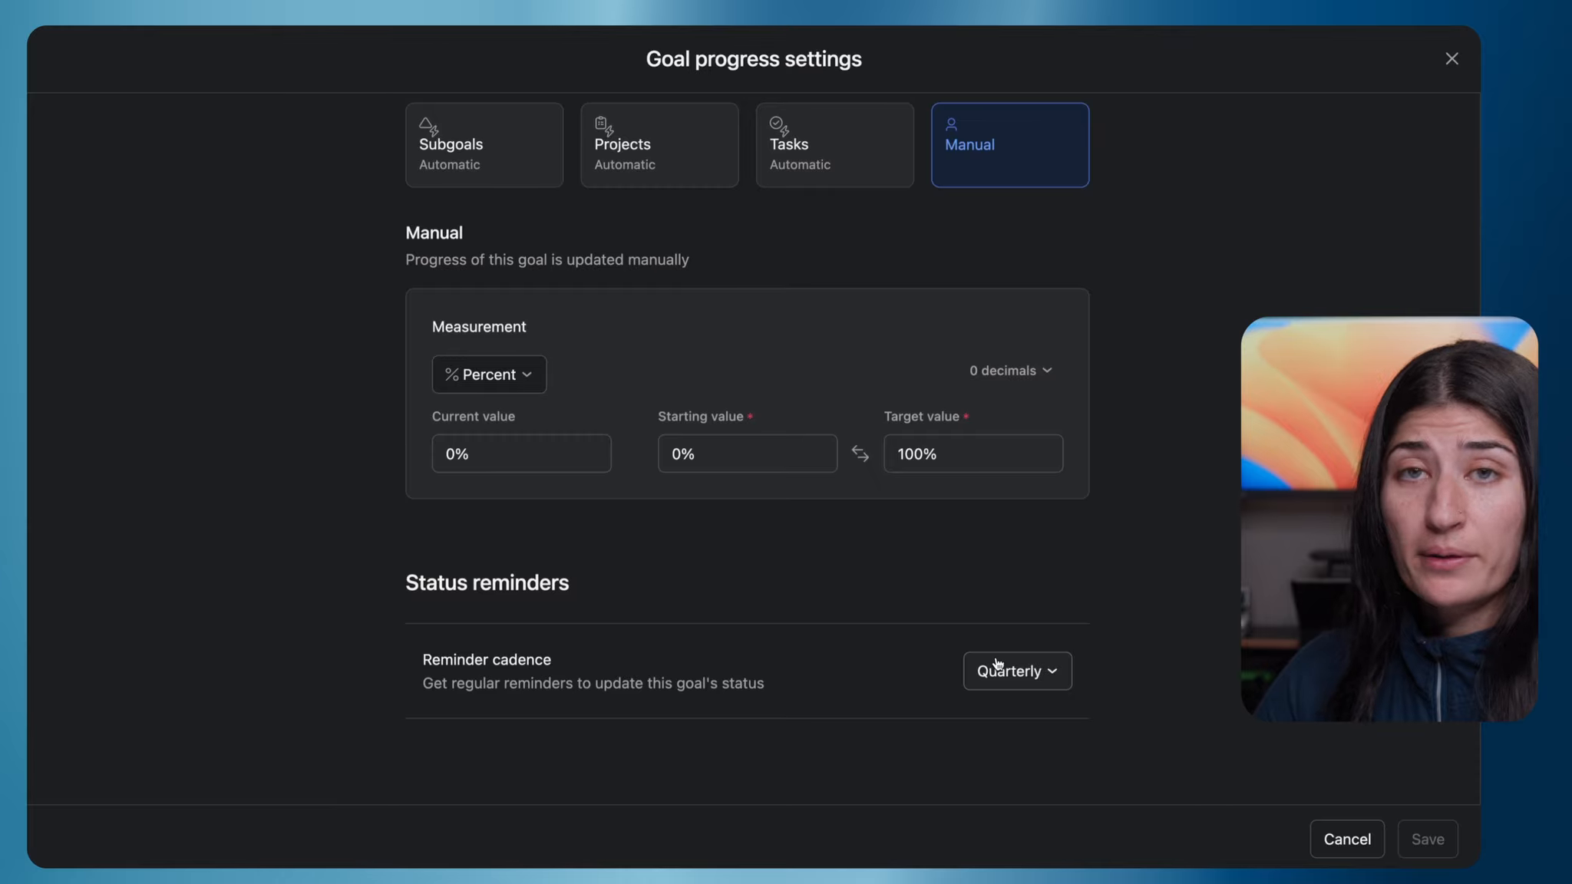
scroll(996, 661, up, 1)
scroll(996, 661, down, 1)
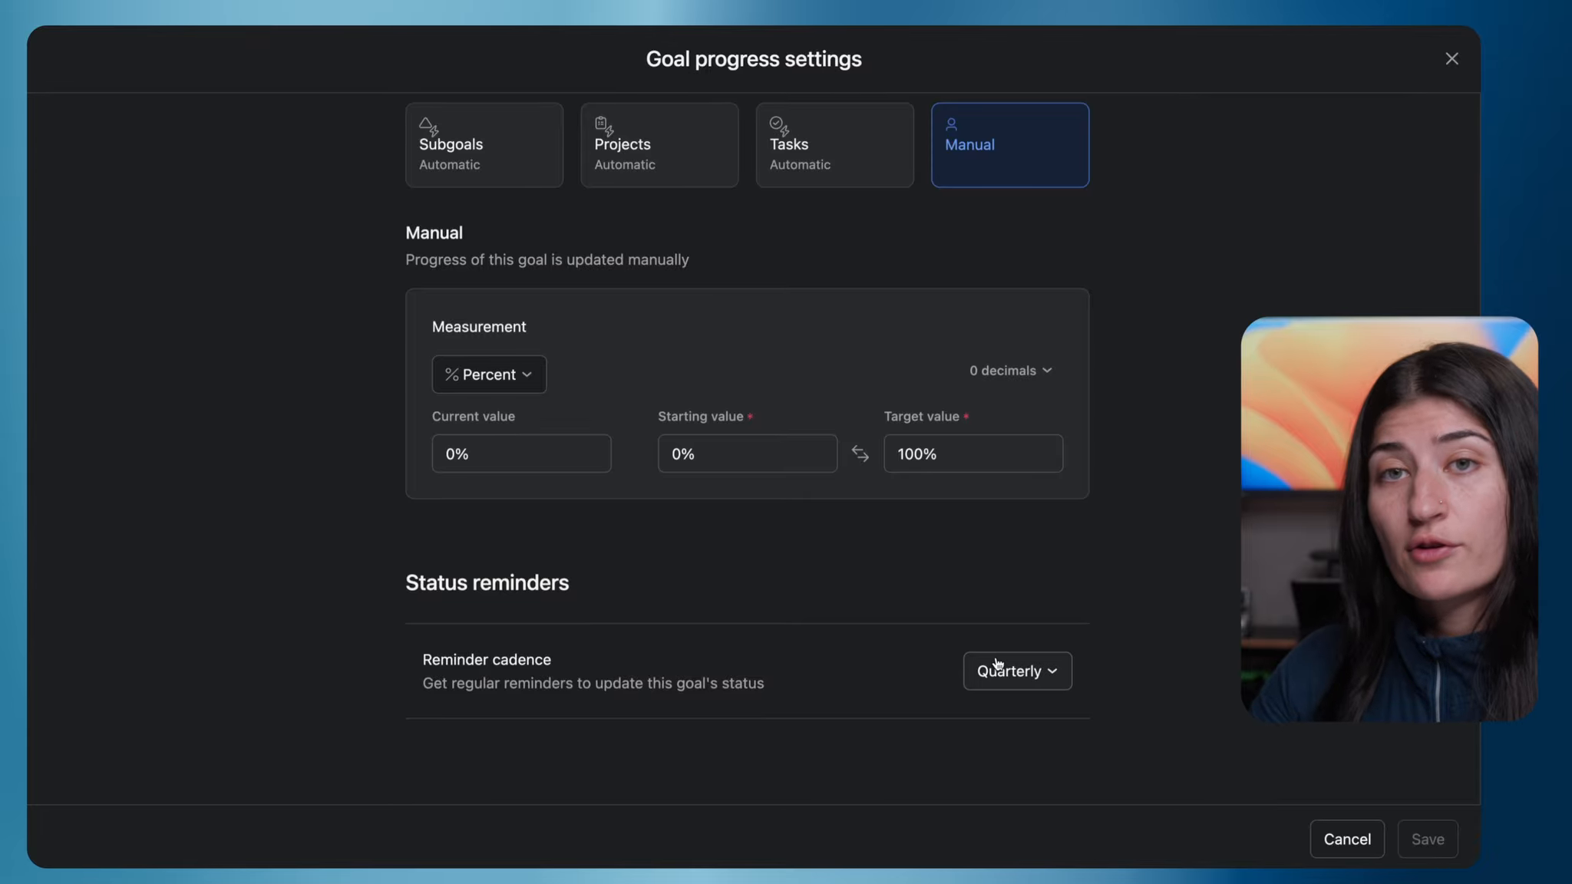
Step: Set the KR3 goal's status reminder cadence to Weekly and save the progress settings
click(1050, 669)
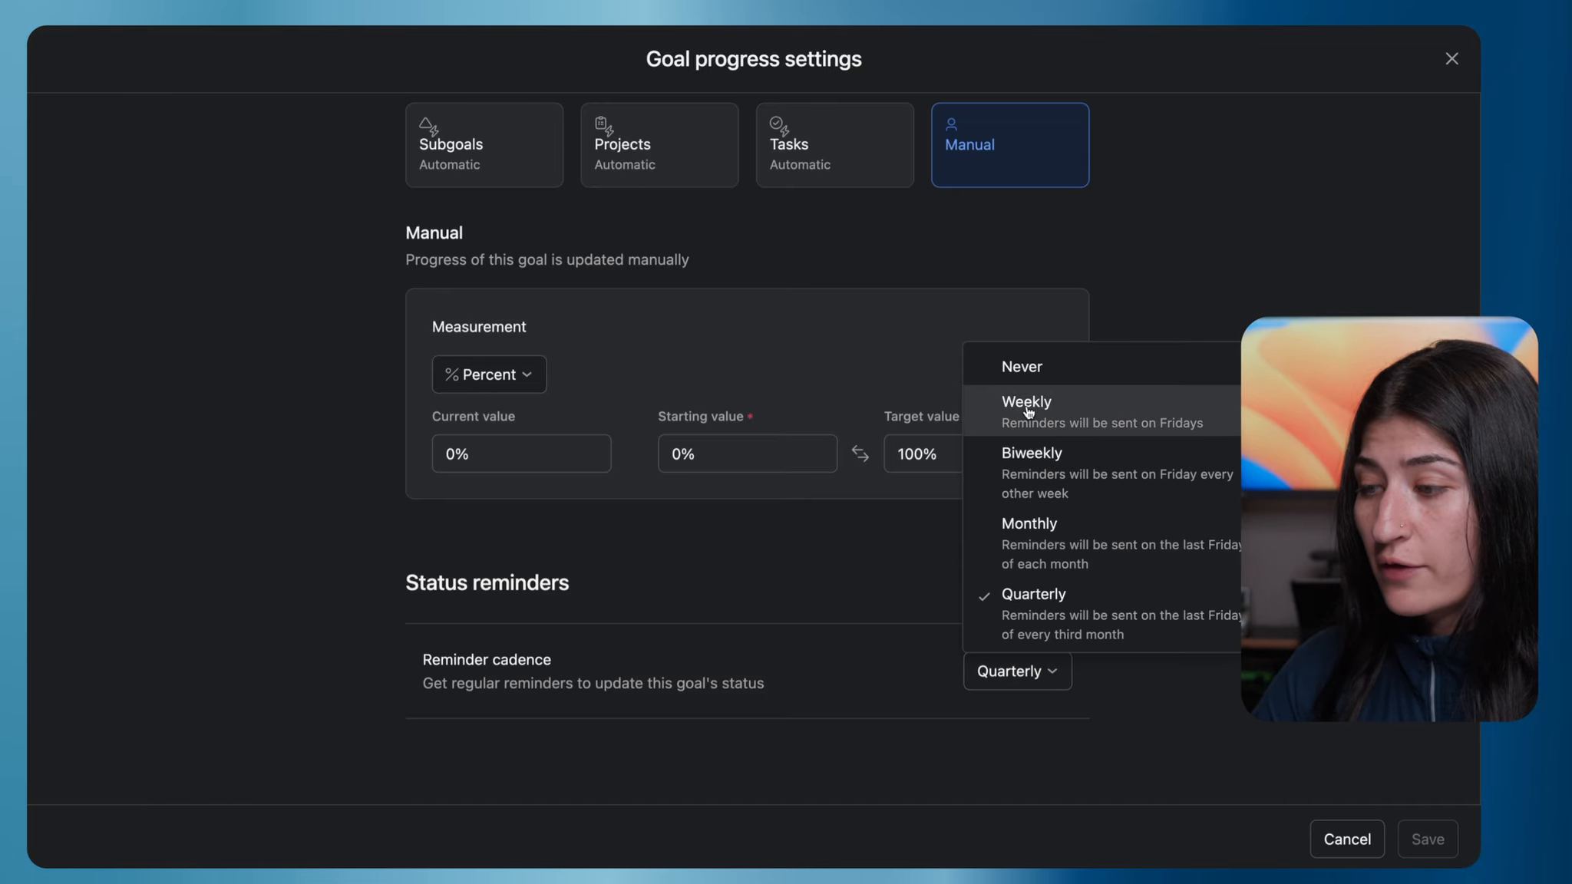
click(1172, 413)
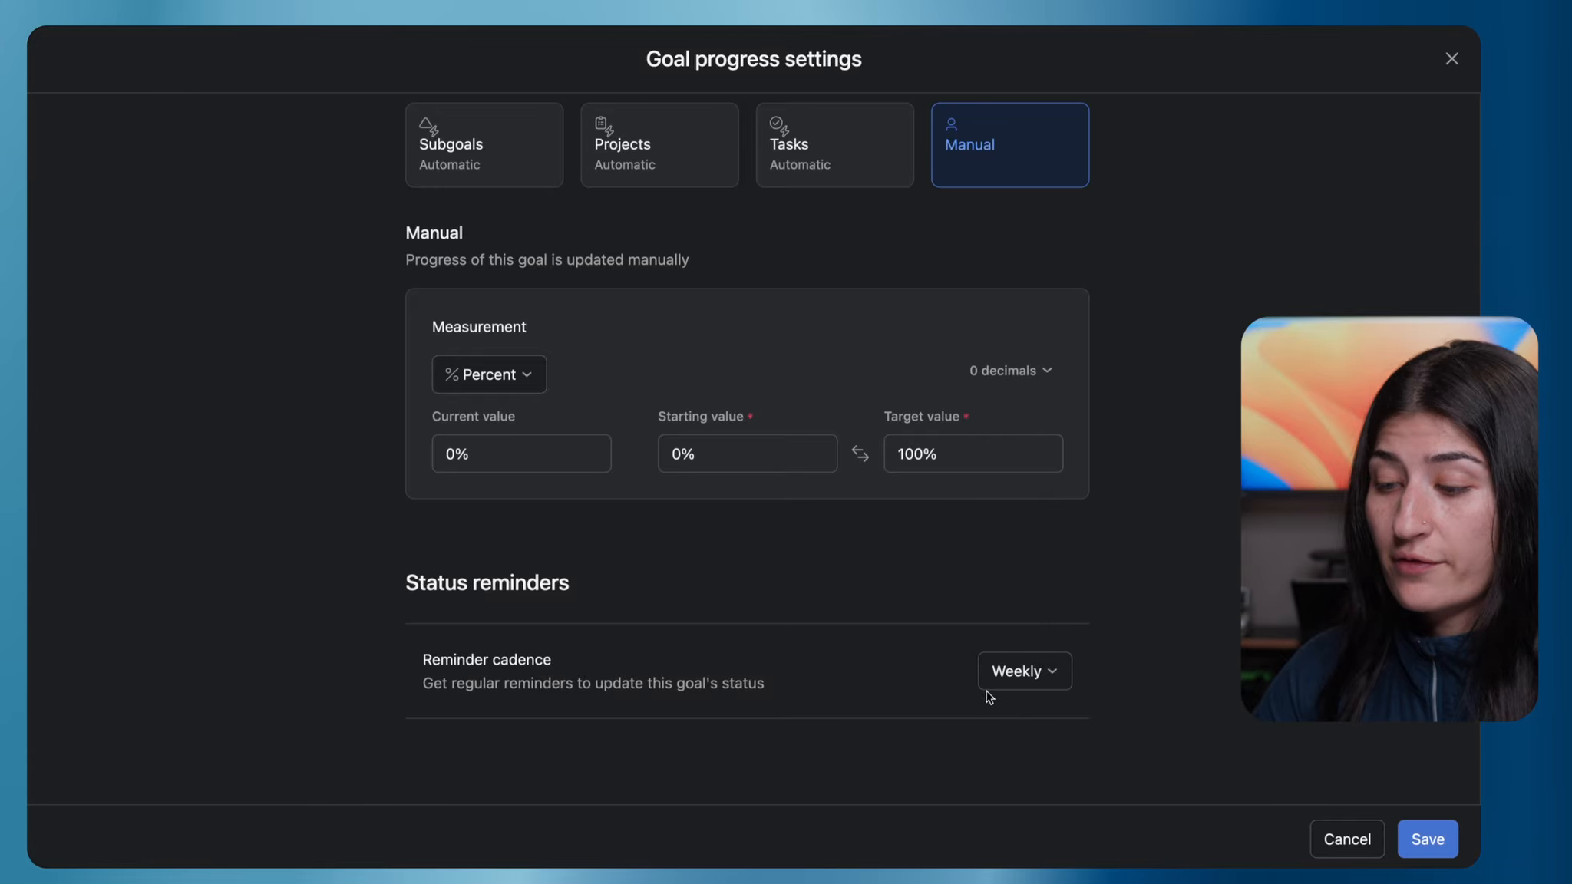
click(1433, 840)
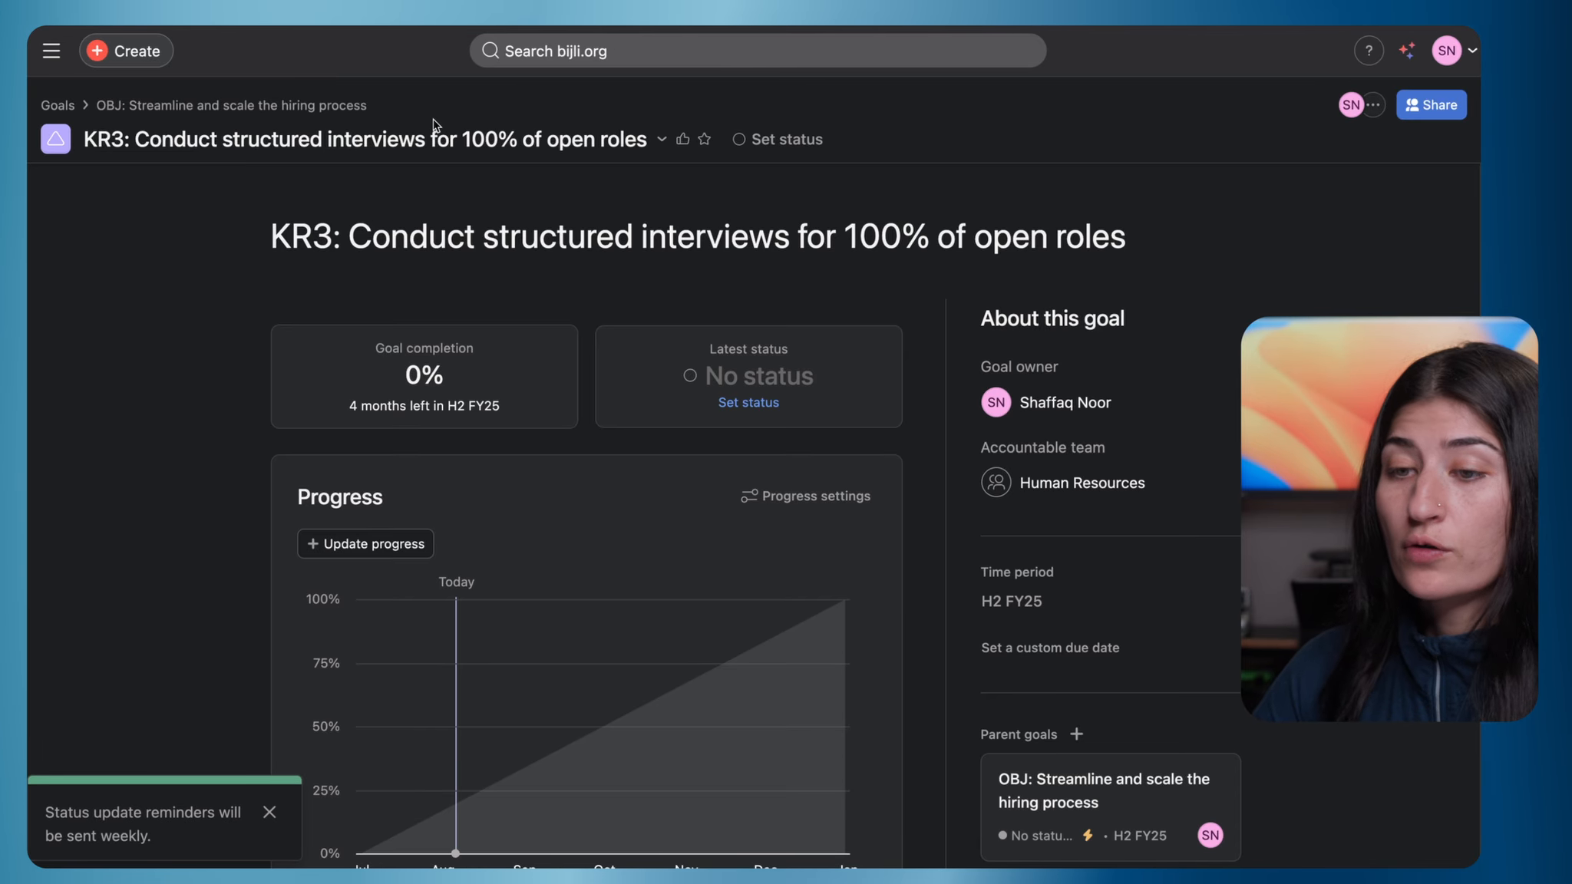
Step: Set the status reminder cadence of the parent hiring objective to Weekly and save its progress settings
click(228, 107)
scroll(912, 747, down, 5)
scroll(836, 497, up, 5)
click(835, 496)
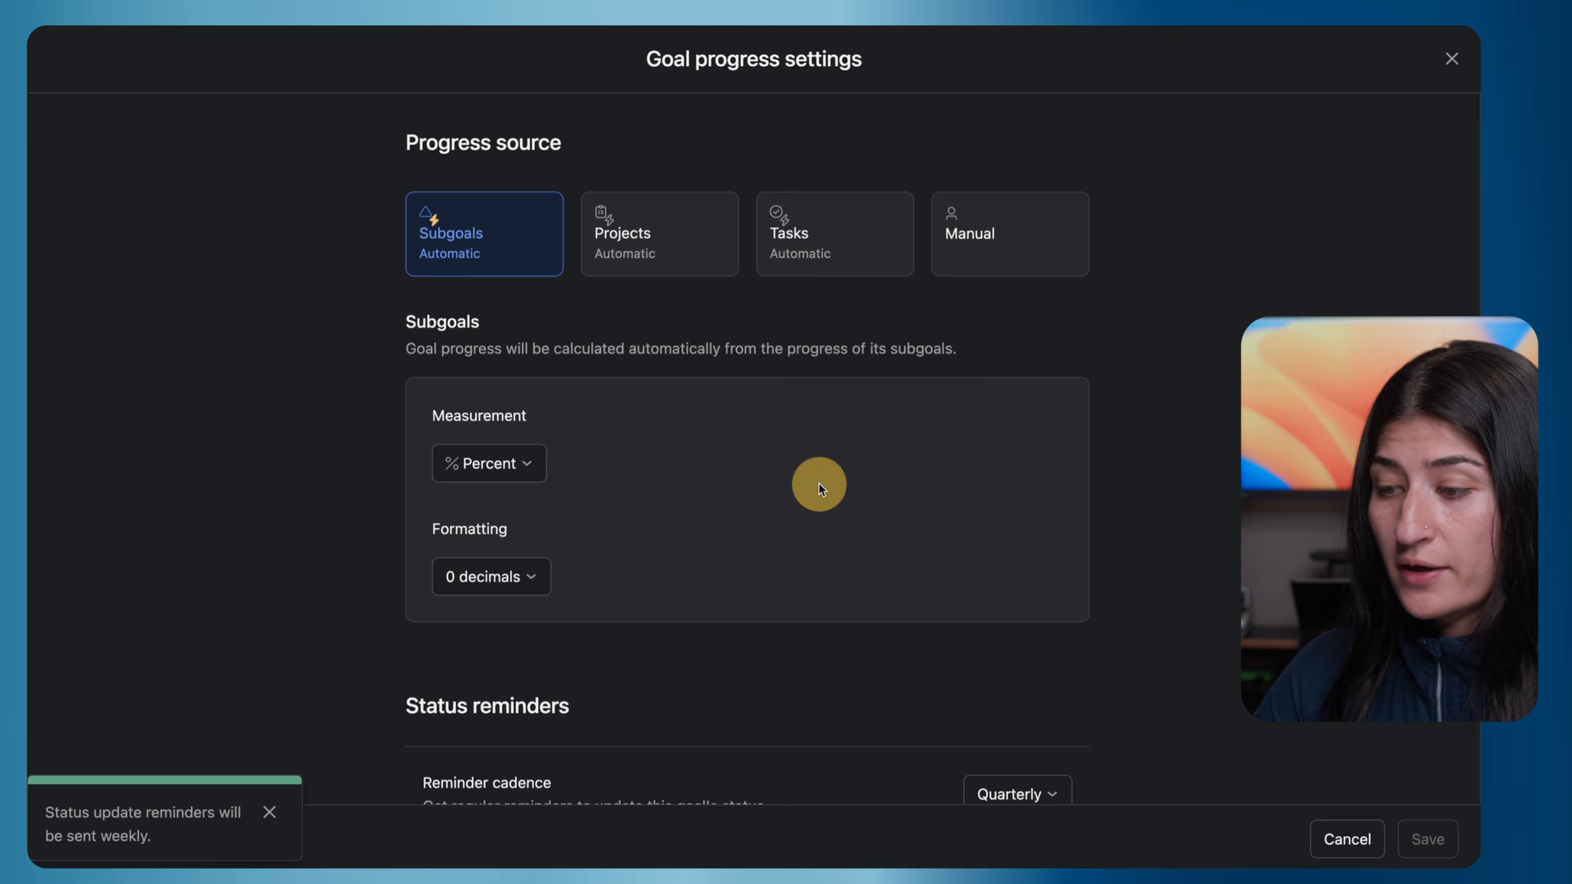
scroll(652, 752, down, 3)
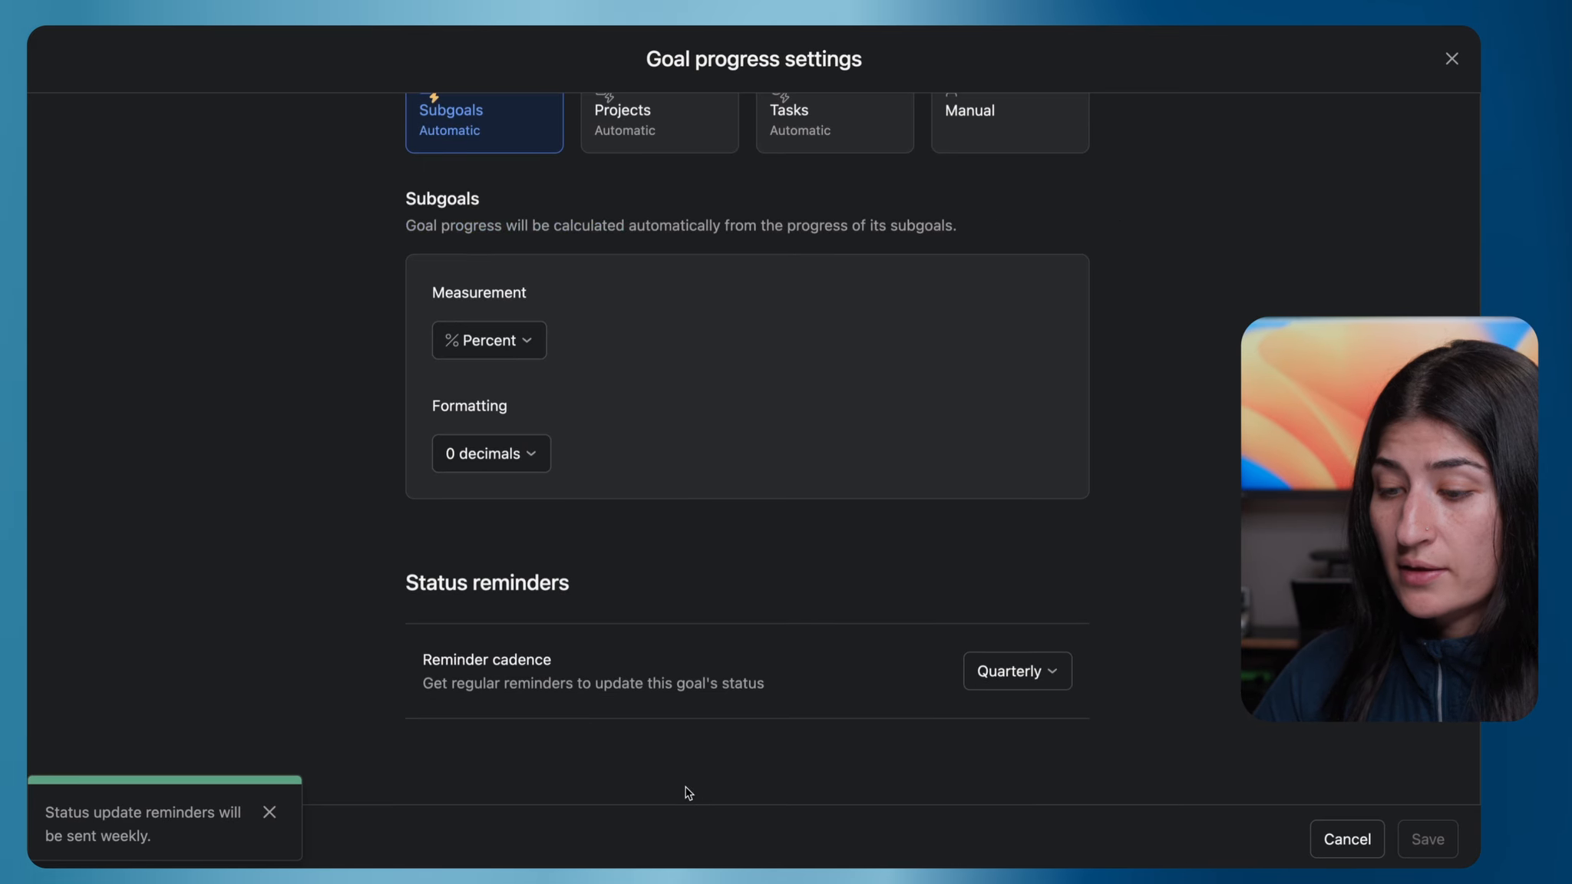
click(1017, 683)
click(1095, 400)
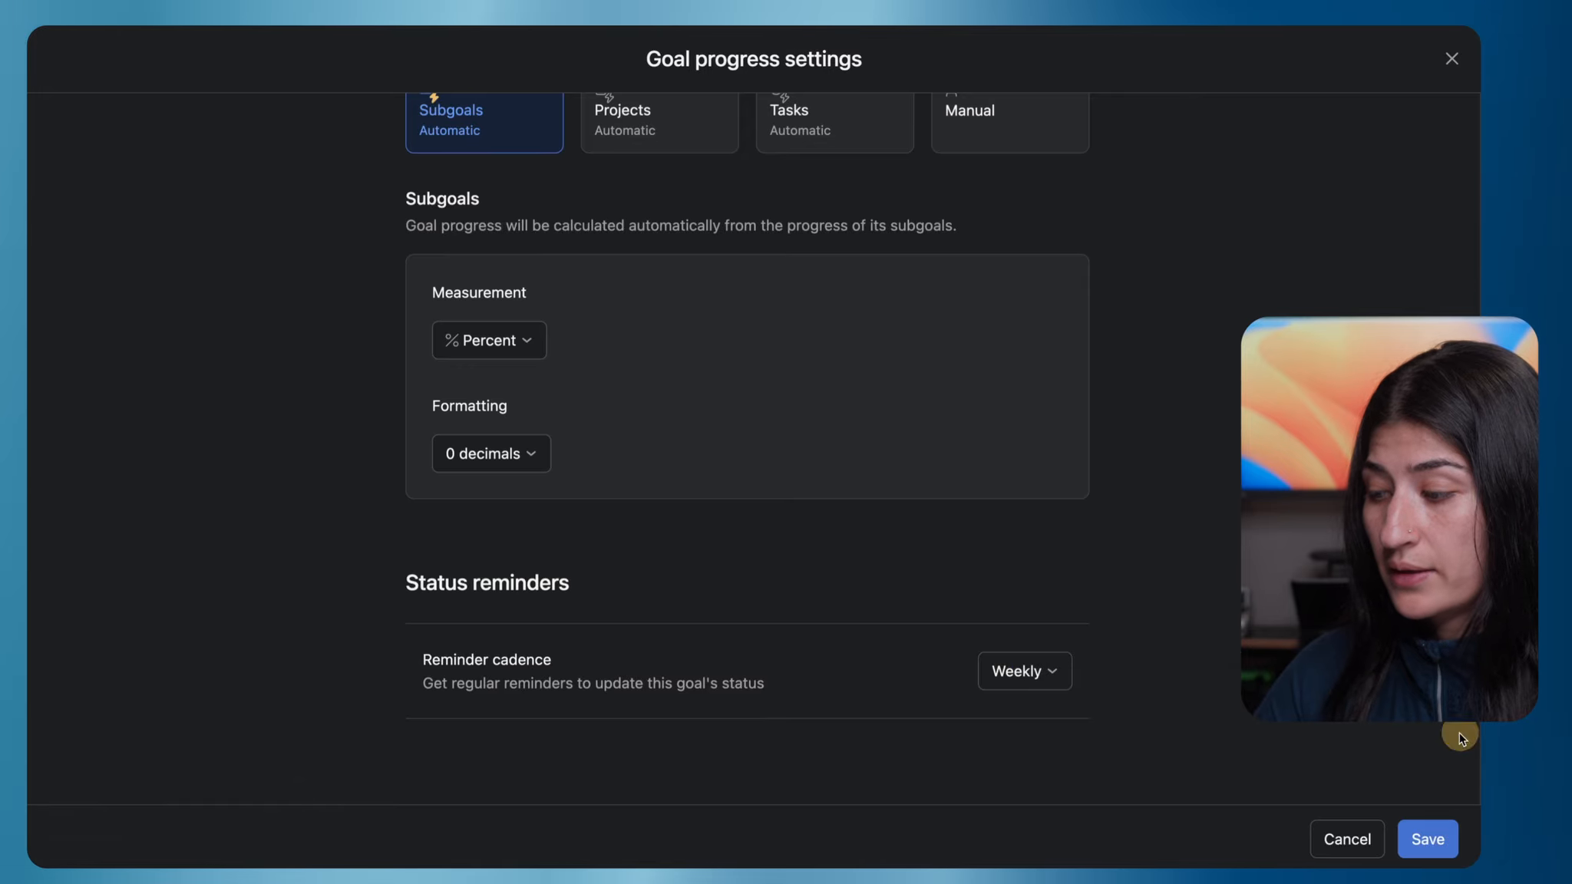
click(1427, 840)
Step: Reorder the hiring objective's sub-goals so that they run KR1, KR2, KR3
scroll(361, 422, down, 10)
scroll(356, 427, up, 3)
scroll(357, 427, up, 5)
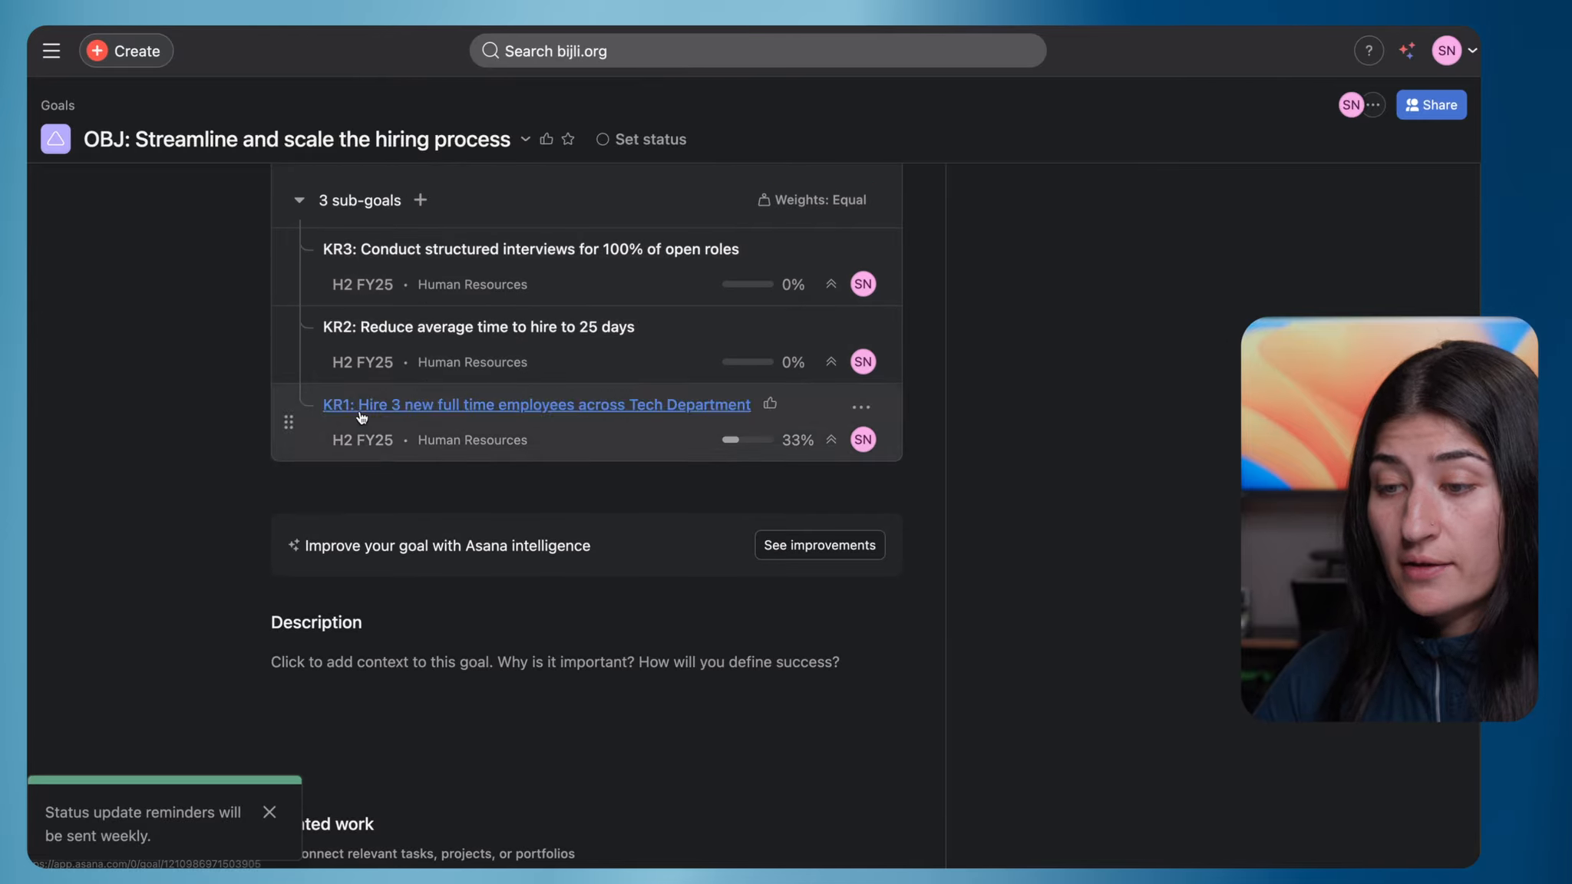
scroll(793, 281, up, 3)
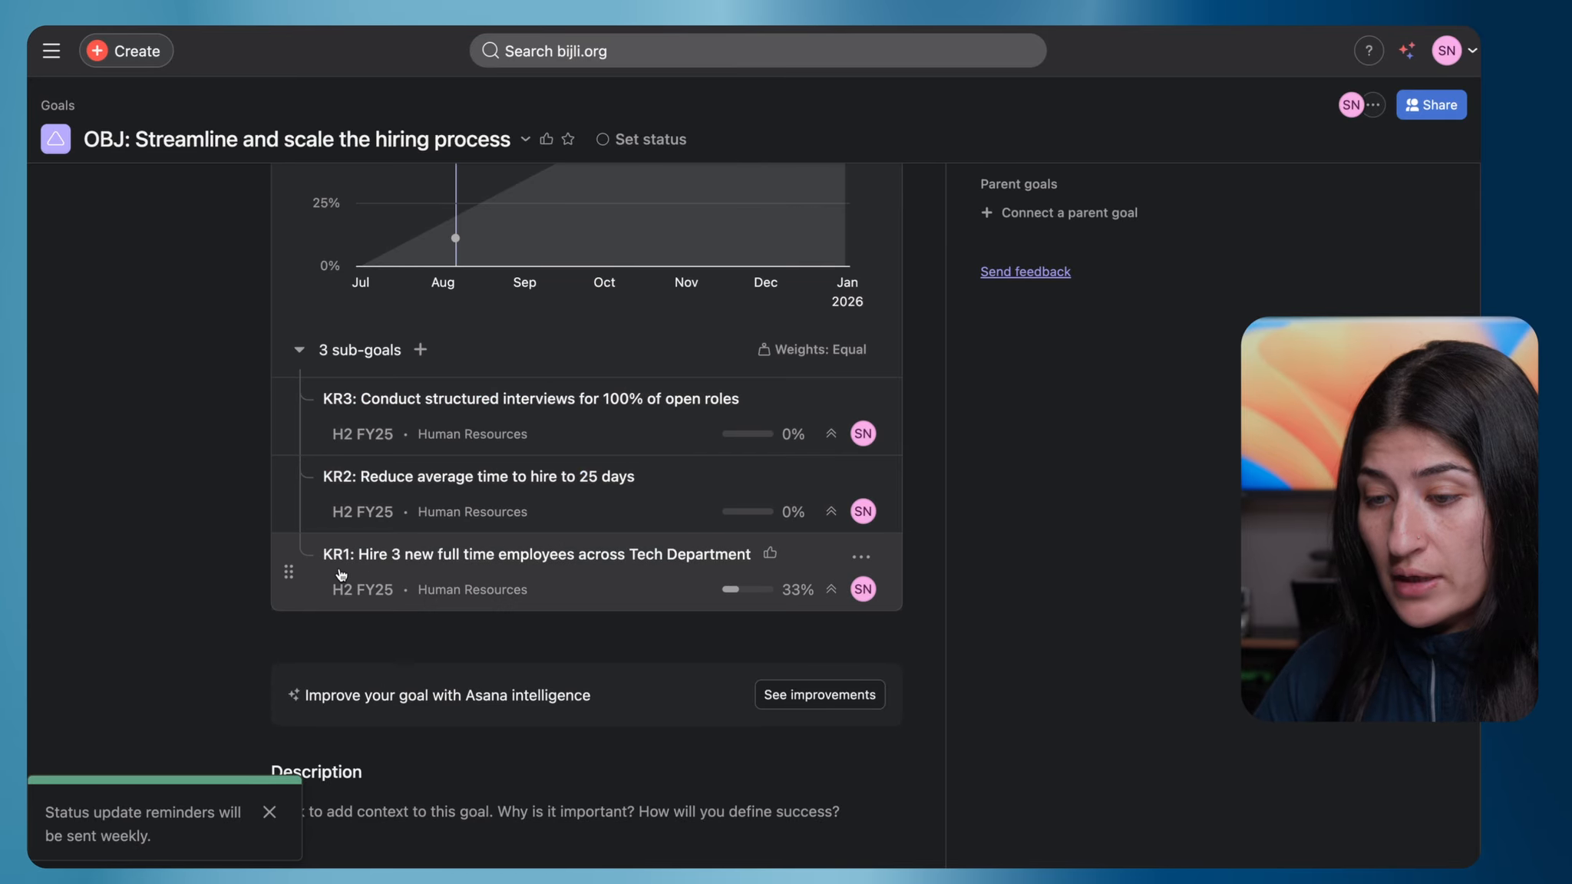
mouse_move(288, 571)
mouse_down()
mouse_move(305, 431)
mouse_move(291, 617)
mouse_move(301, 596)
mouse_up()
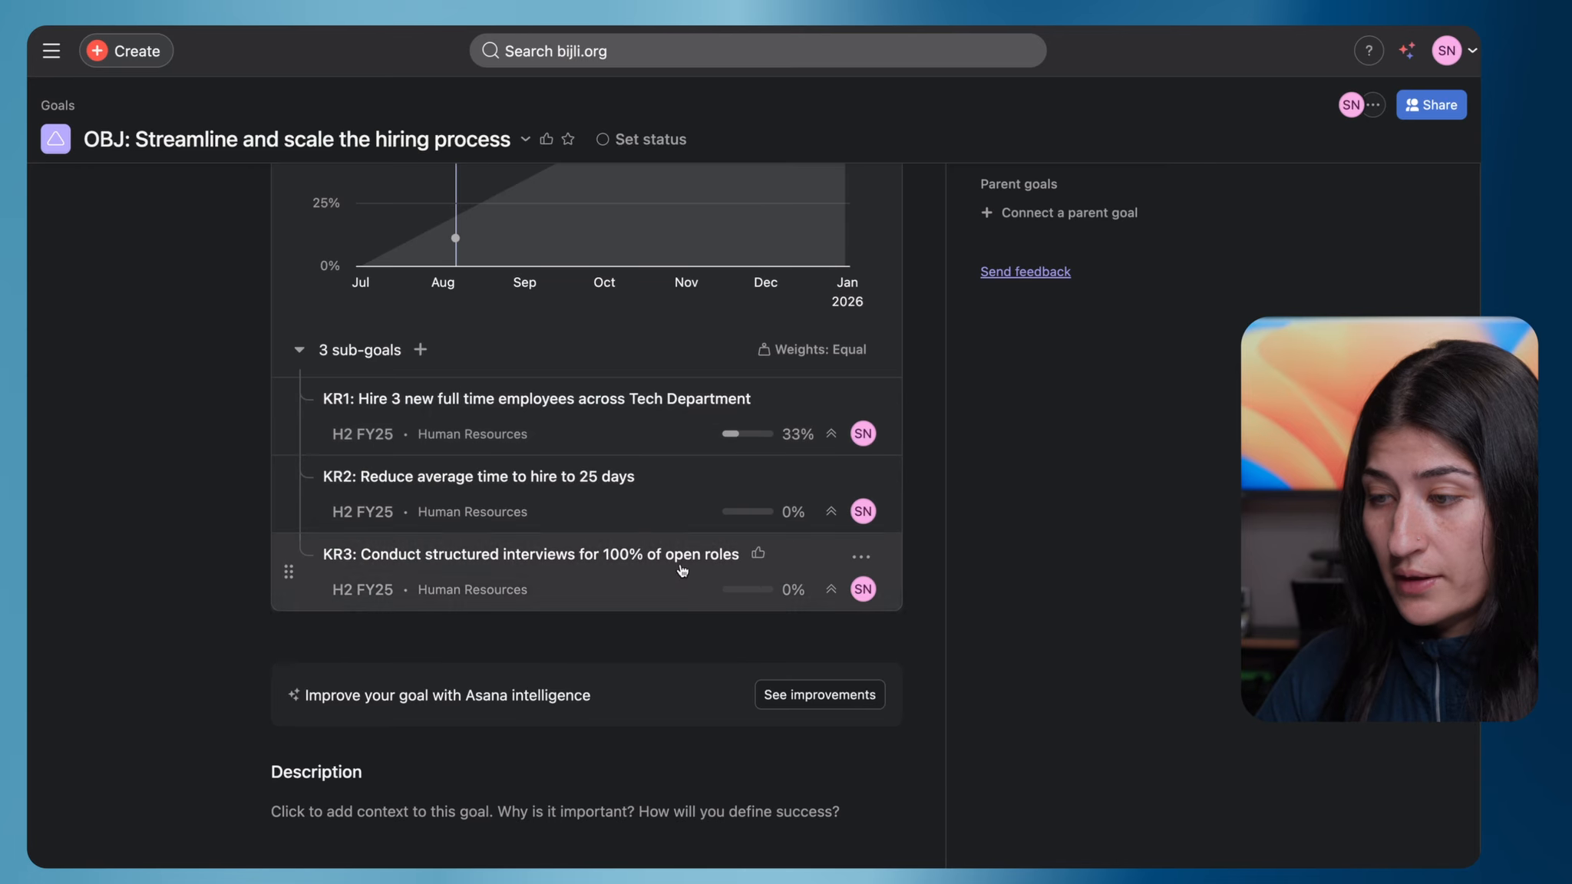
Step: Try custom sub-goal weights of 50% for KR1, 25% for KR2 and 25% for KR3, and discard them
scroll(831, 356, down, 1)
scroll(825, 376, up, 2)
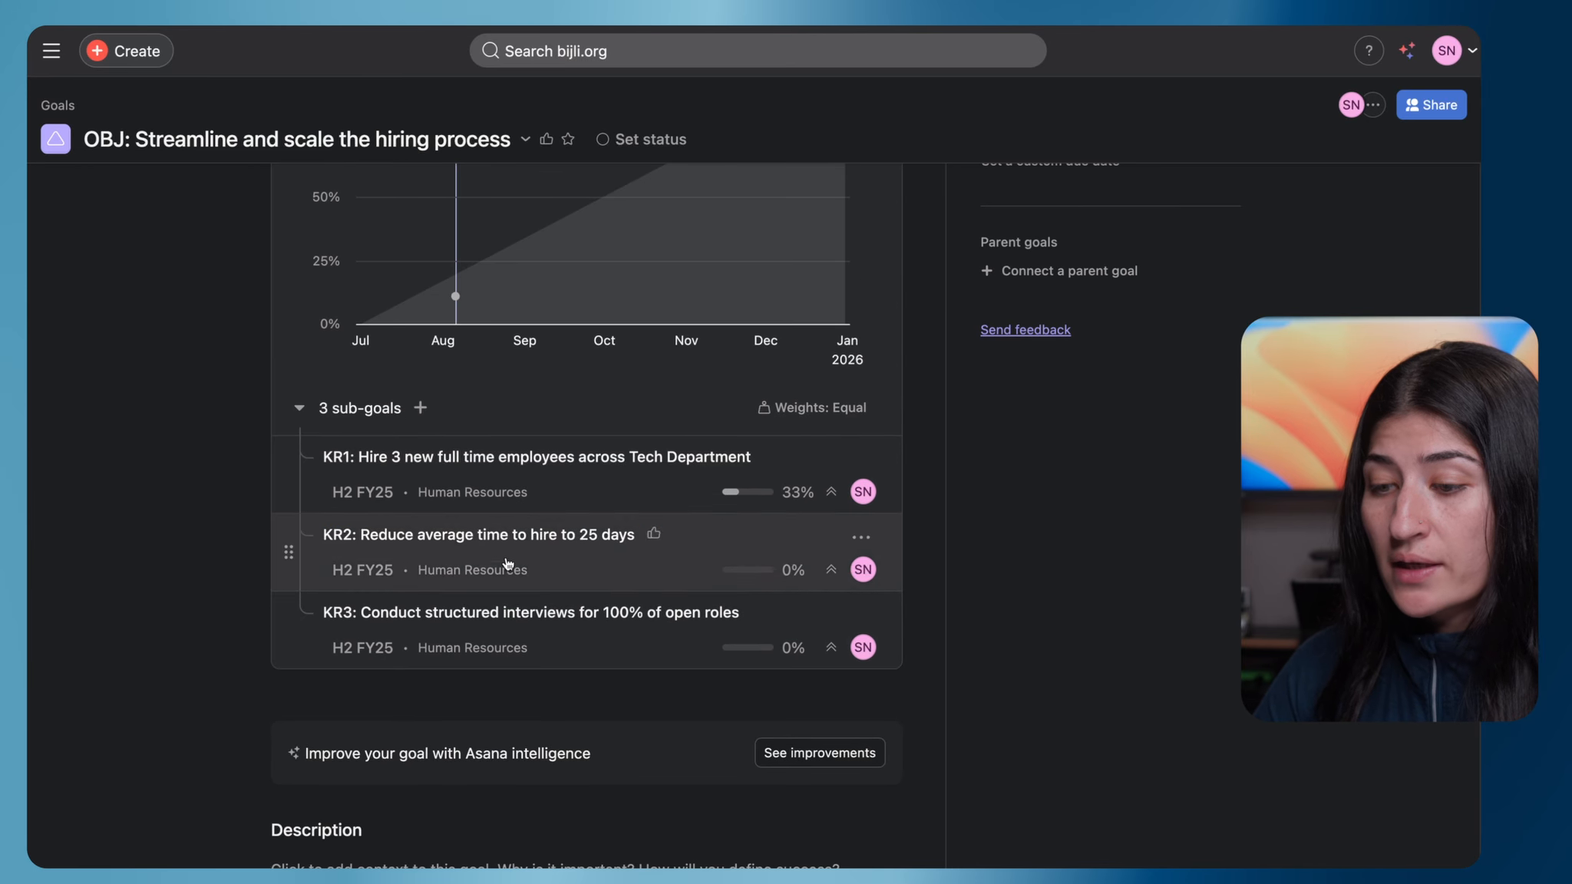
scroll(831, 408, down, 1)
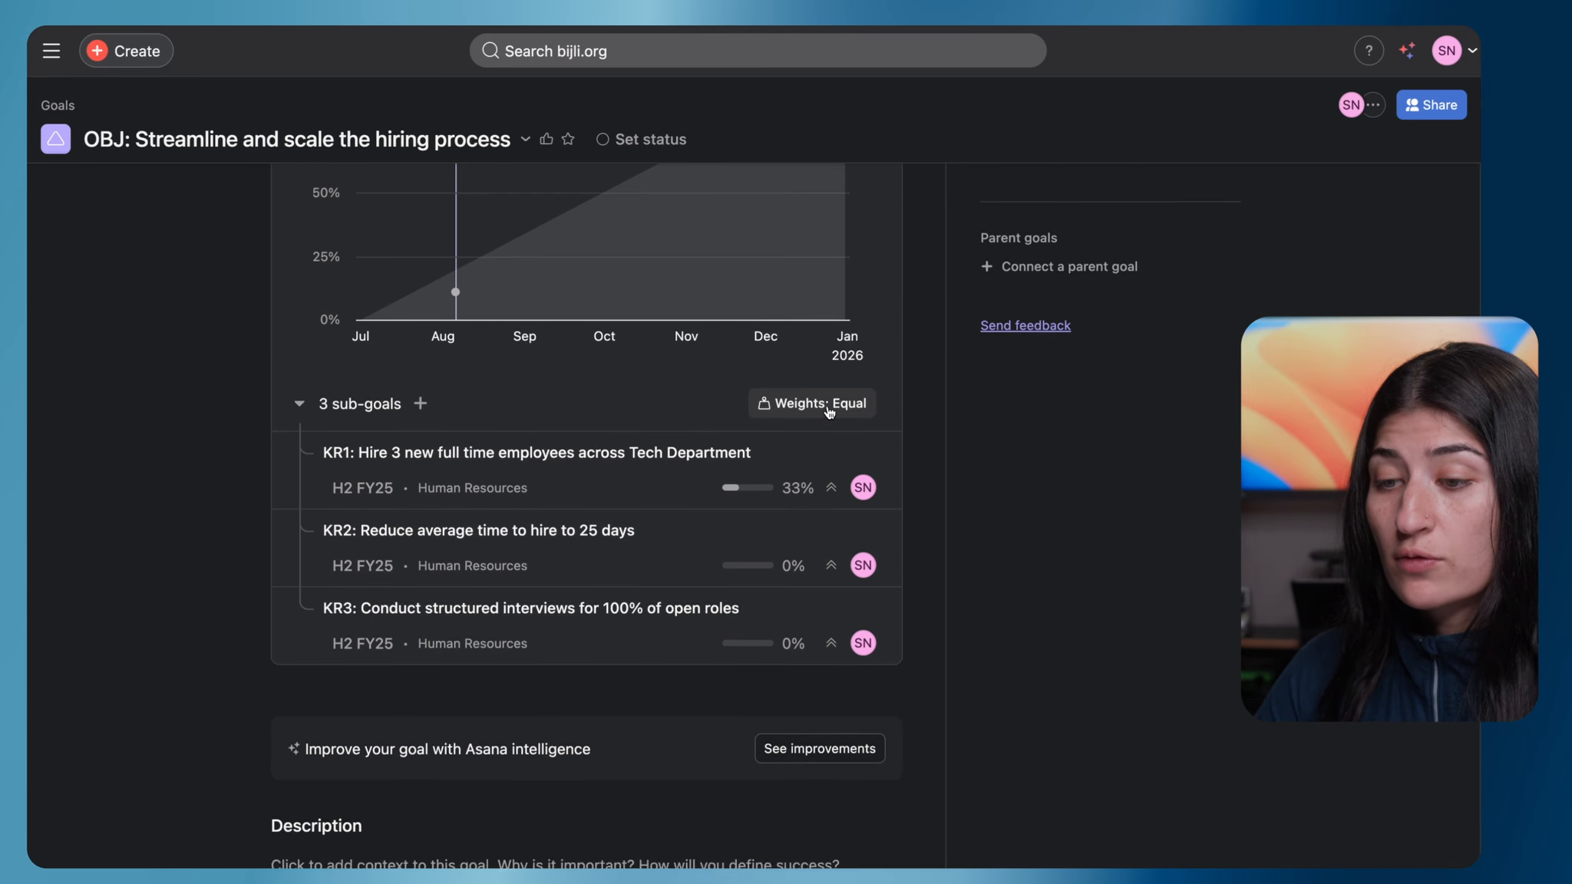
scroll(831, 411, up, 3)
click(820, 560)
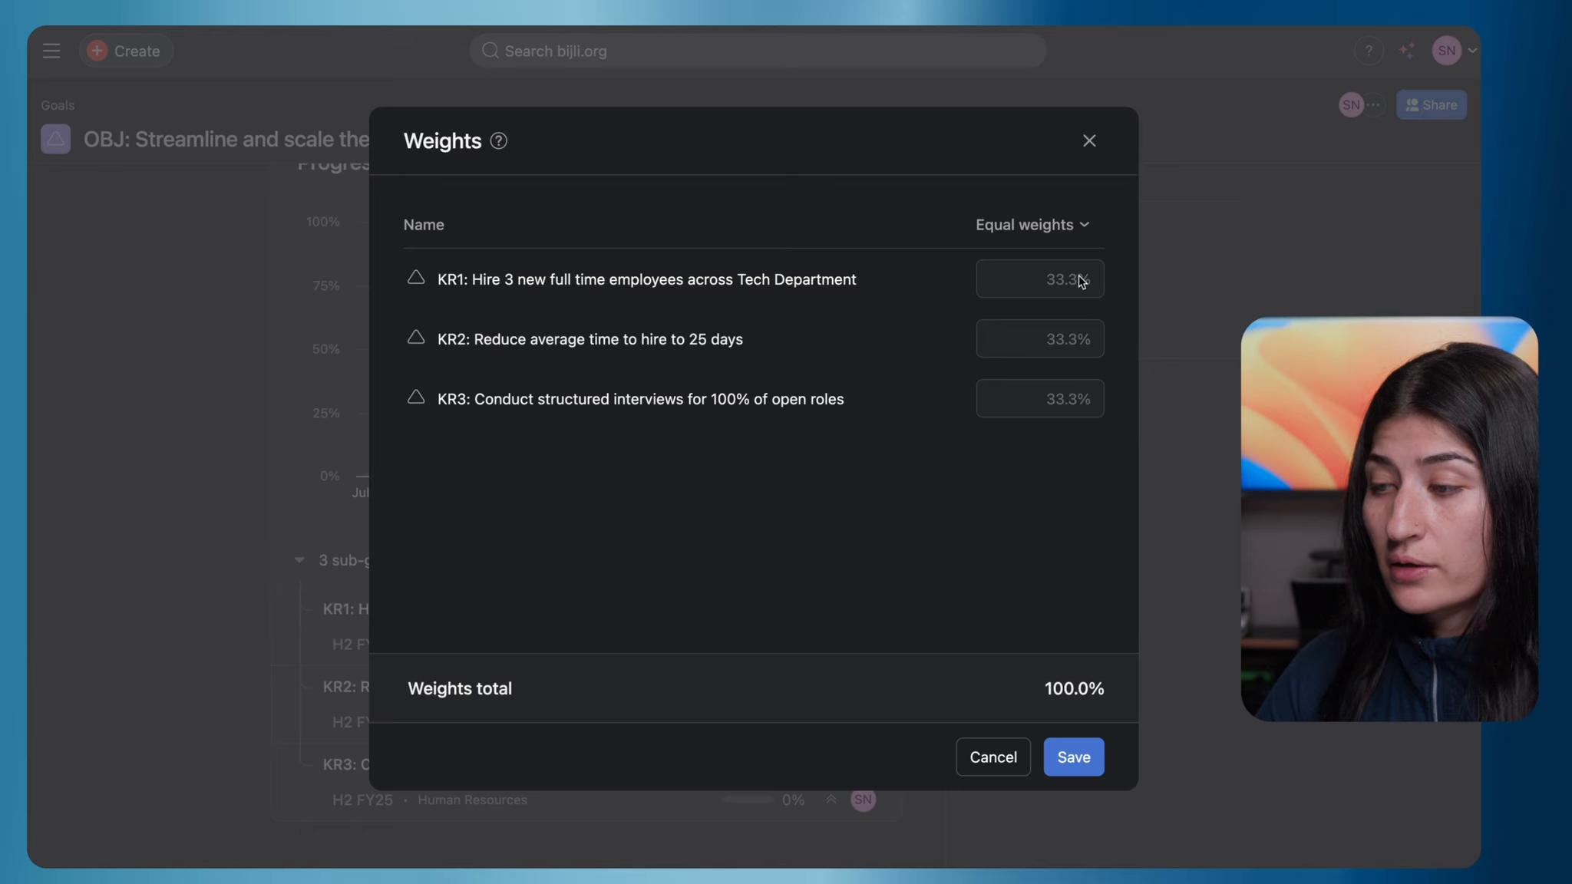
click(1047, 226)
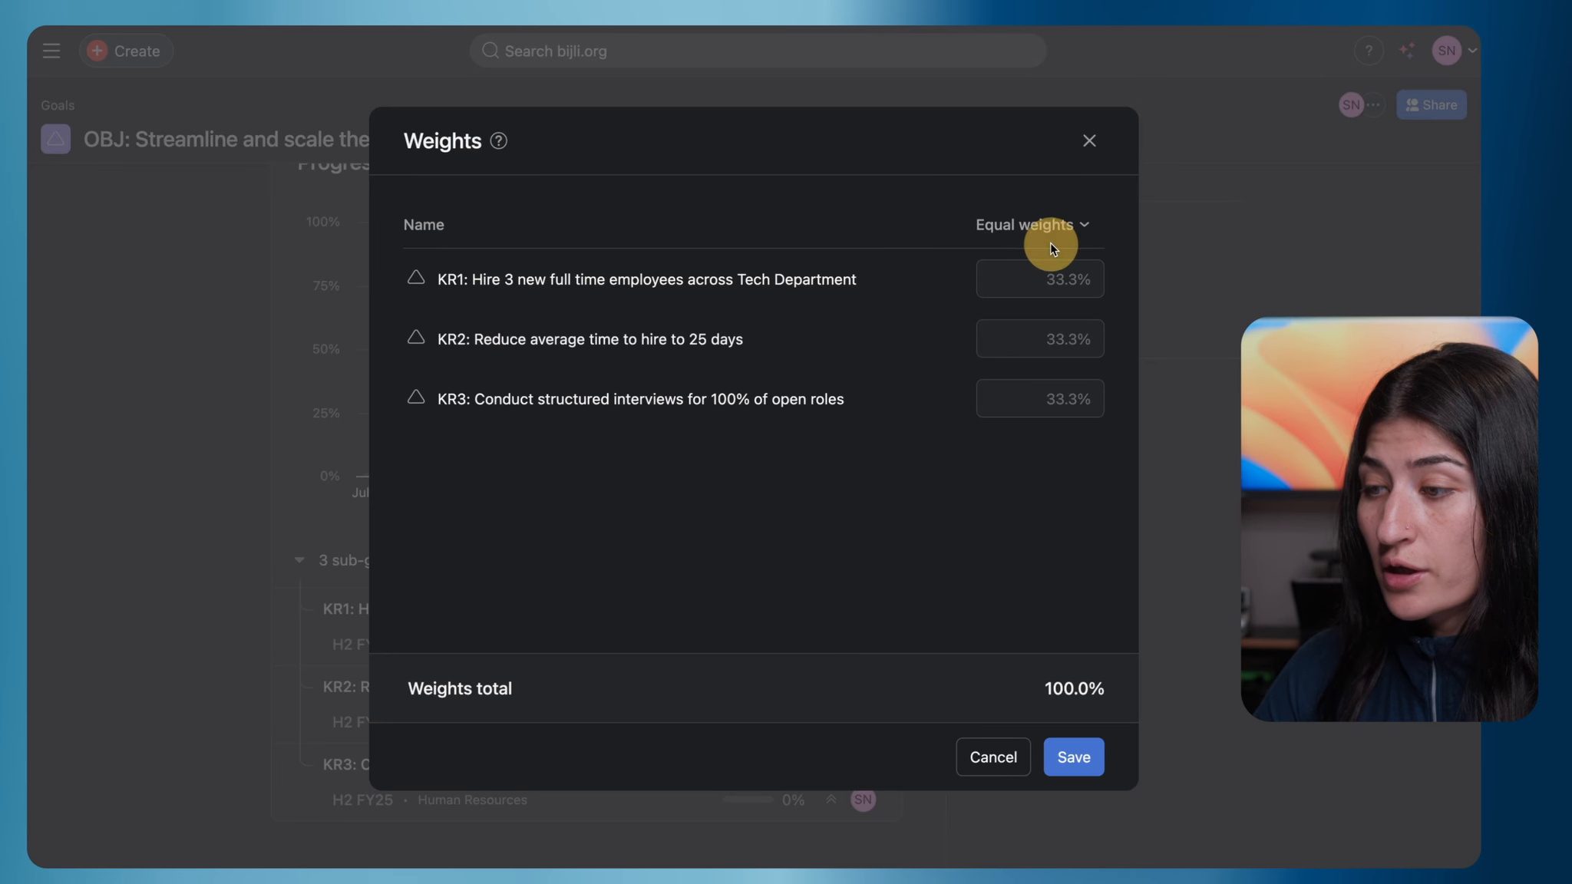
click(1070, 353)
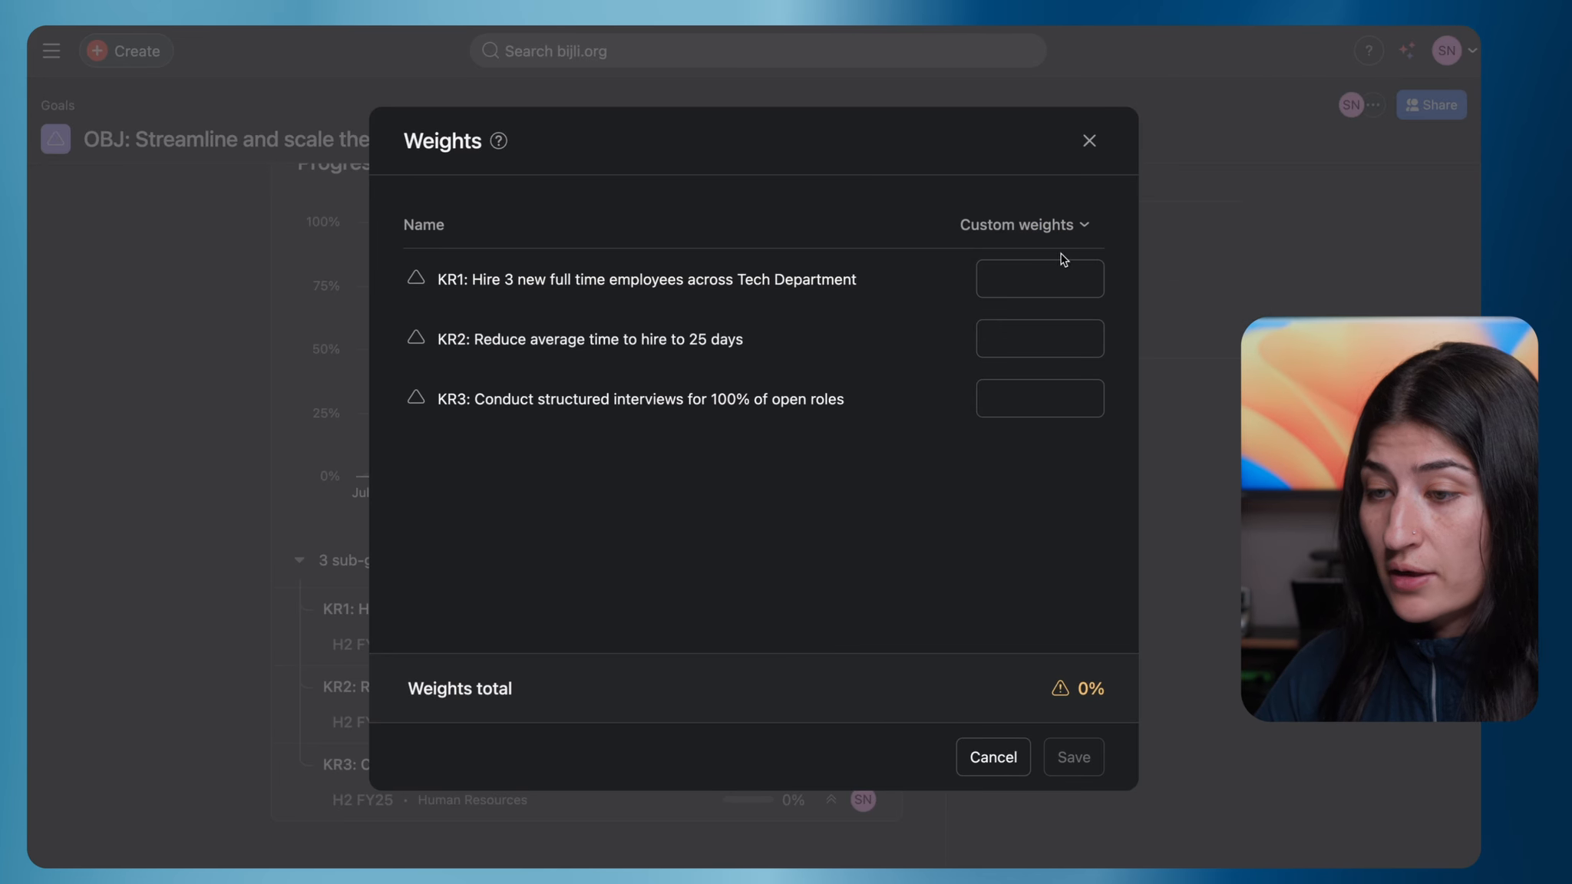
click(1032, 276)
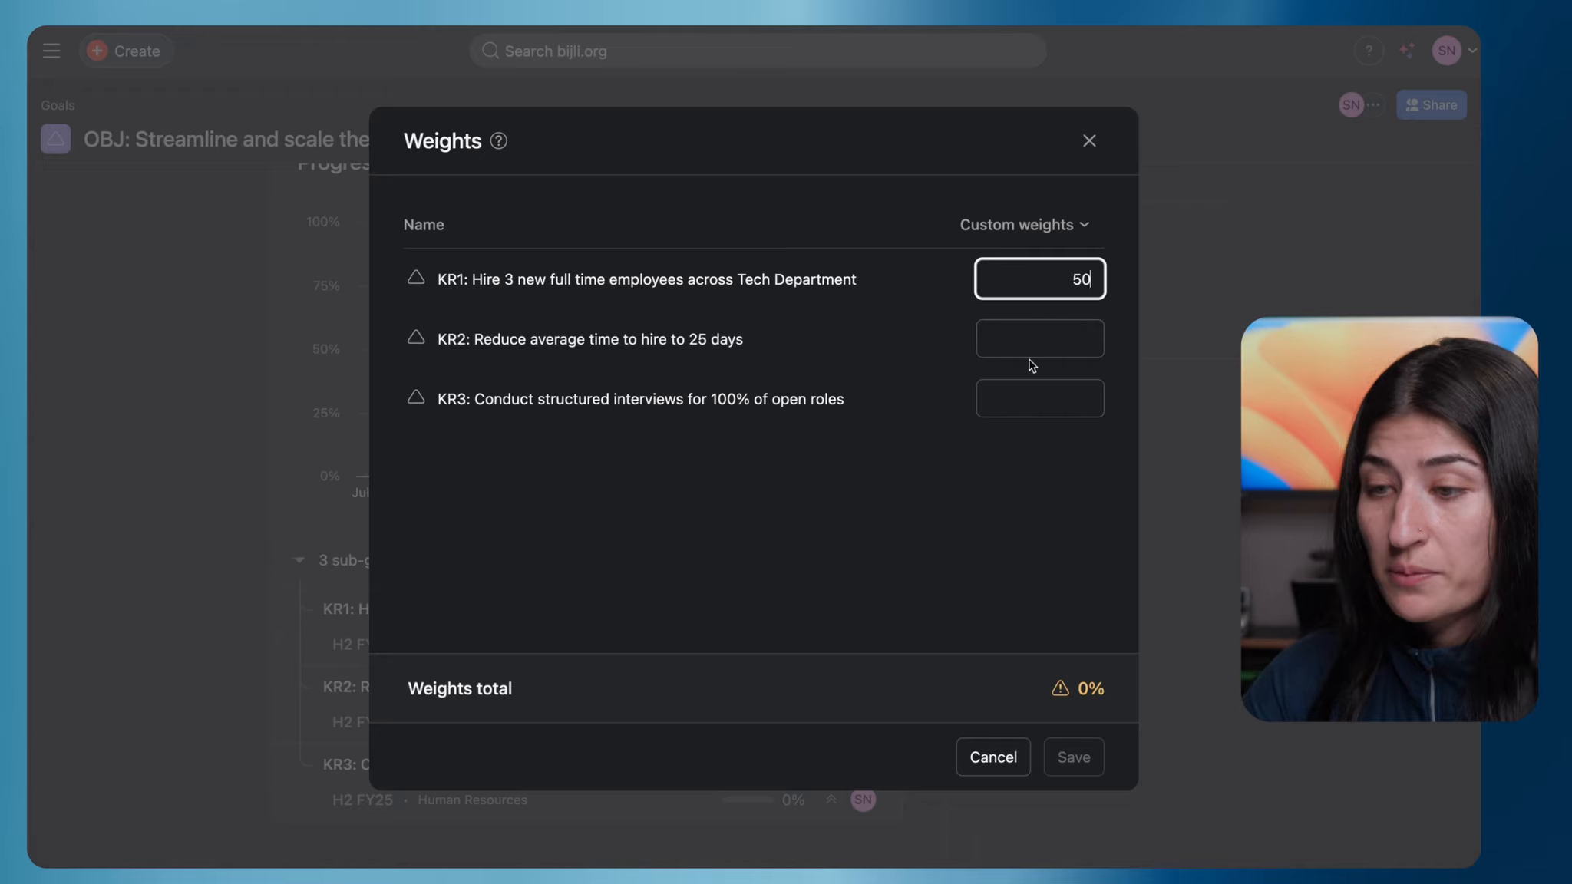
click(1056, 336)
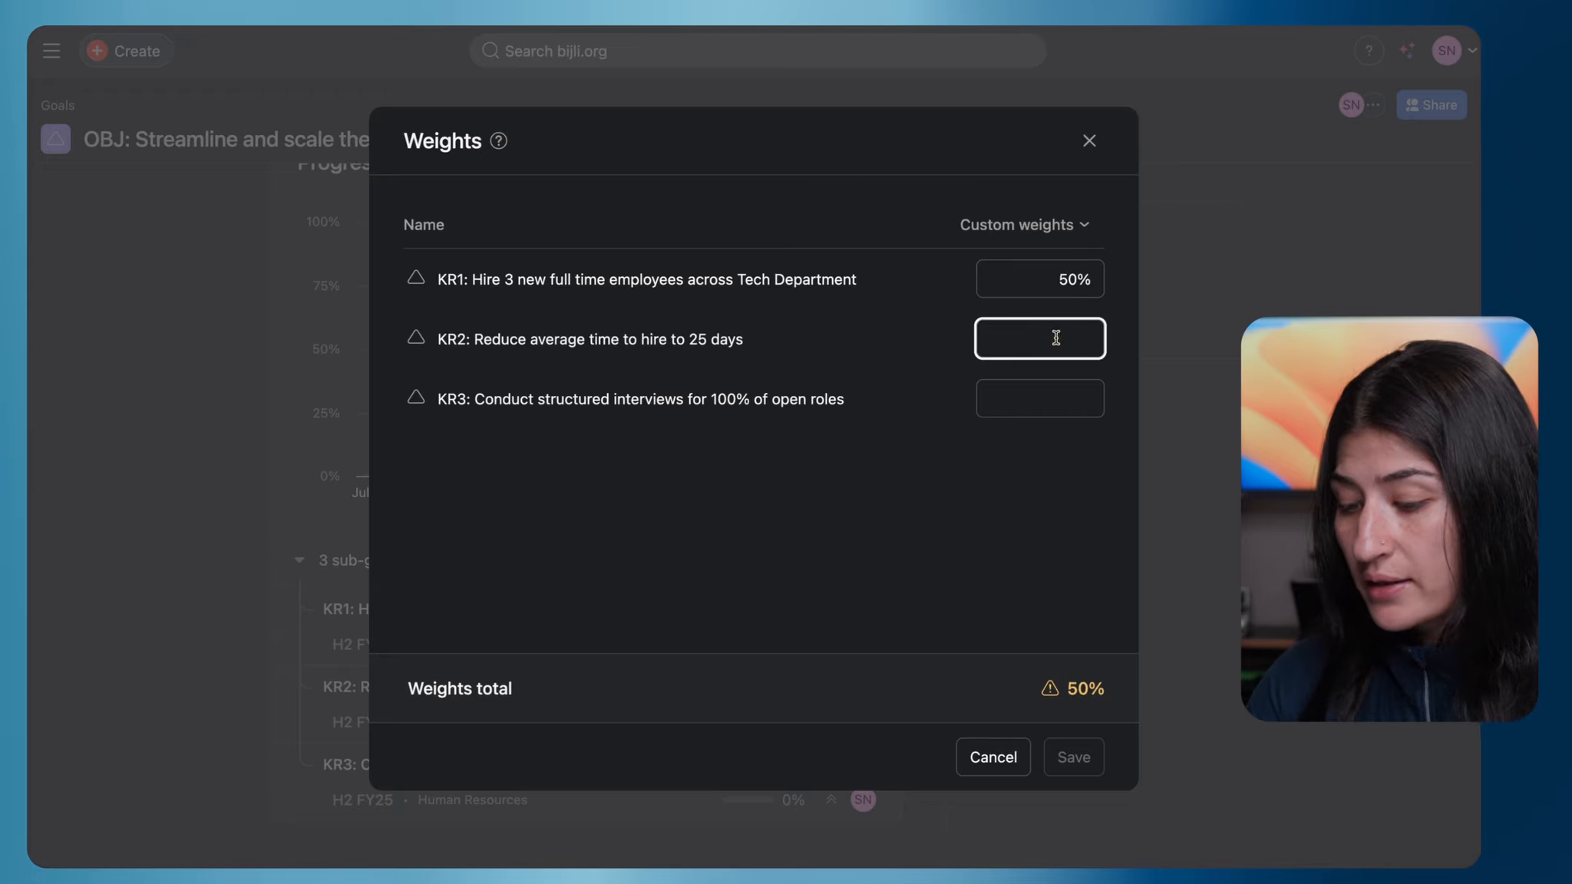
text(25)
click(1042, 410)
text(25)
click(1013, 519)
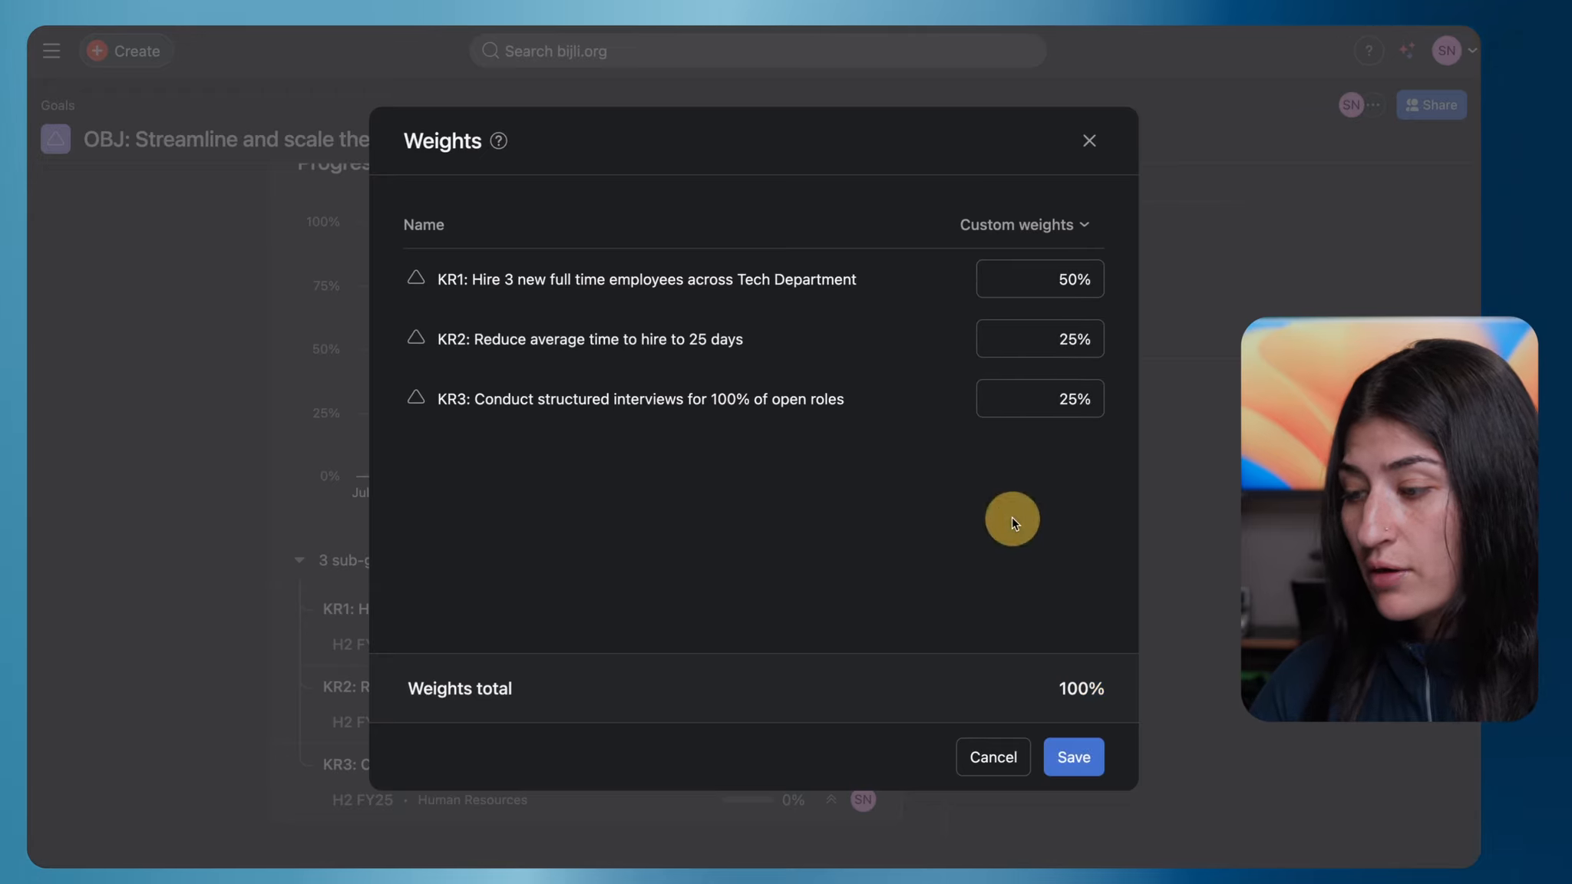
click(988, 757)
Step: Review the hiring objective's goal completion, and check KR1's progress in the list of team goals
scroll(649, 569, up, 5)
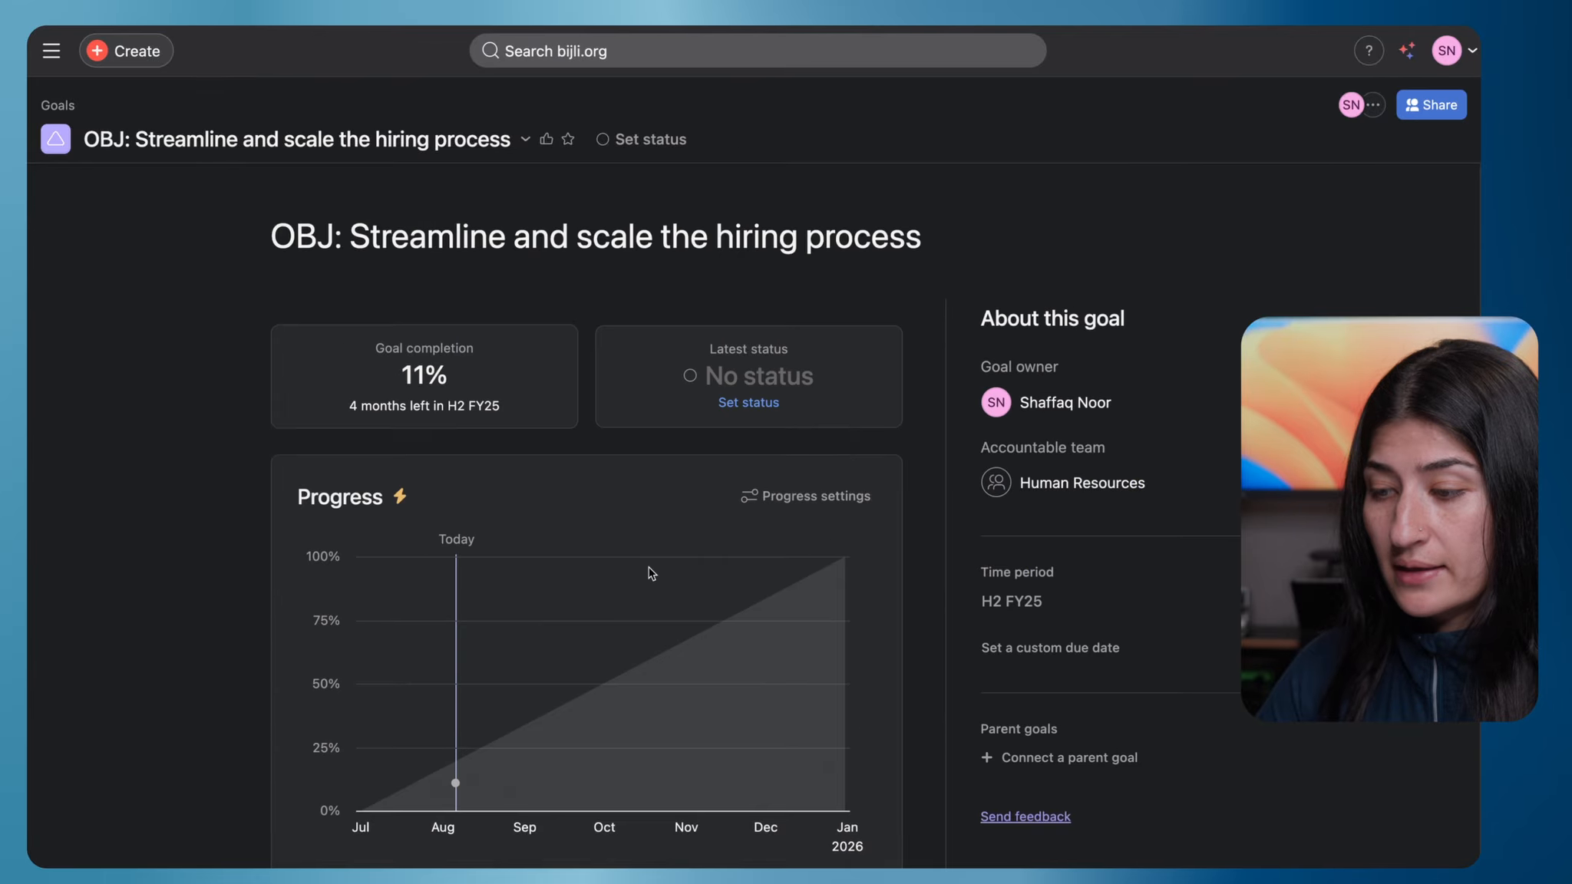
scroll(622, 532, down, 1)
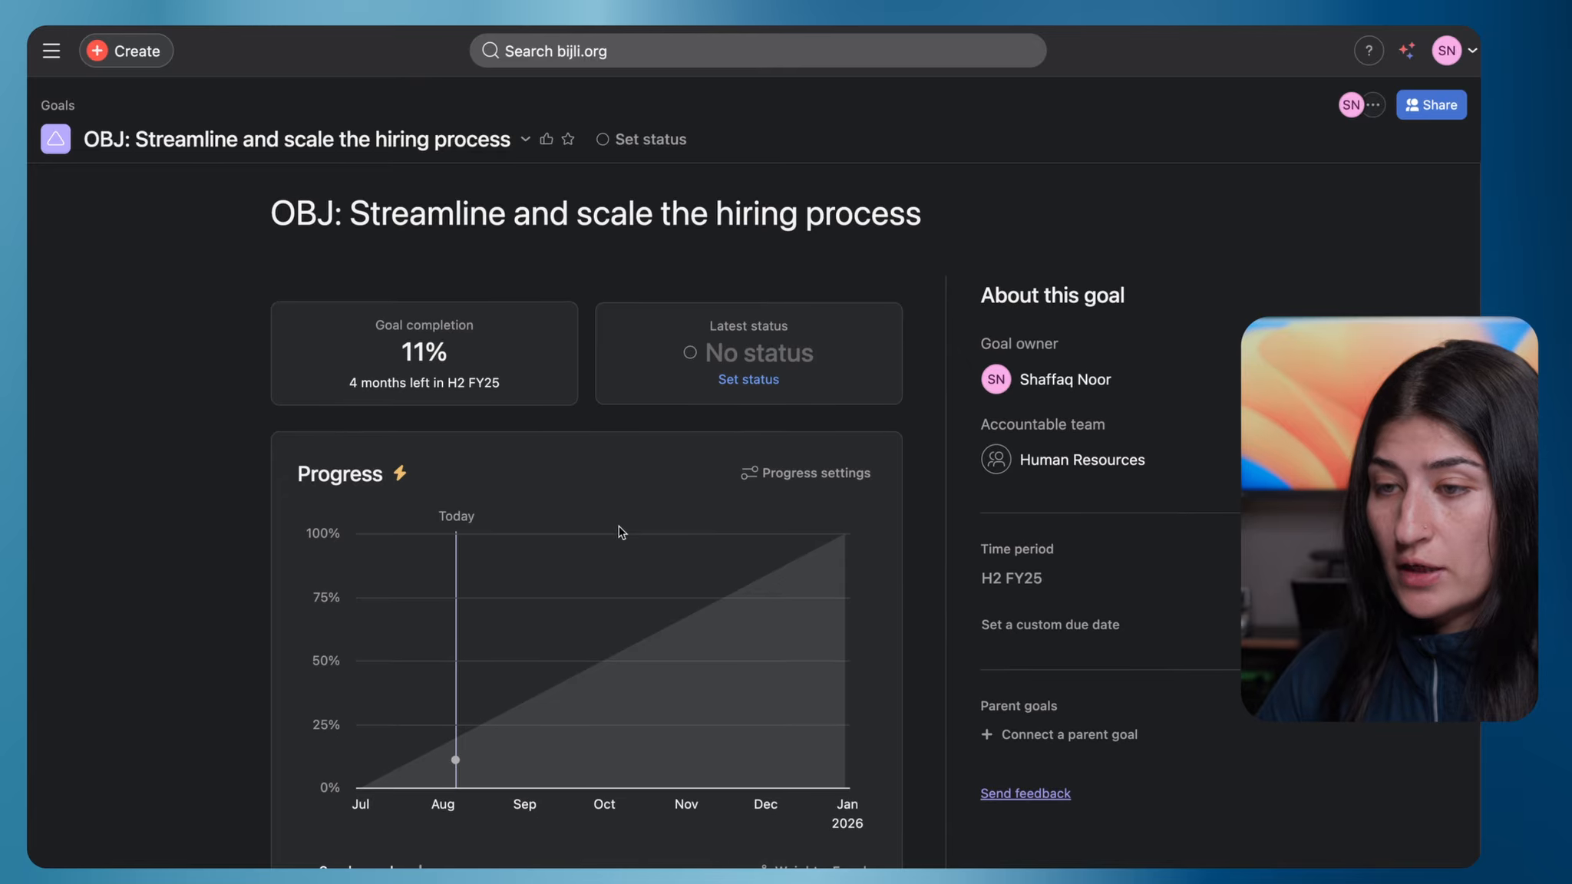
click(57, 105)
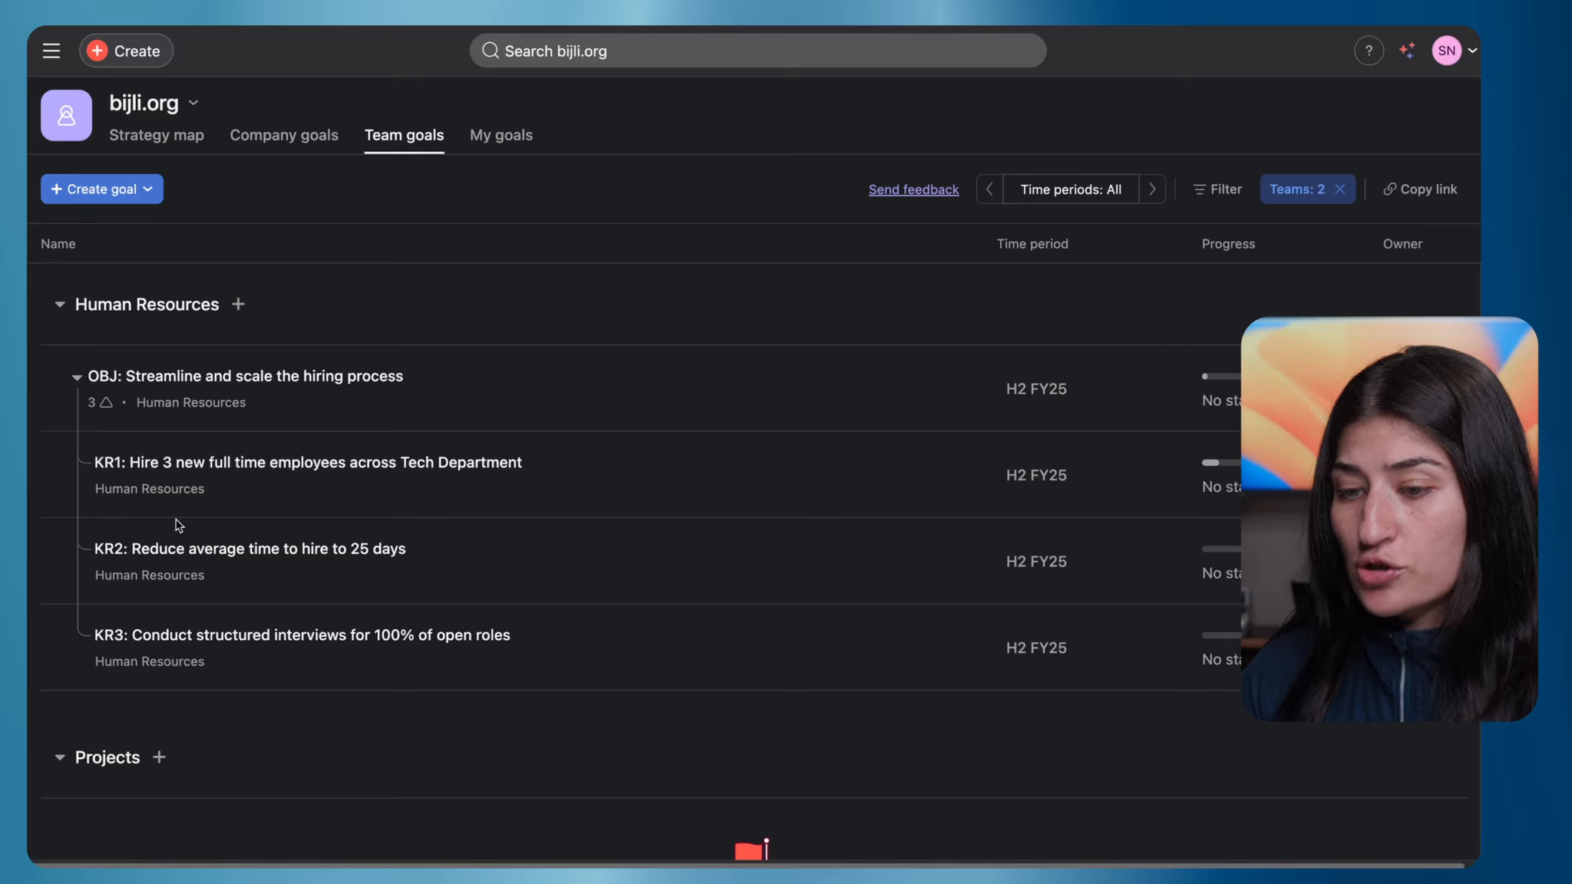
click(360, 491)
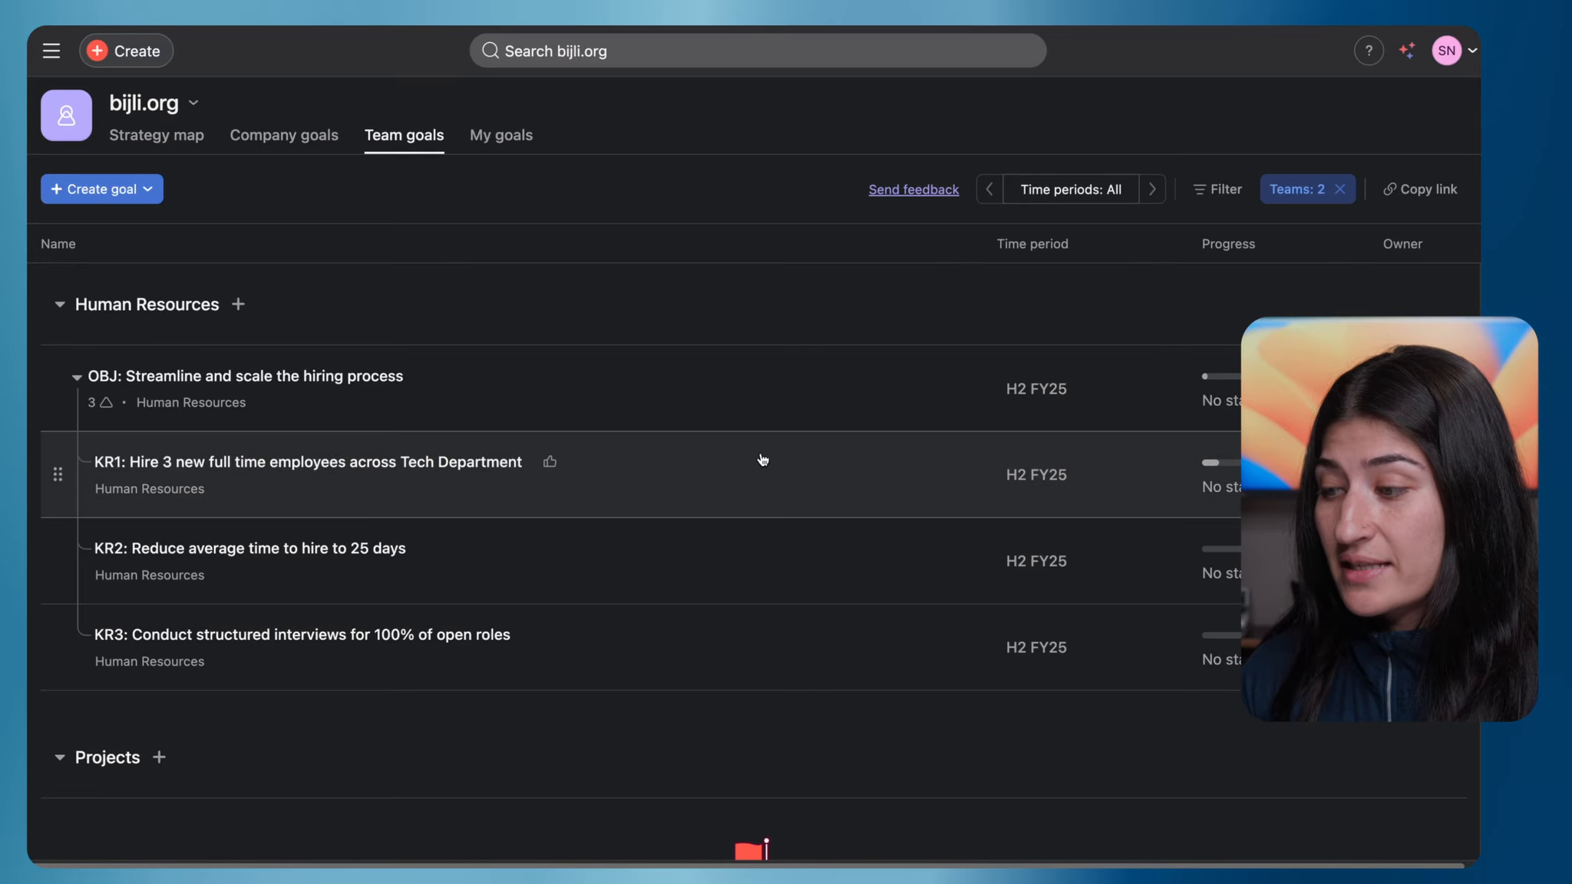
mouse_move(1270, 463)
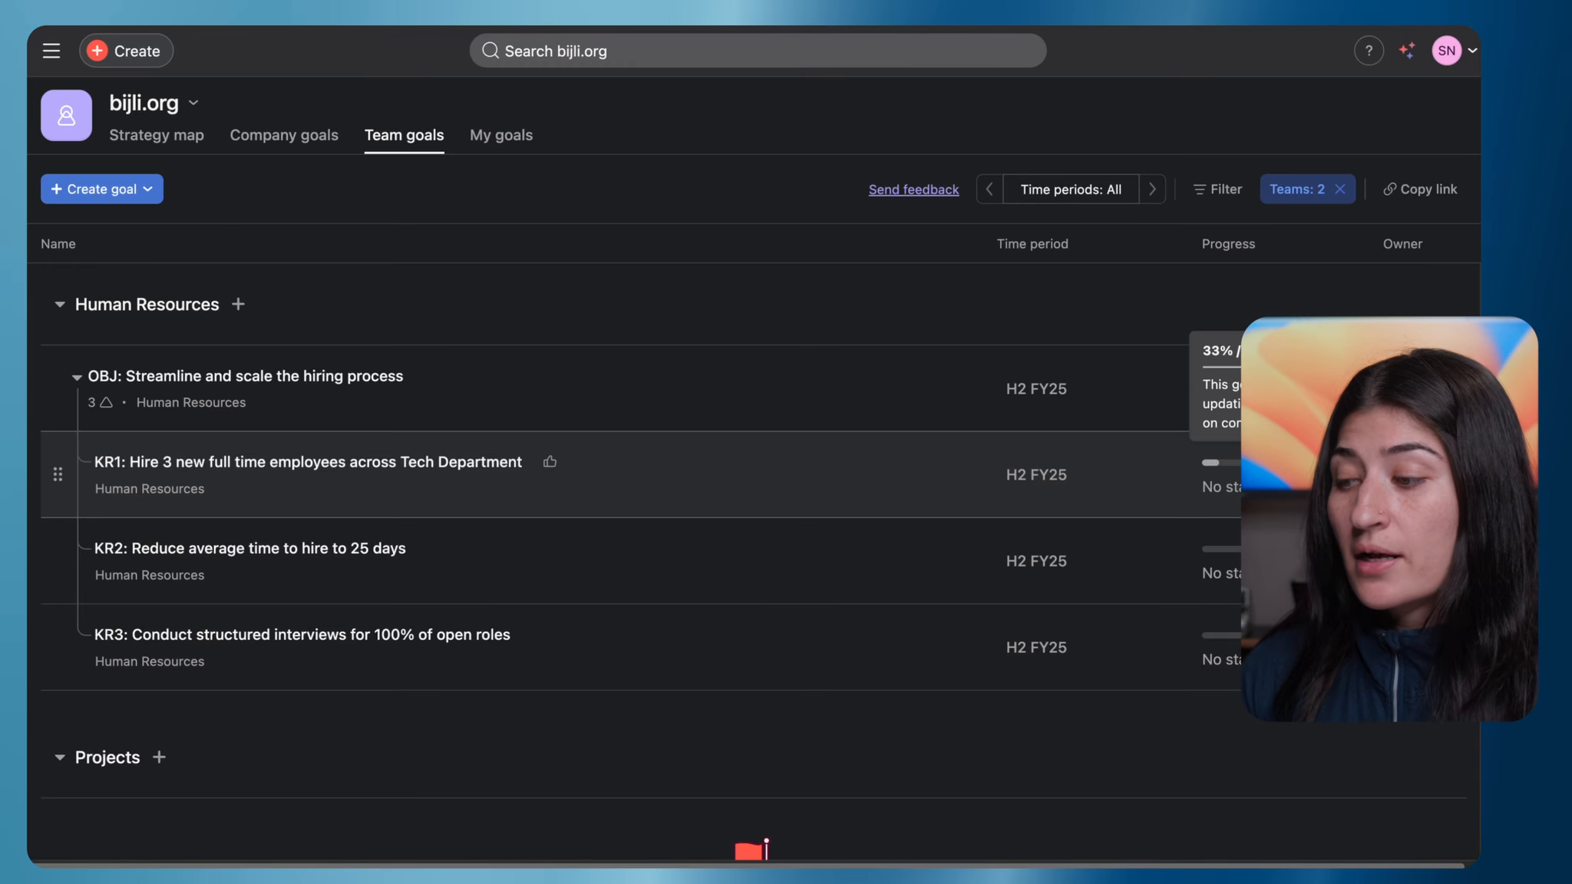
Step: Open the KR1 goal and review its connected tasks and latest status
click(360, 463)
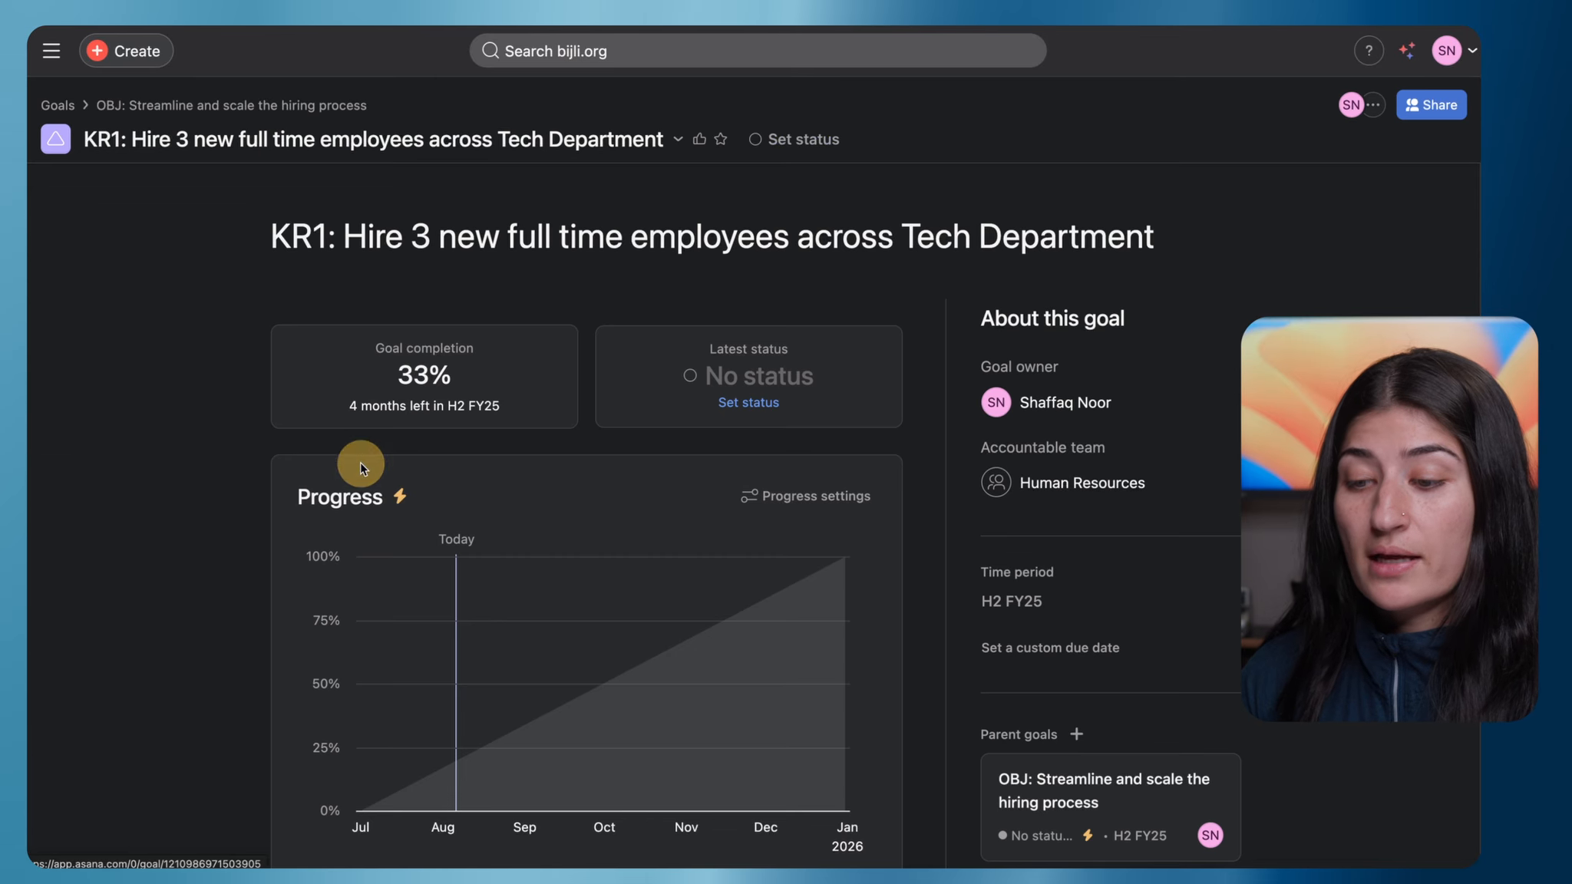
scroll(528, 675, down, 10)
scroll(527, 677, up, 4)
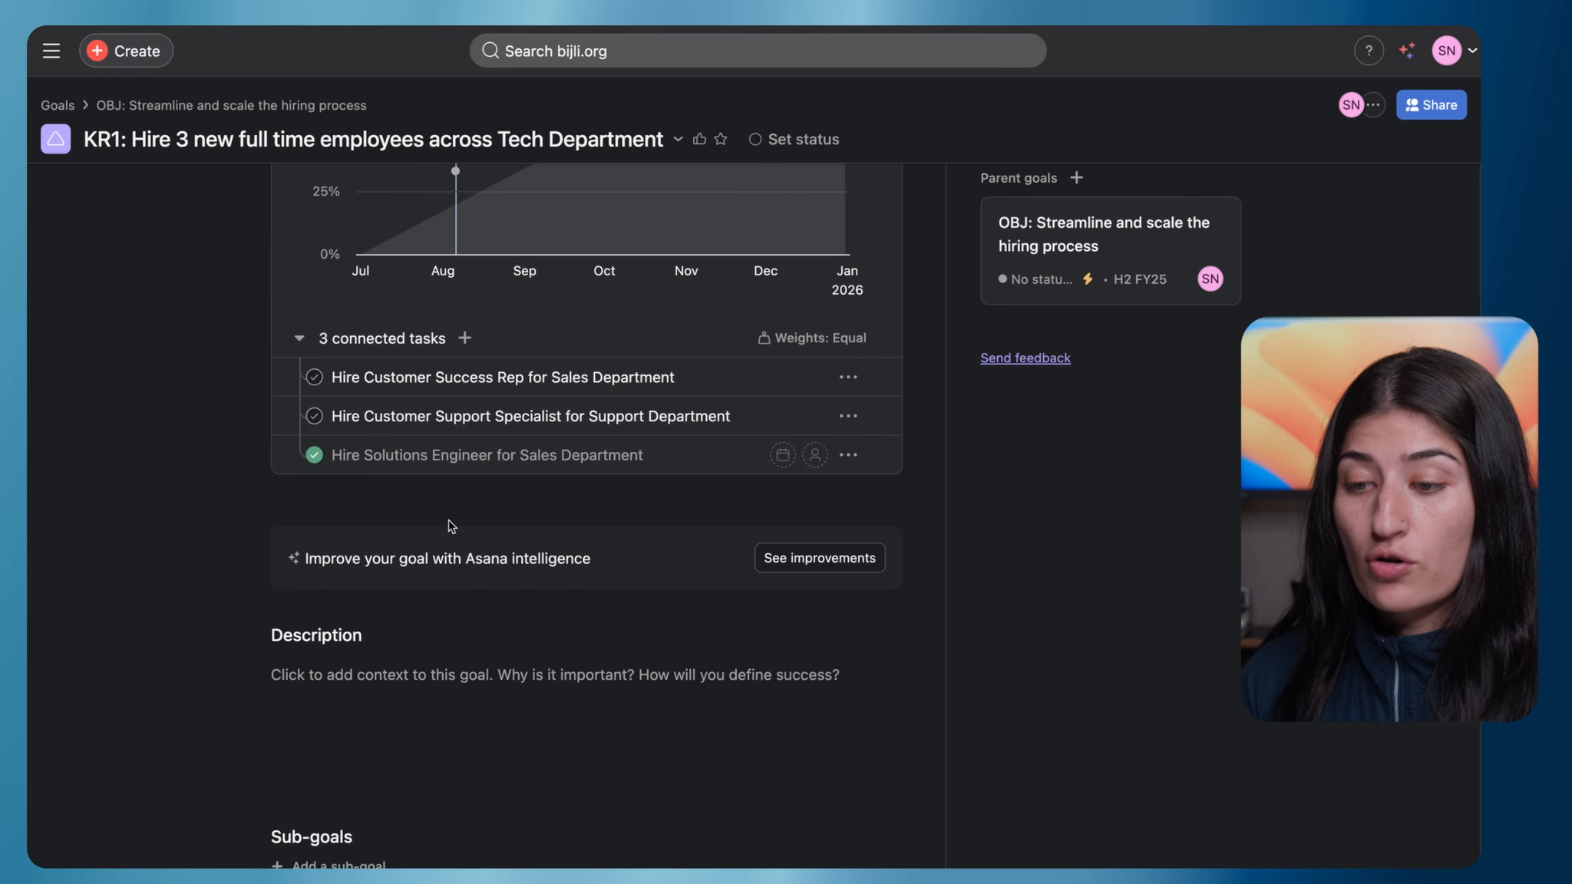
scroll(391, 393, up, 6)
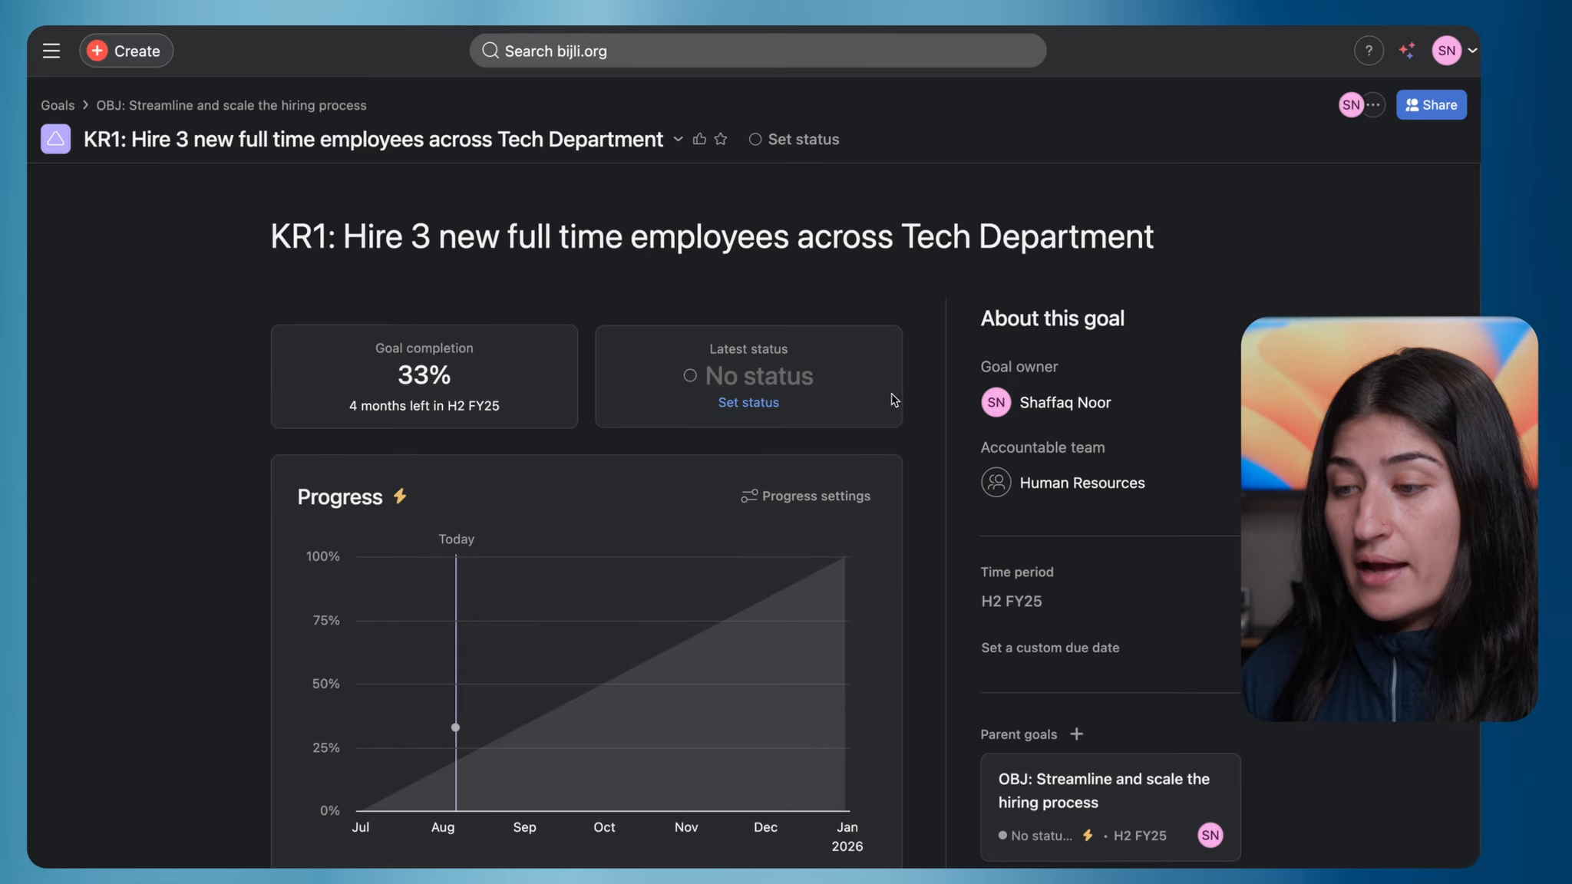
Step: Start a status update for the KR1 goal and set its status to On track
click(748, 403)
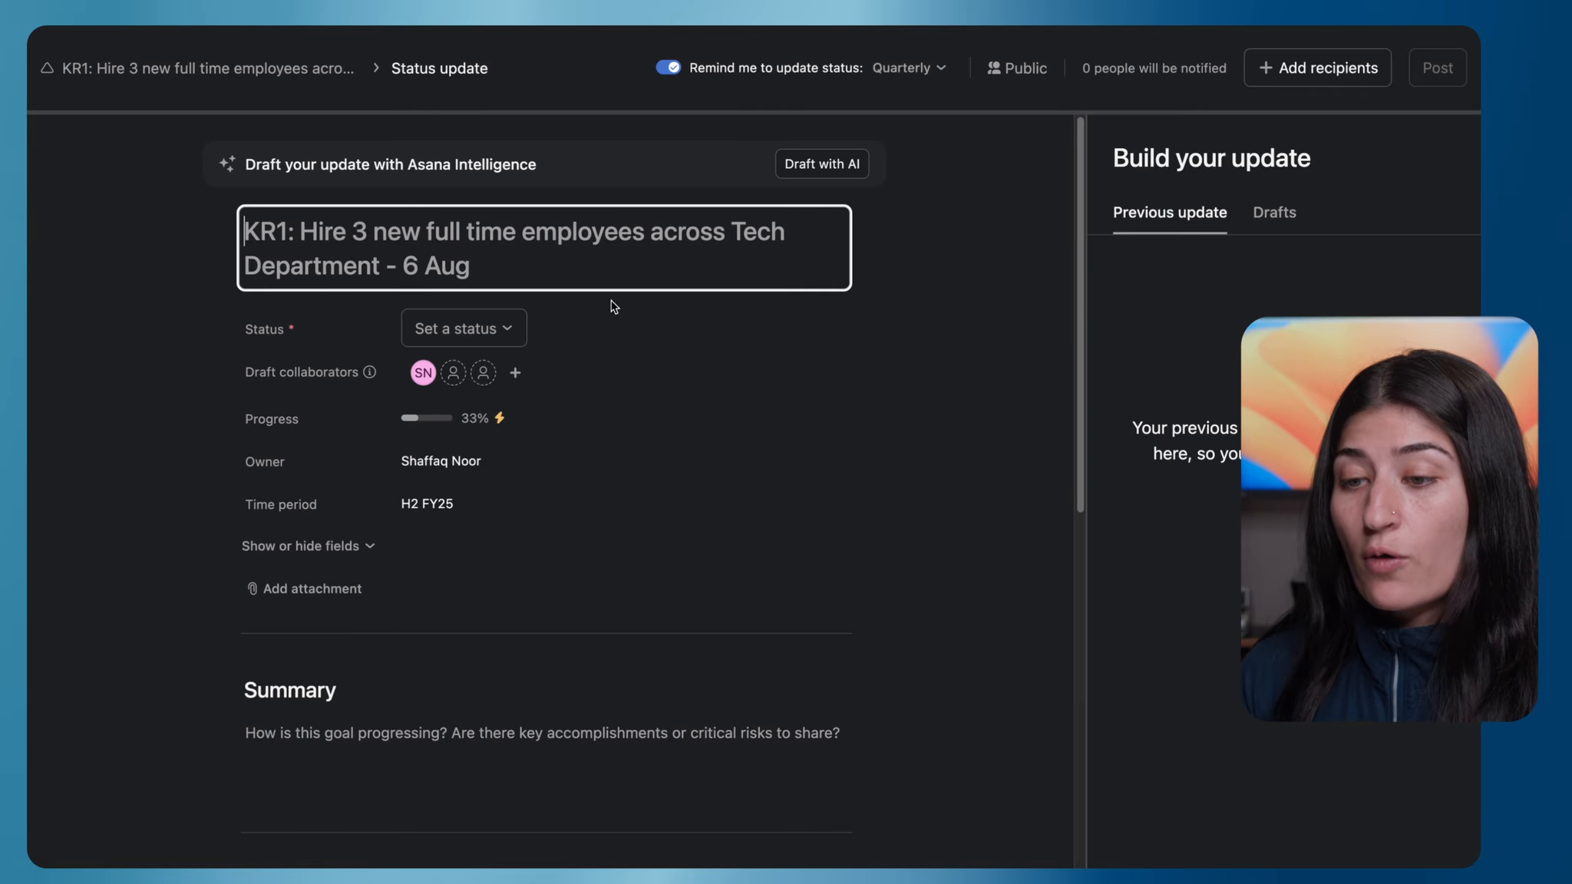
click(493, 336)
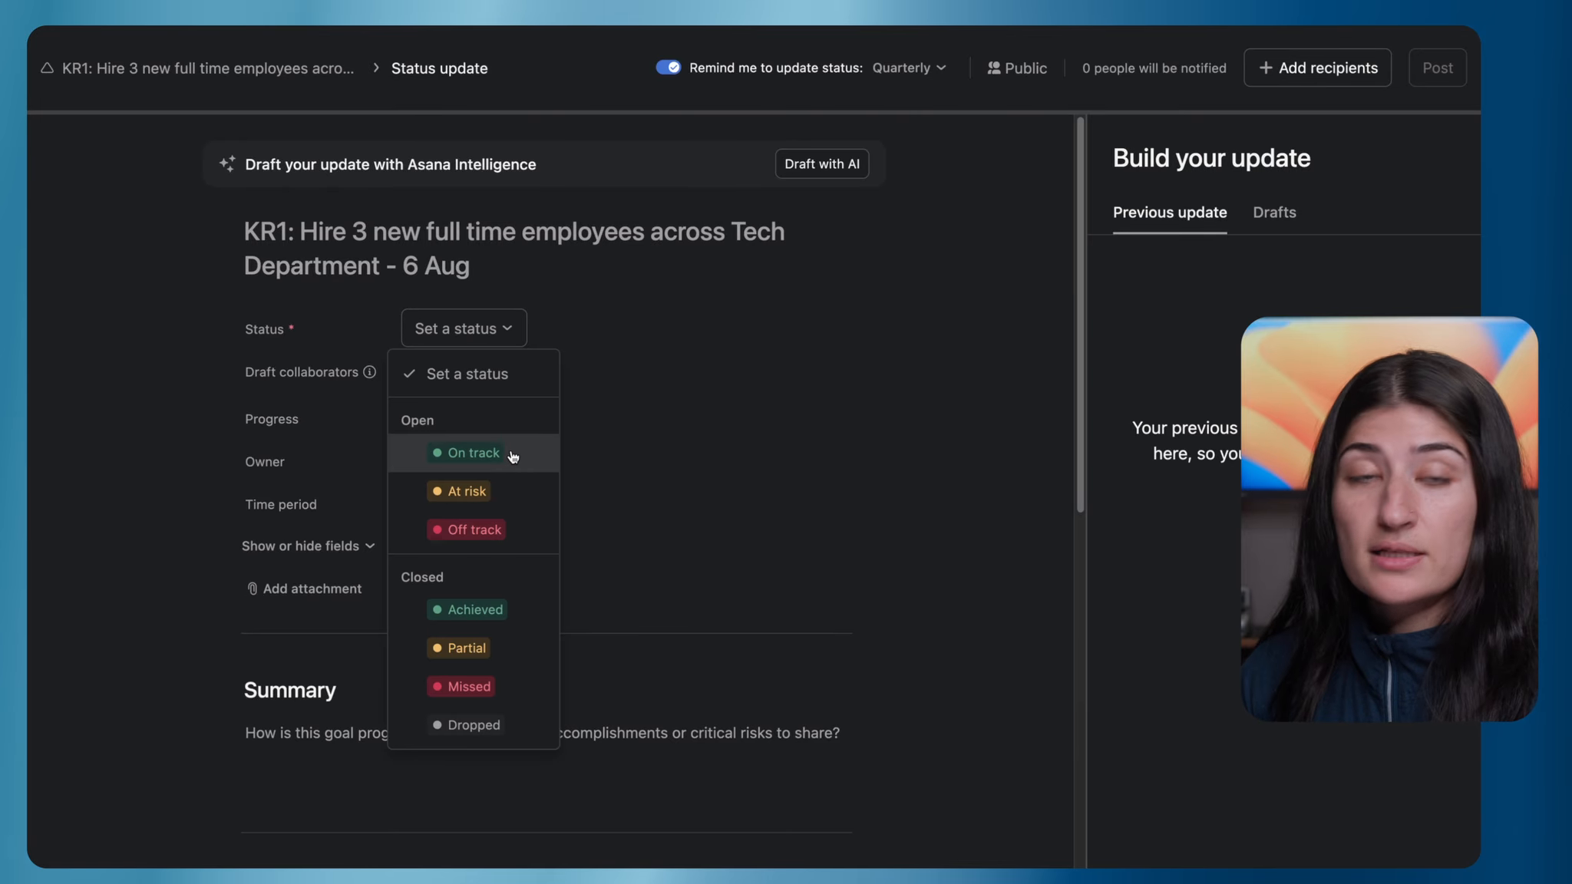
click(513, 454)
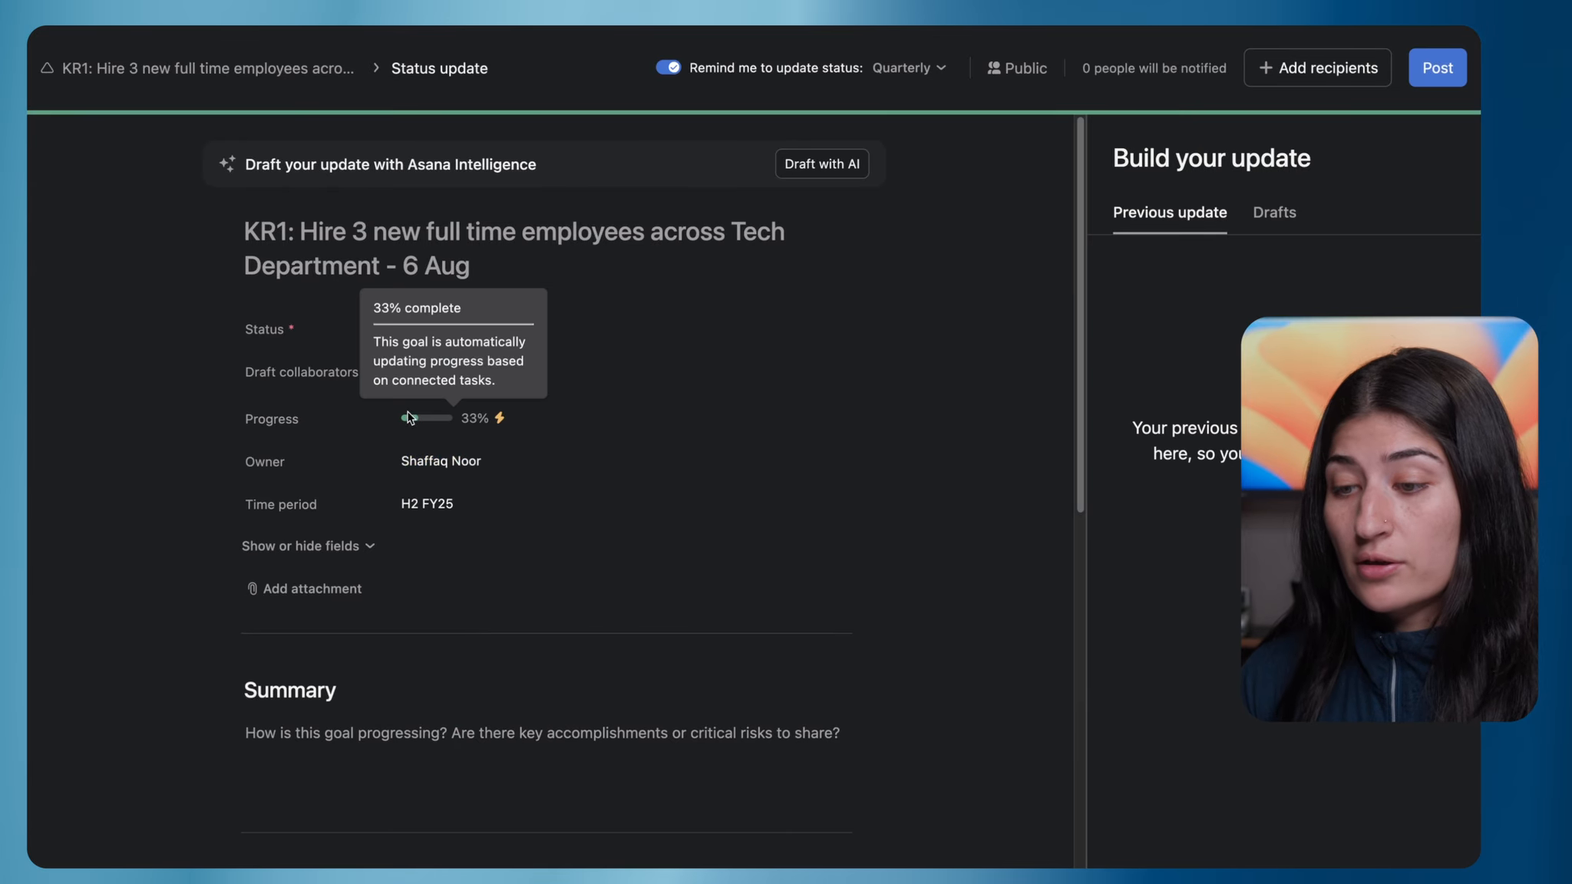
scroll(466, 714, down, 2)
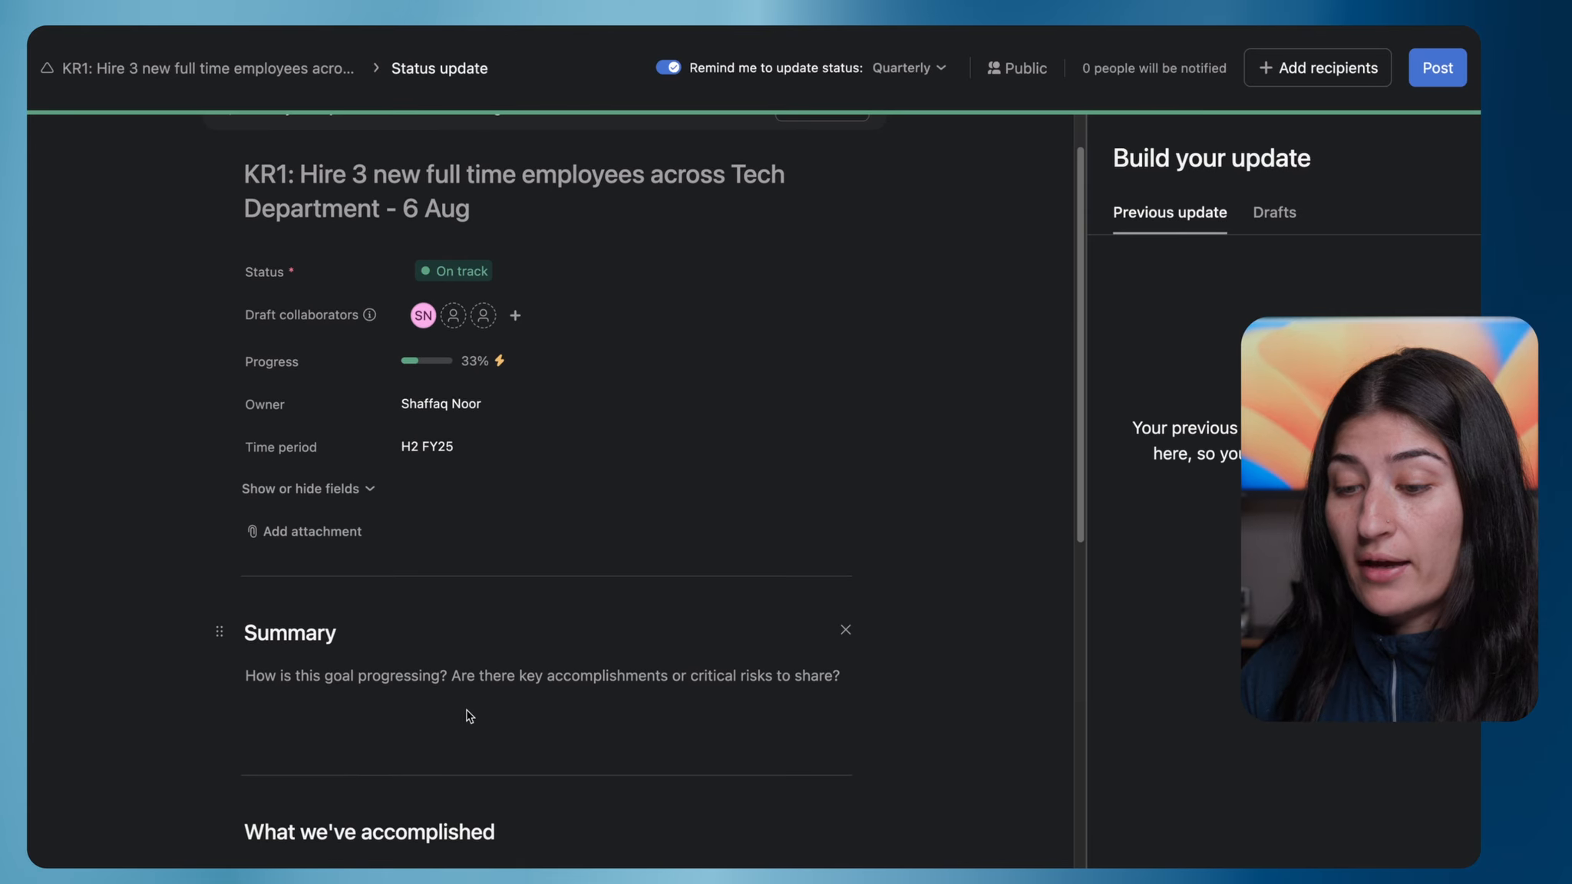
click(413, 673)
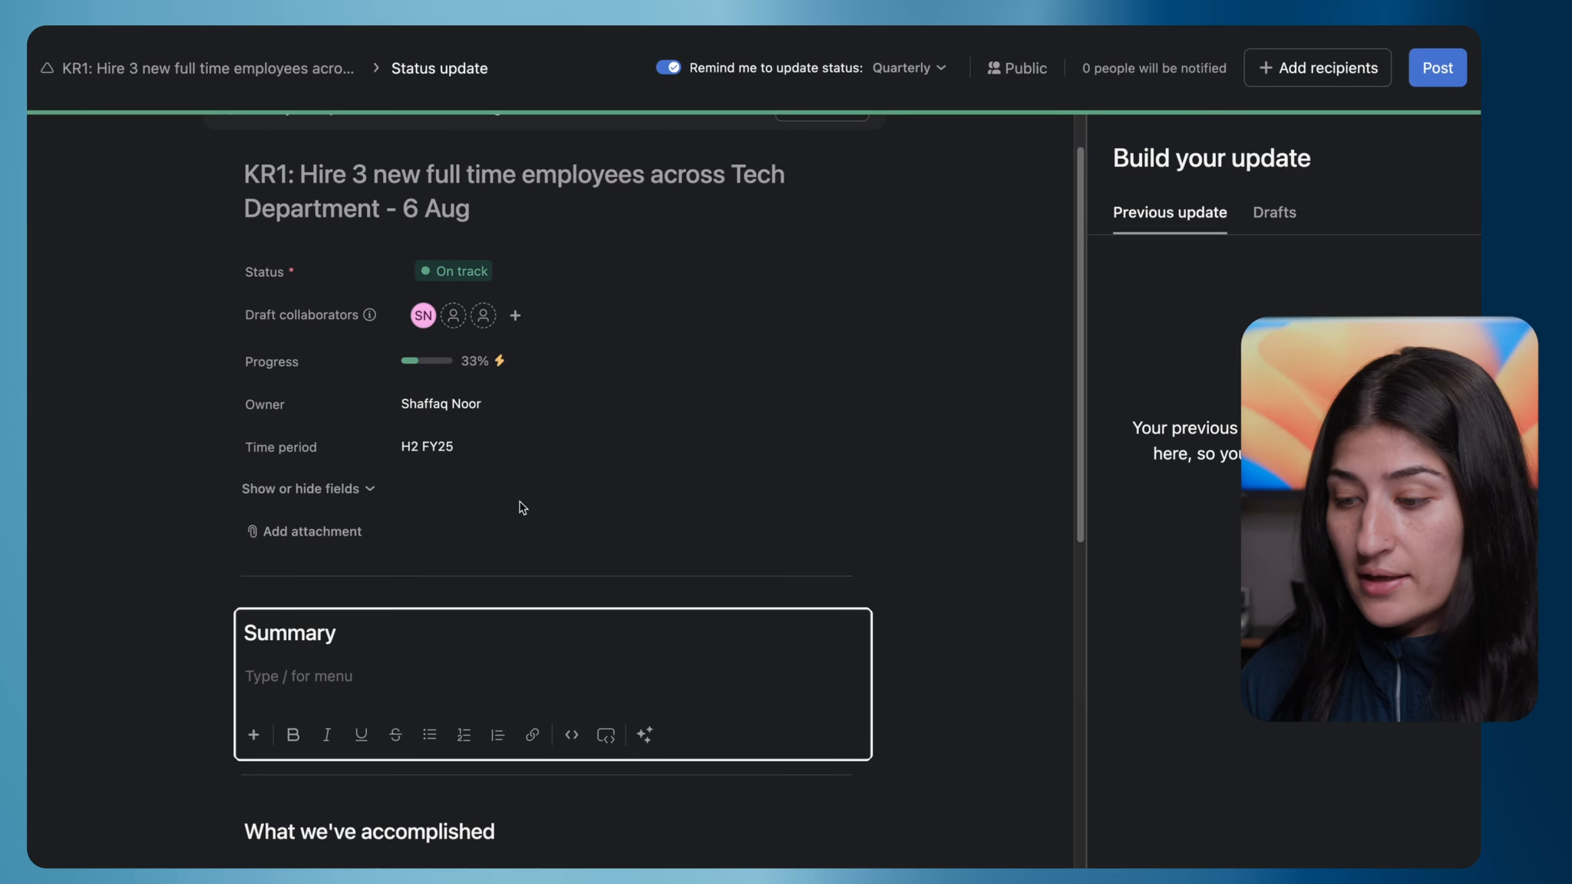
click(644, 734)
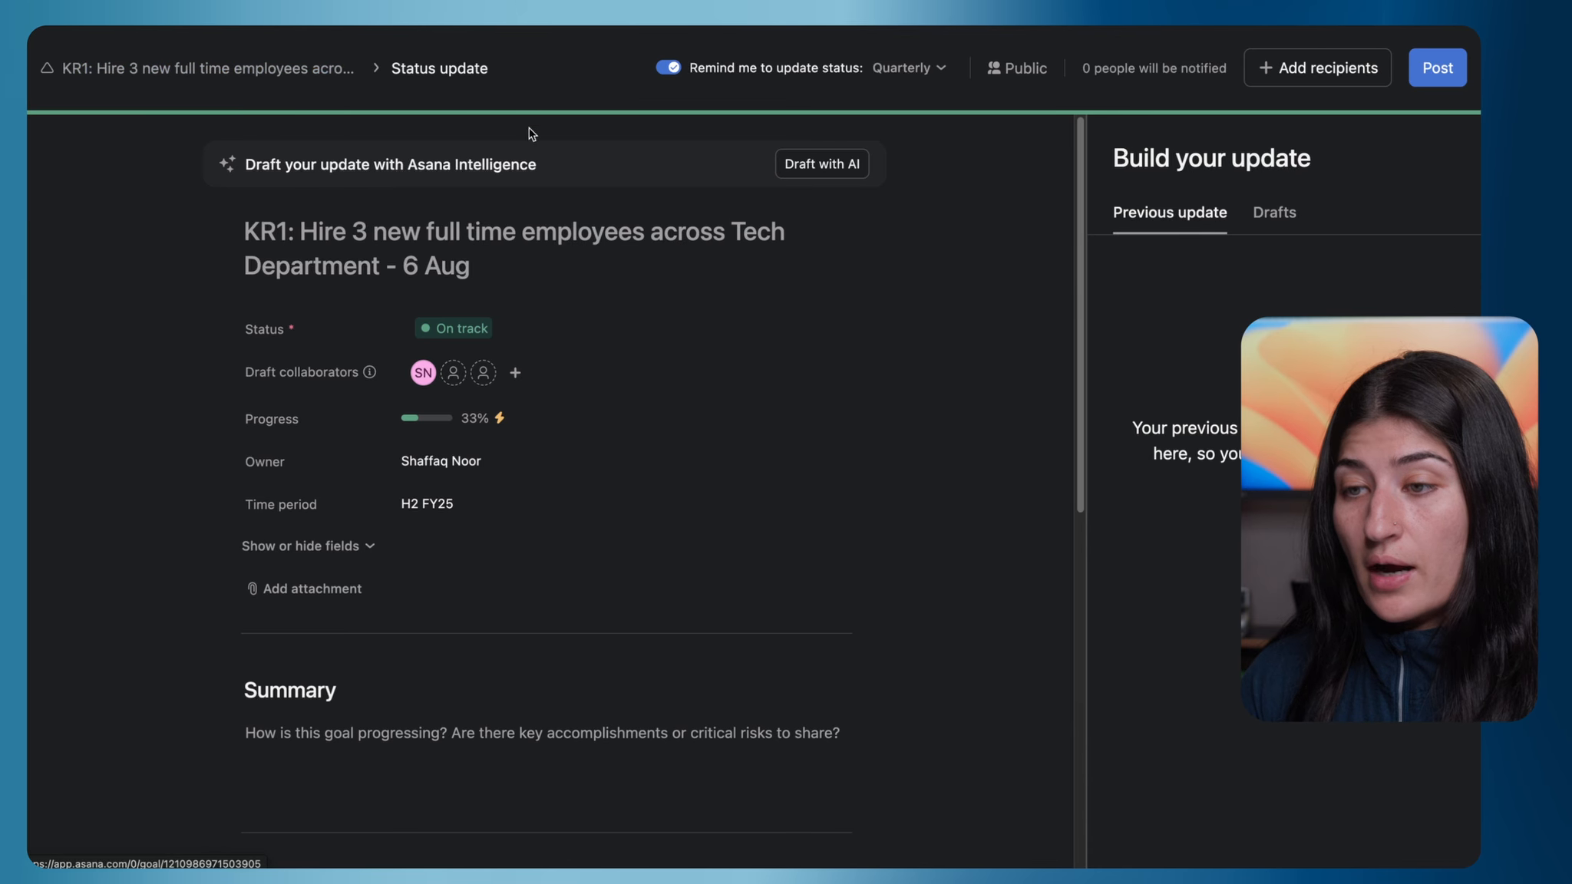
Step: Generate an AI draft guided by "We completed 1 of the tasks, we hired a sales solution engineer. we have two open roles, one we are interviewing for."
click(804, 170)
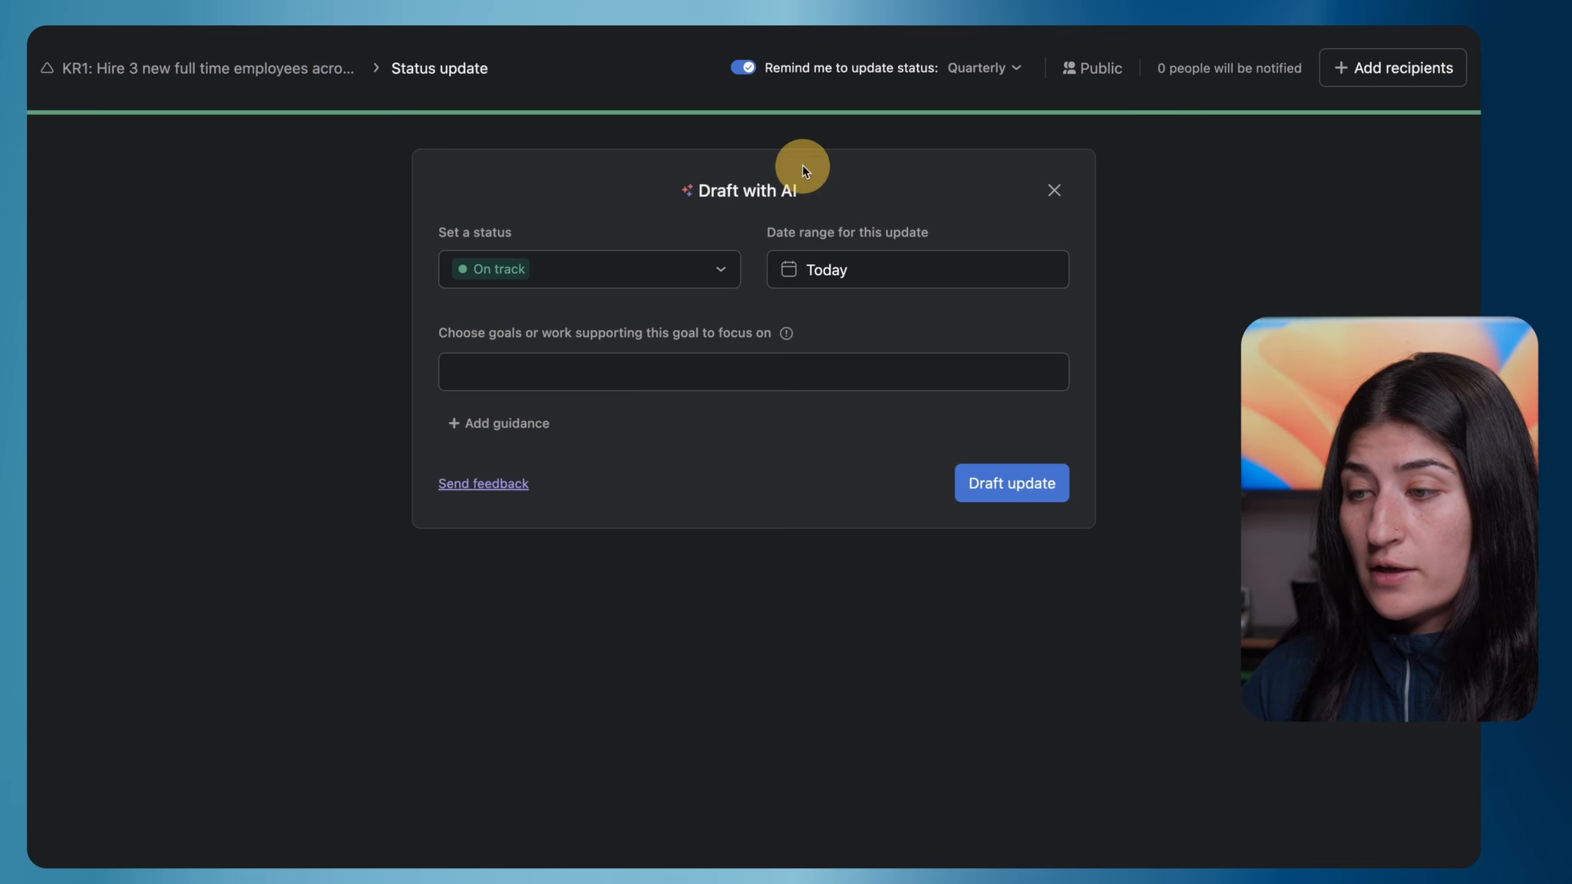
click(512, 423)
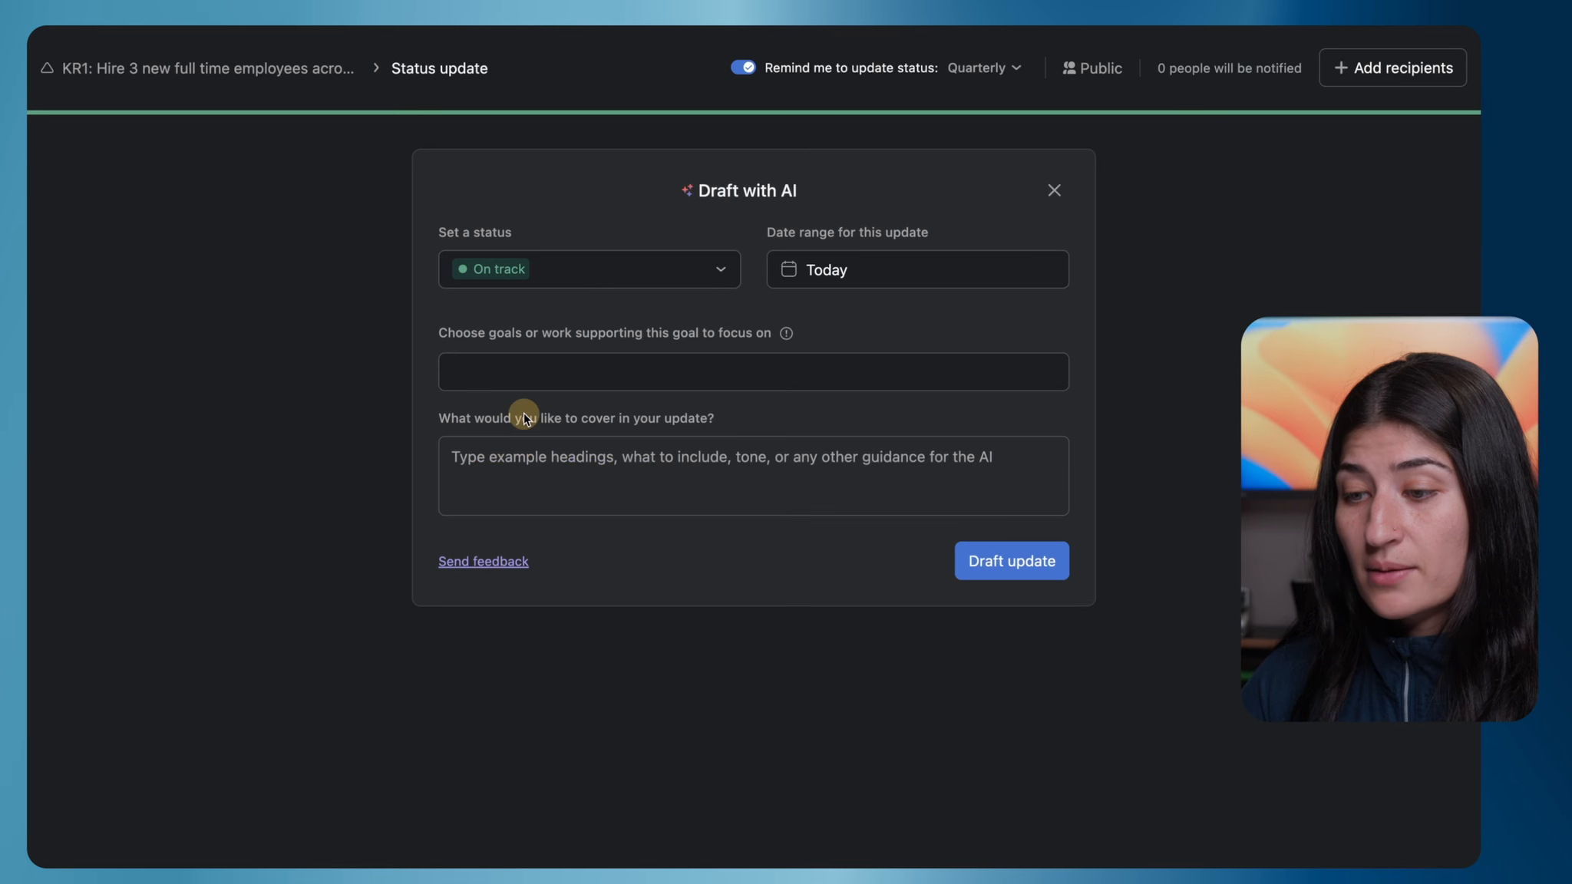
text(We completed 1 of the tasks, we hired a sales solution engineer. we have two open roles, one we are interviewing for.)
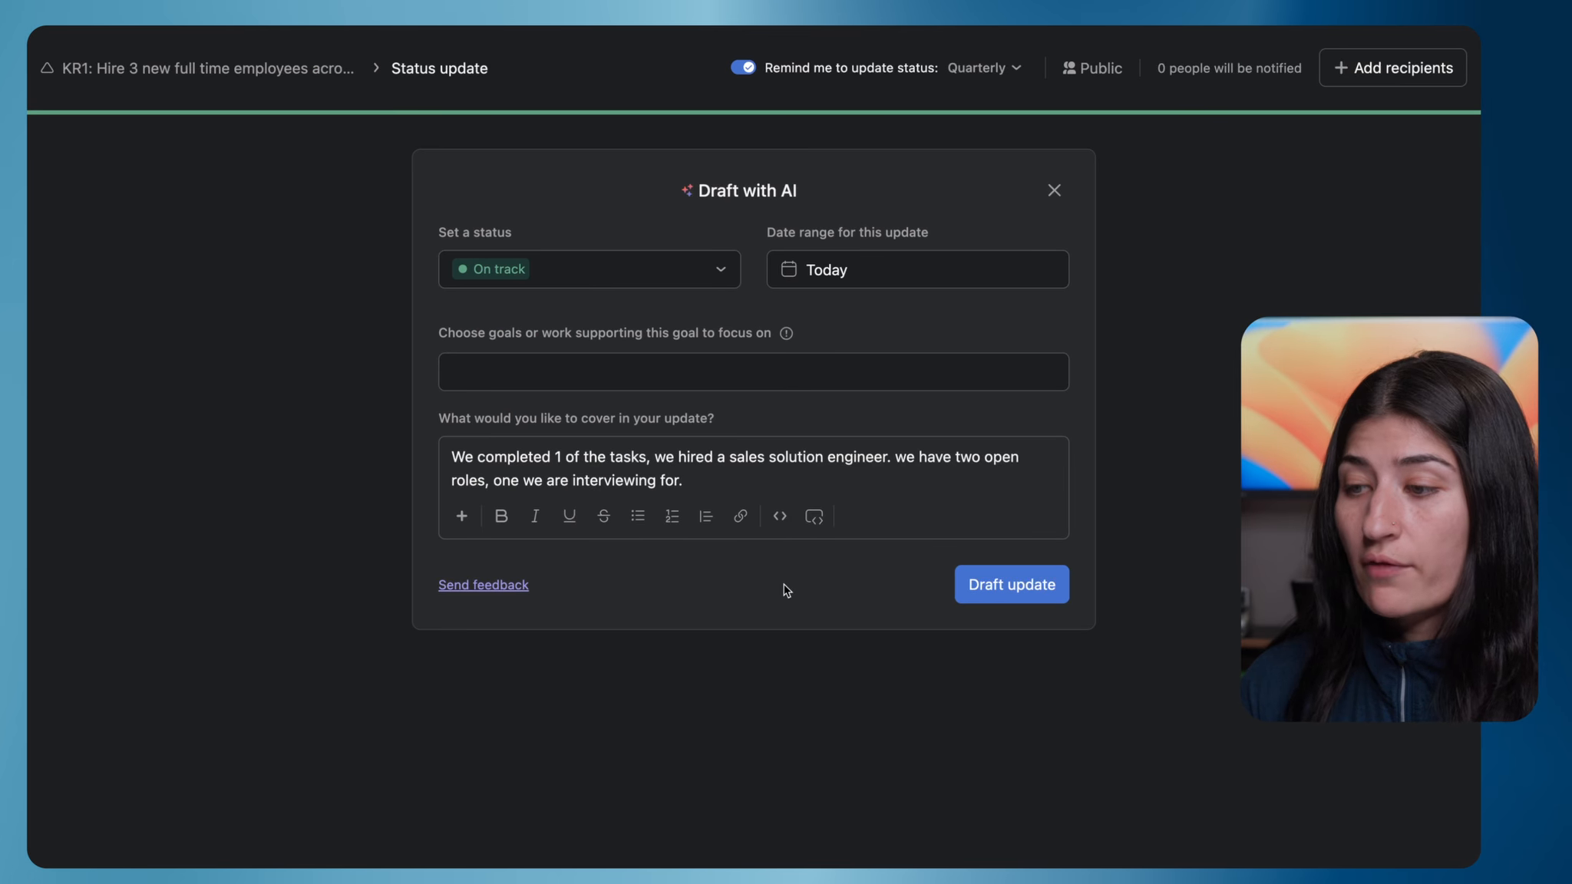
click(1021, 595)
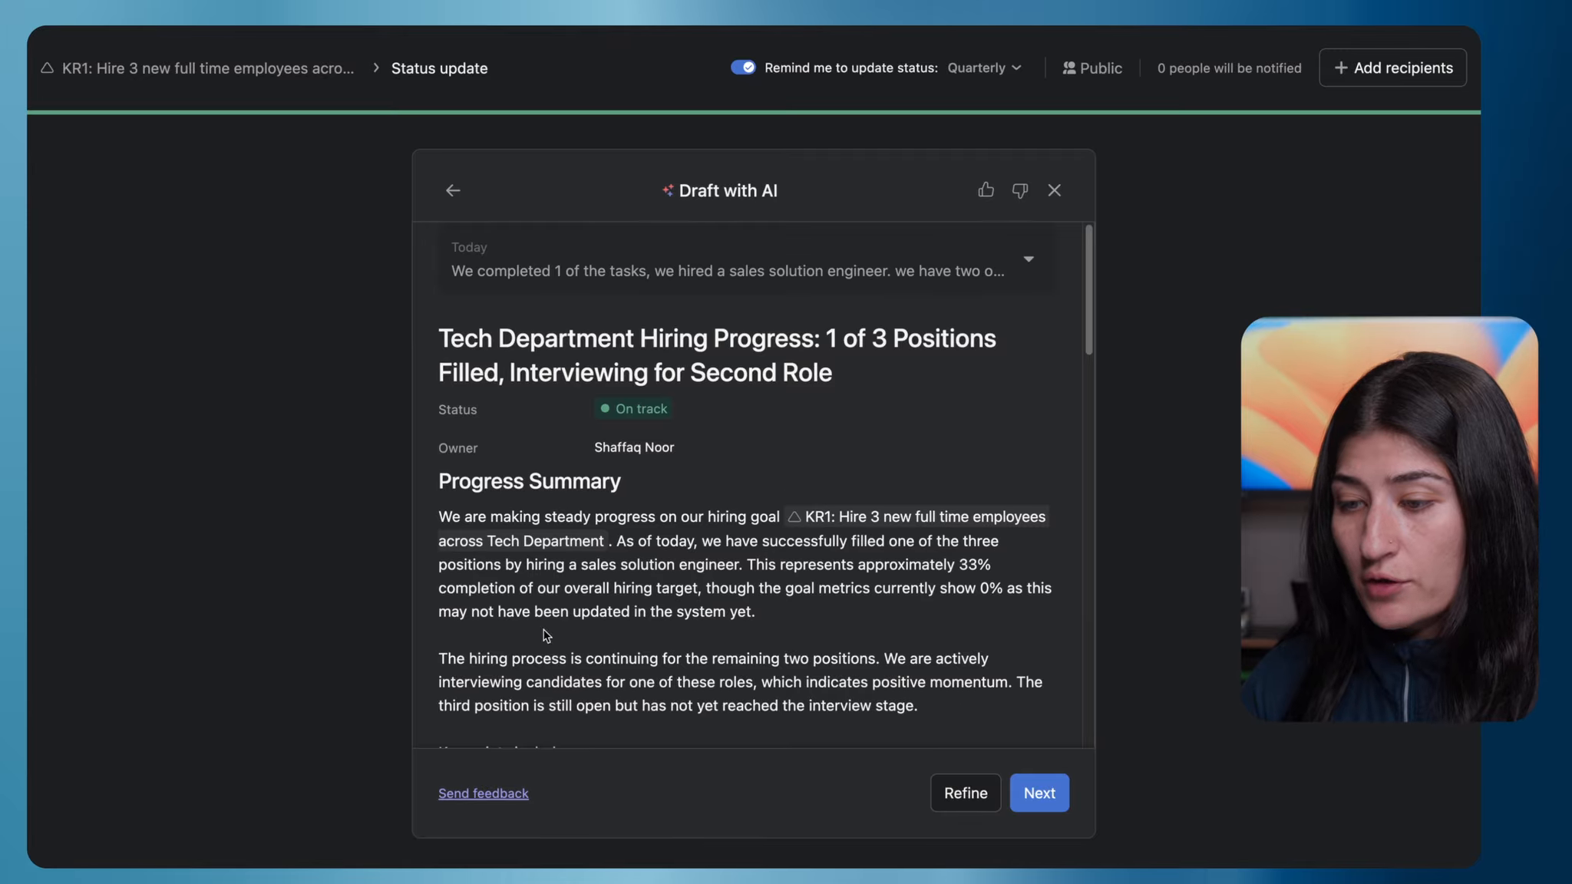
Step: Read through the AI-generated draft for KR1 and accept it into the status update
scroll(497, 595, down, 3)
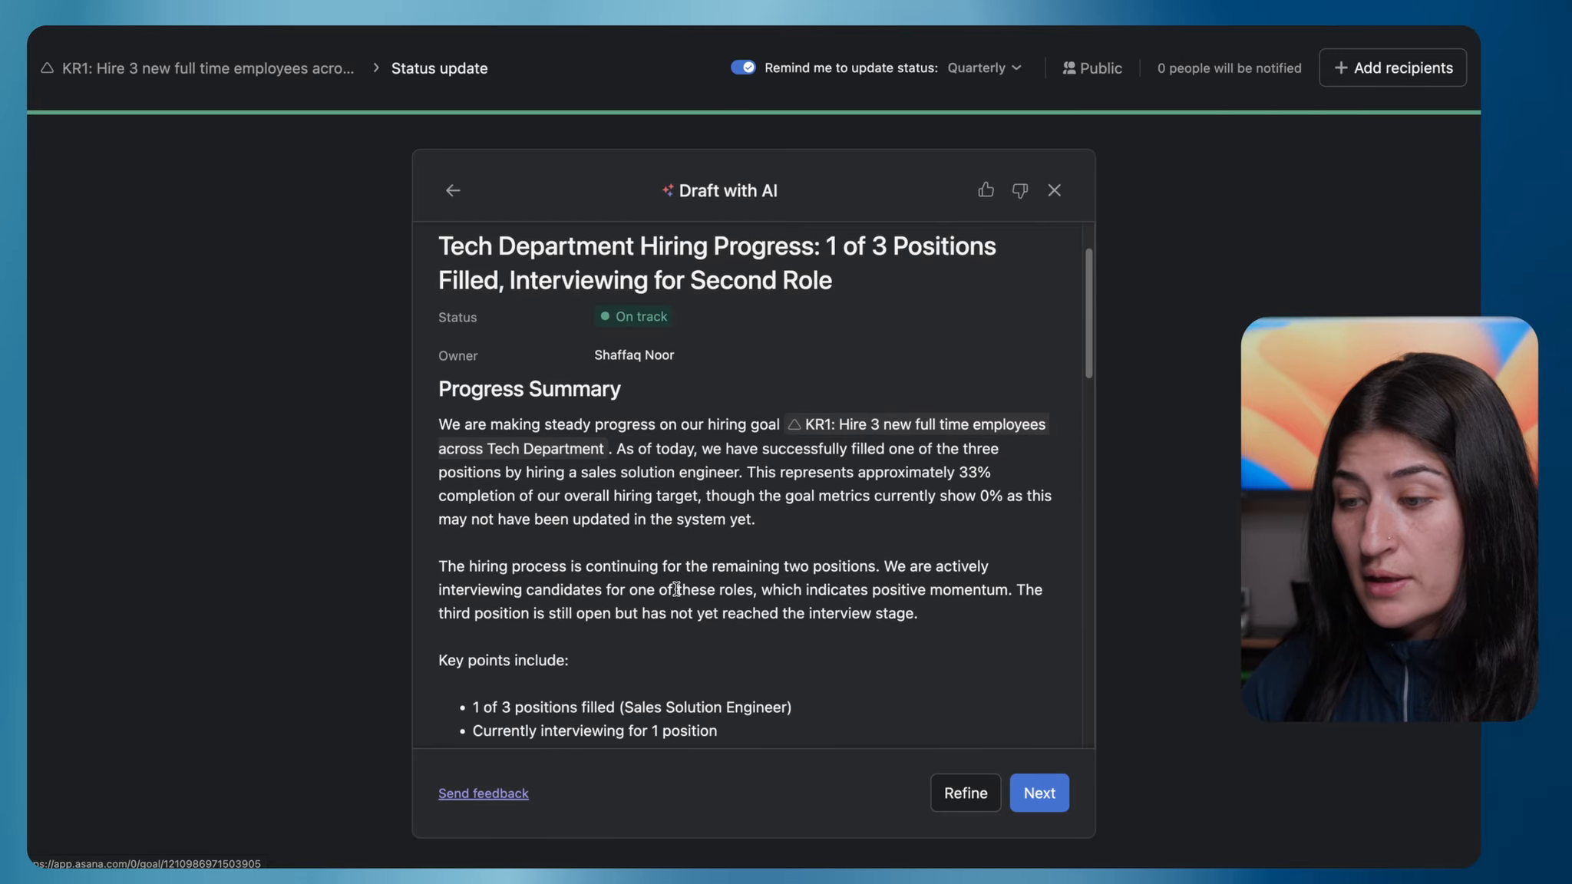
scroll(711, 470, down, 3)
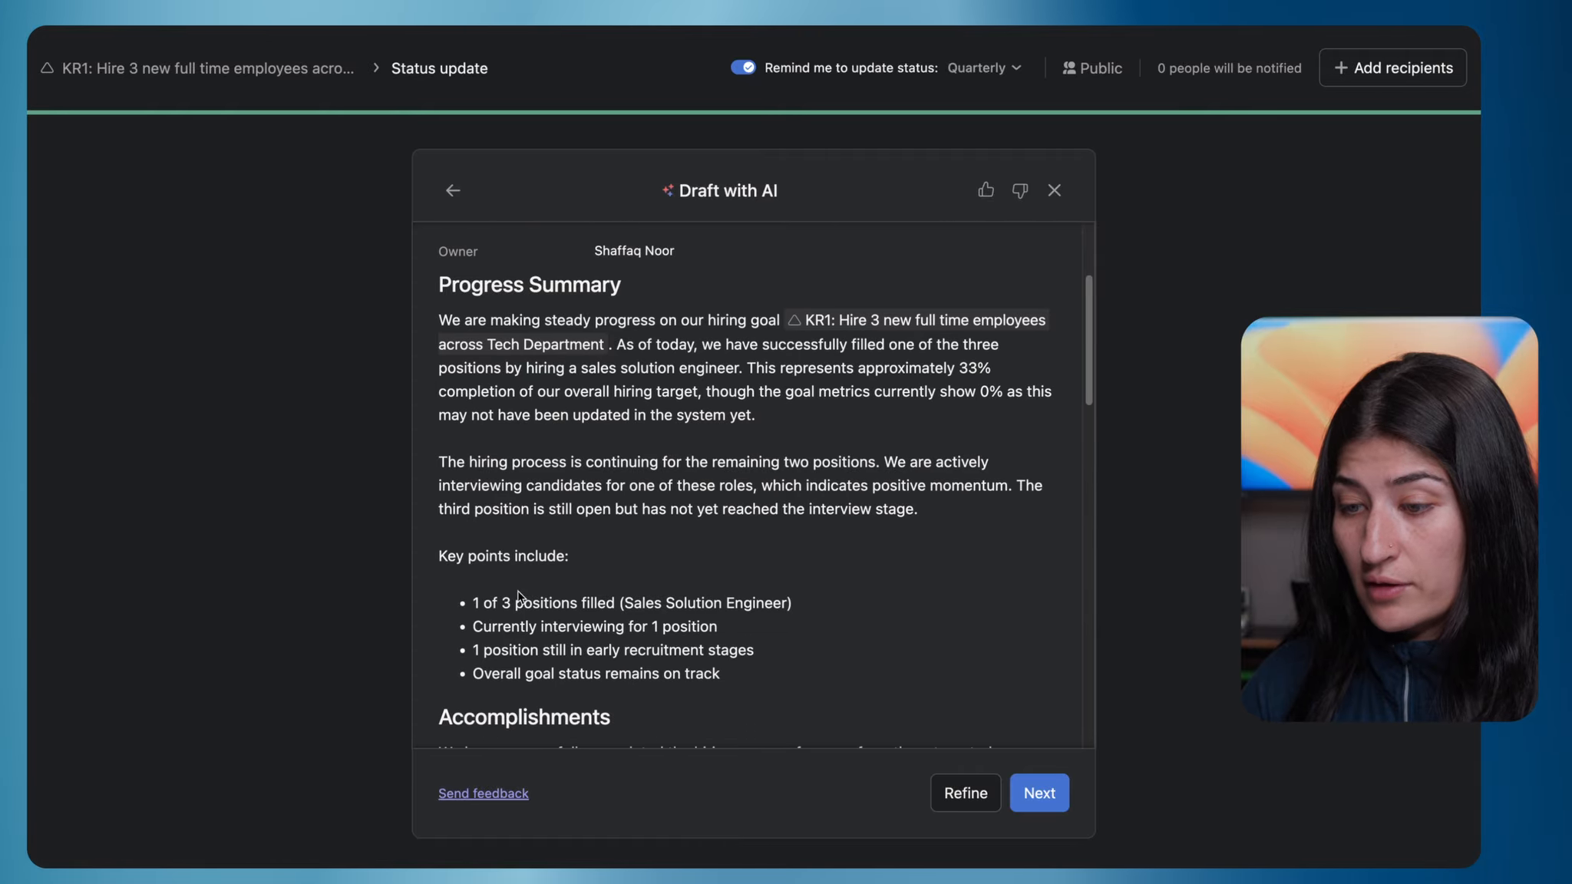
scroll(606, 492, down, 2)
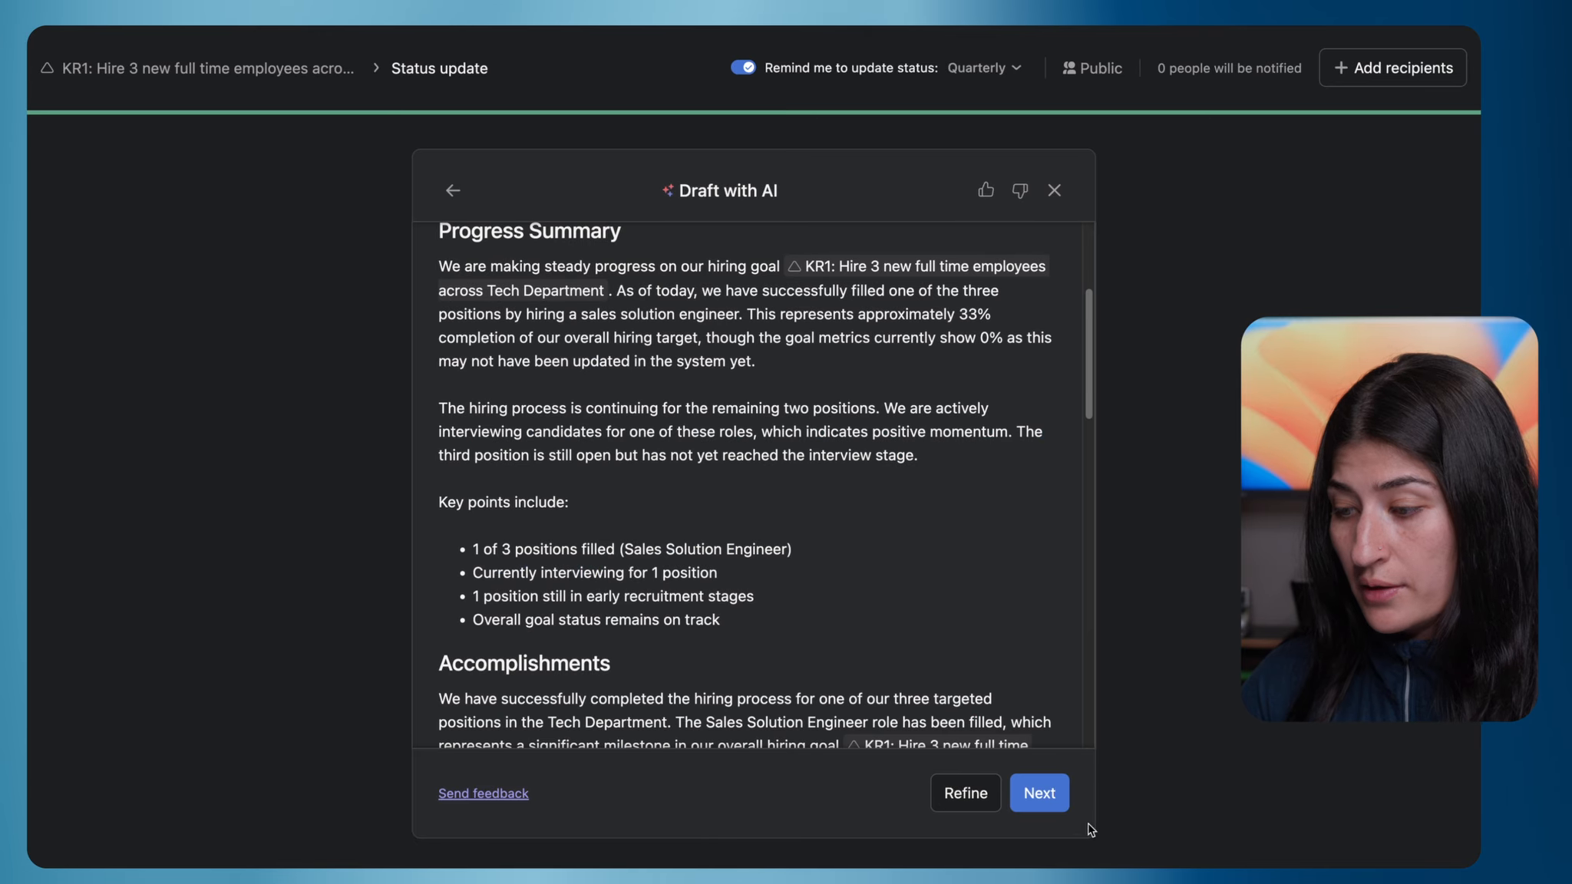
click(1048, 796)
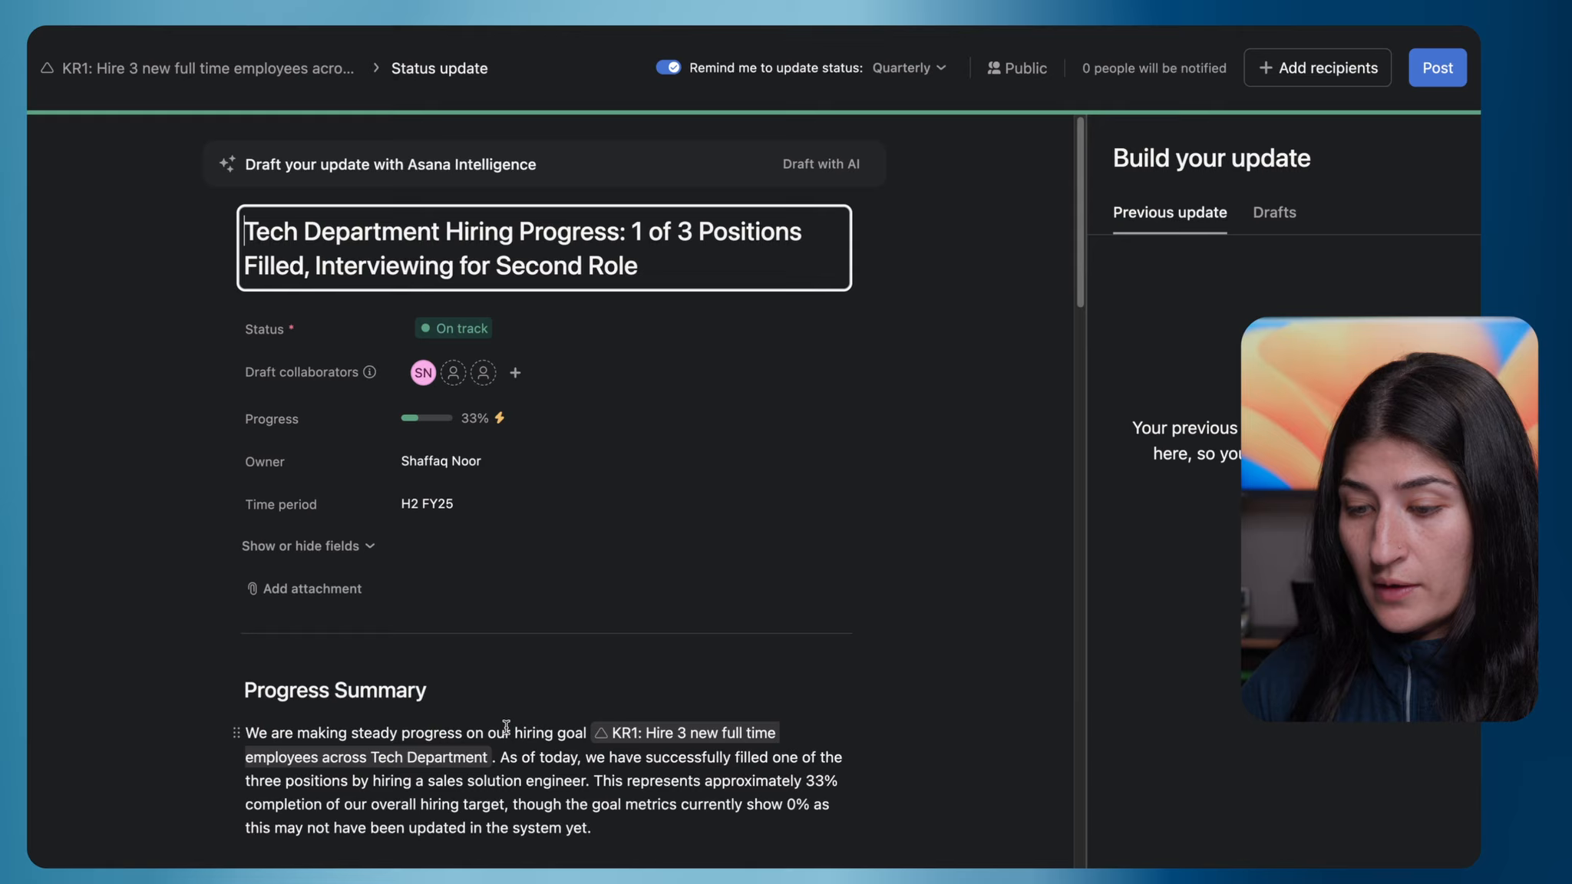
Step: Check the Progress Summary, Accomplishments and Risks & Blockers sections of the KR1 status update, and post it
scroll(506, 727, down, 5)
click(664, 699)
click(511, 680)
scroll(512, 680, up, 2)
scroll(511, 680, down, 10)
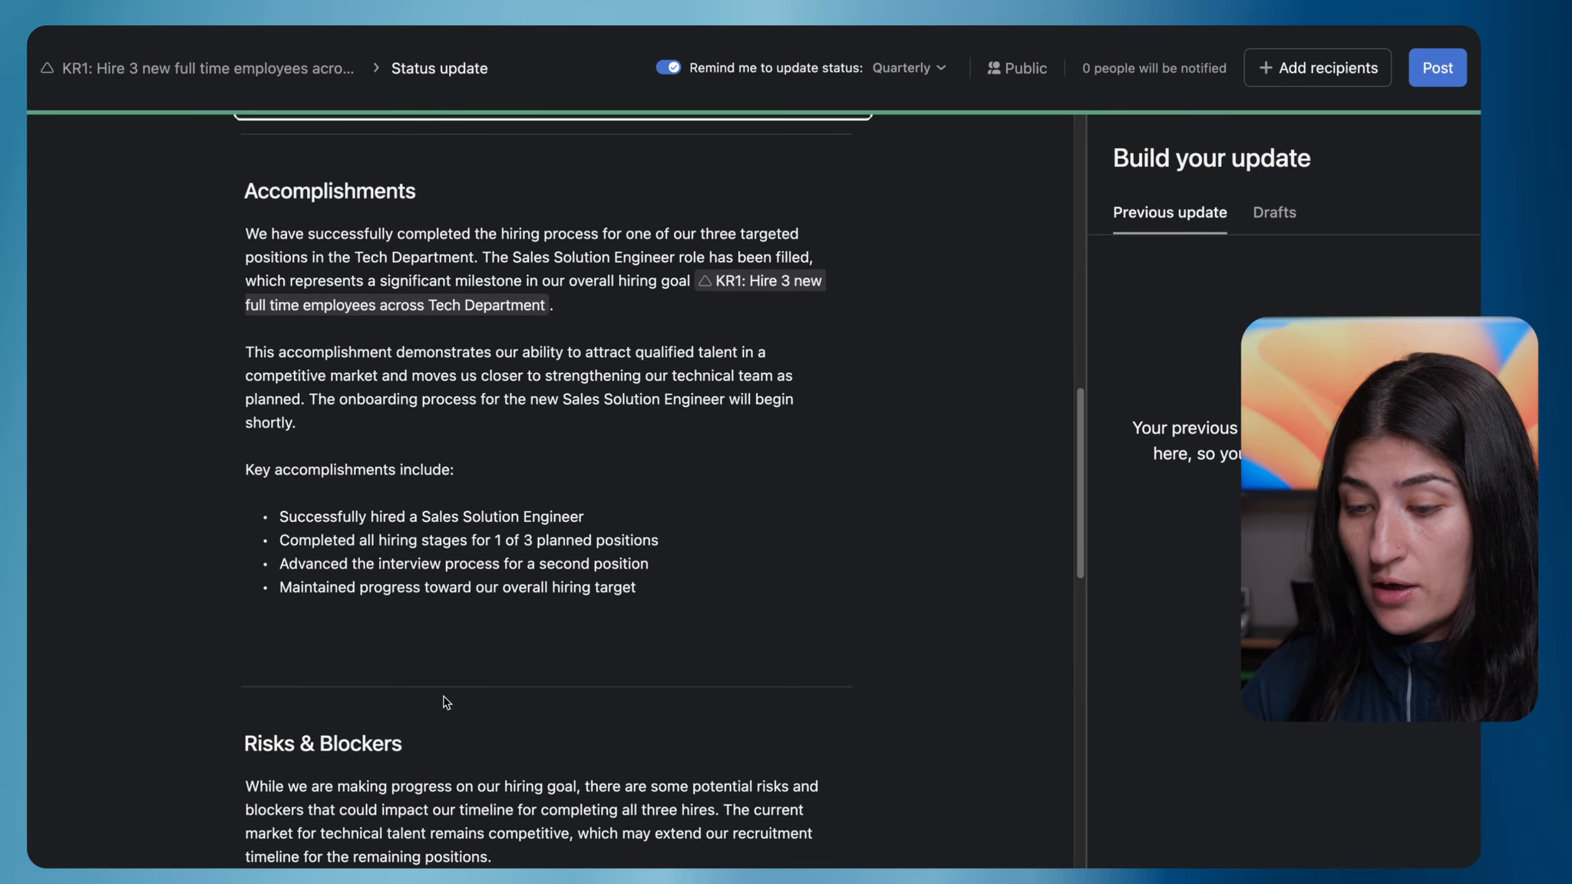
scroll(445, 703, down, 12)
scroll(444, 698, up, 13)
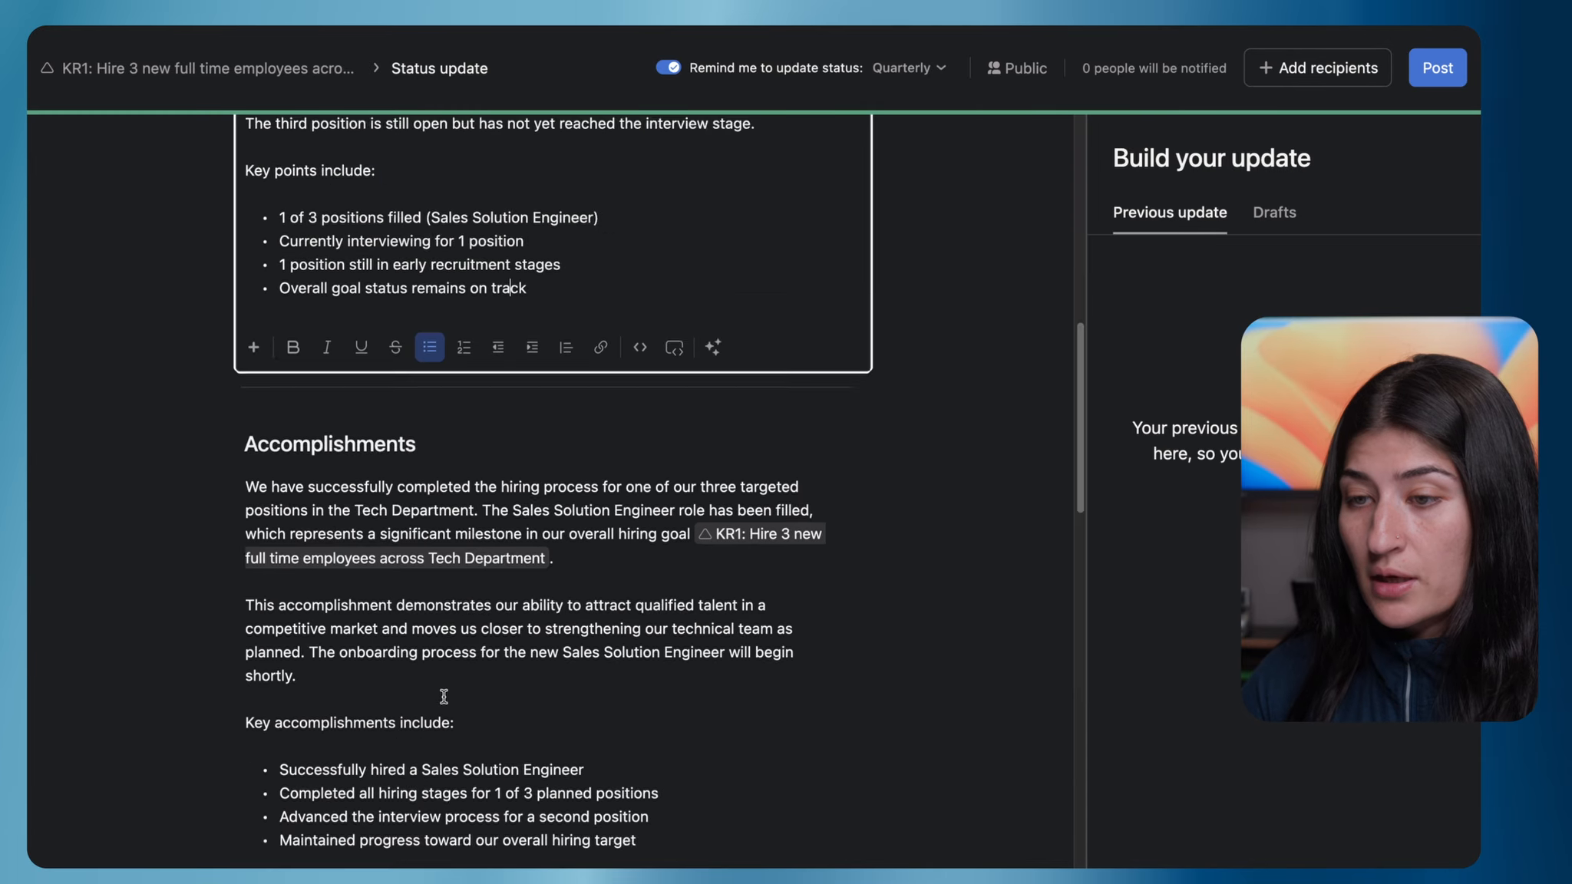
scroll(444, 696, up, 10)
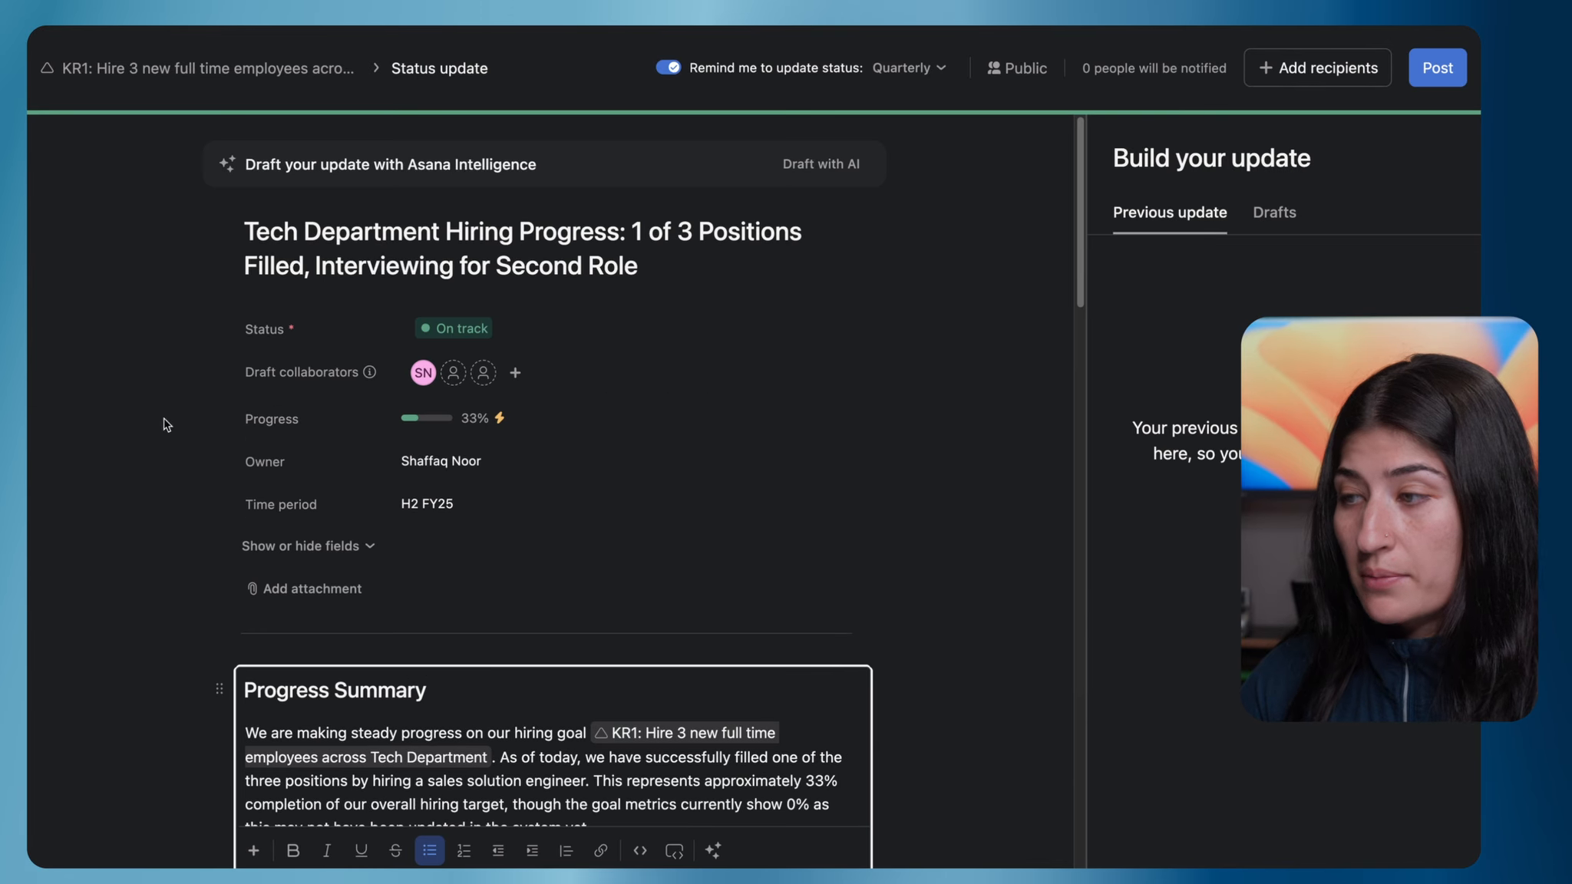
click(1437, 68)
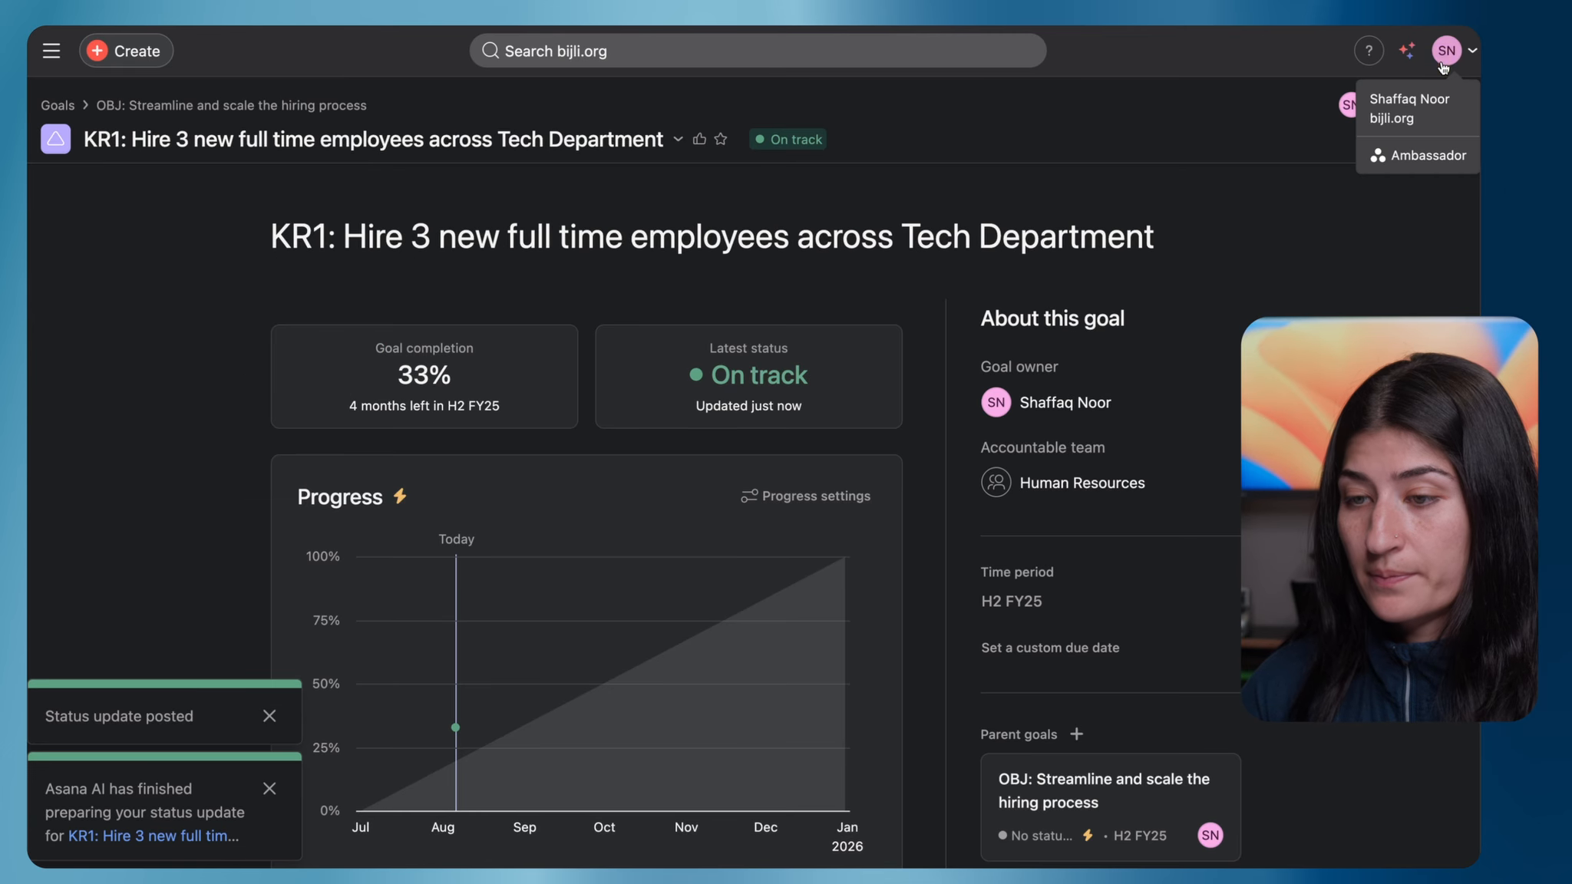
Step: Open the KR2 goal from the team goals list and start a status update with the status On track
click(230, 105)
click(55, 105)
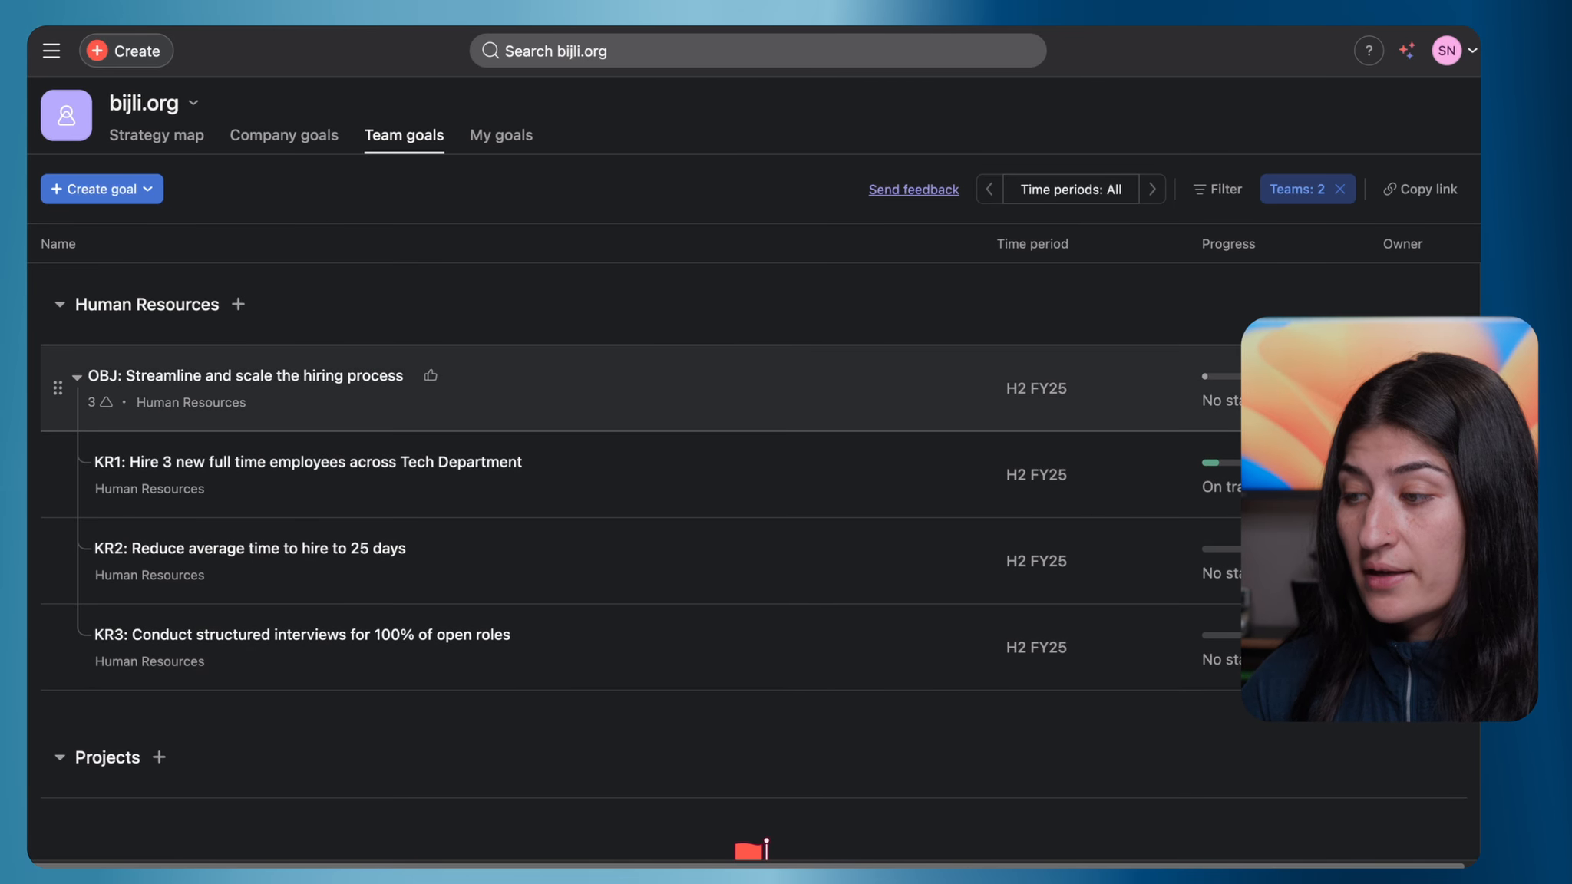
mouse_move(1228, 376)
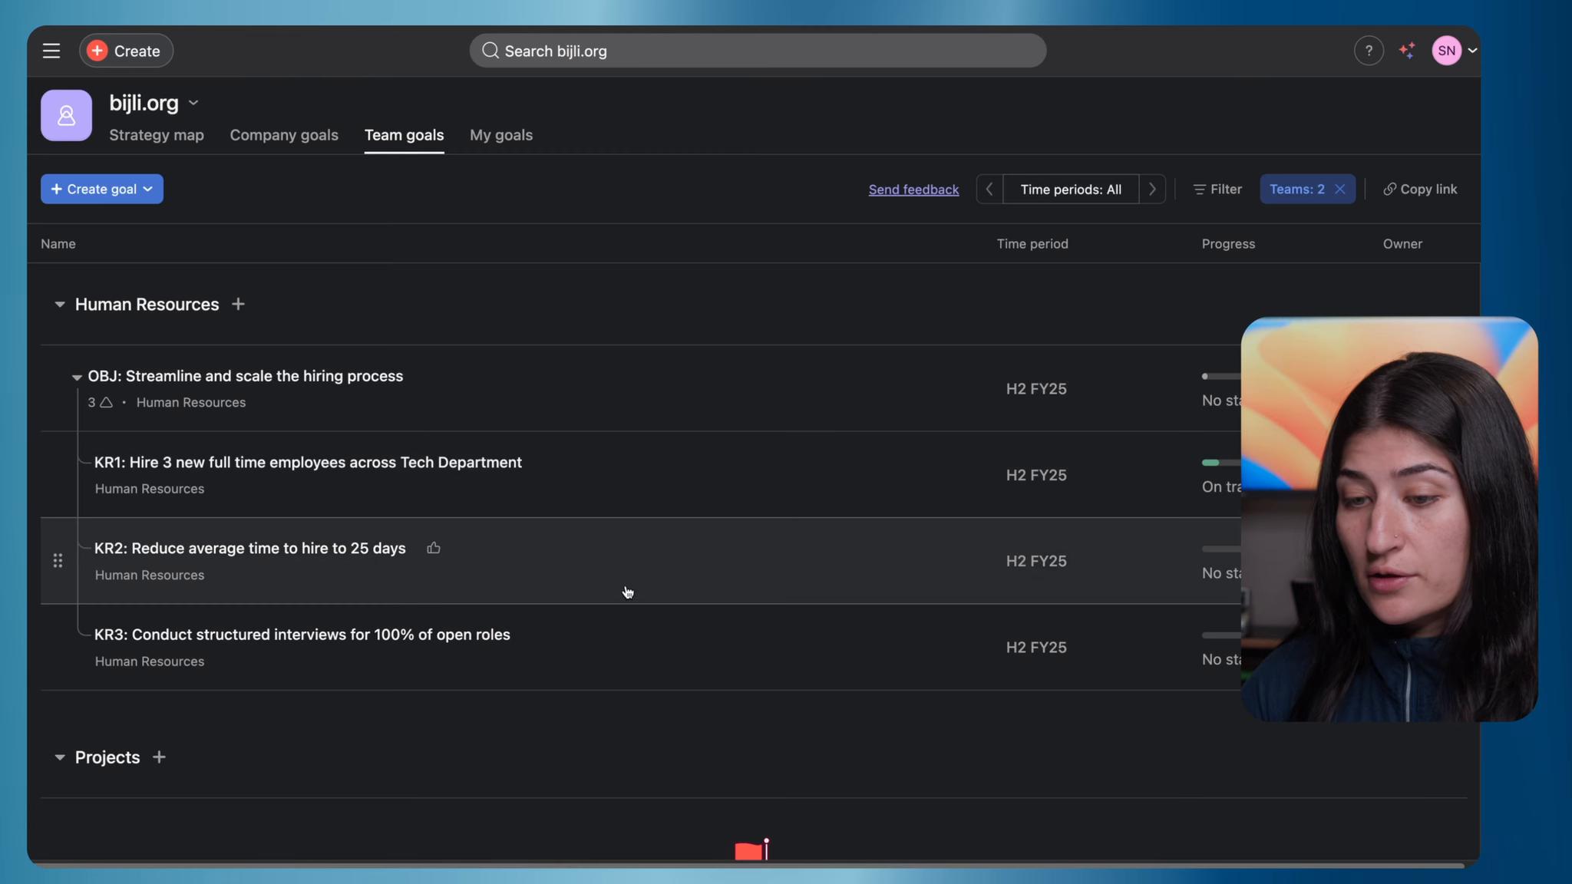
click(302, 554)
click(813, 402)
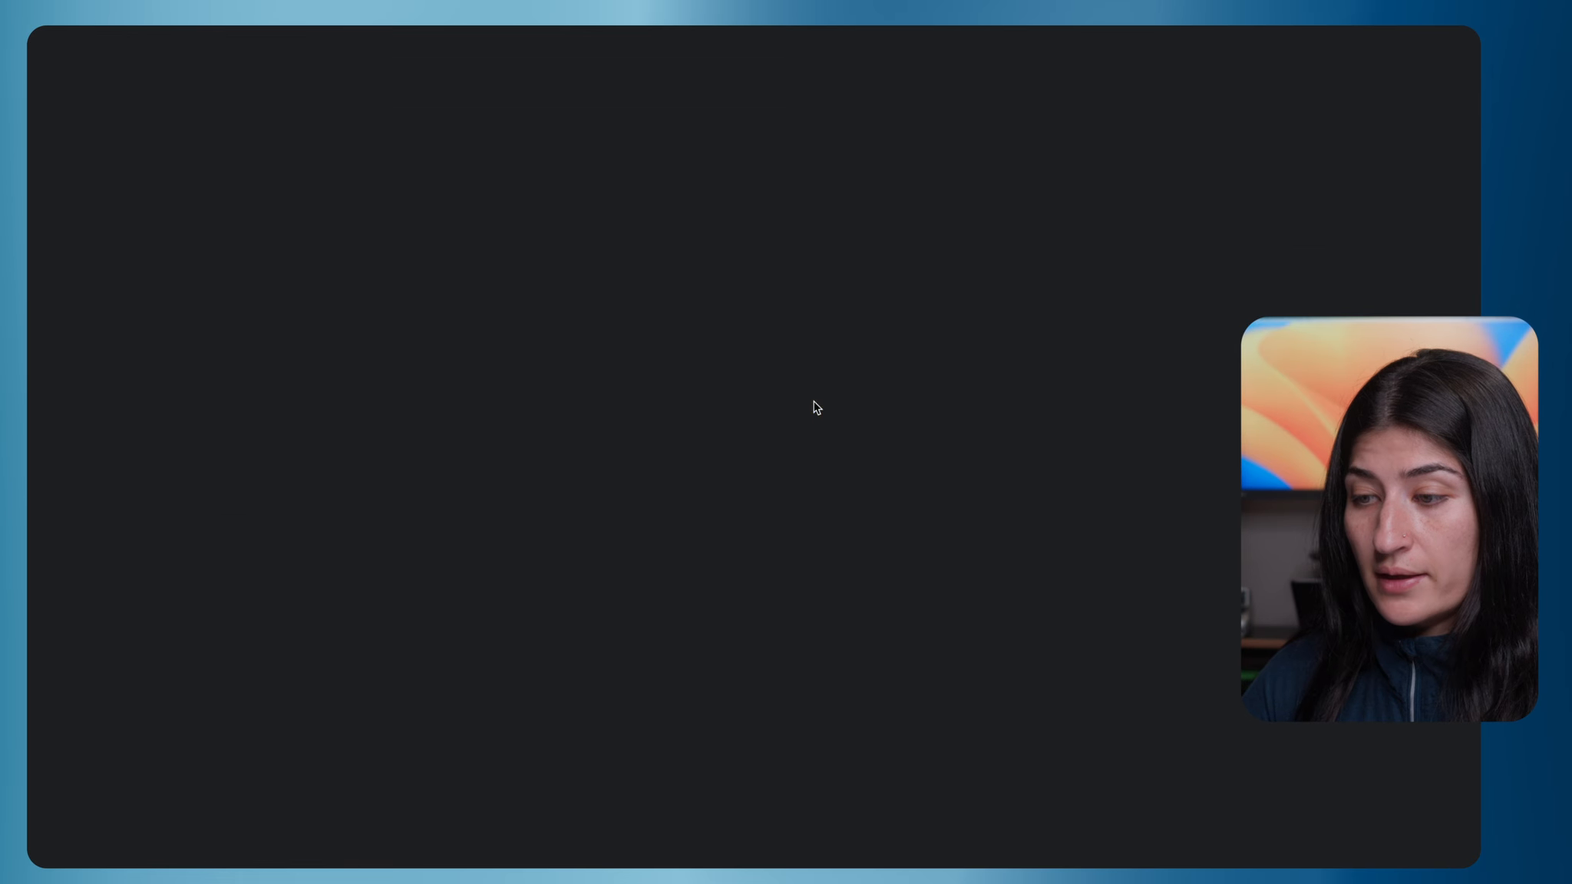
click(478, 296)
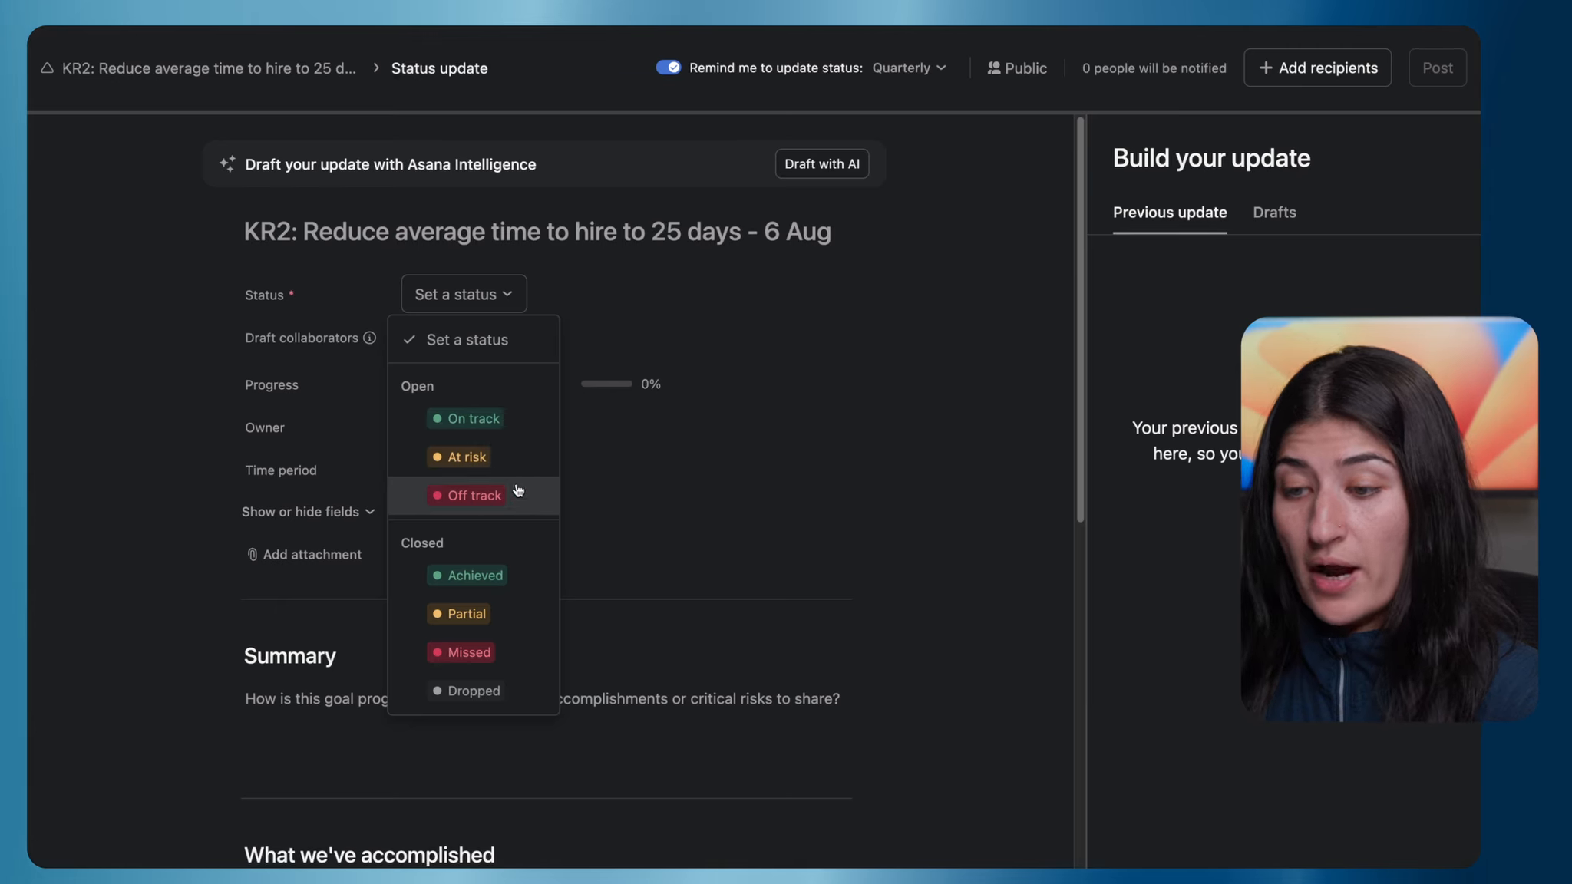
click(464, 421)
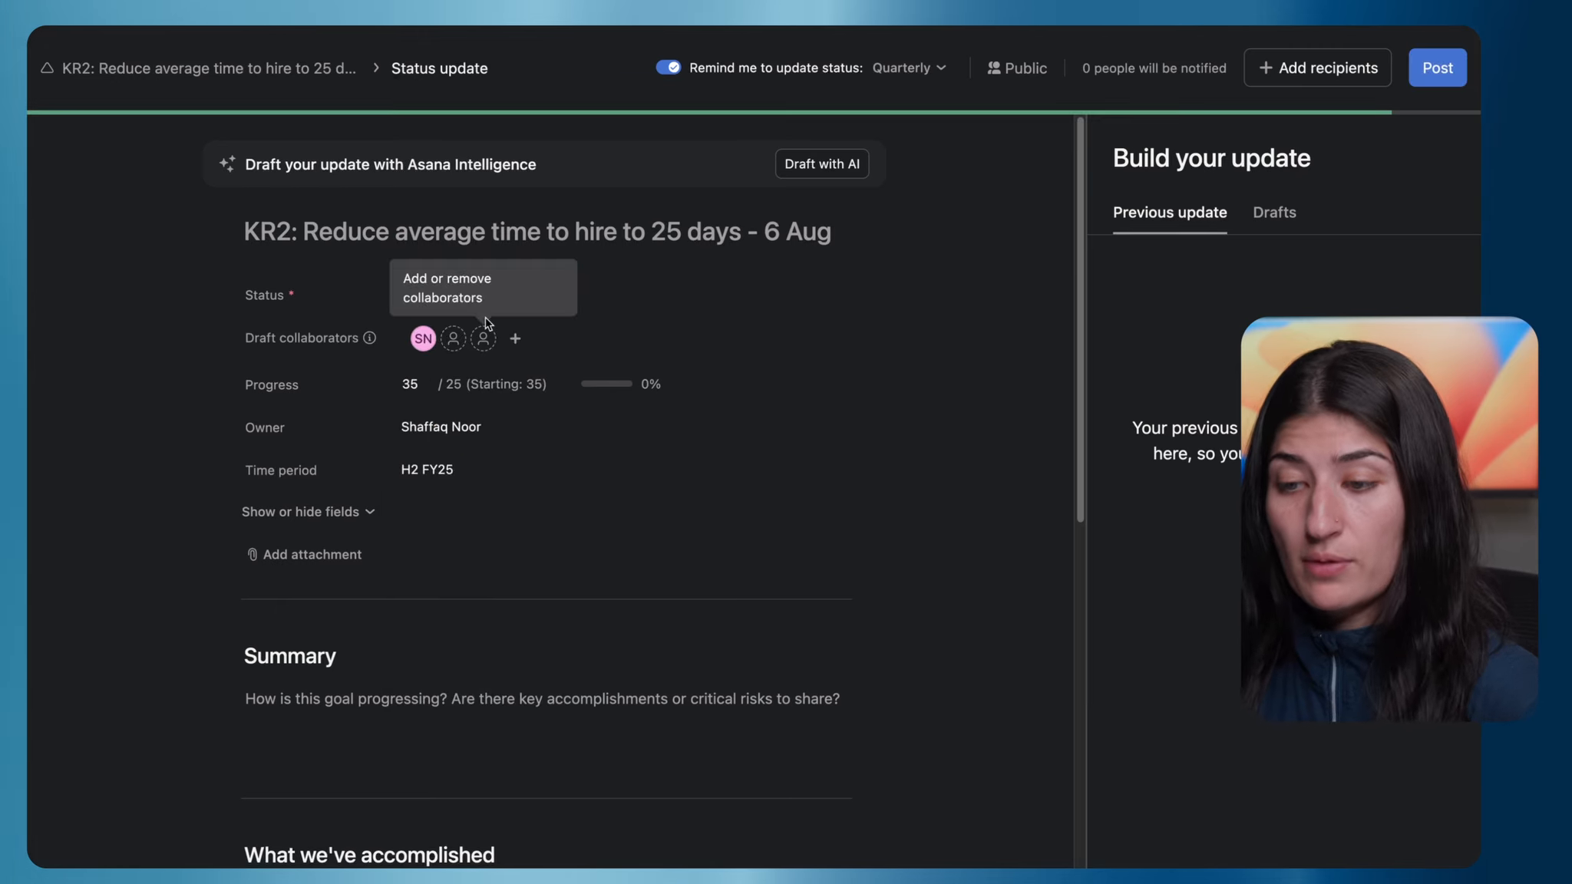
Step: Set the current progress value in the KR2 status update to 33 and post the update
click(498, 381)
click(396, 378)
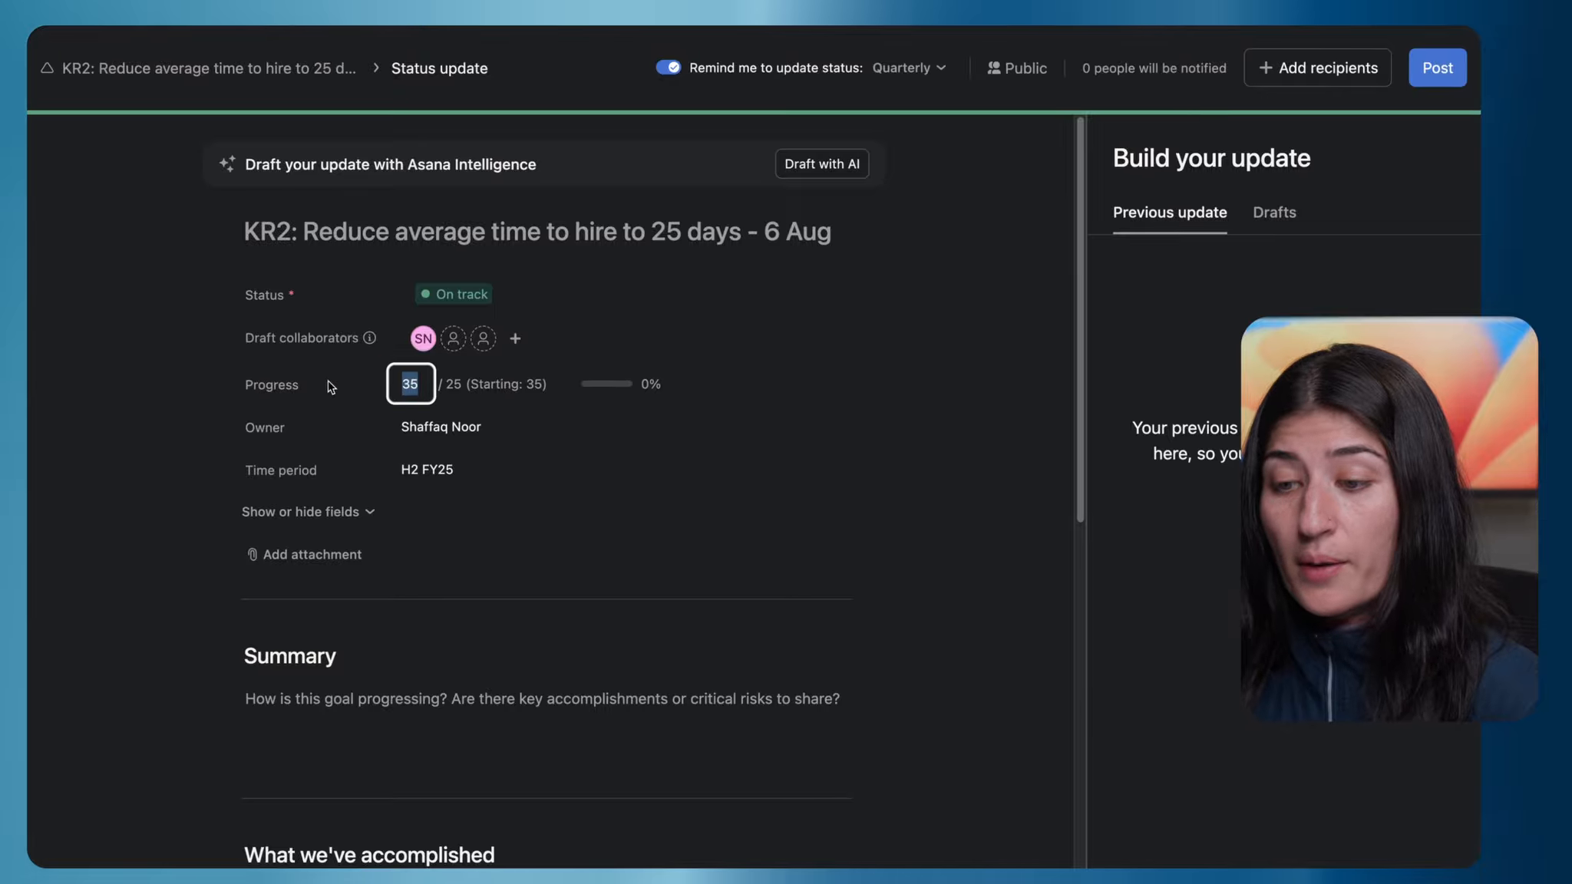
click(483, 382)
click(501, 386)
click(406, 382)
key(super+a)
text(33)
click(817, 366)
mouse_move(601, 386)
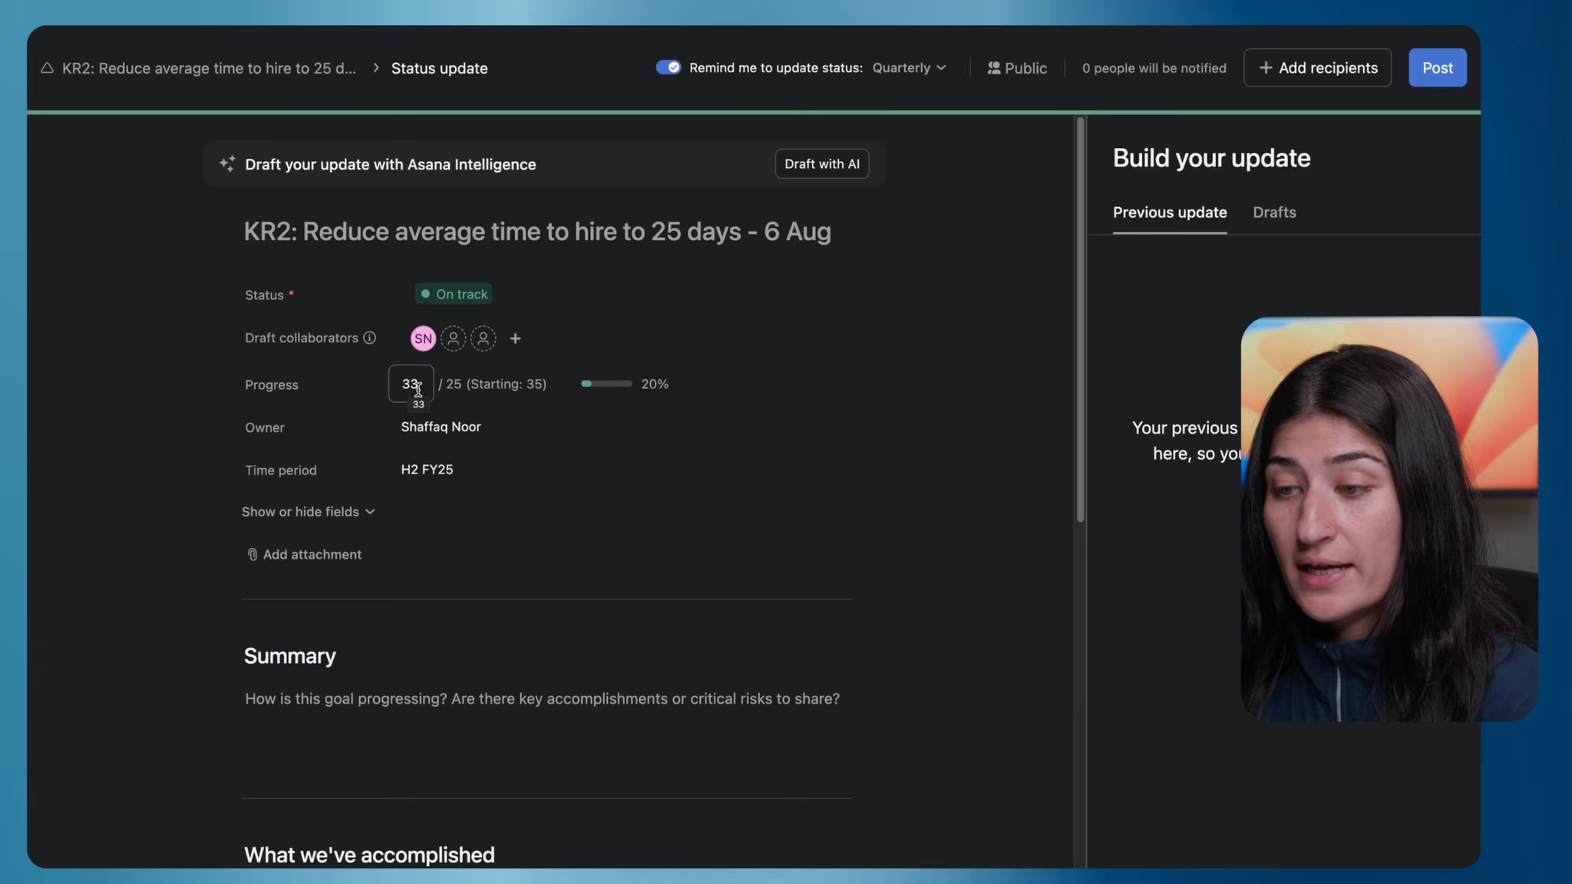
mouse_move(650, 390)
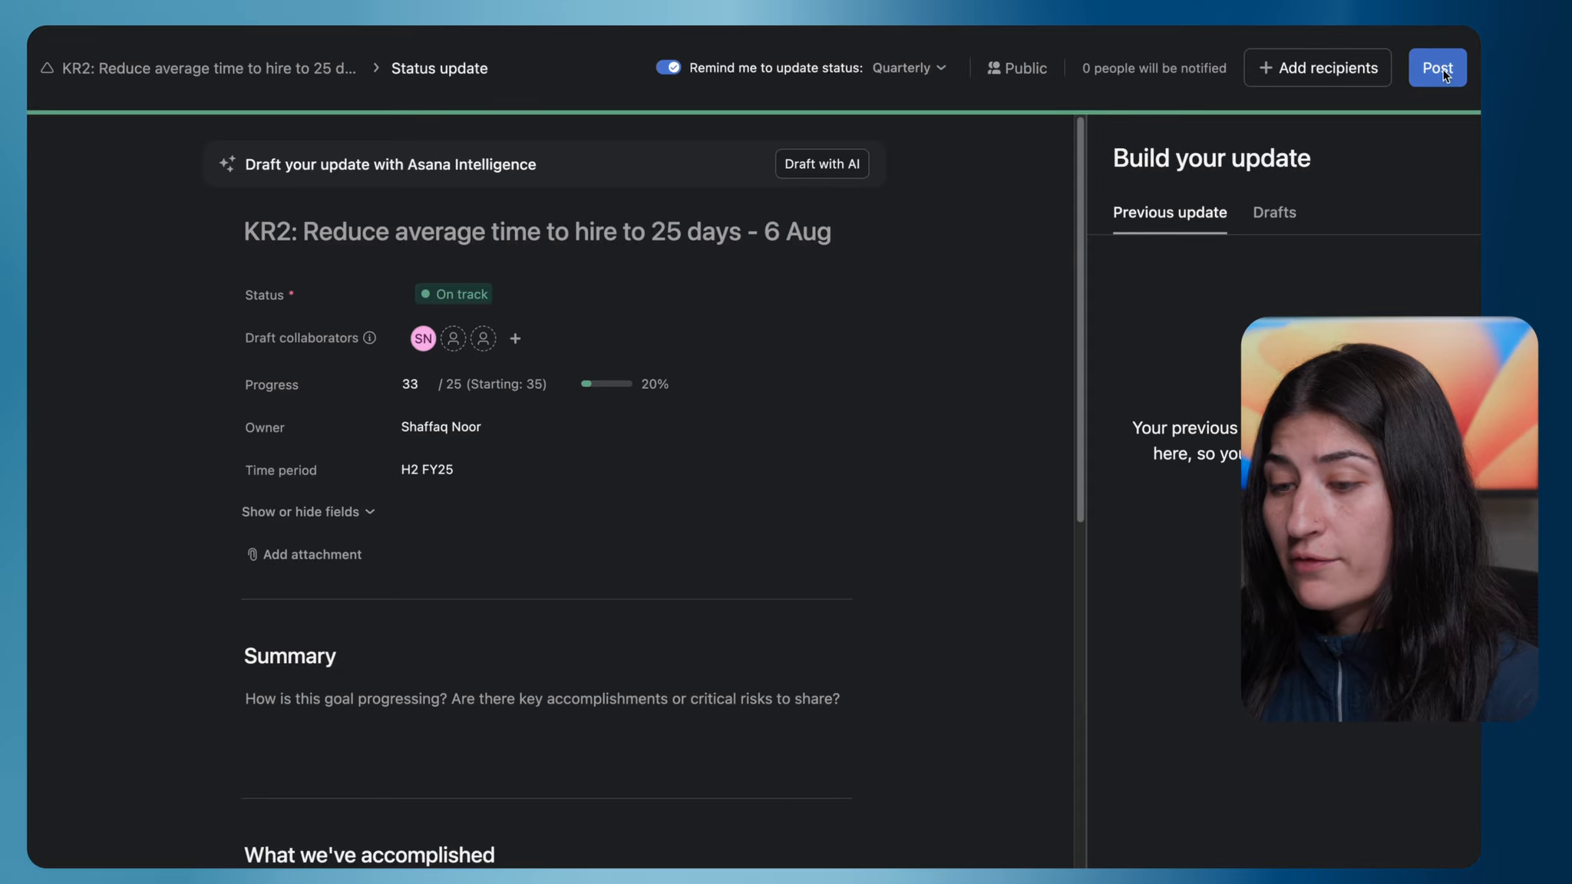
click(407, 699)
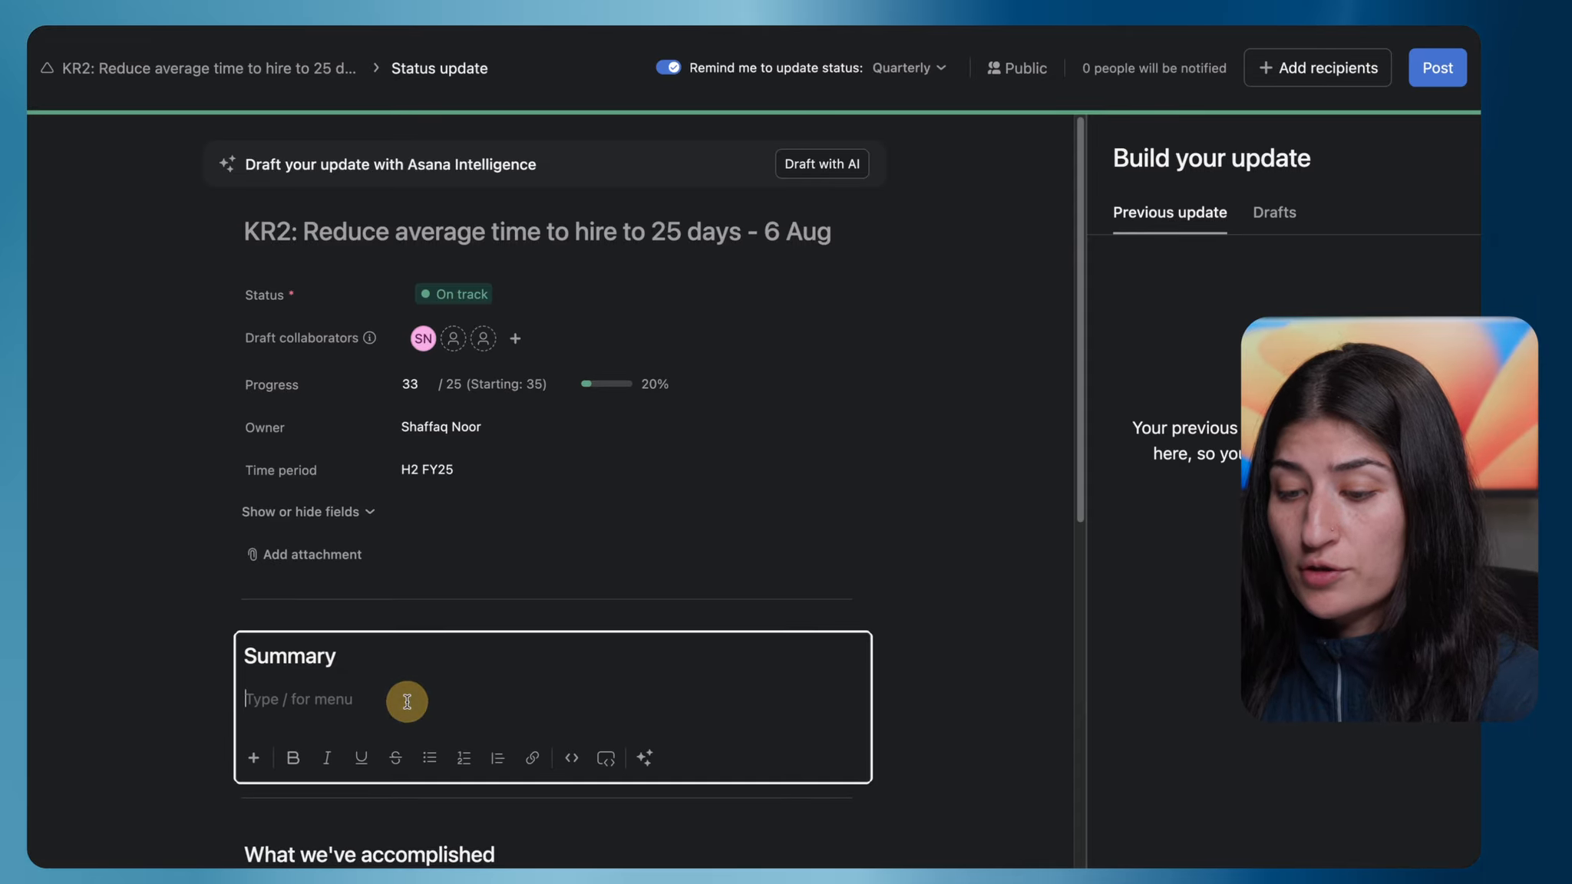
click(1438, 71)
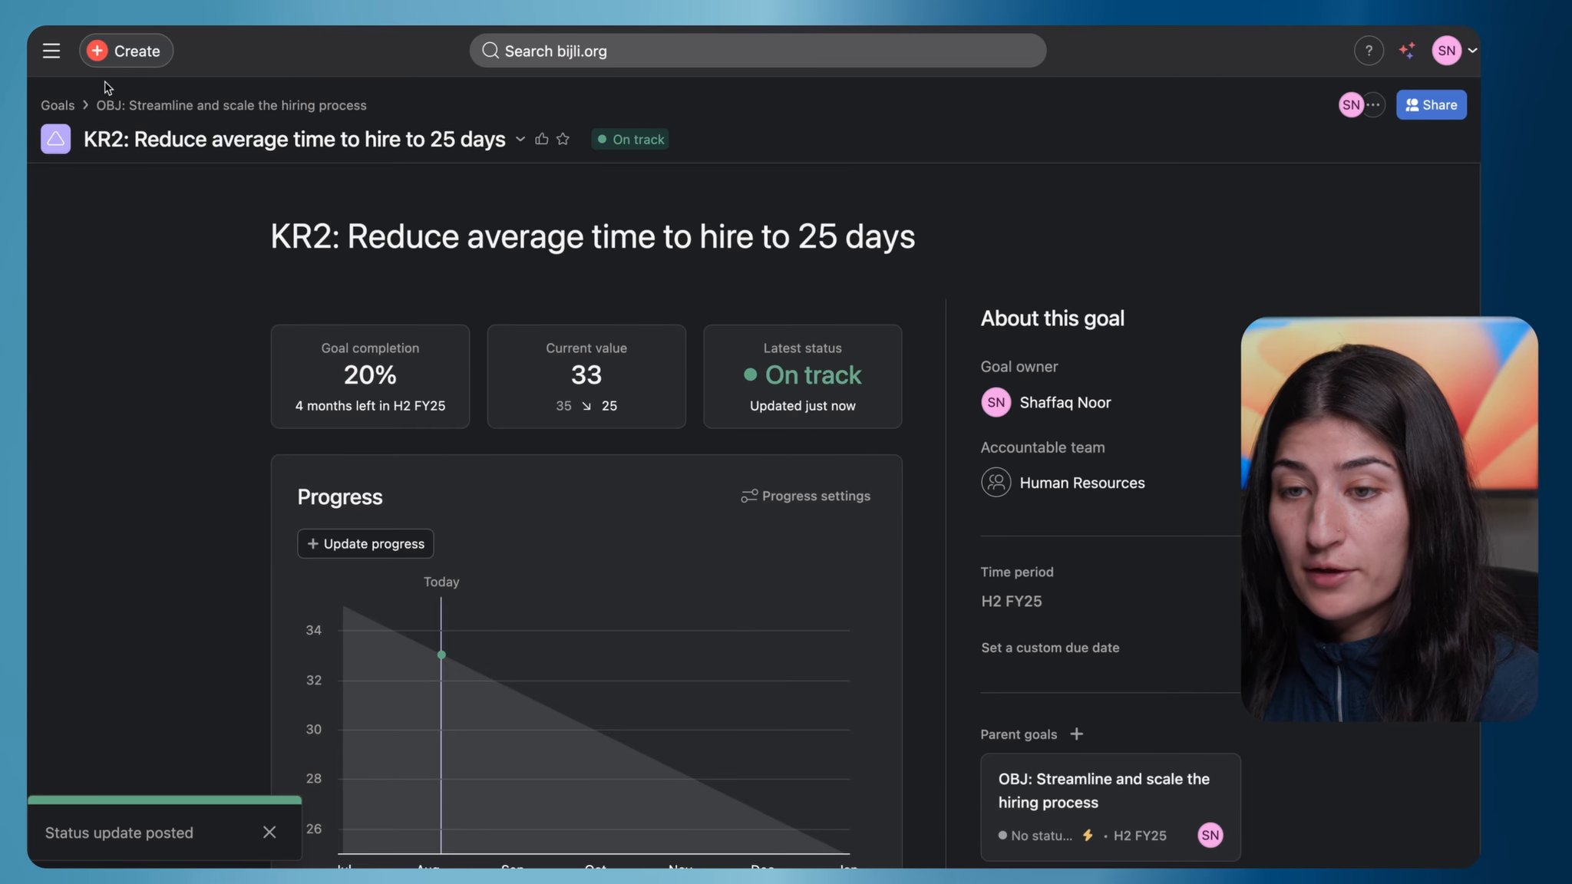
Step: Open the KR3 goal from the team goals list and start a status update with the status At risk
click(58, 105)
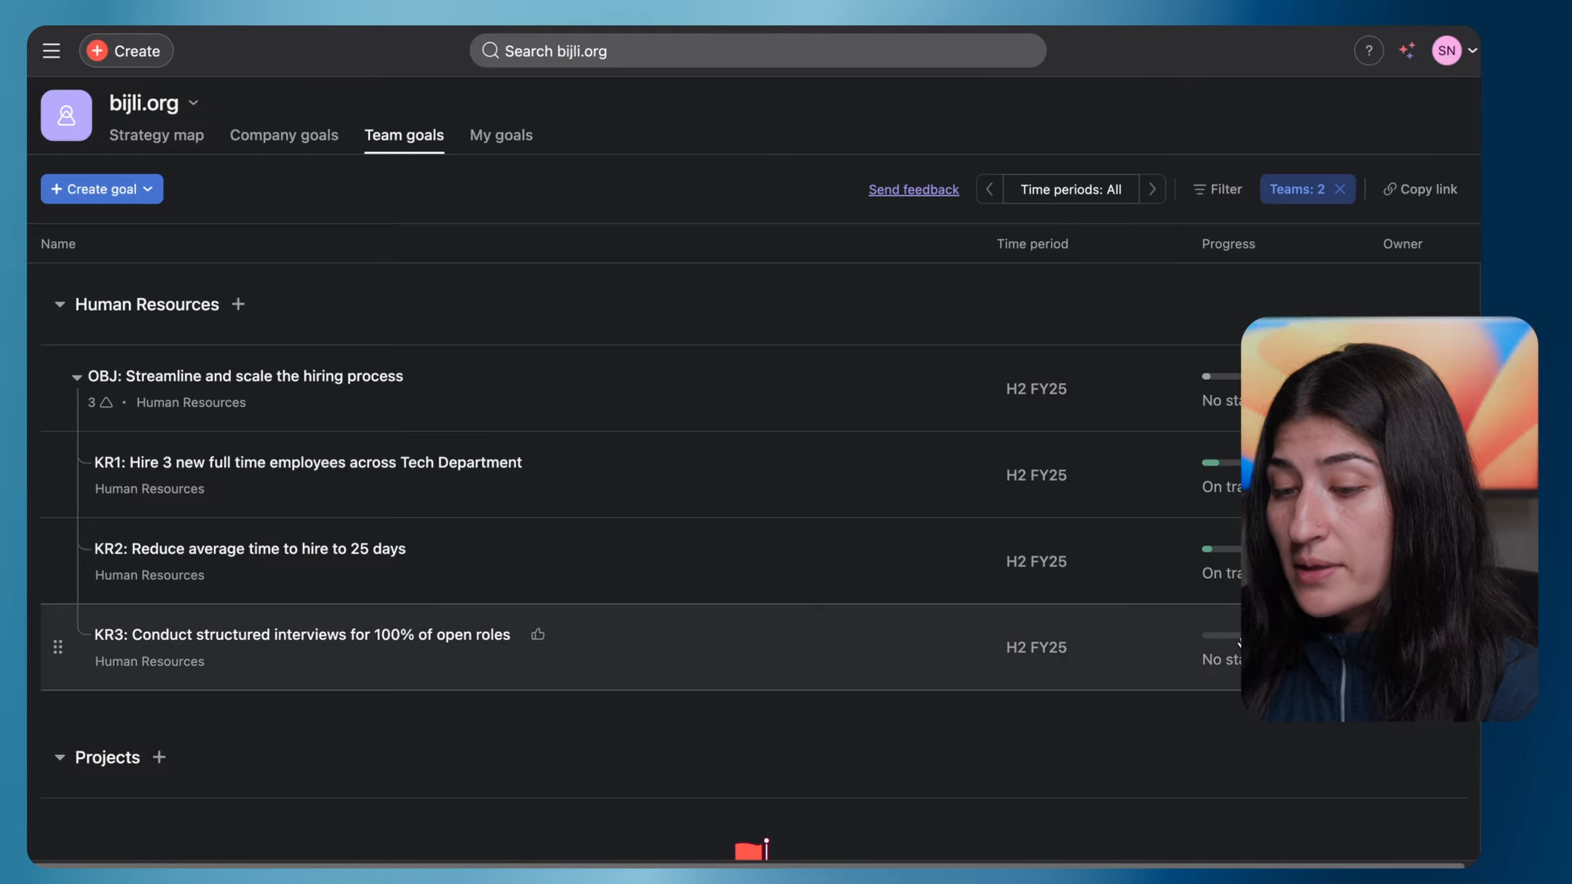
click(386, 635)
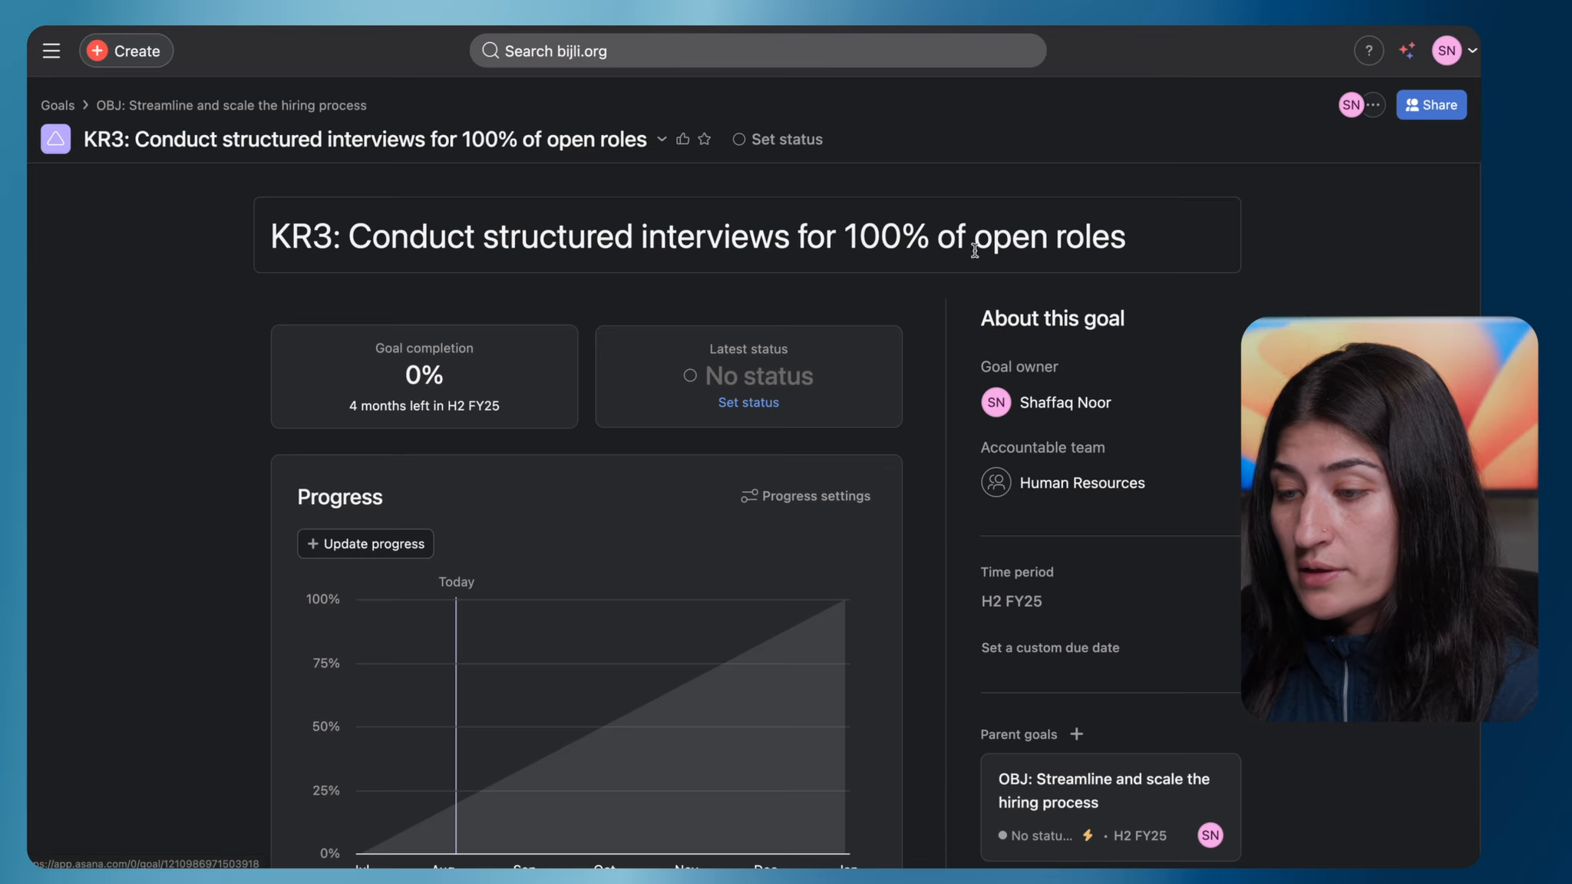
click(753, 406)
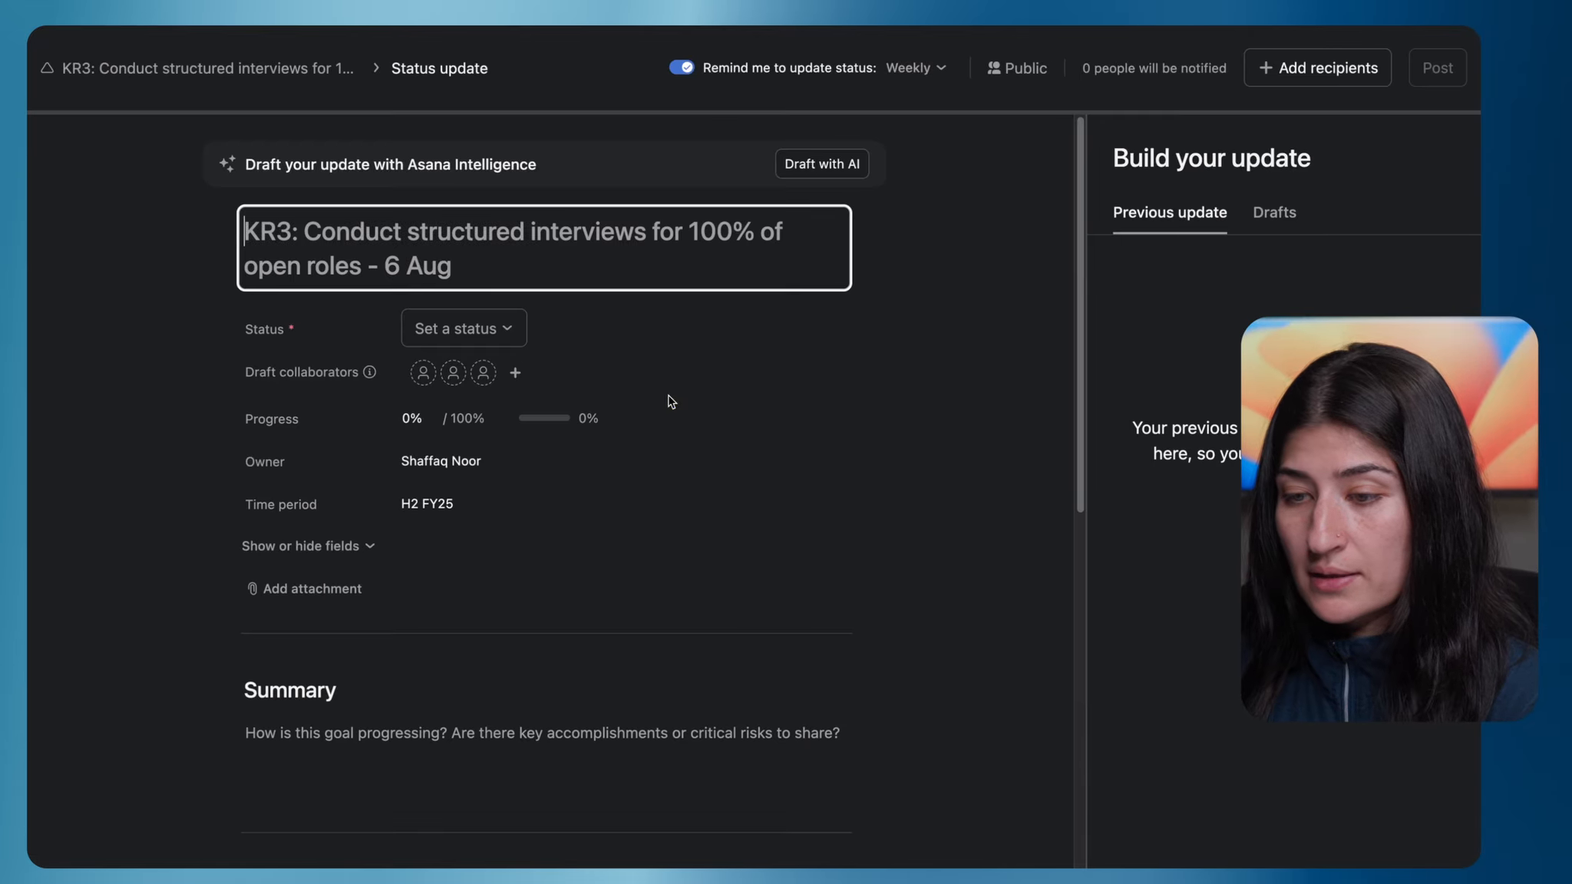
click(460, 328)
click(488, 486)
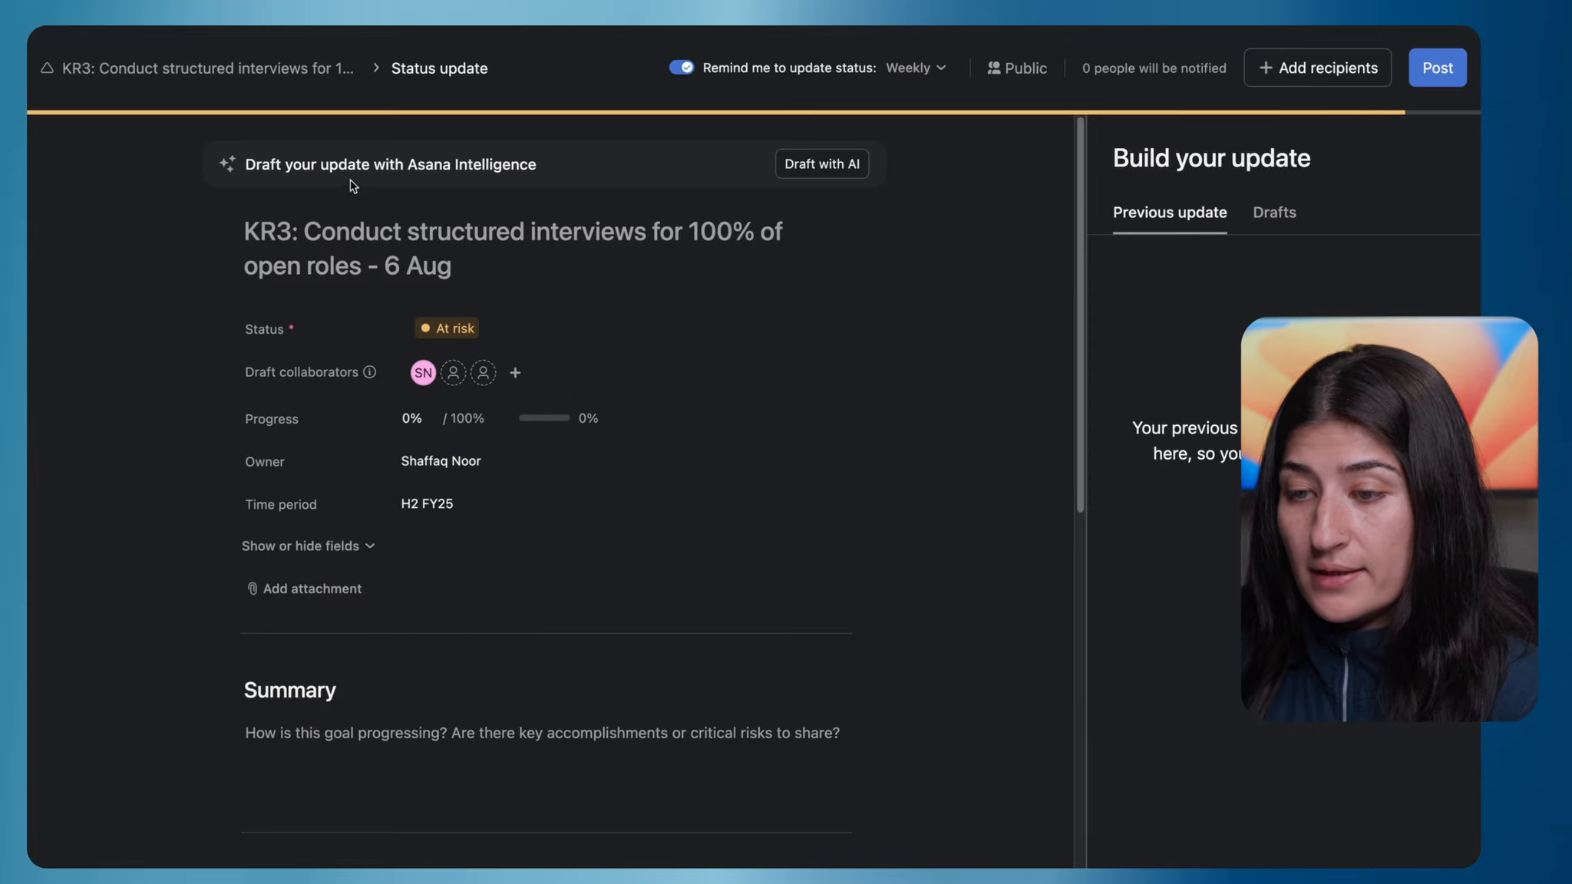
Step: Write the KR3 summary "We have not had the time to start working on this key result." and post the update
click(330, 733)
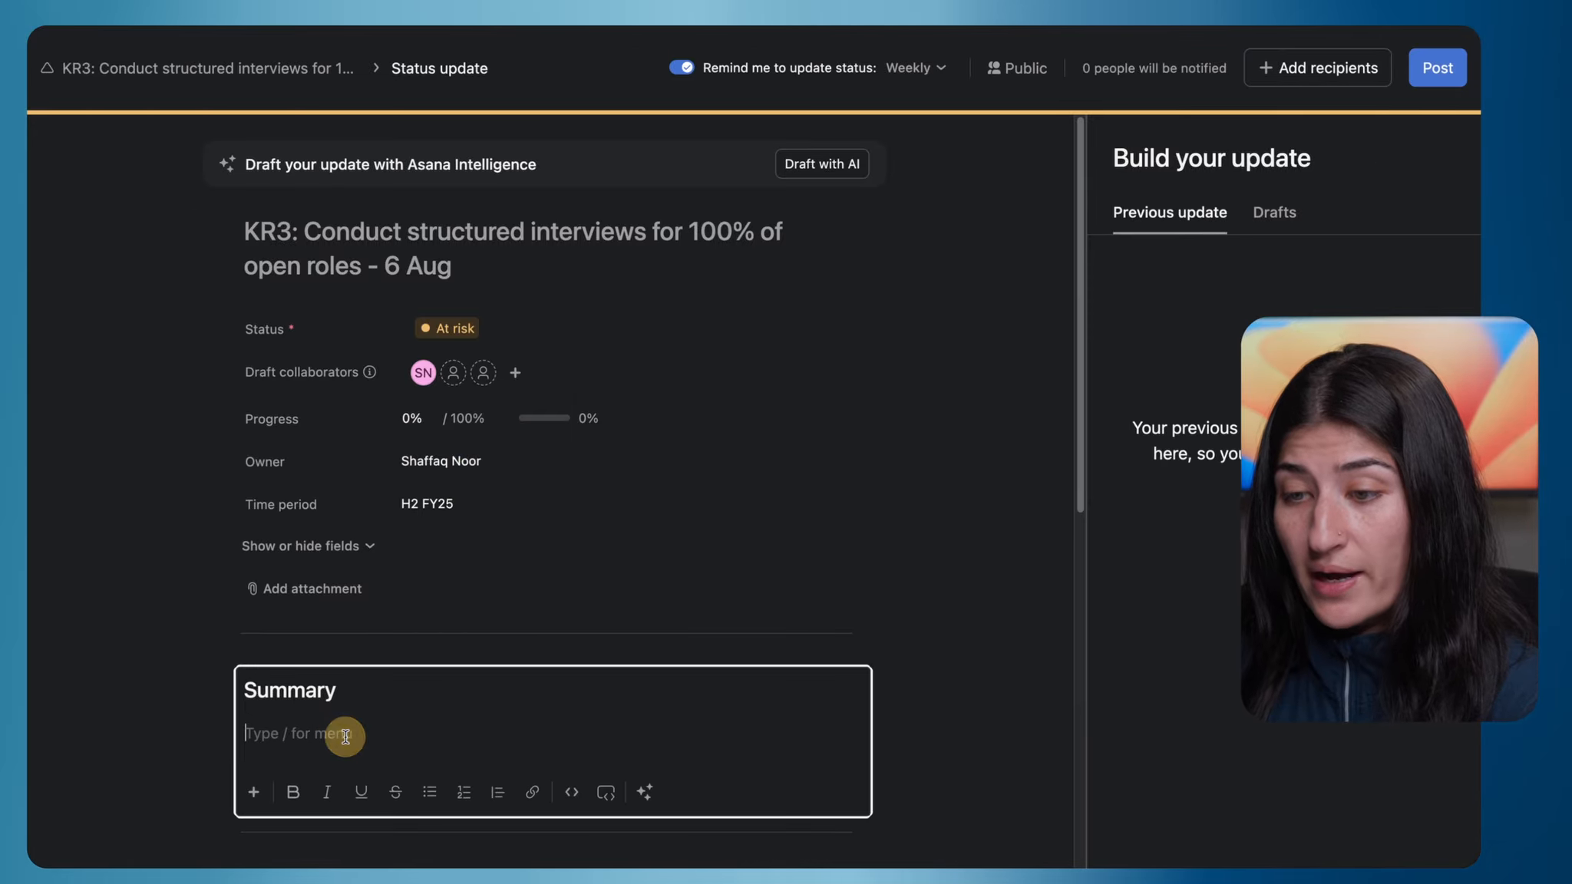
text(We have not had the time to start working on this key result.)
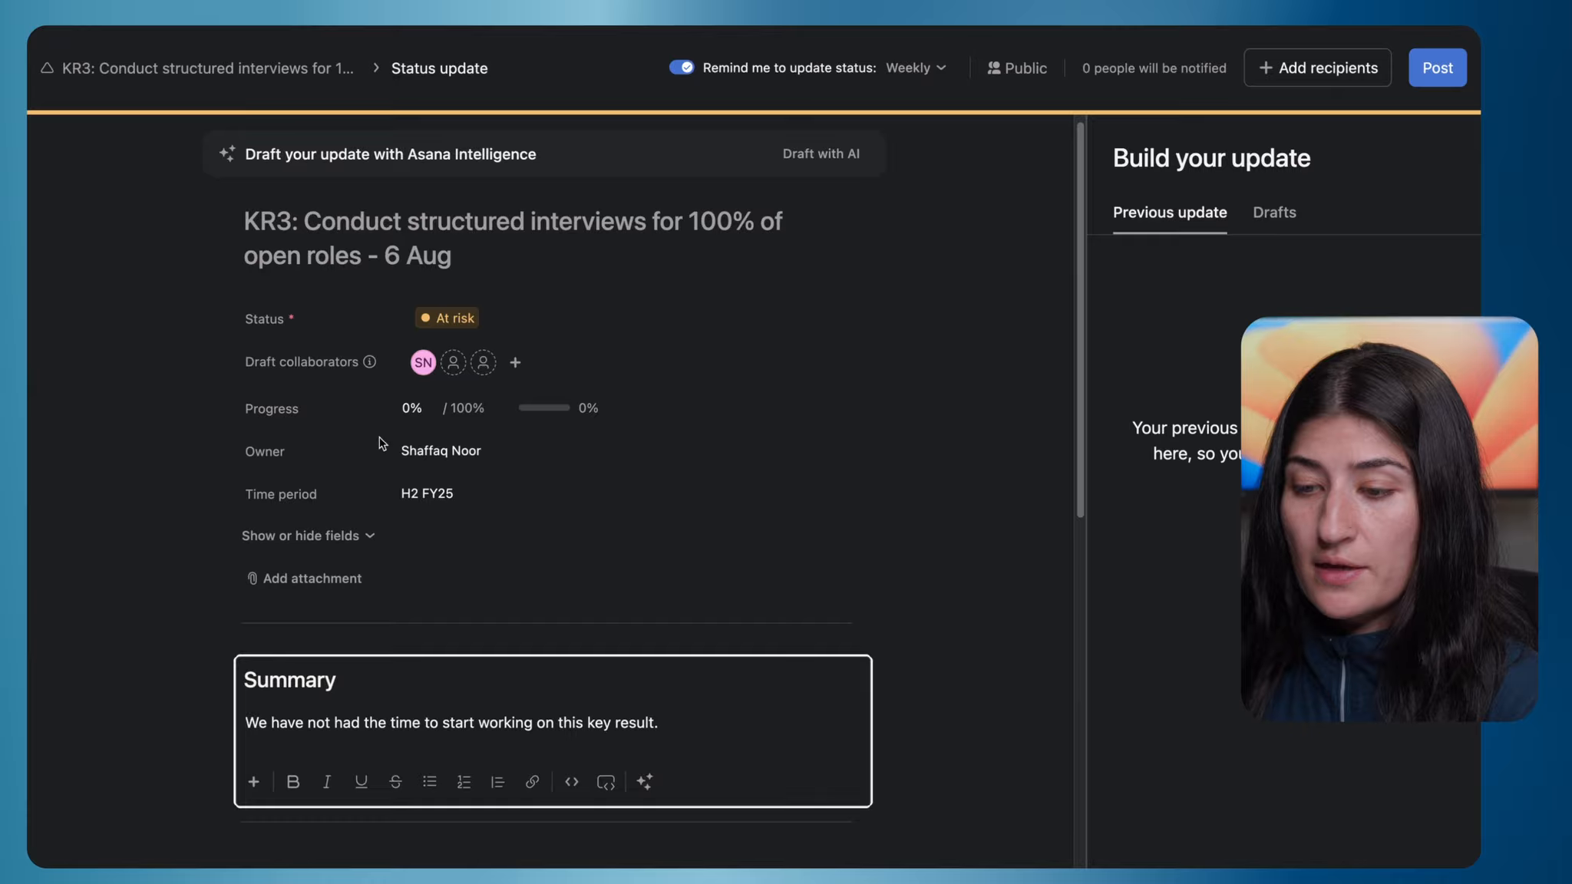
click(1437, 69)
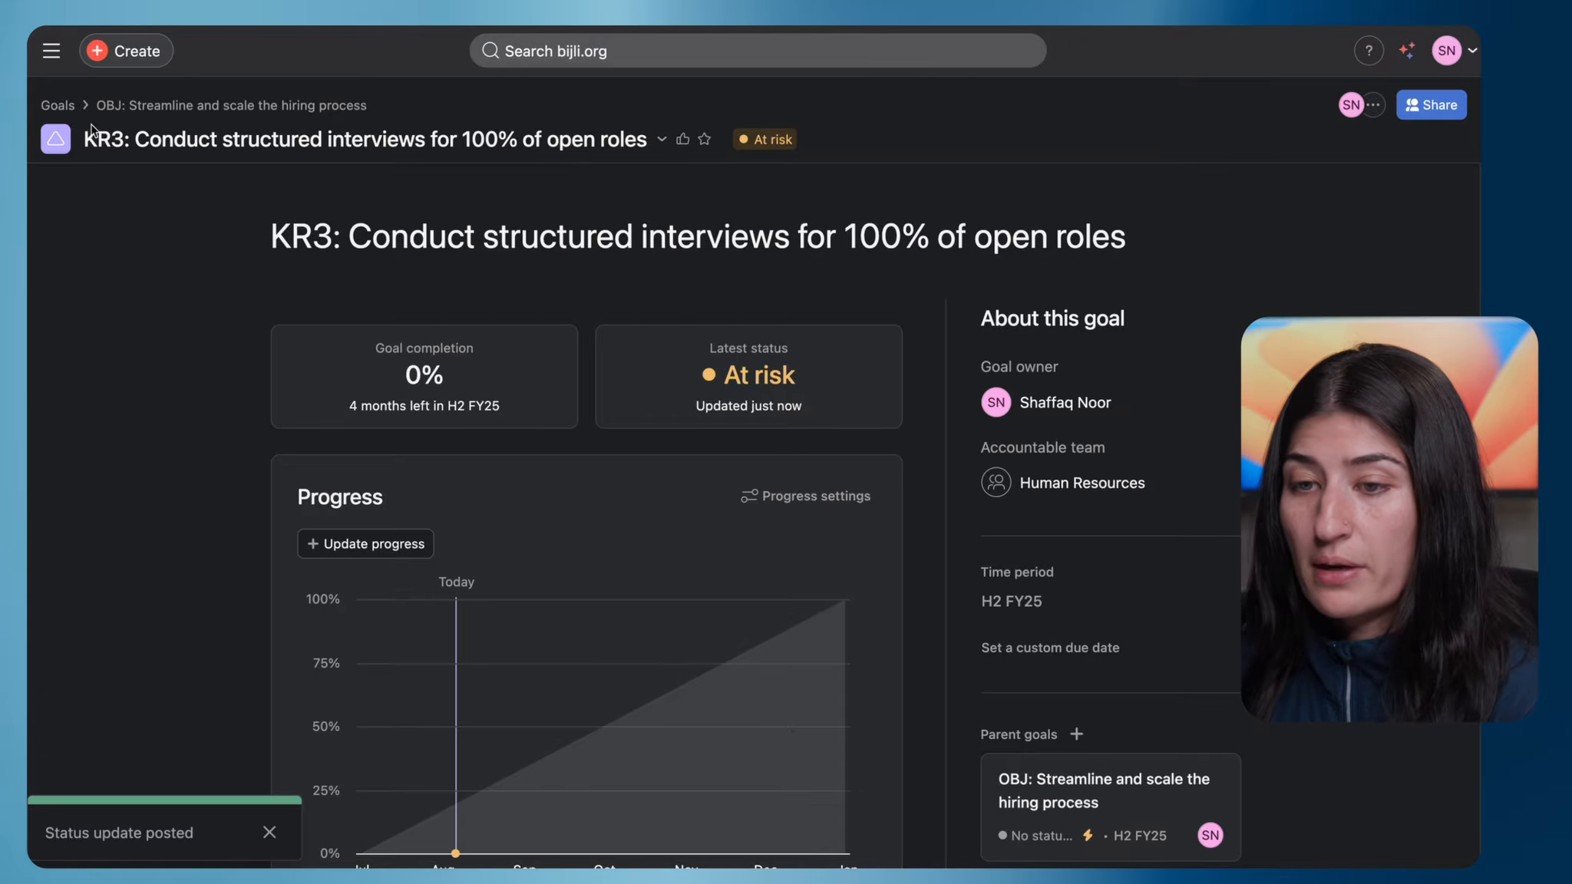
Step: Open the hiring objective from the team goals list and start a status update with the status On track
click(57, 105)
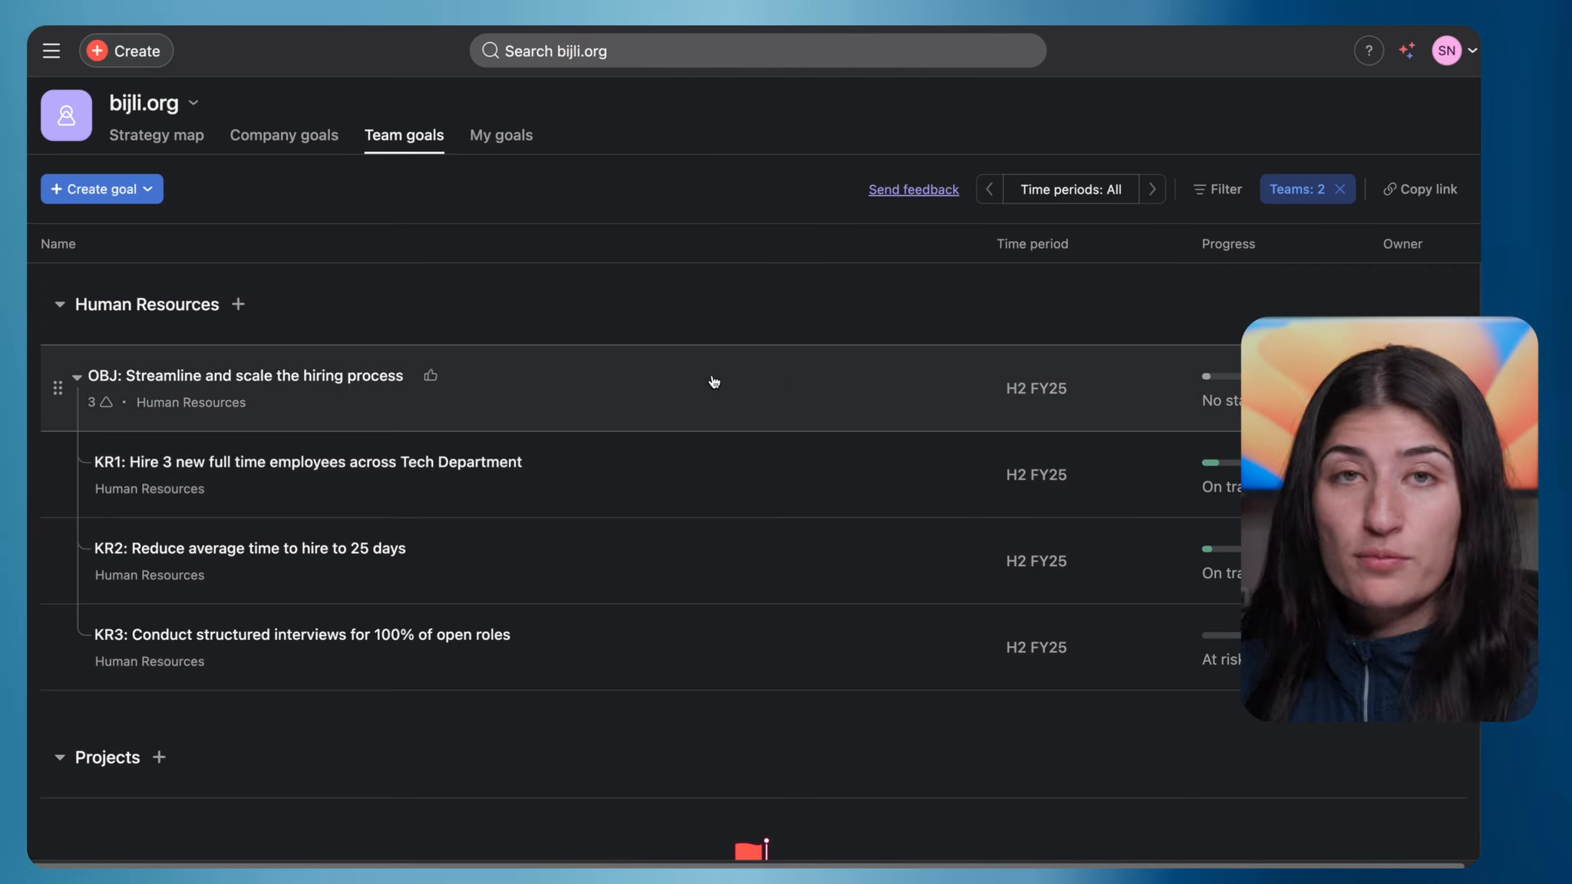
click(299, 376)
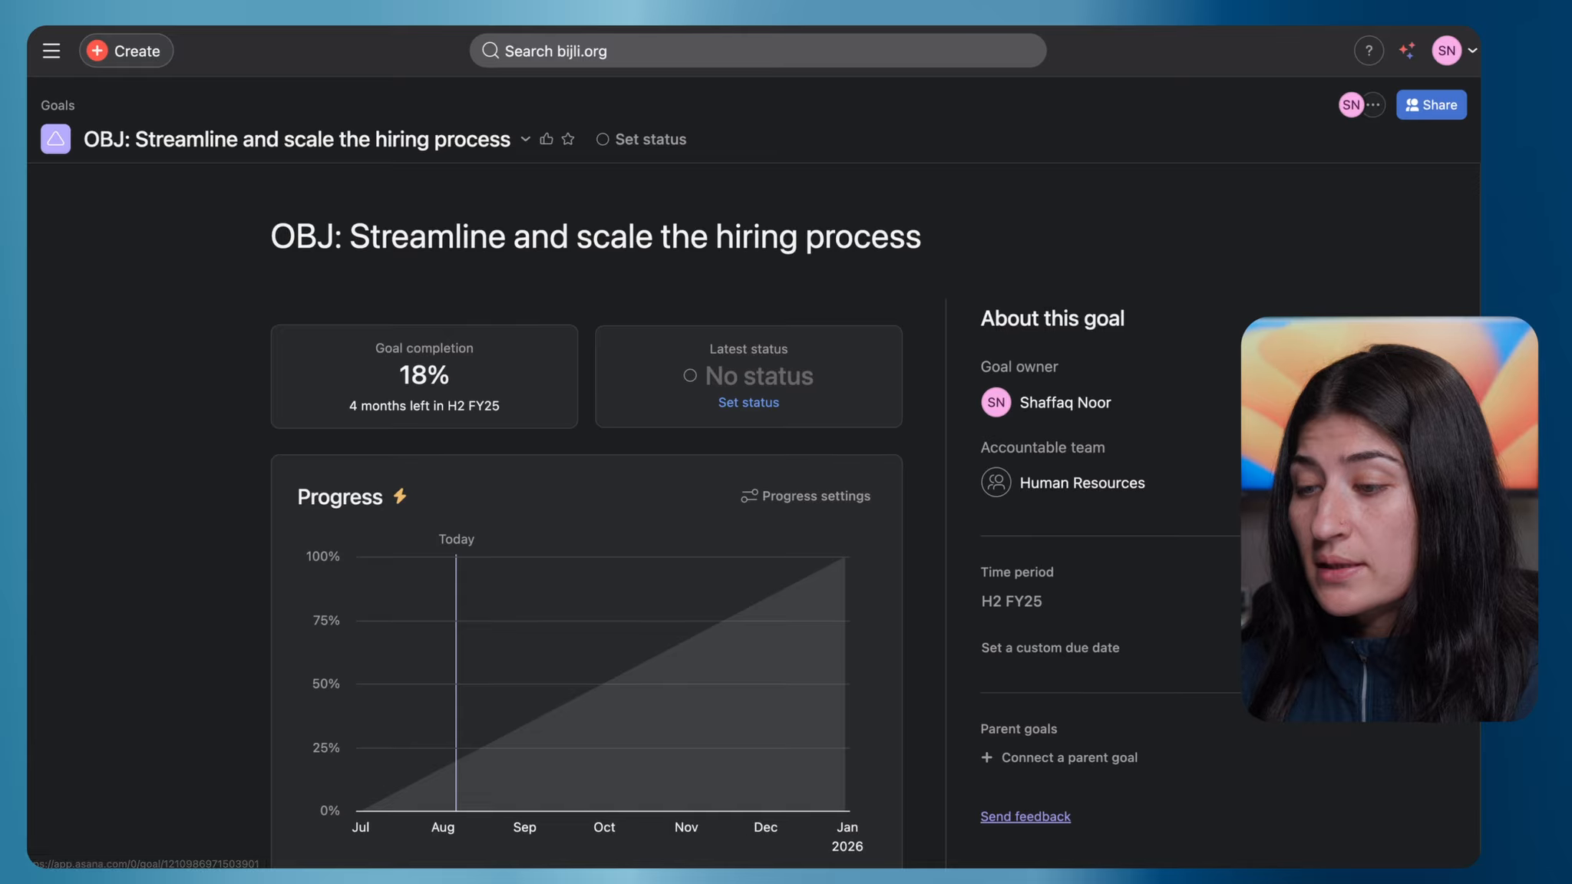
click(745, 407)
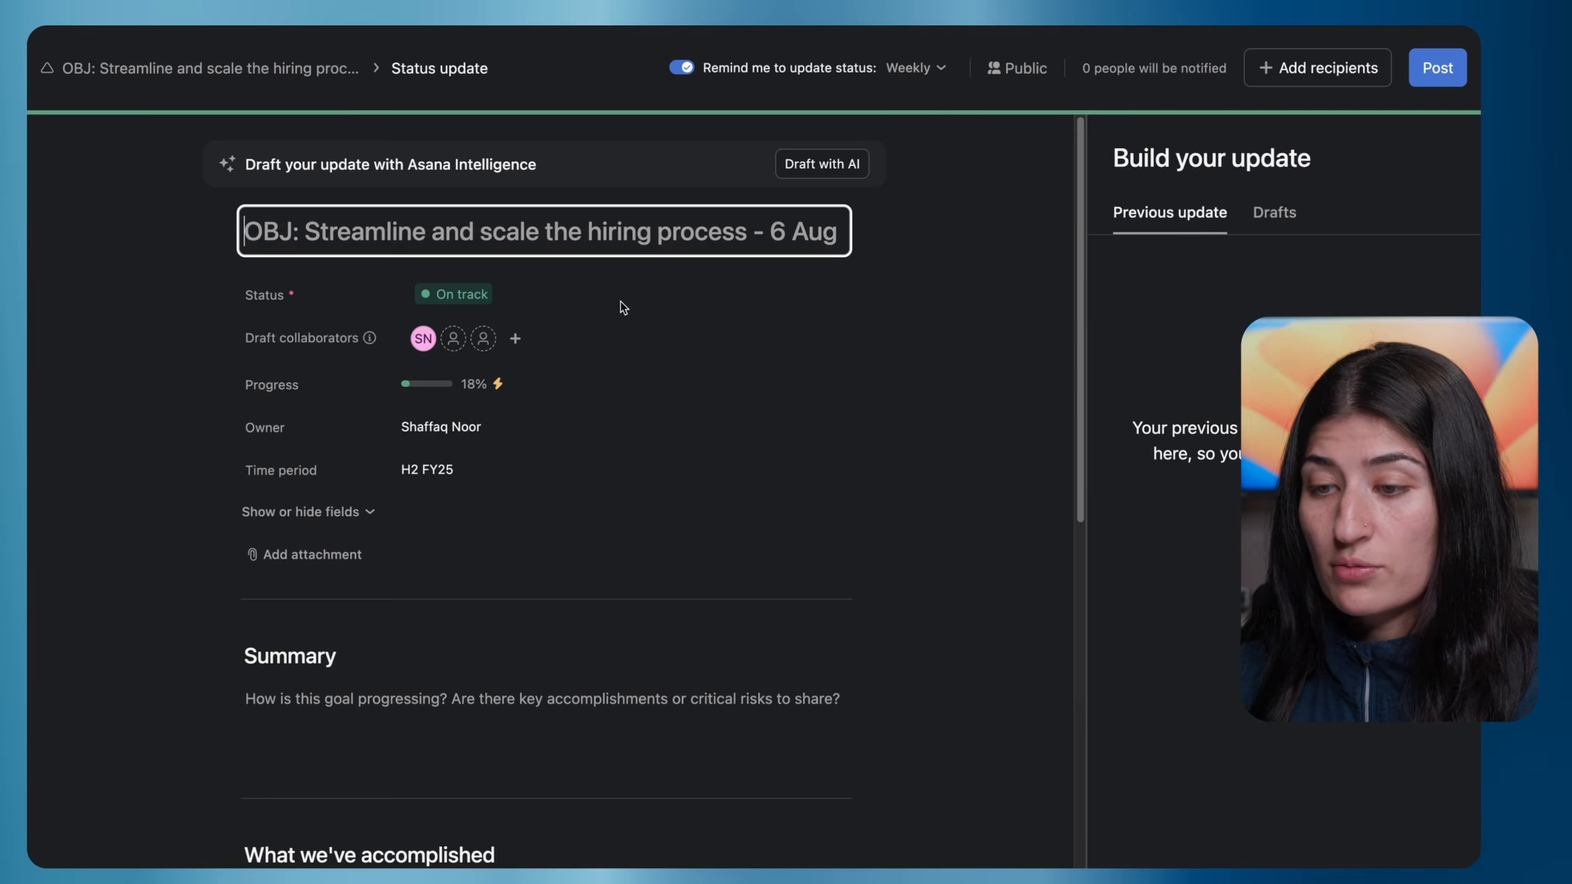
Step: Review the status options, update sections and automatic progress in the hiring objective's status update, and post it
mouse_move(434, 391)
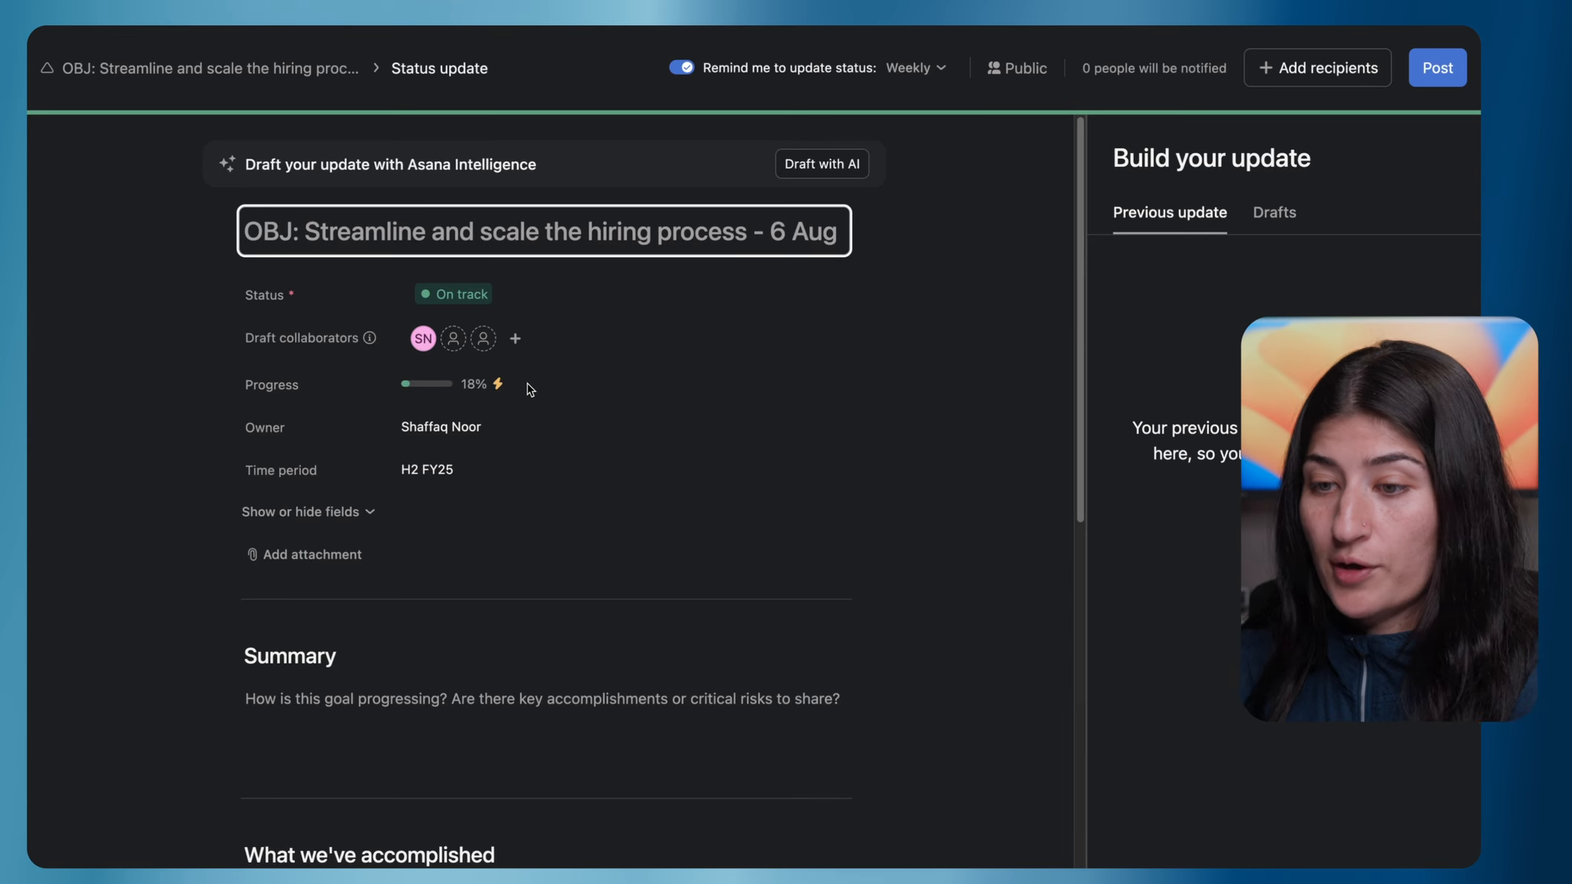
click(878, 328)
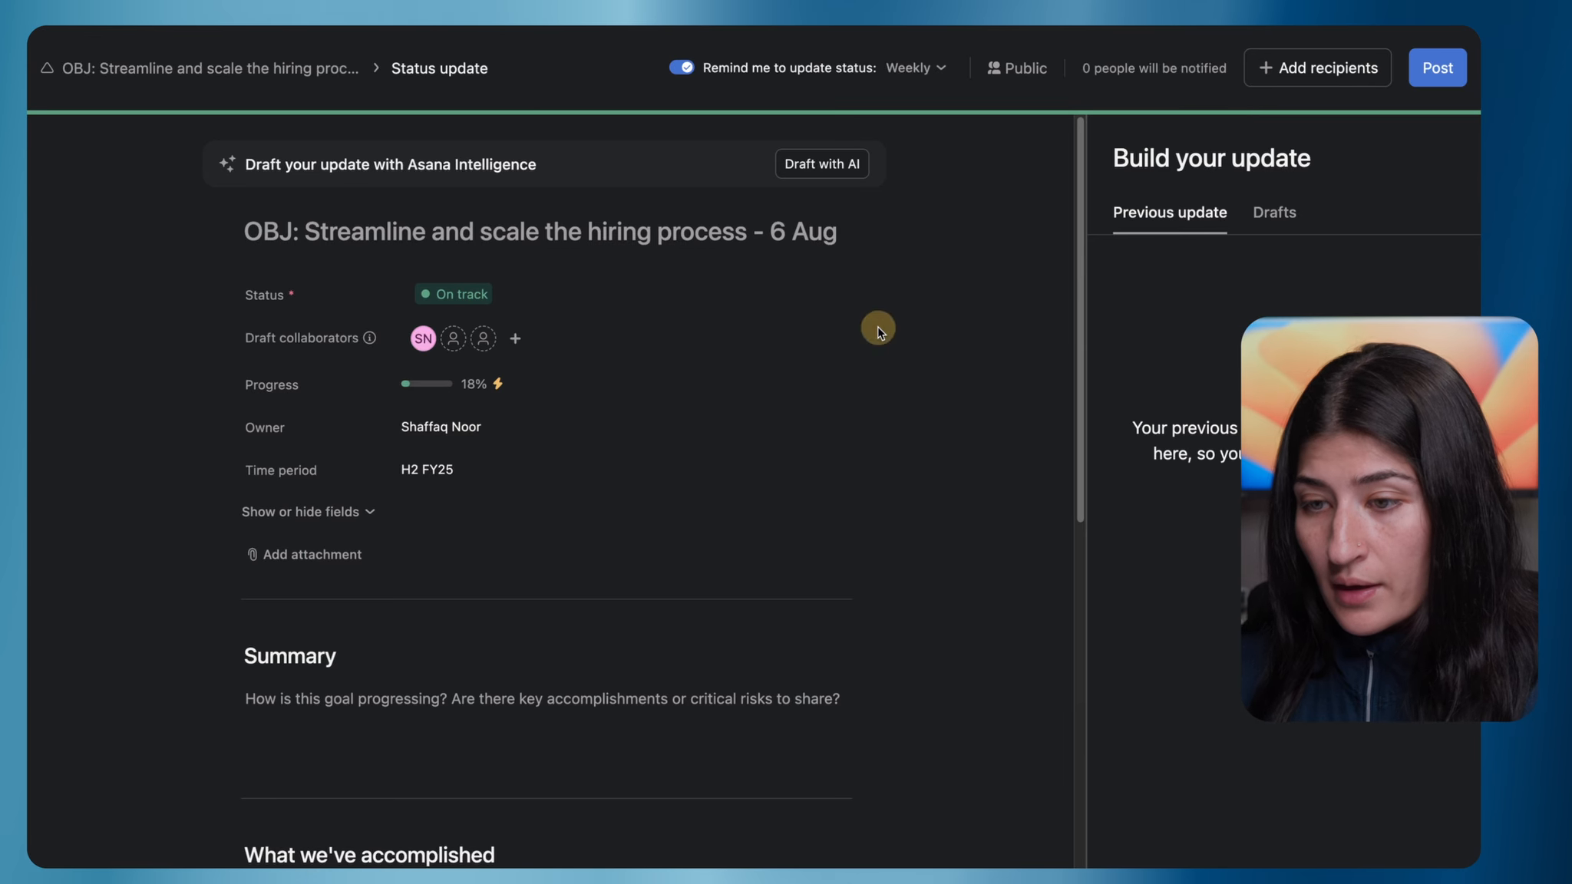
click(486, 291)
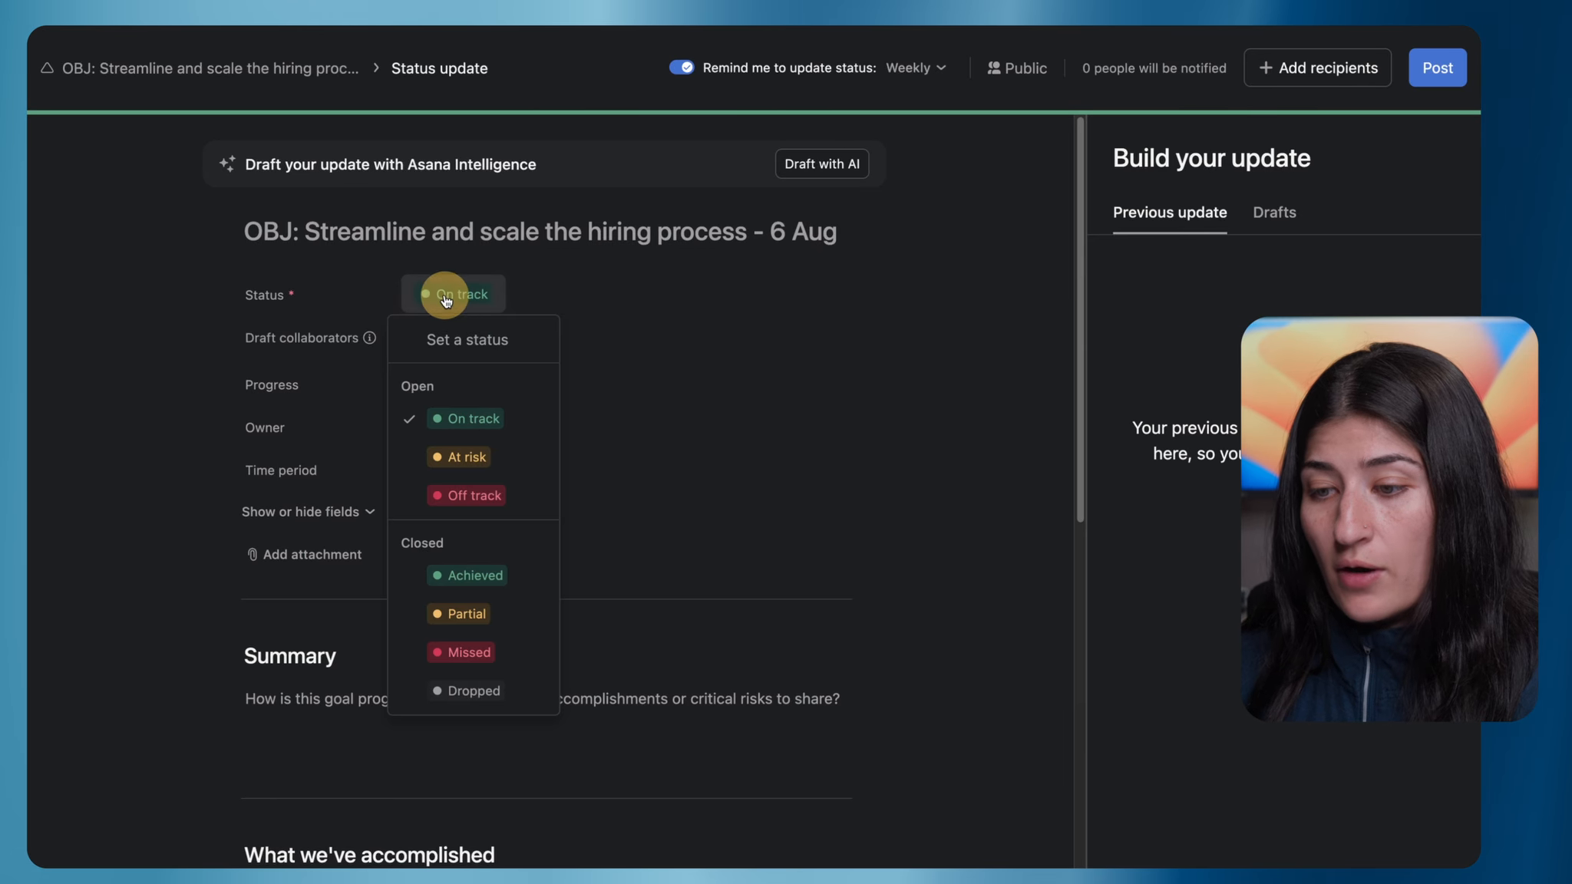
click(843, 330)
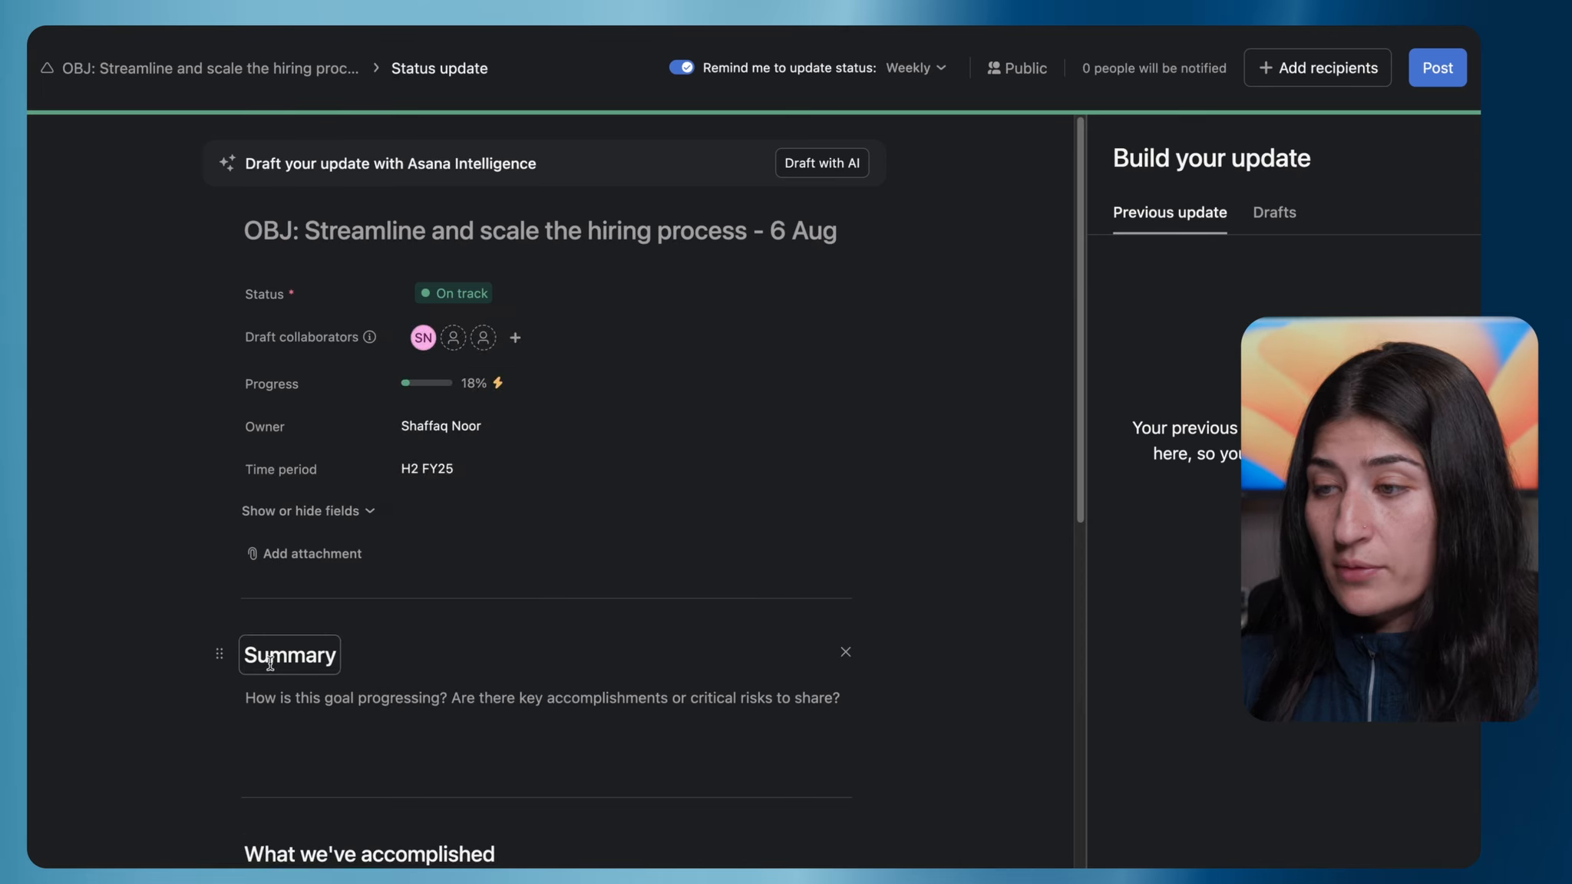
scroll(255, 656, down, 2)
scroll(818, 320, up, 2)
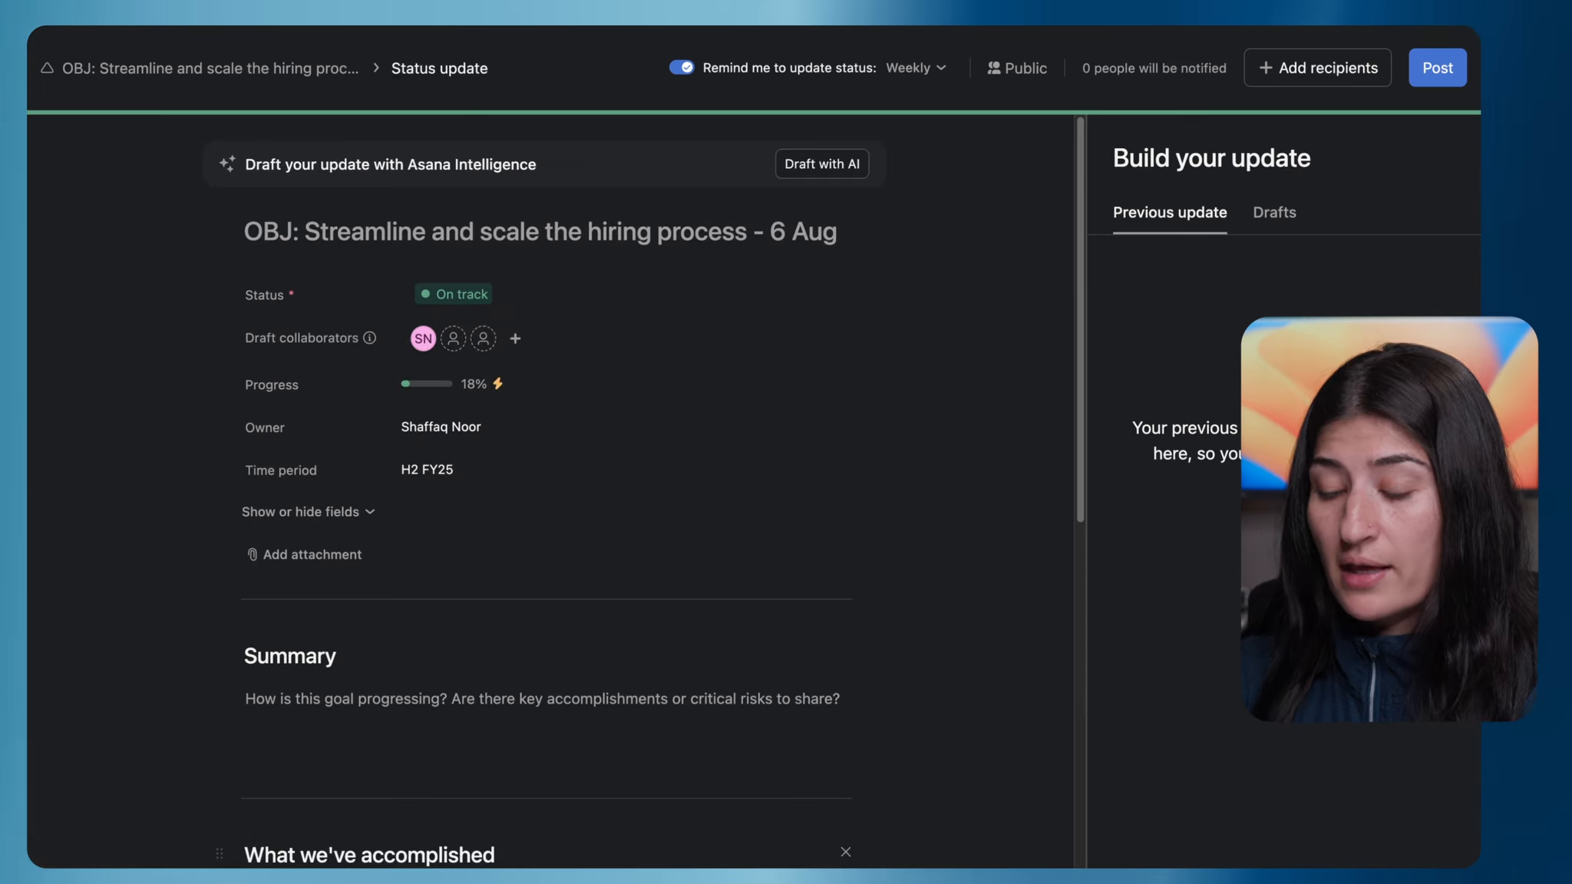
scroll(562, 727, down, 6)
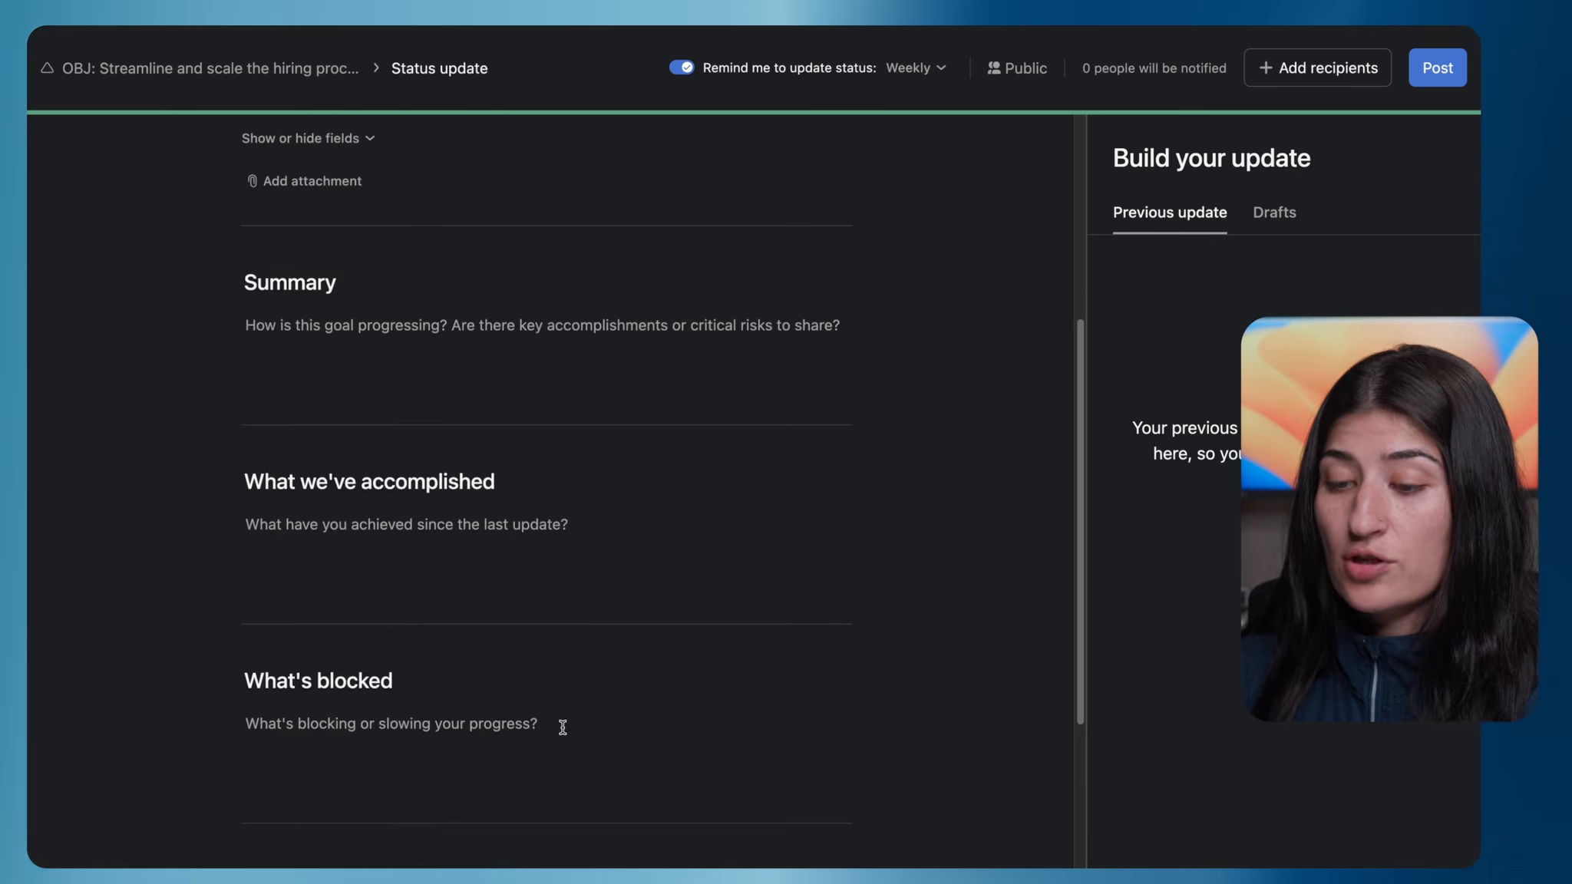
click(337, 319)
key(Escape)
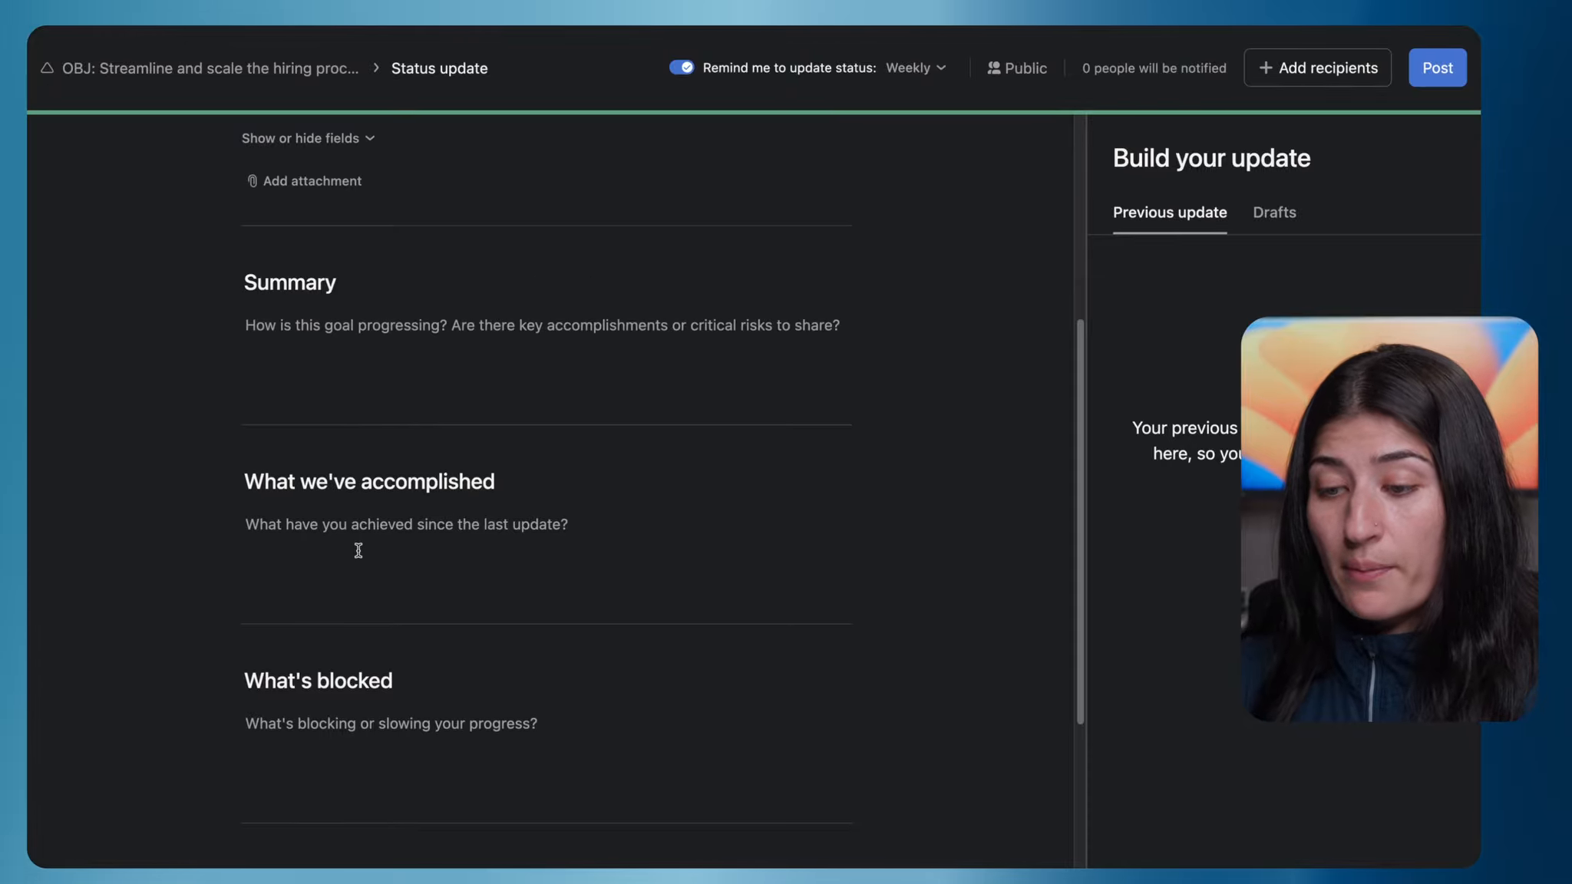
scroll(388, 751, down, 2)
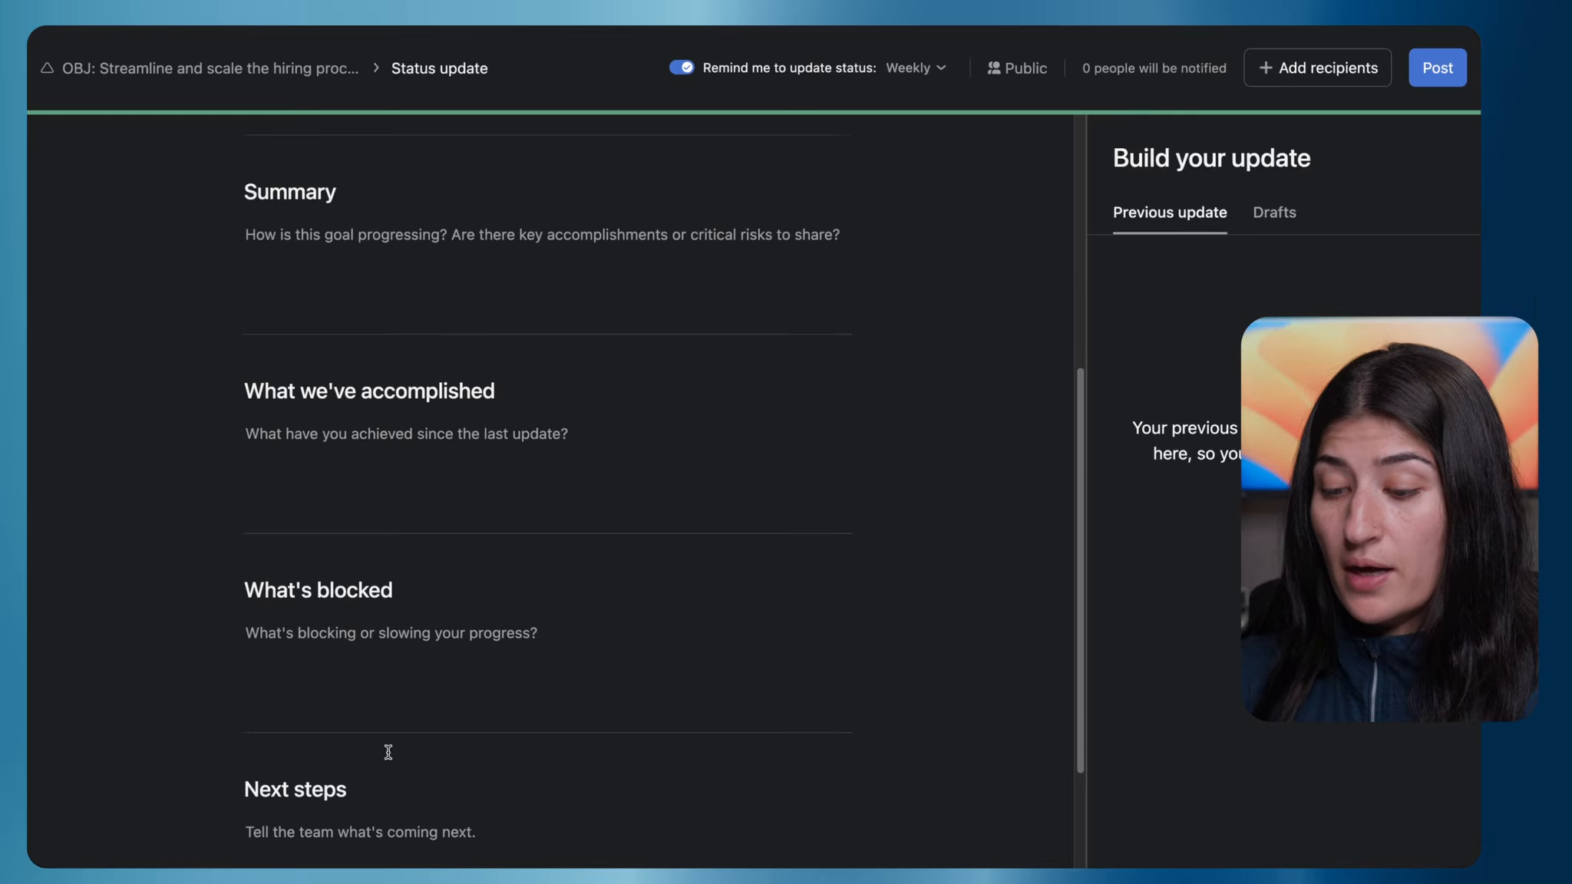
scroll(387, 751, up, 7)
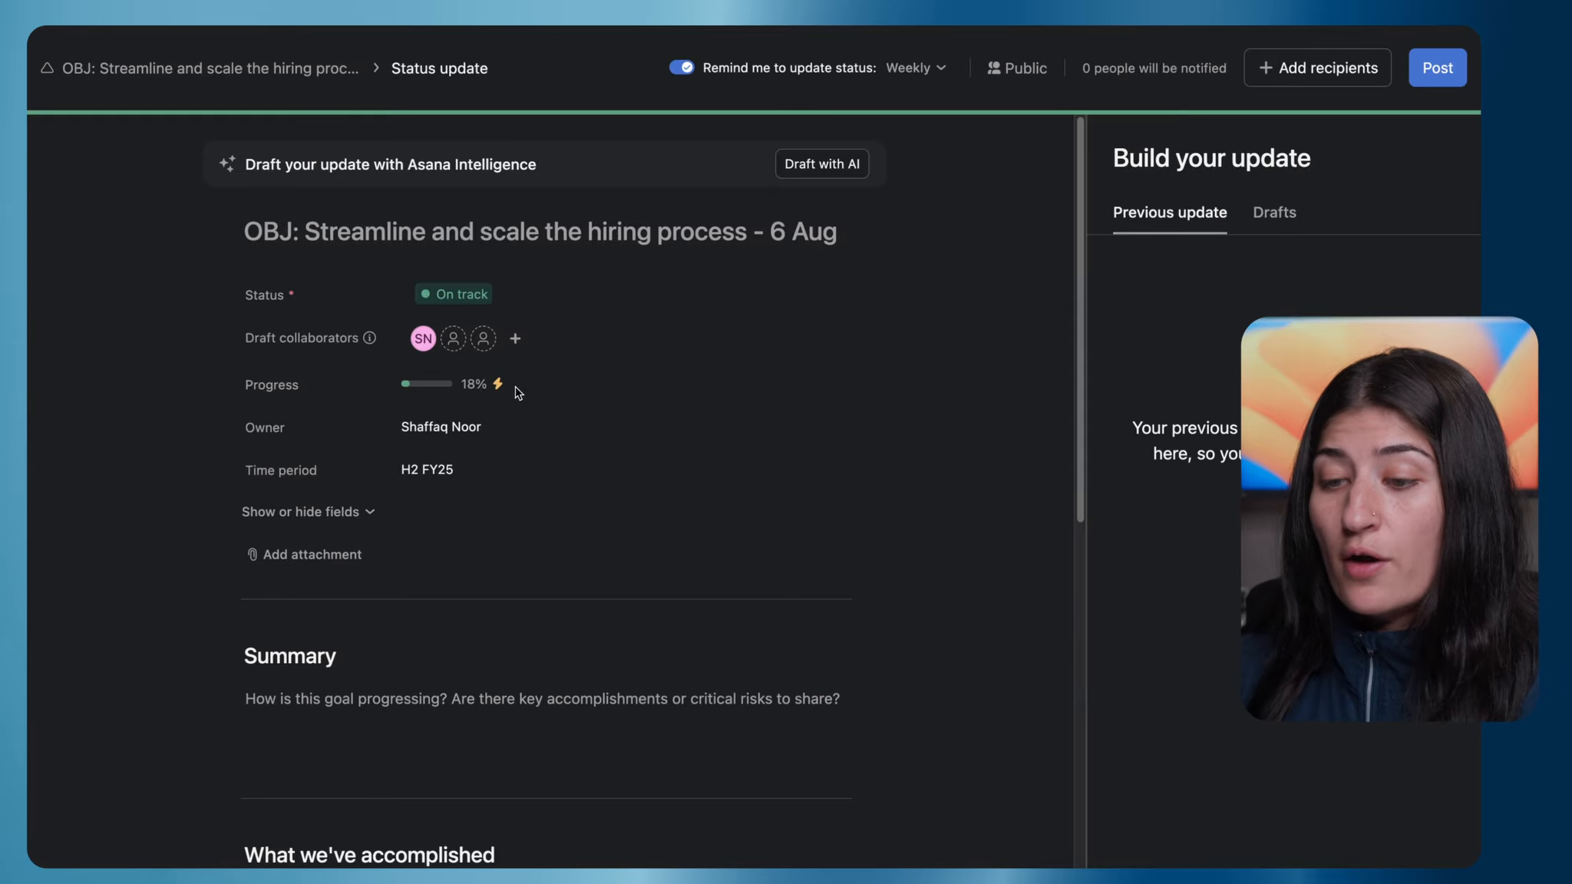
mouse_move(497, 390)
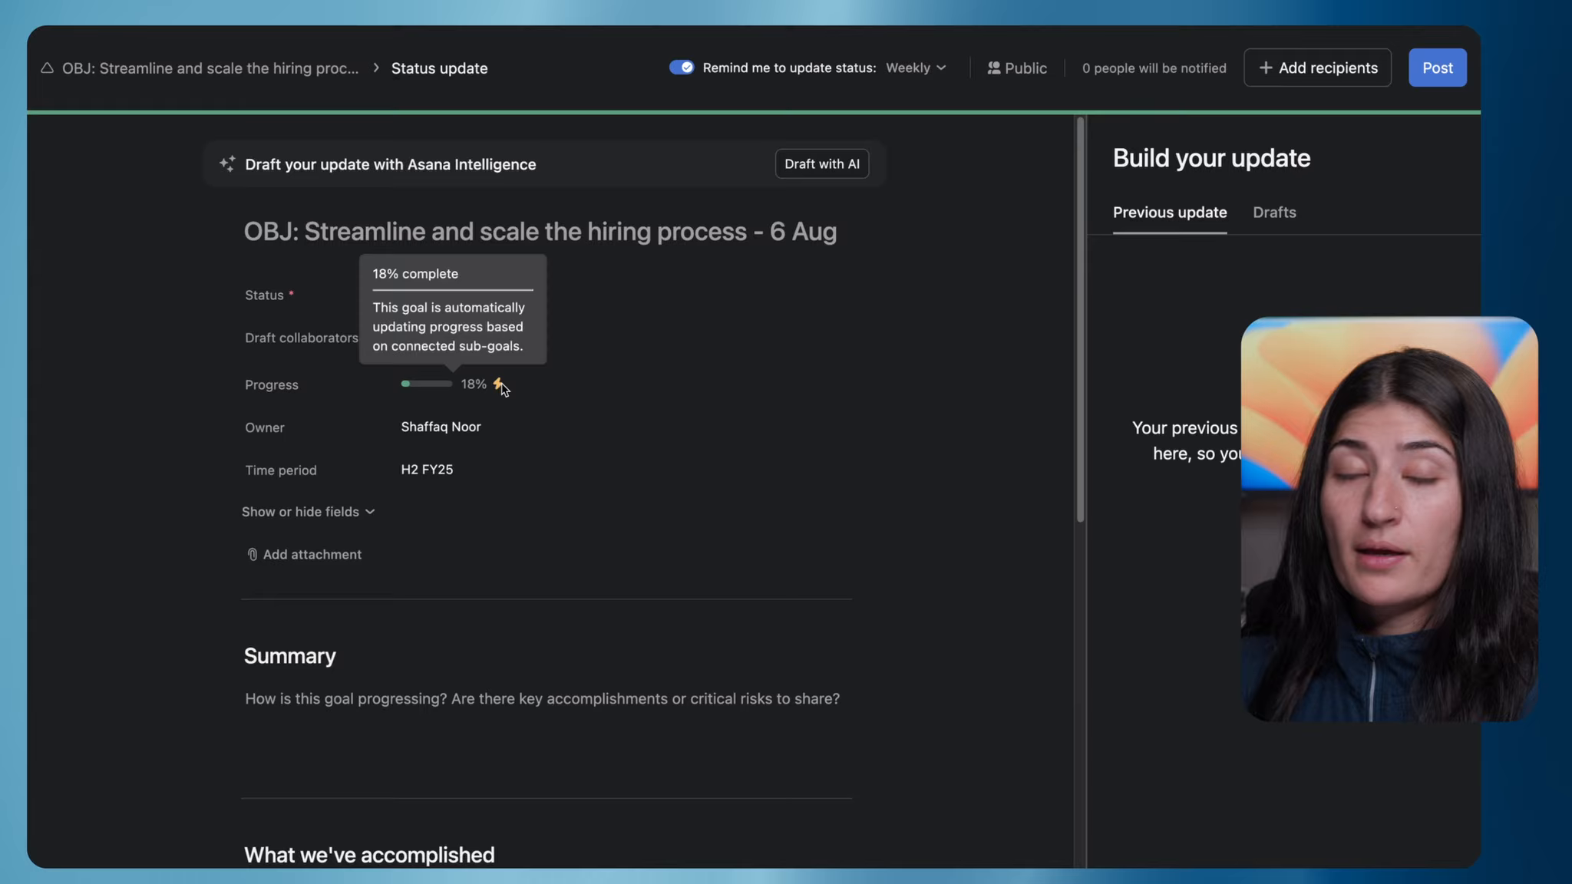
click(1425, 71)
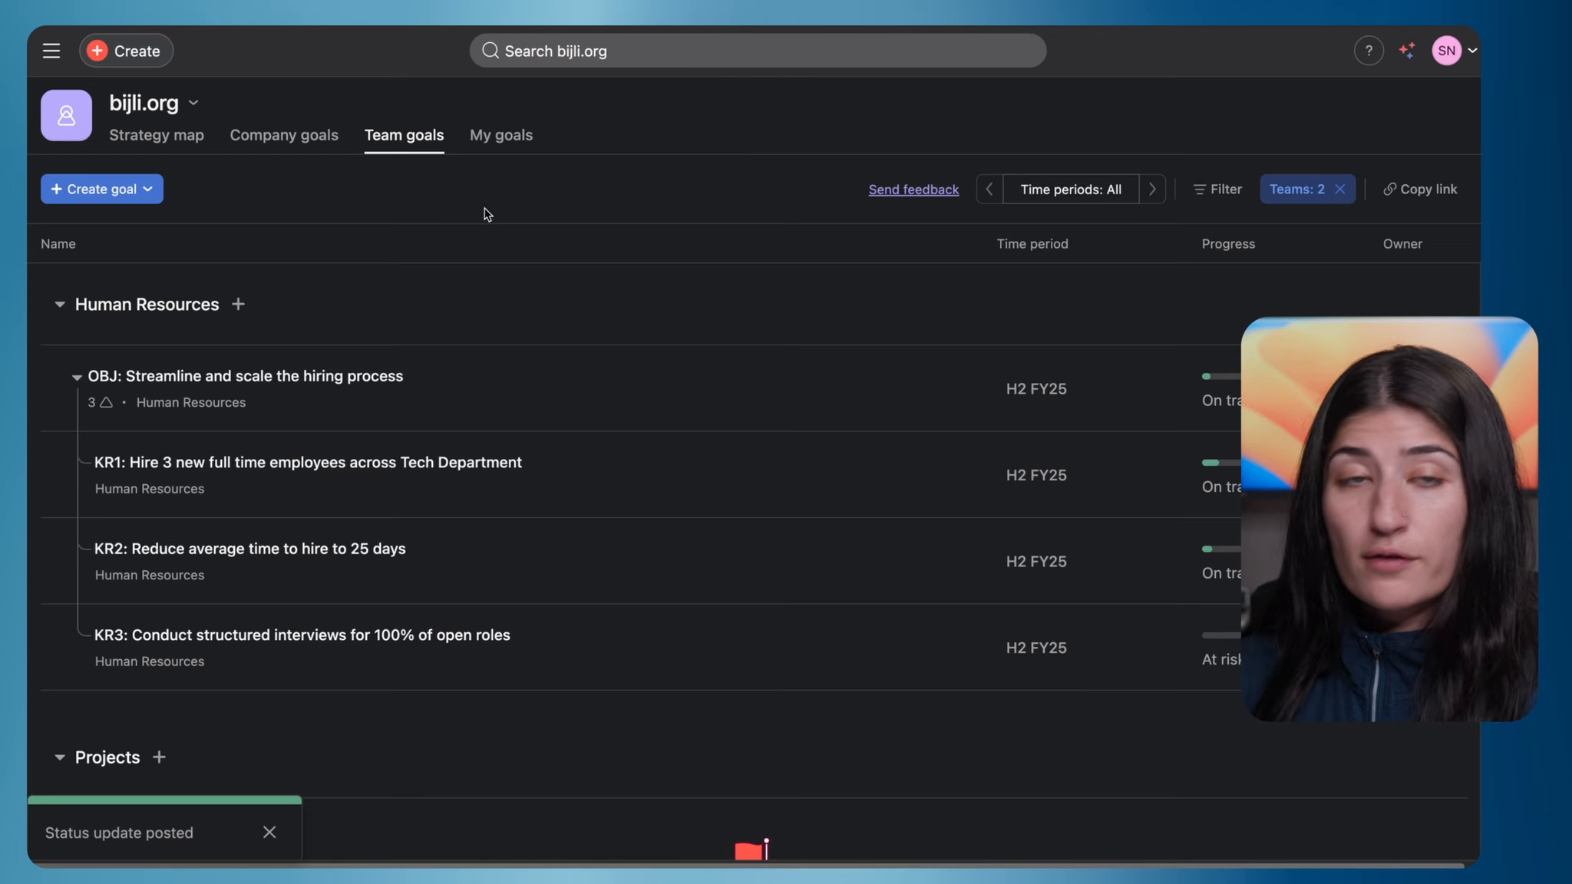